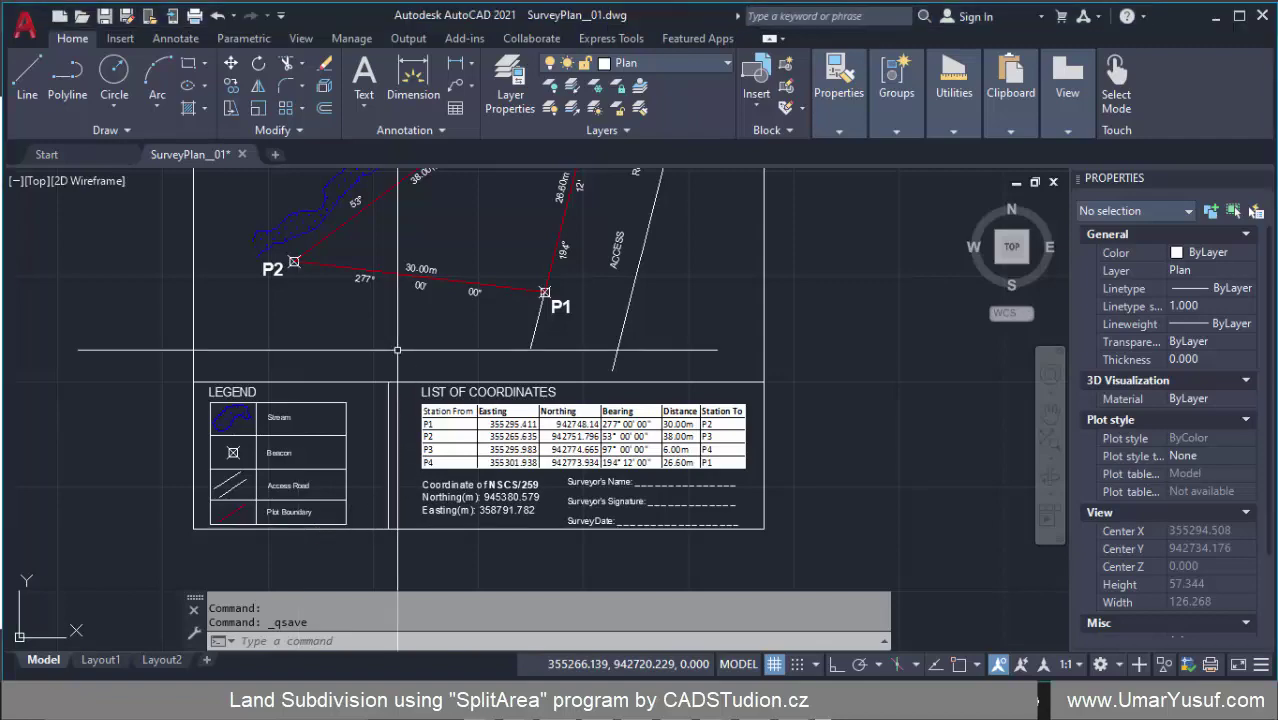
- Examine the survey plan's legend, list of coordinates and the plot boundary between beacons P1, P2, P3 and P4
{"action": "scroll", "coordinate": [385, 482], "scroll_direction": "up", "scroll_amount": 3}
{"action": "scroll", "coordinate": [385, 475], "scroll_direction": "down", "scroll_amount": 4}
{"action": "scroll", "coordinate": [385, 467], "scroll_direction": "up", "scroll_amount": 1}
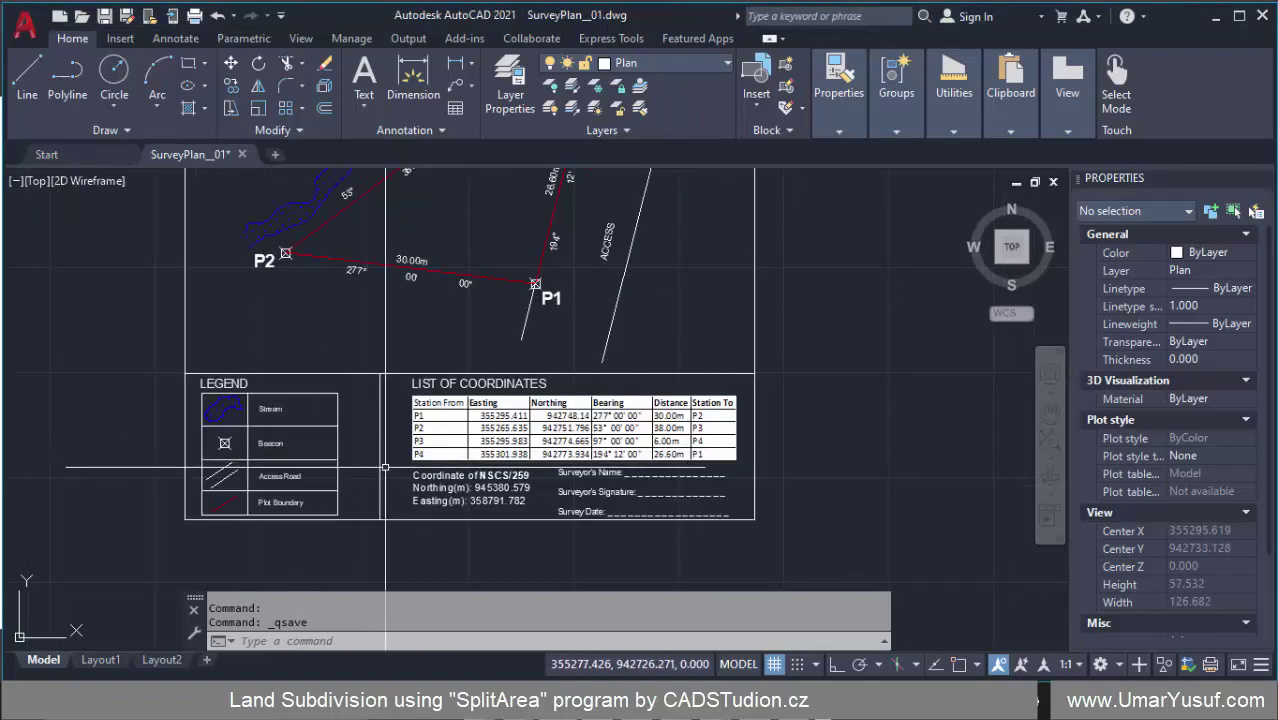
{"action": "scroll", "coordinate": [385, 460], "scroll_direction": "up", "scroll_amount": 2}
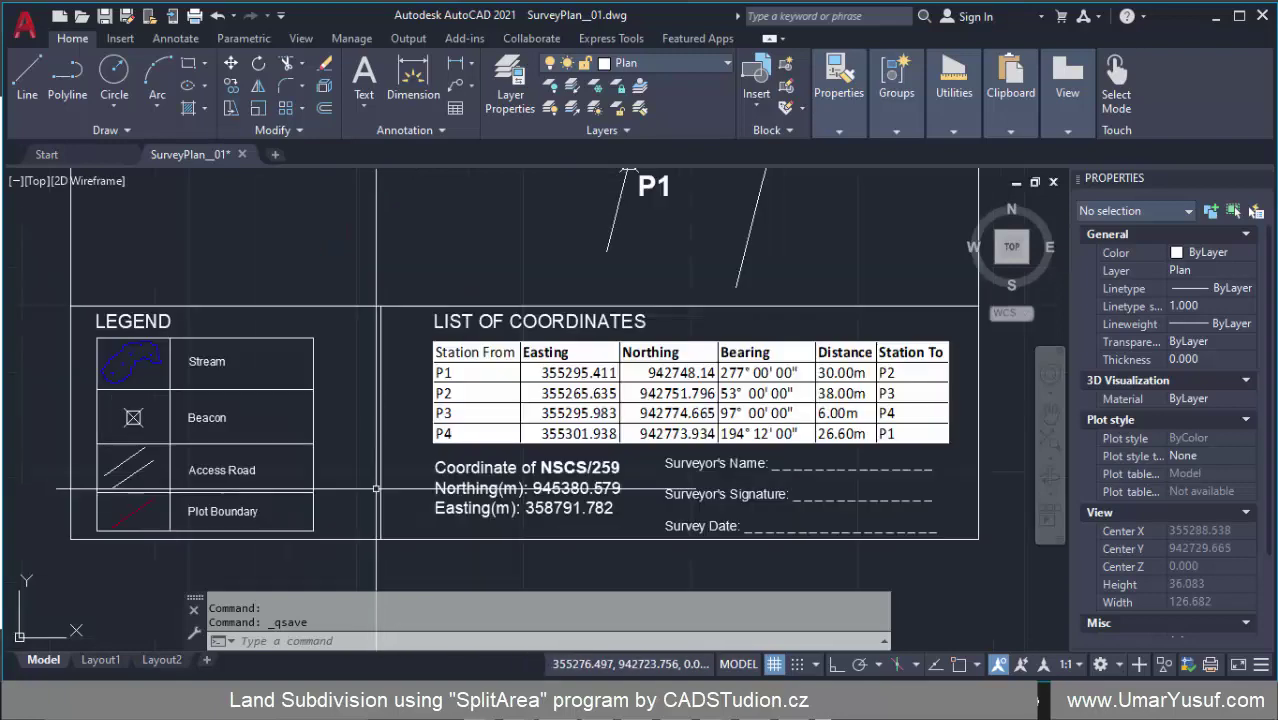
{"action": "scroll", "coordinate": [390, 420], "scroll_direction": "down", "scroll_amount": 4}
{"action": "scroll", "coordinate": [394, 385], "scroll_direction": "up", "scroll_amount": 2}
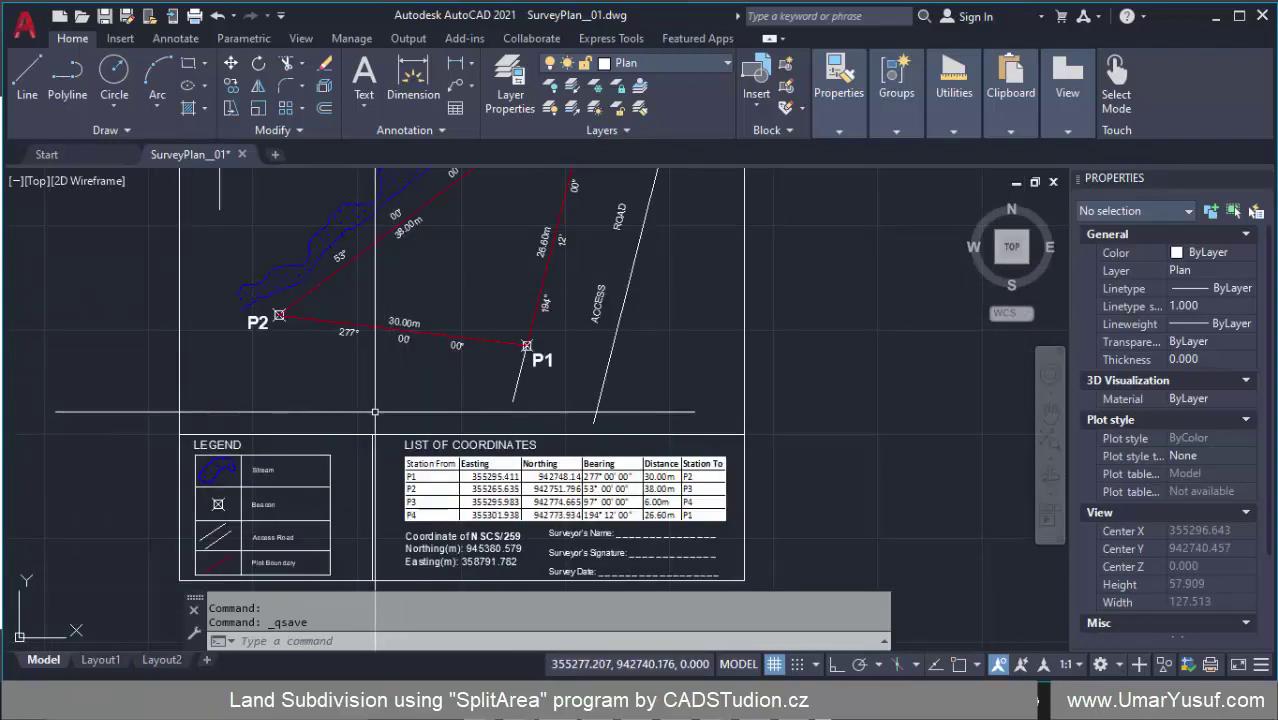
{"action": "scroll", "coordinate": [372, 418], "scroll_direction": "down", "scroll_amount": 3}
{"action": "scroll", "coordinate": [400, 380], "scroll_direction": "up", "scroll_amount": 5}
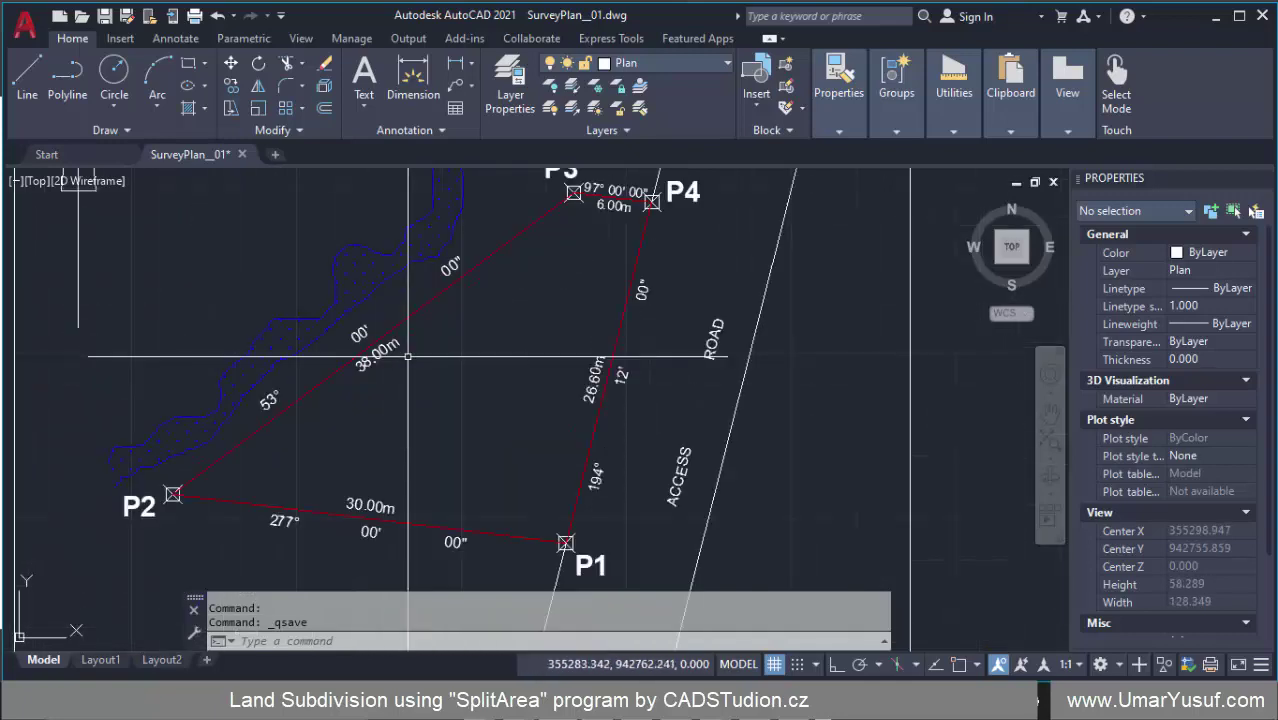
{"action": "scroll", "coordinate": [435, 348], "scroll_direction": "down", "scroll_amount": 1}
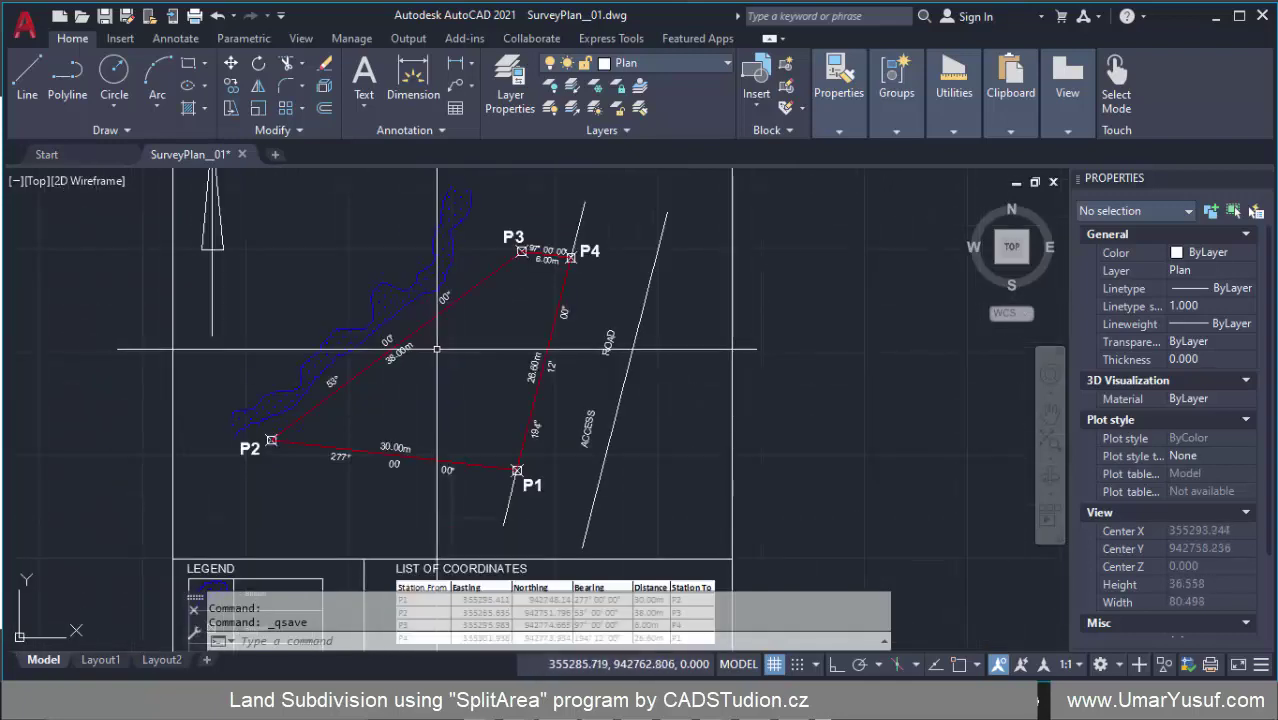
{"action": "scroll", "coordinate": [382, 328], "scroll_direction": "down", "scroll_amount": 2}
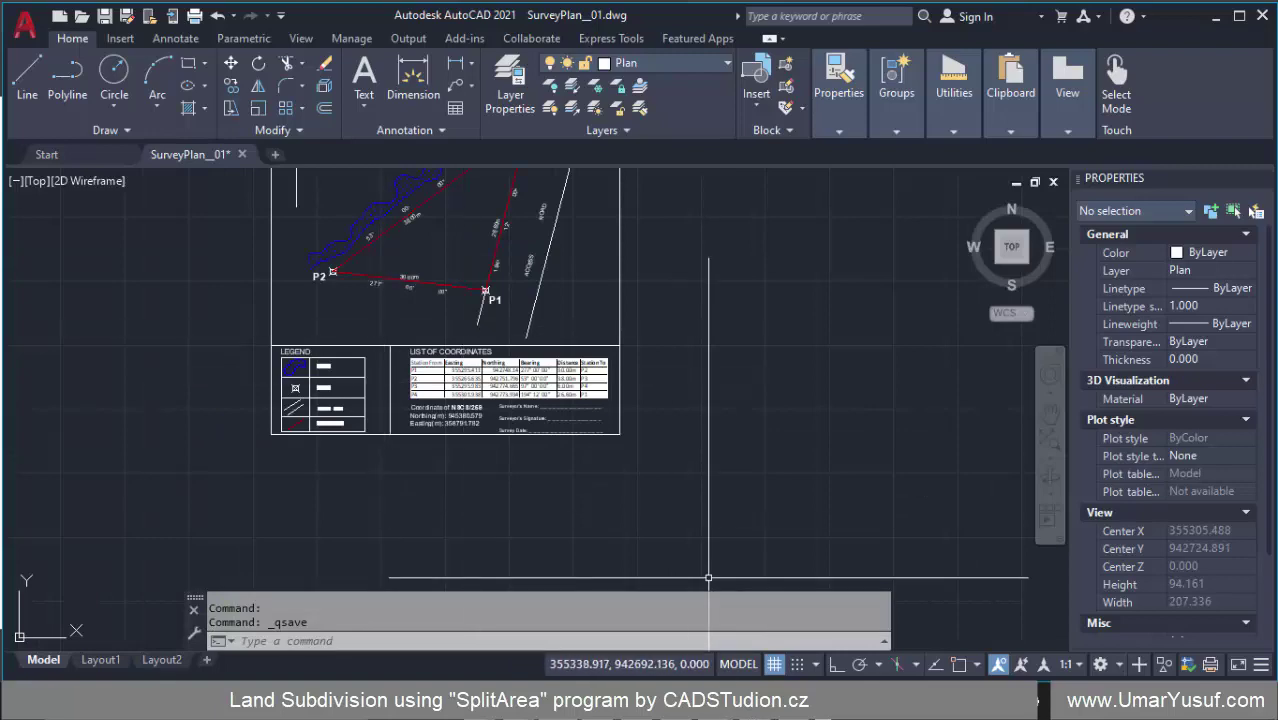
- Switch to the Photos app and read the two screenshots of viewer comments about a land subdivision video
{"action": "left_click", "coordinate": [819, 582]}
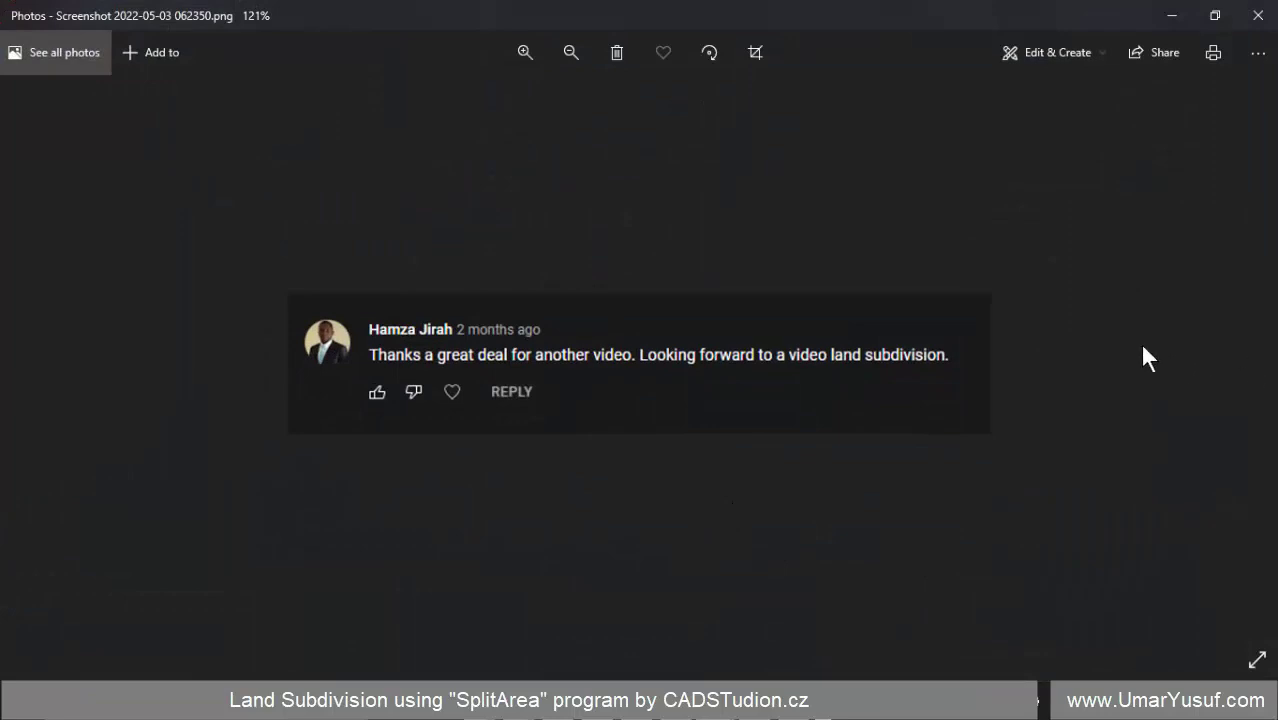
{"action": "scroll", "coordinate": [760, 334], "scroll_direction": "down", "scroll_amount": 2}
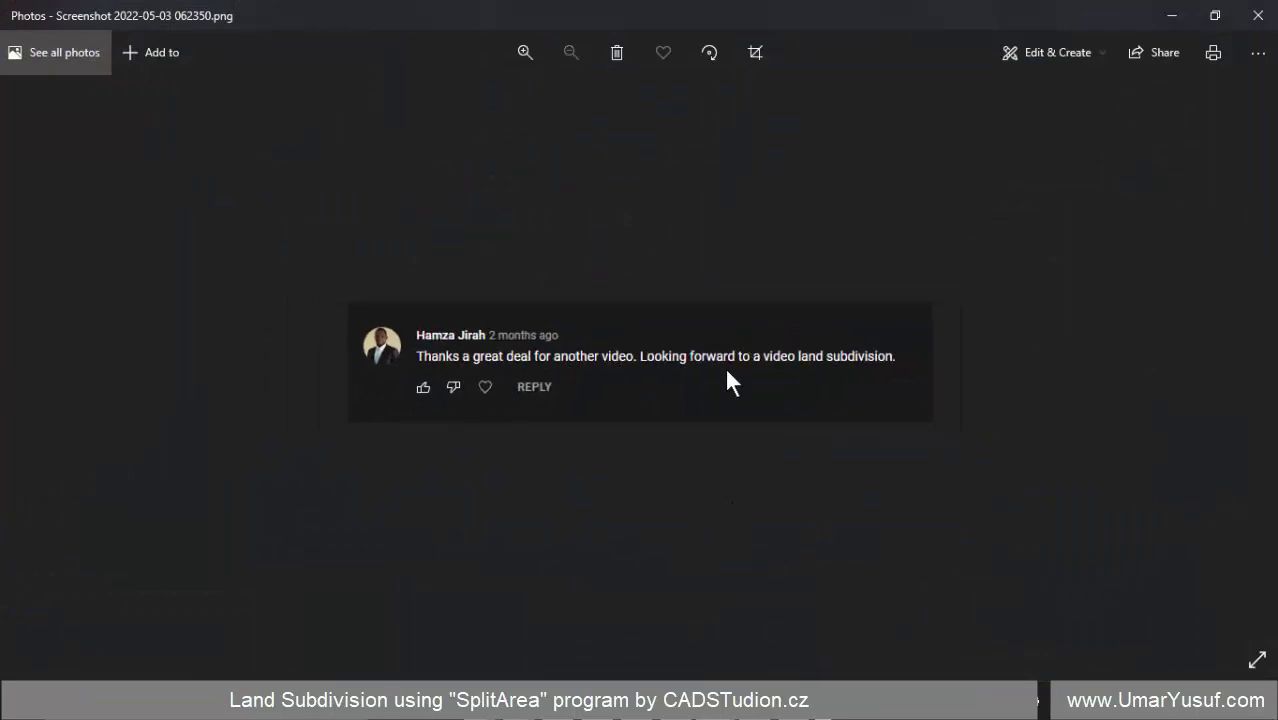
{"action": "key", "text": "Right"}
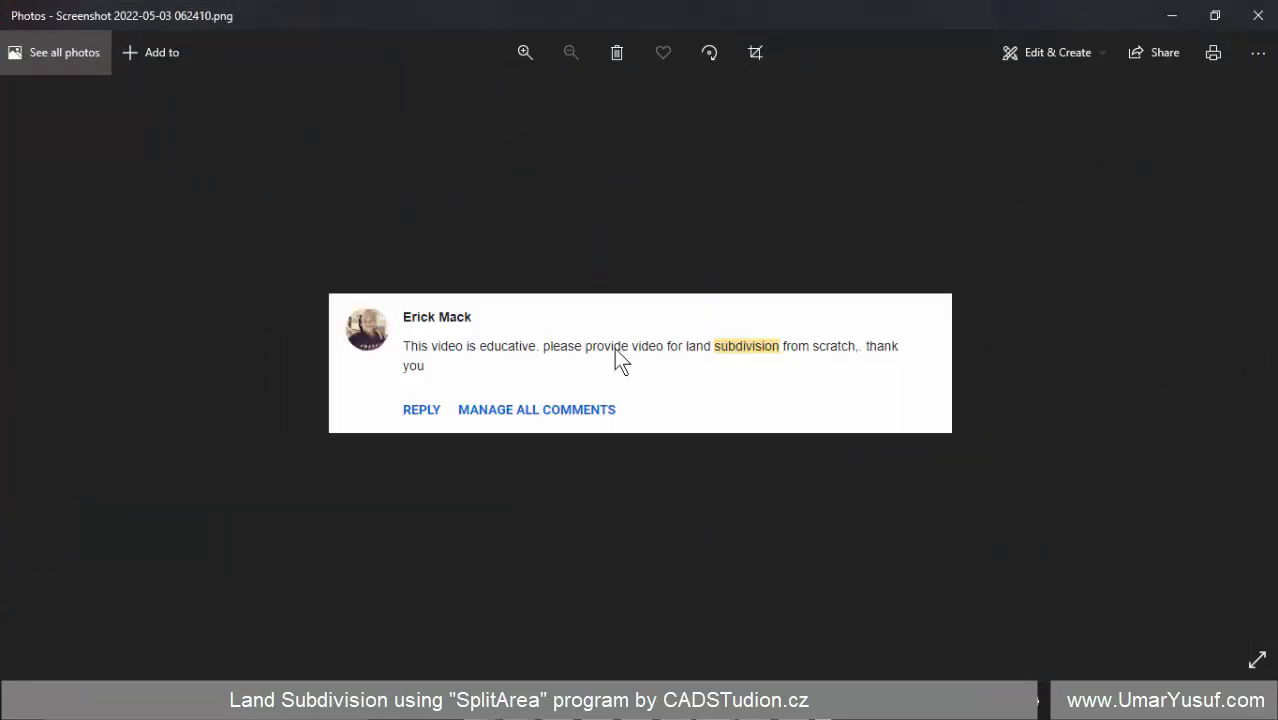
{"action": "scroll", "coordinate": [720, 355], "scroll_direction": "up", "scroll_amount": 2}
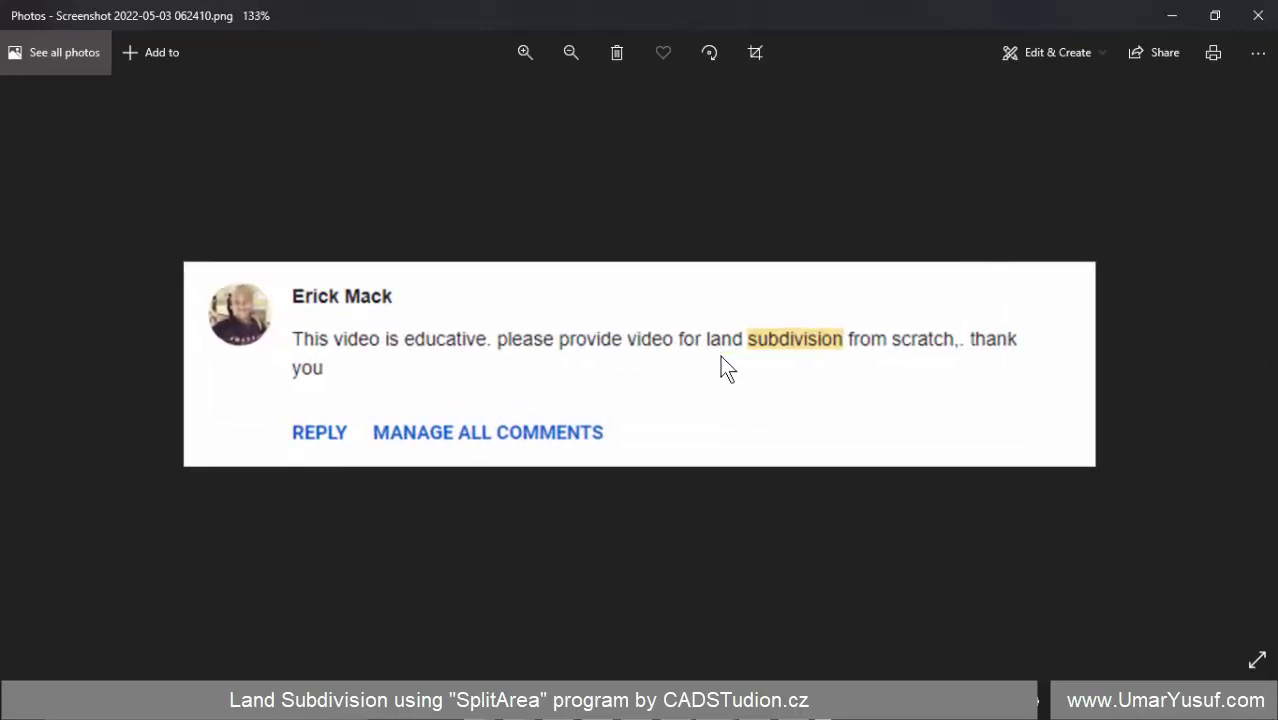
{"action": "scroll", "coordinate": [720, 355], "scroll_direction": "down", "scroll_amount": 2}
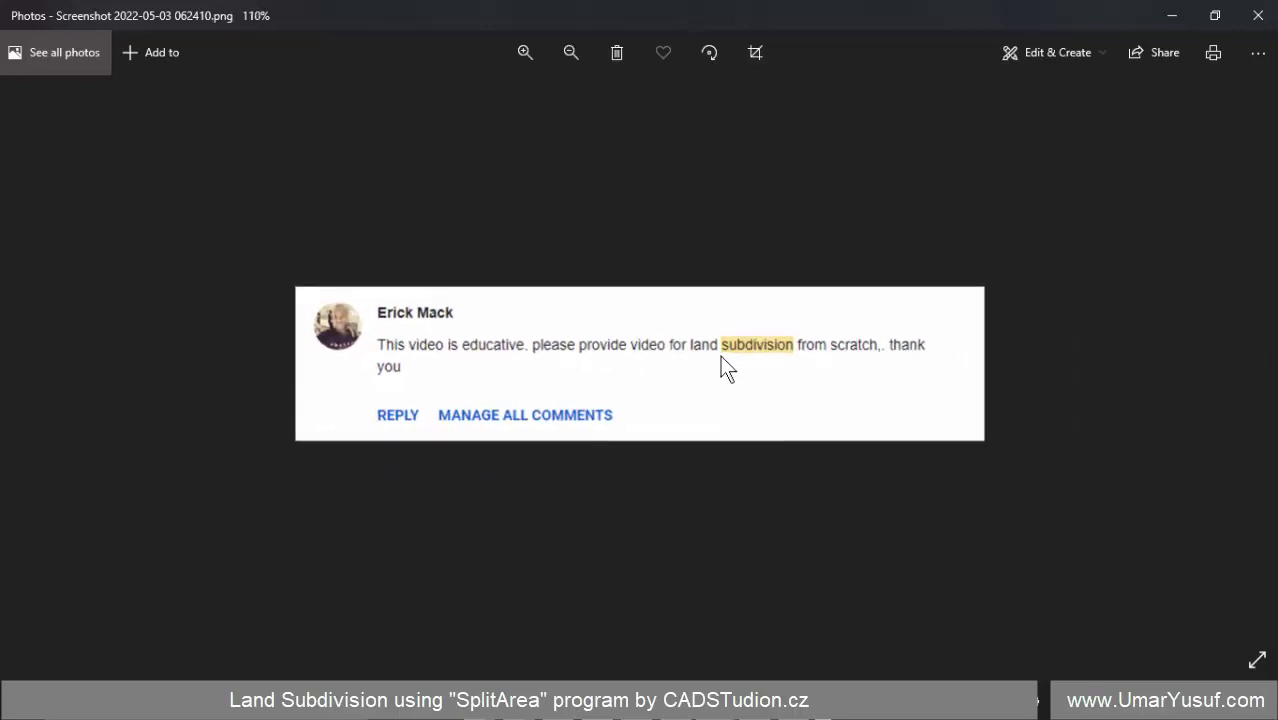
{"action": "scroll", "coordinate": [297, 375], "scroll_direction": "down", "scroll_amount": 1}
{"action": "left_click", "coordinate": [22, 355]}
{"action": "scroll", "coordinate": [656, 375], "scroll_direction": "up", "scroll_amount": 4}
{"action": "scroll", "coordinate": [676, 370], "scroll_direction": "down", "scroll_amount": 4}
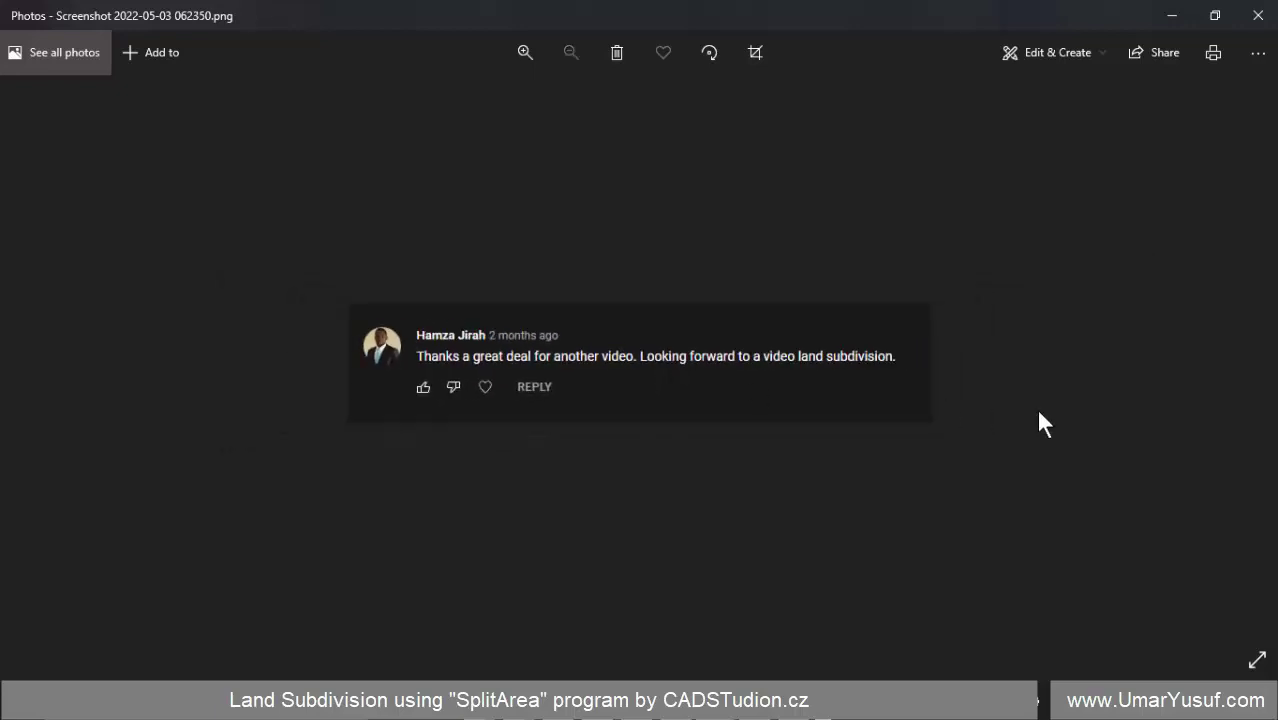
{"action": "left_click", "coordinate": [1252, 360]}
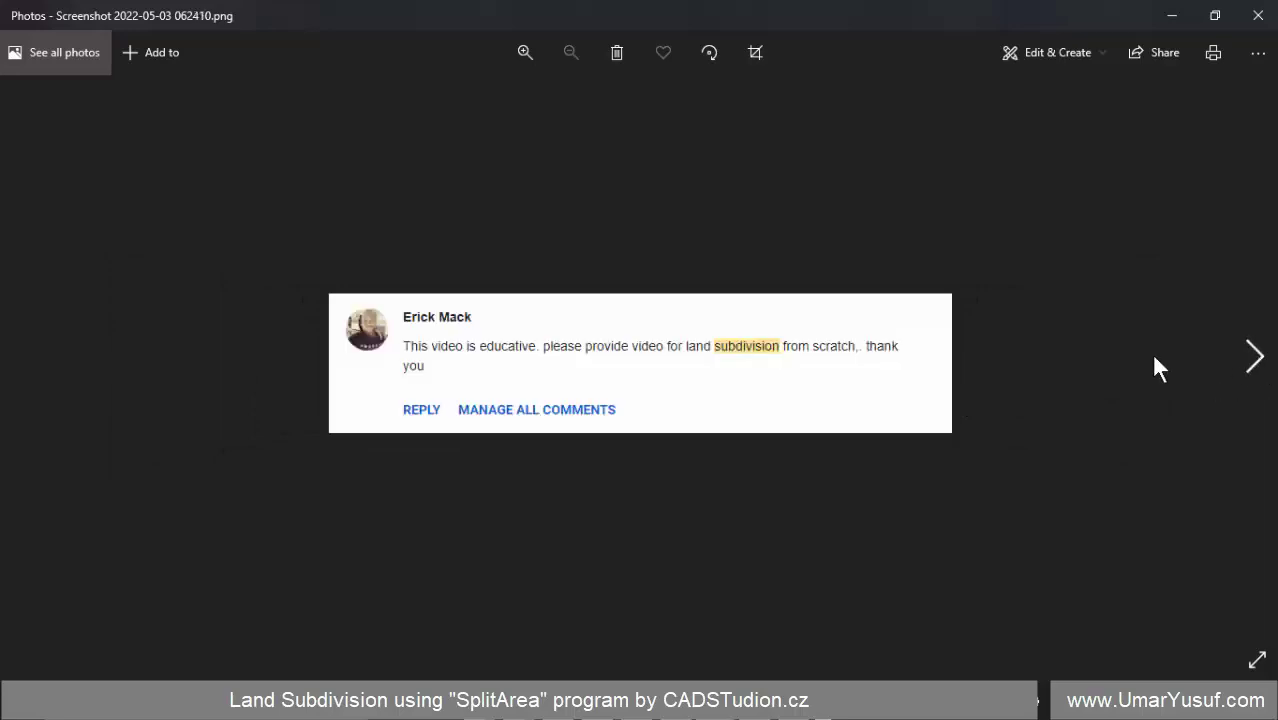
{"action": "scroll", "coordinate": [710, 356], "scroll_direction": "up", "scroll_amount": 3}
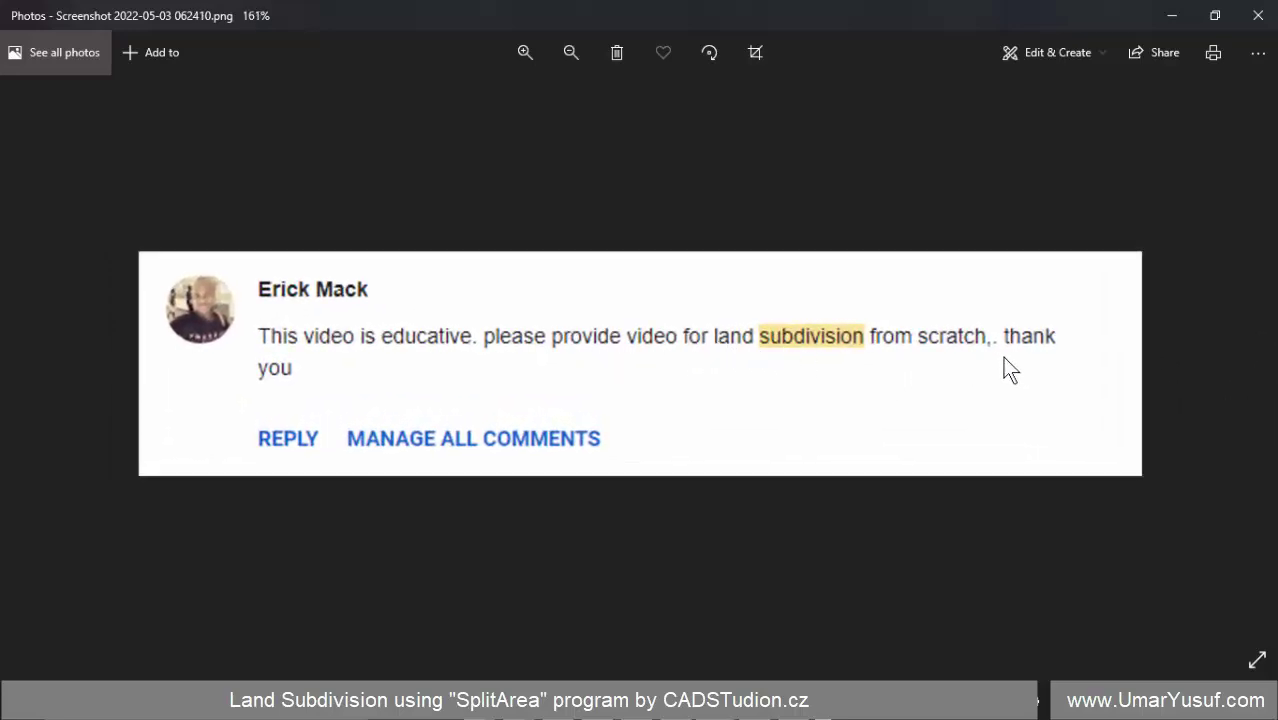
- Return to AutoCAD and examine the red plot boundary with its bearings and distances, between the stream and the access road
{"action": "left_click", "coordinate": [1168, 16]}
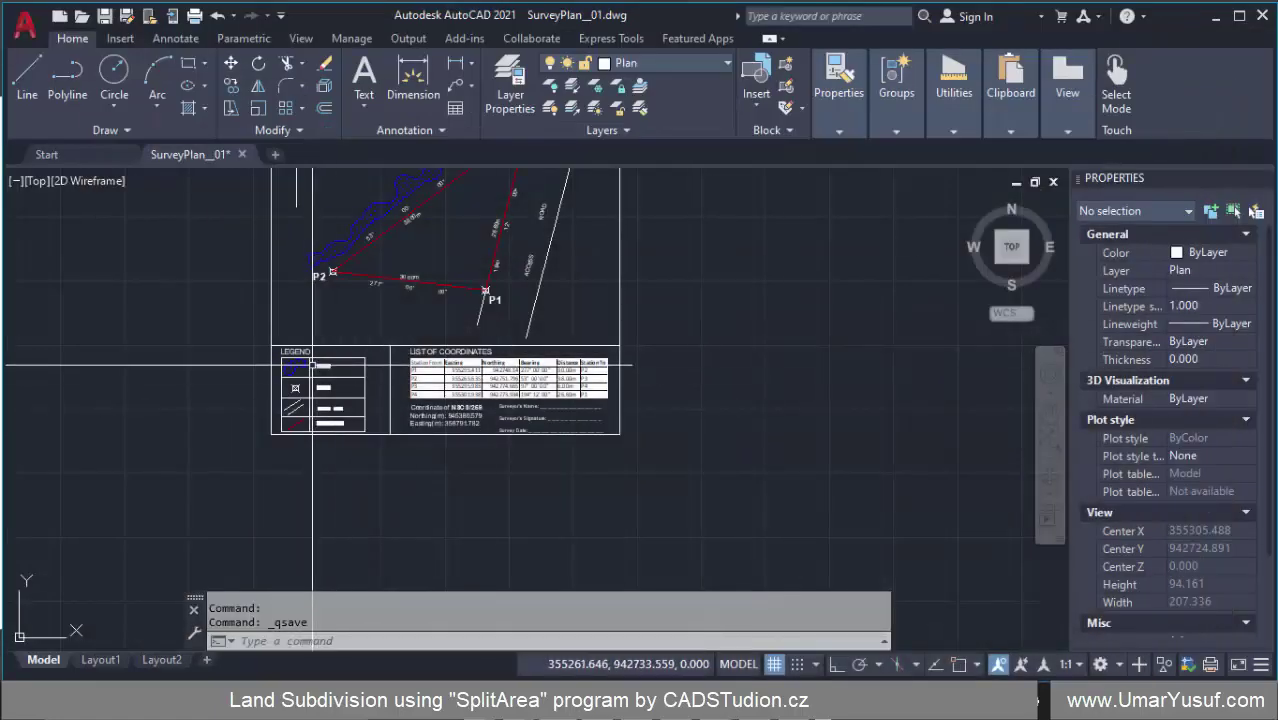
{"action": "scroll", "coordinate": [312, 366], "scroll_direction": "up", "scroll_amount": 4}
{"action": "scroll", "coordinate": [312, 366], "scroll_direction": "down", "scroll_amount": 5}
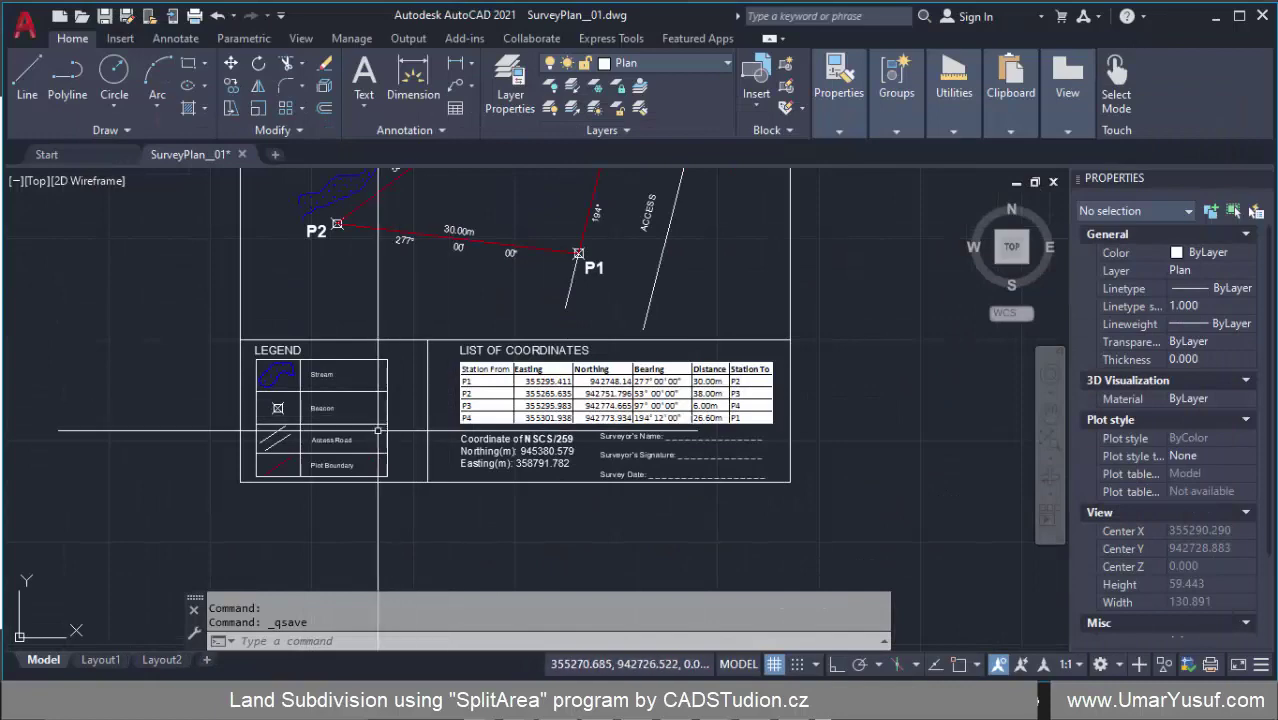
{"action": "scroll", "coordinate": [437, 376], "scroll_direction": "up", "scroll_amount": 4}
{"action": "scroll", "coordinate": [386, 380], "scroll_direction": "down", "scroll_amount": 6}
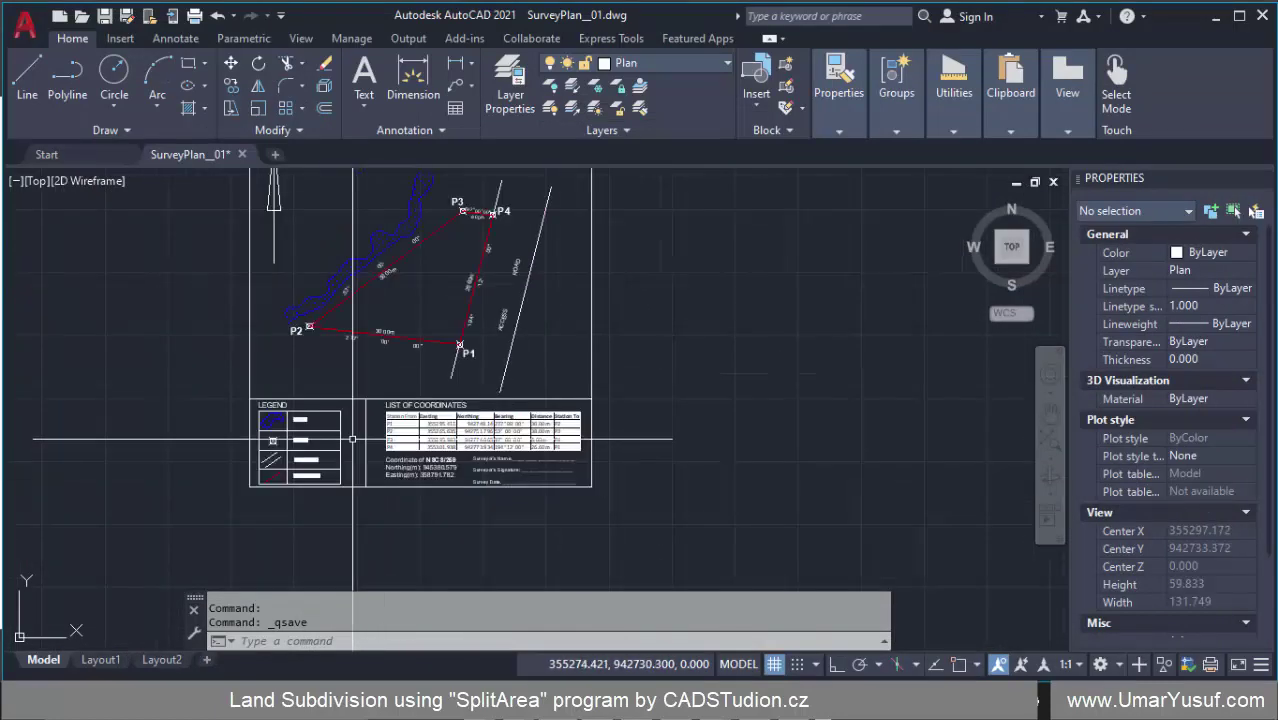
{"action": "scroll", "coordinate": [374, 383], "scroll_direction": "up", "scroll_amount": 4}
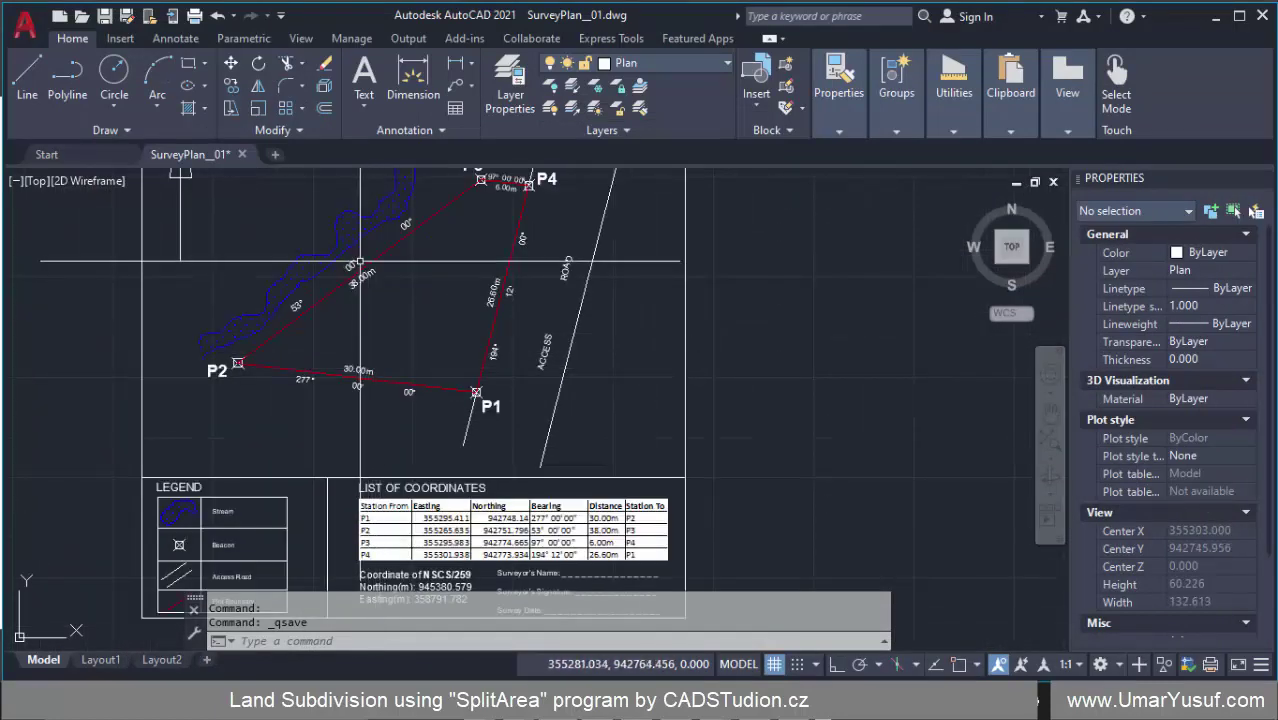
{"action": "scroll", "coordinate": [348, 290], "scroll_direction": "down", "scroll_amount": 3}
{"action": "scroll", "coordinate": [346, 293], "scroll_direction": "up", "scroll_amount": 5}
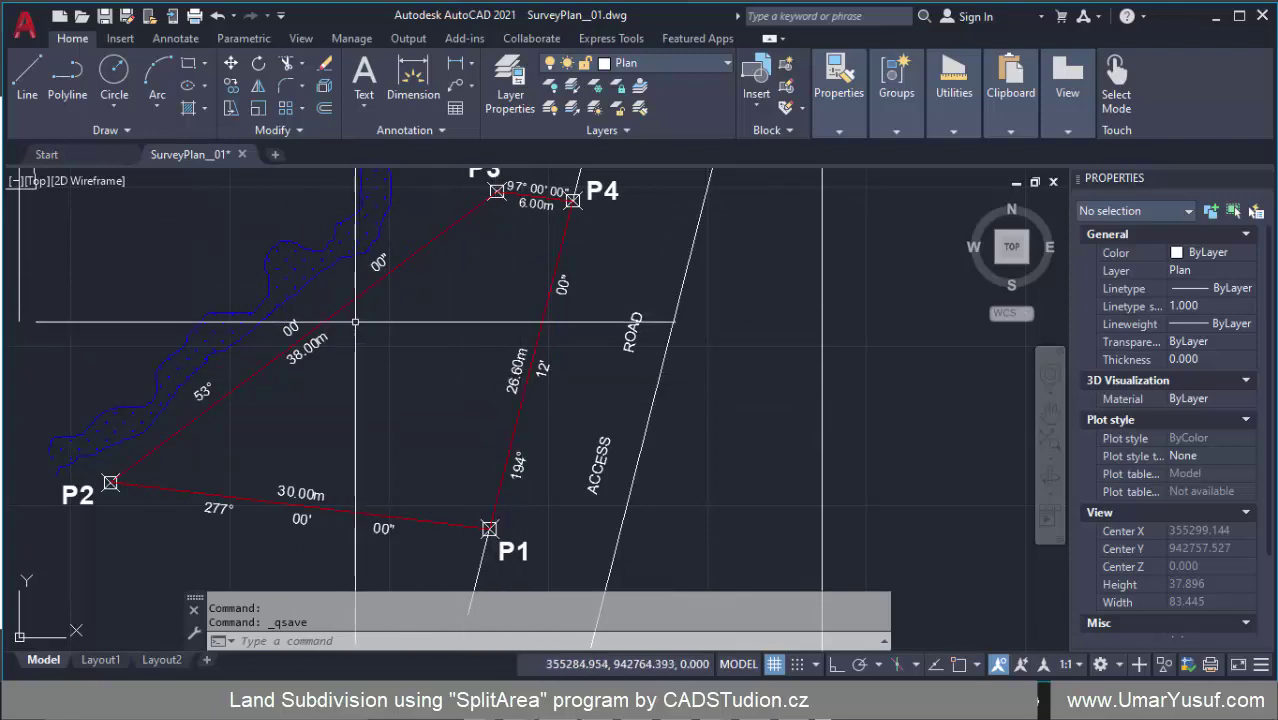
{"action": "scroll", "coordinate": [370, 325], "scroll_direction": "down", "scroll_amount": 3}
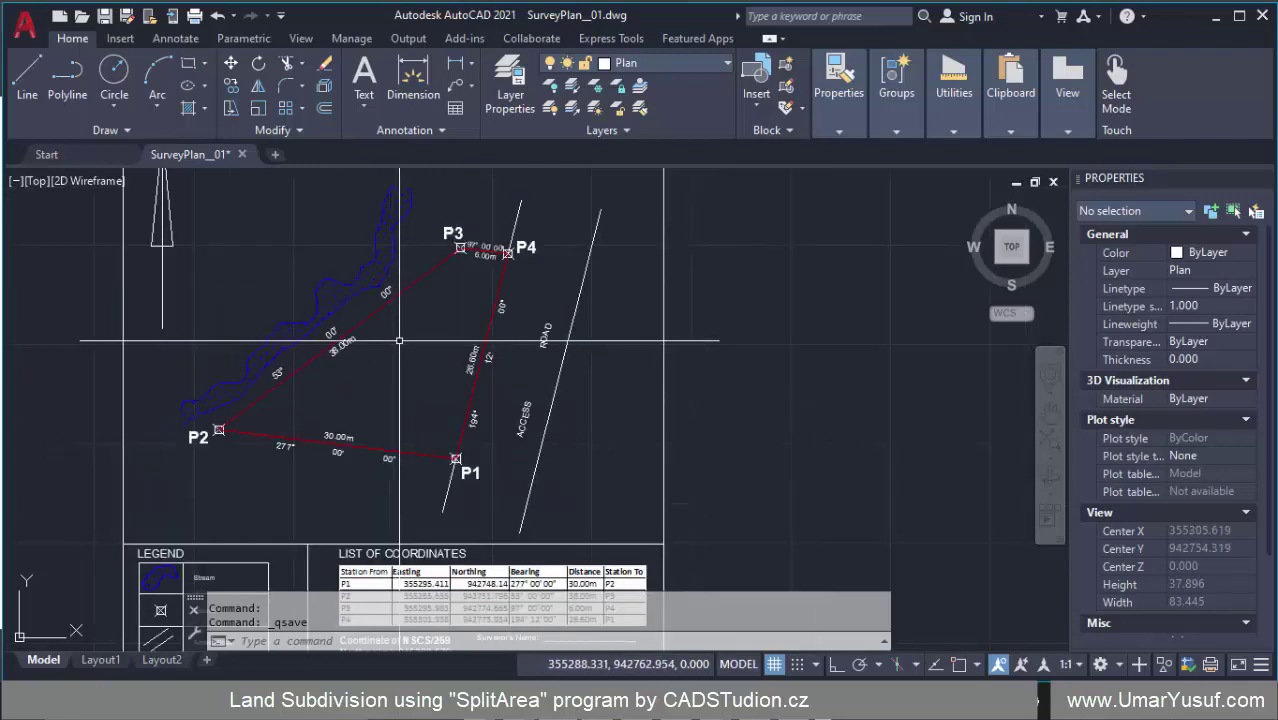
{"action": "scroll", "coordinate": [370, 340], "scroll_direction": "down", "scroll_amount": 2}
{"action": "scroll", "coordinate": [370, 372], "scroll_direction": "up", "scroll_amount": 3}
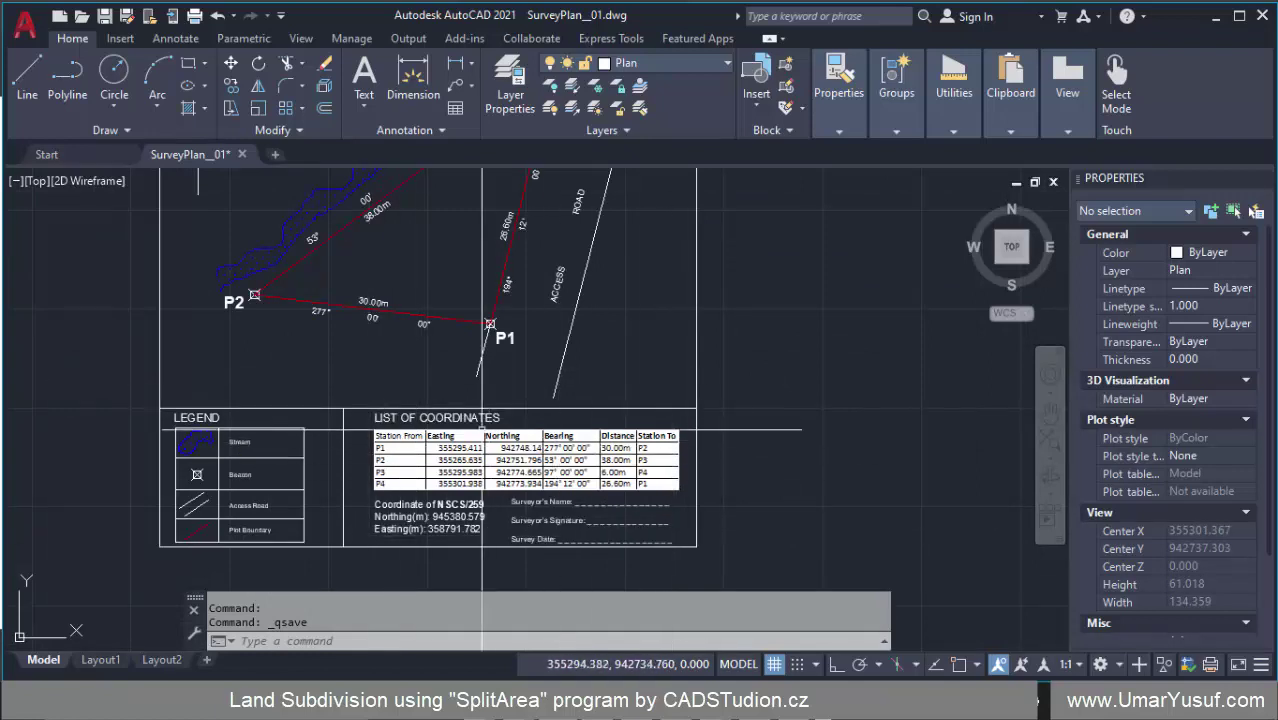
{"action": "scroll", "coordinate": [325, 395], "scroll_direction": "down", "scroll_amount": 2}
{"action": "scroll", "coordinate": [366, 256], "scroll_direction": "up", "scroll_amount": 4}
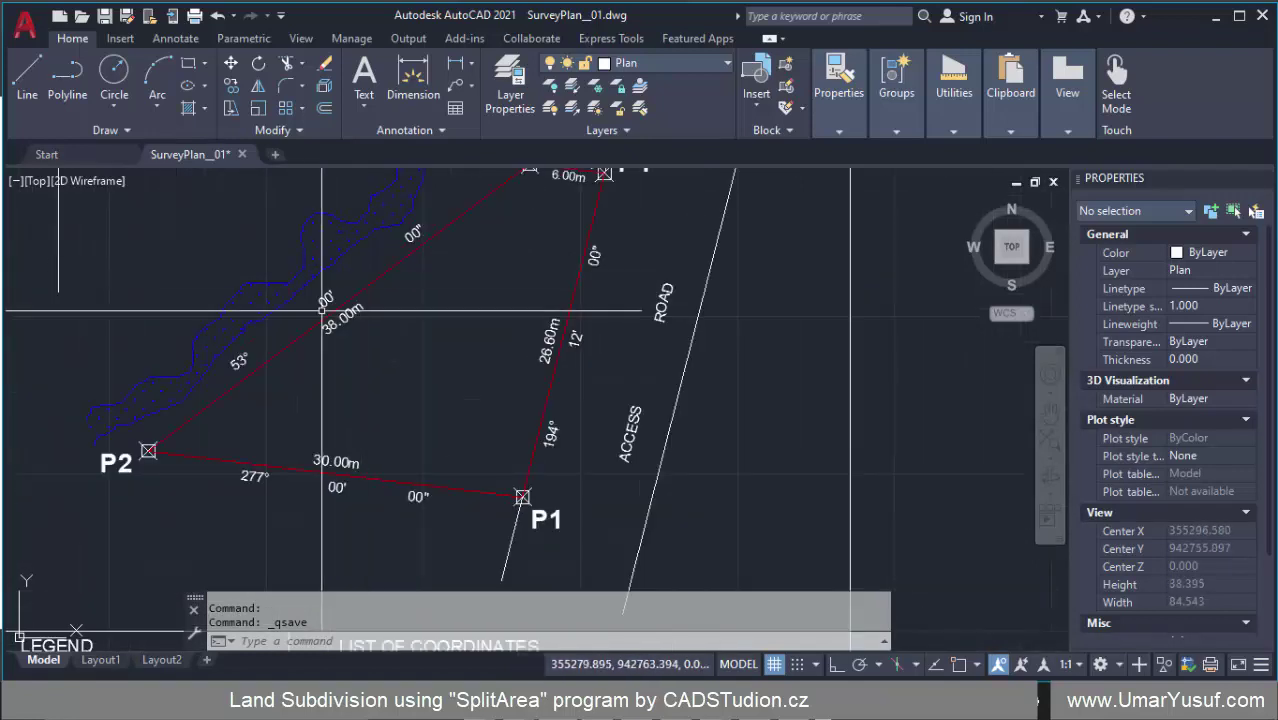
{"action": "scroll", "coordinate": [430, 295], "scroll_direction": "down", "scroll_amount": 2}
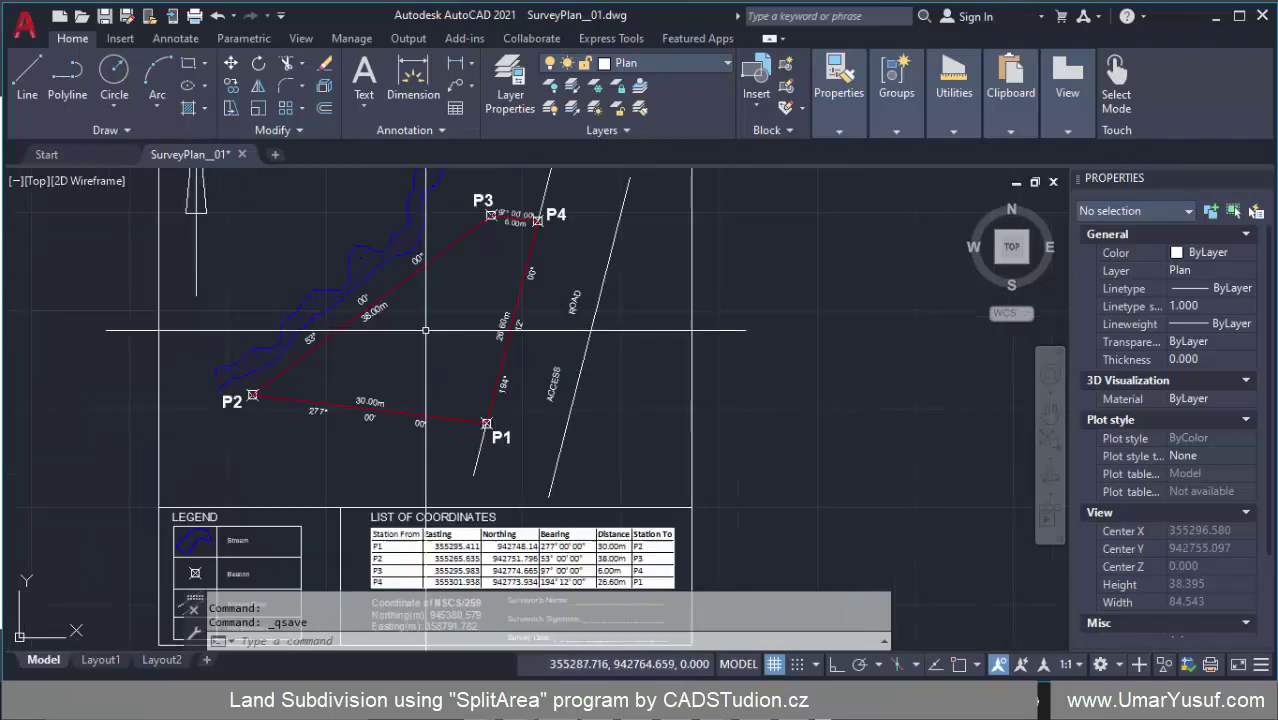
{"action": "scroll", "coordinate": [448, 246], "scroll_direction": "up", "scroll_amount": 2}
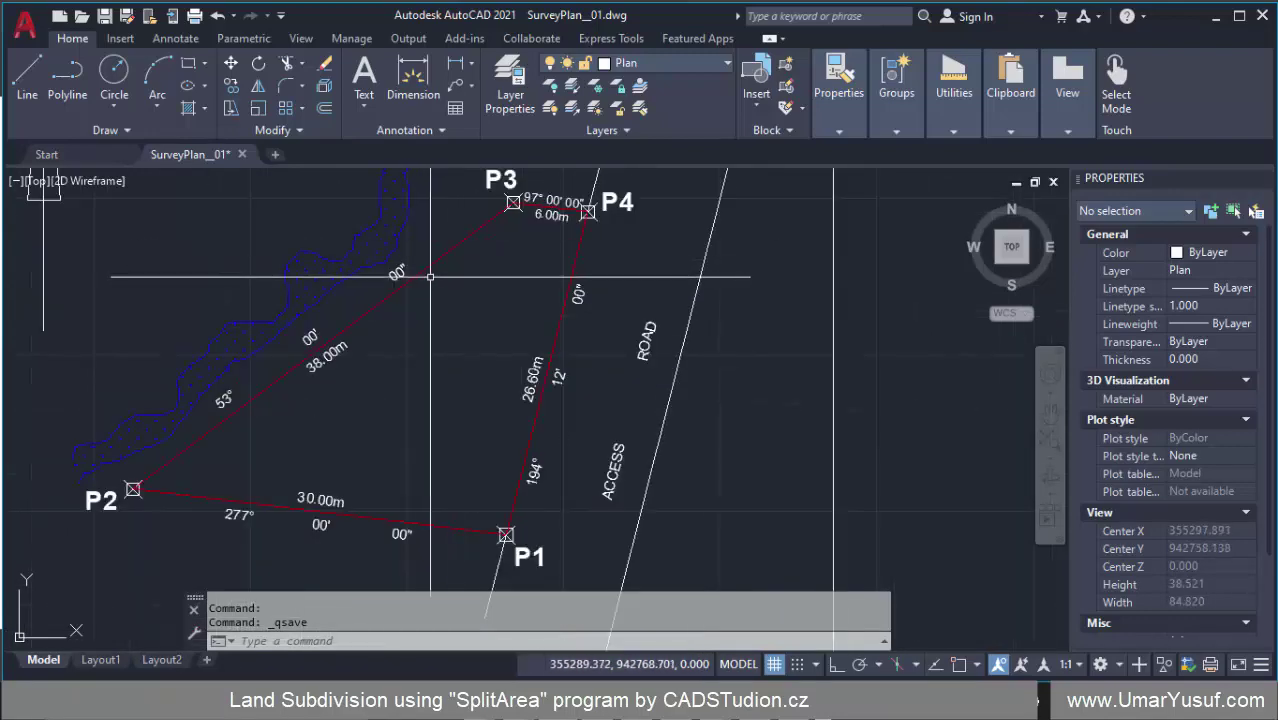
{"action": "scroll", "coordinate": [468, 287], "scroll_direction": "down", "scroll_amount": 2}
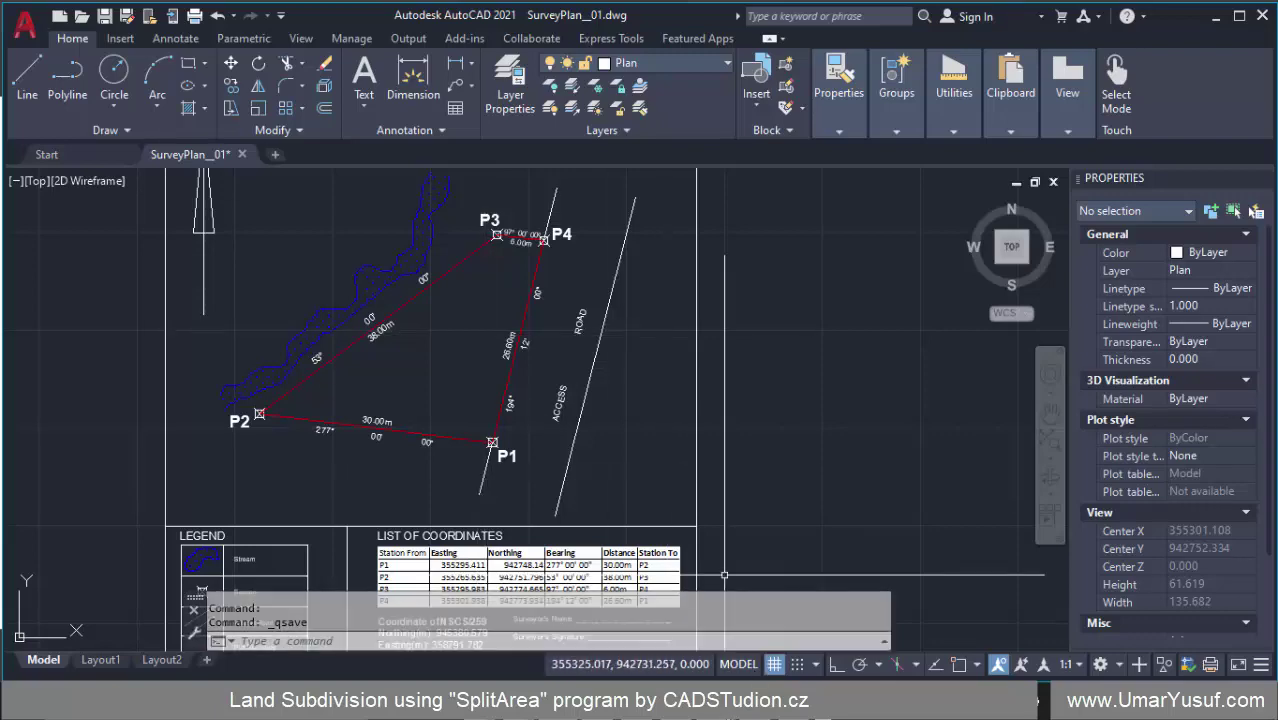
- Switch to the scanned layout sketch in Photos and look over its numbered plots and outer boundary
{"action": "left_click", "coordinate": [630, 585]}
{"action": "left_click_drag", "start_coordinate": [512, 288], "coordinate": [576, 240]}
{"action": "left_click_drag", "start_coordinate": [167, 272], "coordinate": [226, 244]}
{"action": "left_click_drag", "start_coordinate": [272, 293], "coordinate": [282, 373]}
{"action": "left_click_drag", "start_coordinate": [283, 297], "coordinate": [530, 313]}
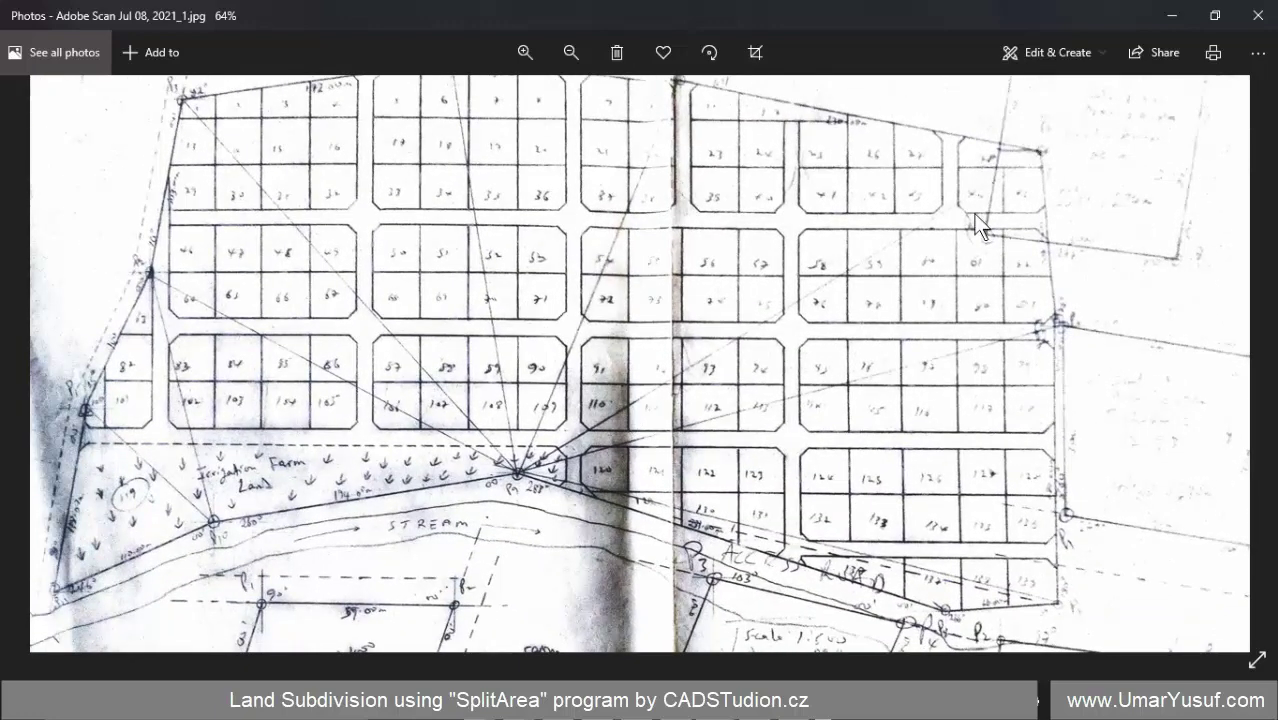
- Return to the survey plan in AutoCAD and read the scale, origin and area in the title text above the plot
{"action": "left_click", "coordinate": [1171, 15]}
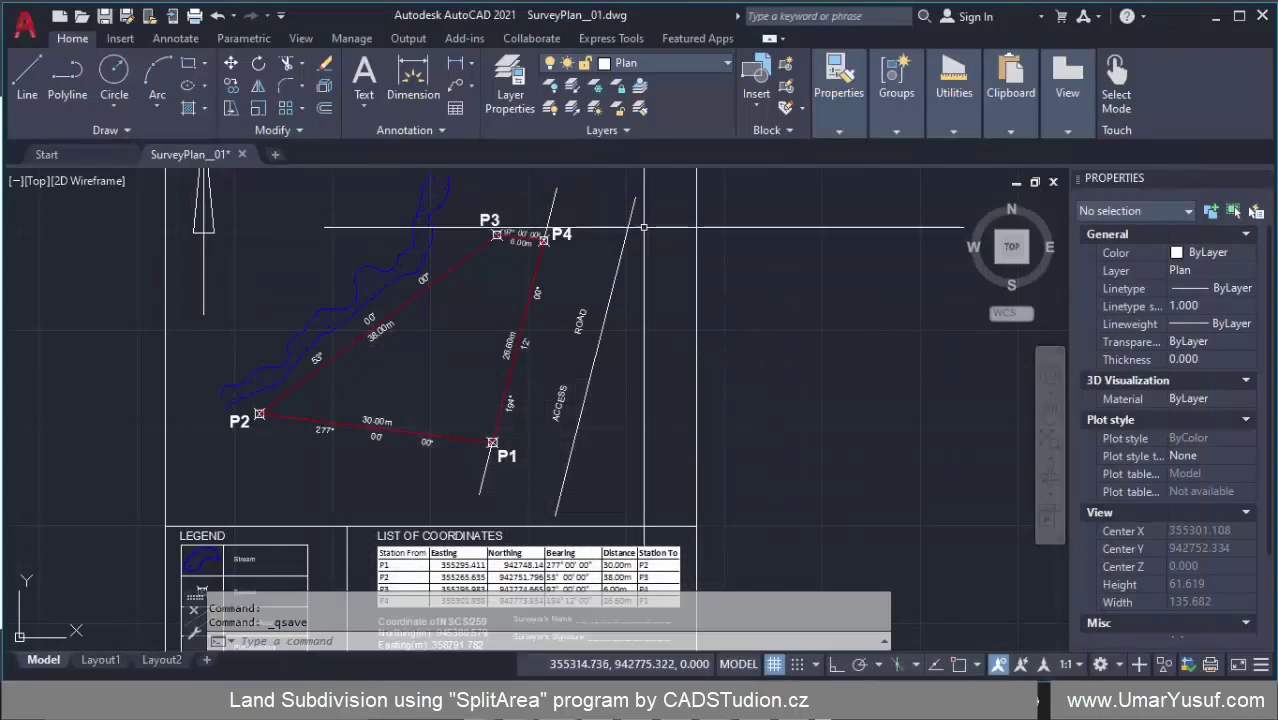
{"action": "scroll", "coordinate": [398, 306], "scroll_direction": "up", "scroll_amount": 2}
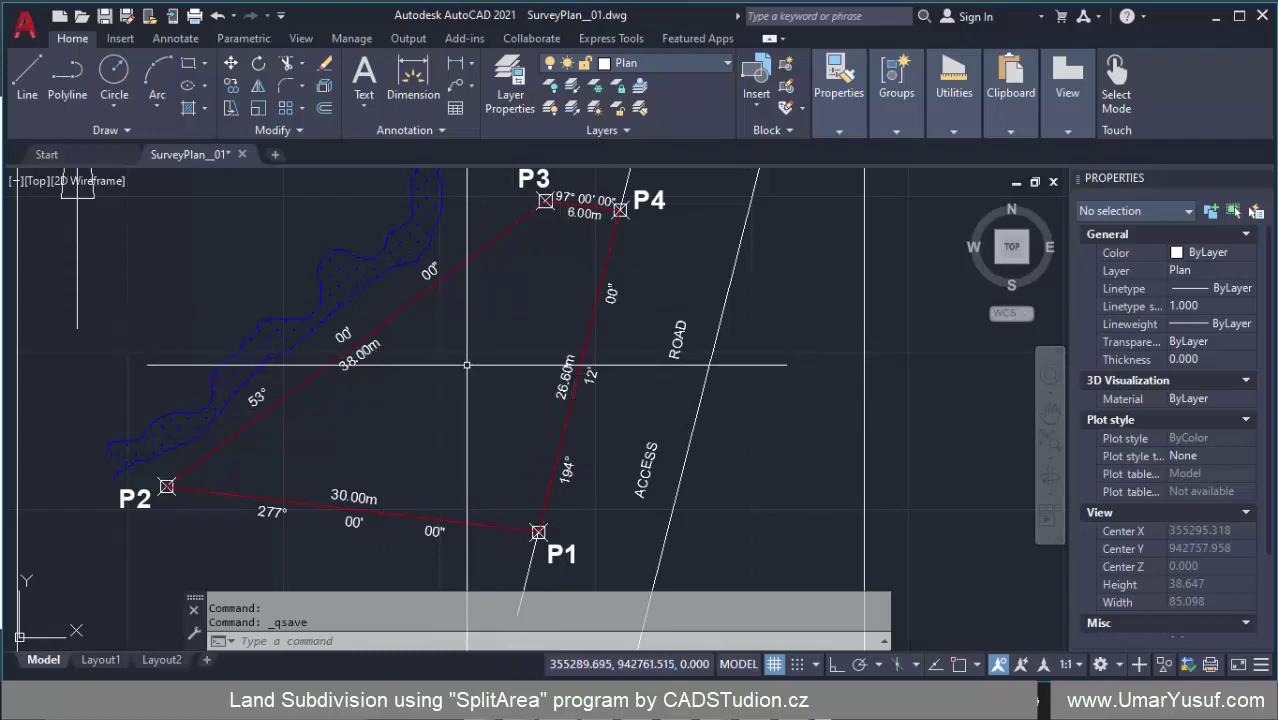
{"action": "scroll", "coordinate": [439, 405], "scroll_direction": "down", "scroll_amount": 2}
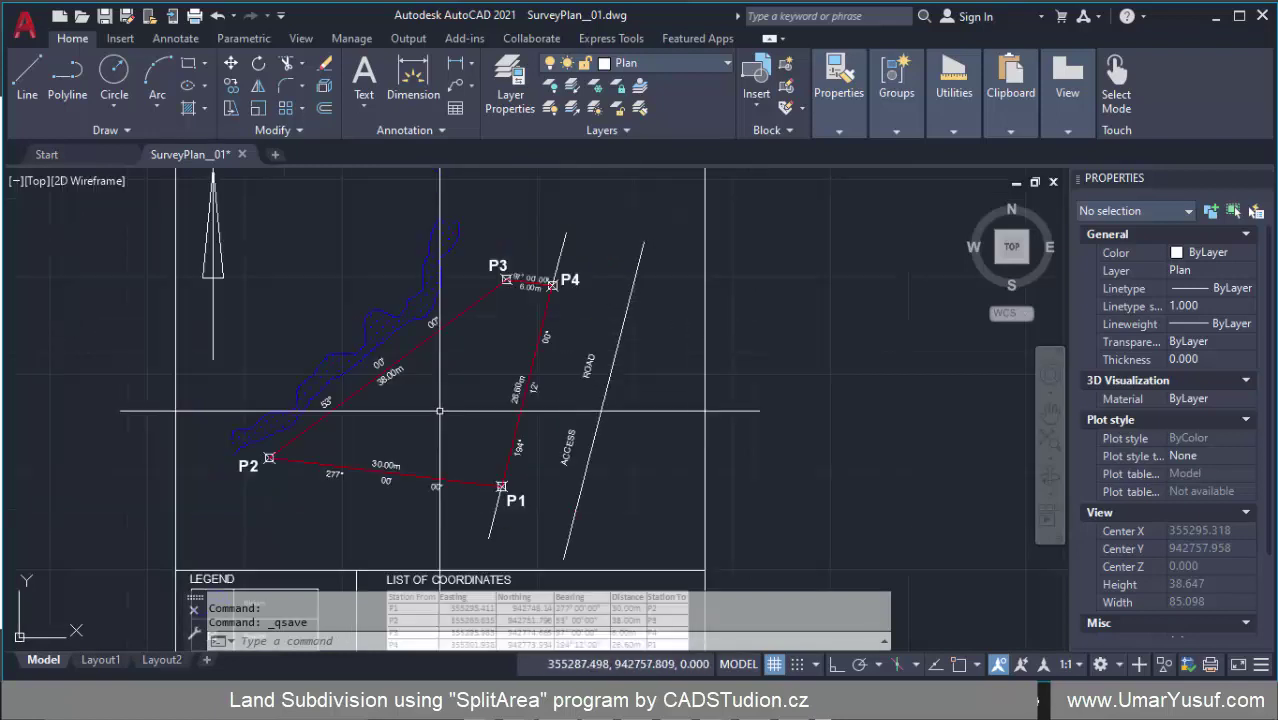
{"action": "scroll", "coordinate": [441, 369], "scroll_direction": "down", "scroll_amount": 3}
{"action": "scroll", "coordinate": [458, 389], "scroll_direction": "up", "scroll_amount": 5}
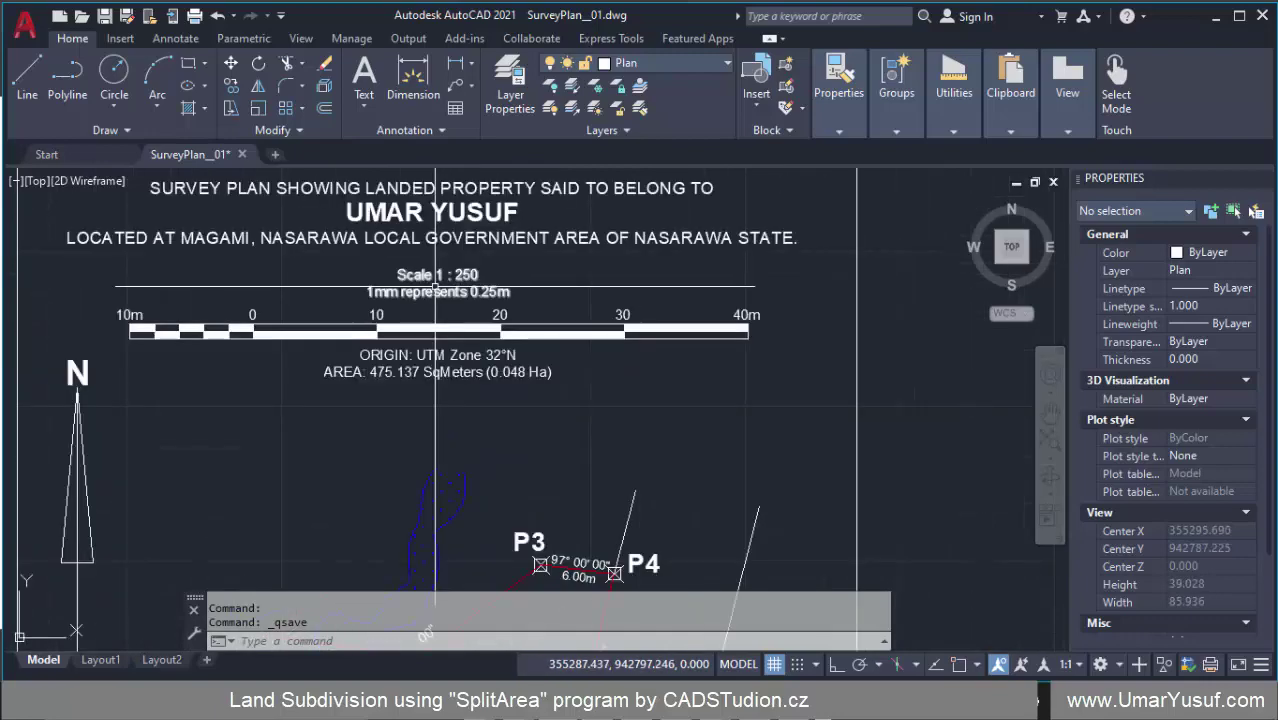
{"action": "scroll", "coordinate": [462, 387], "scroll_direction": "up", "scroll_amount": 2}
{"action": "scroll", "coordinate": [548, 375], "scroll_direction": "up", "scroll_amount": 2}
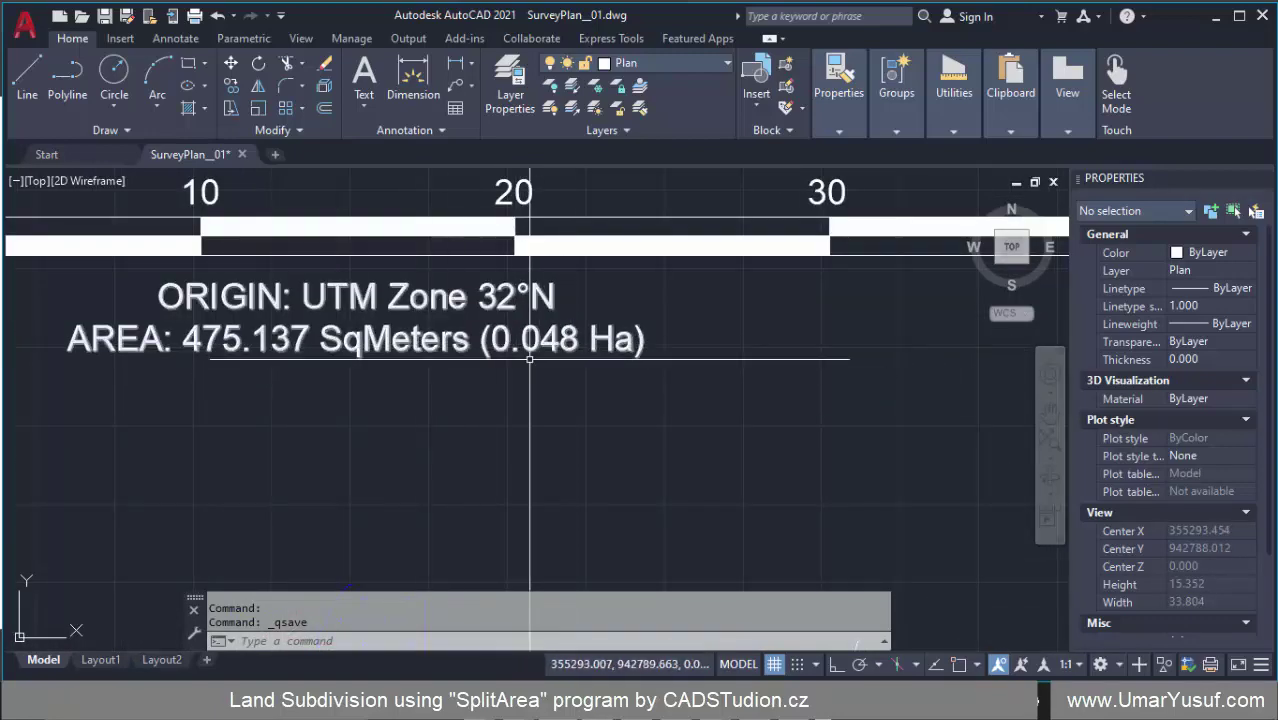
{"action": "scroll", "coordinate": [500, 360], "scroll_direction": "down", "scroll_amount": 4}
{"action": "scroll", "coordinate": [478, 320], "scroll_direction": "down", "scroll_amount": 3}
{"action": "scroll", "coordinate": [500, 400], "scroll_direction": "up", "scroll_amount": 4}
{"action": "scroll", "coordinate": [520, 445], "scroll_direction": "down", "scroll_amount": 3}
{"action": "scroll", "coordinate": [532, 418], "scroll_direction": "up", "scroll_amount": 3}
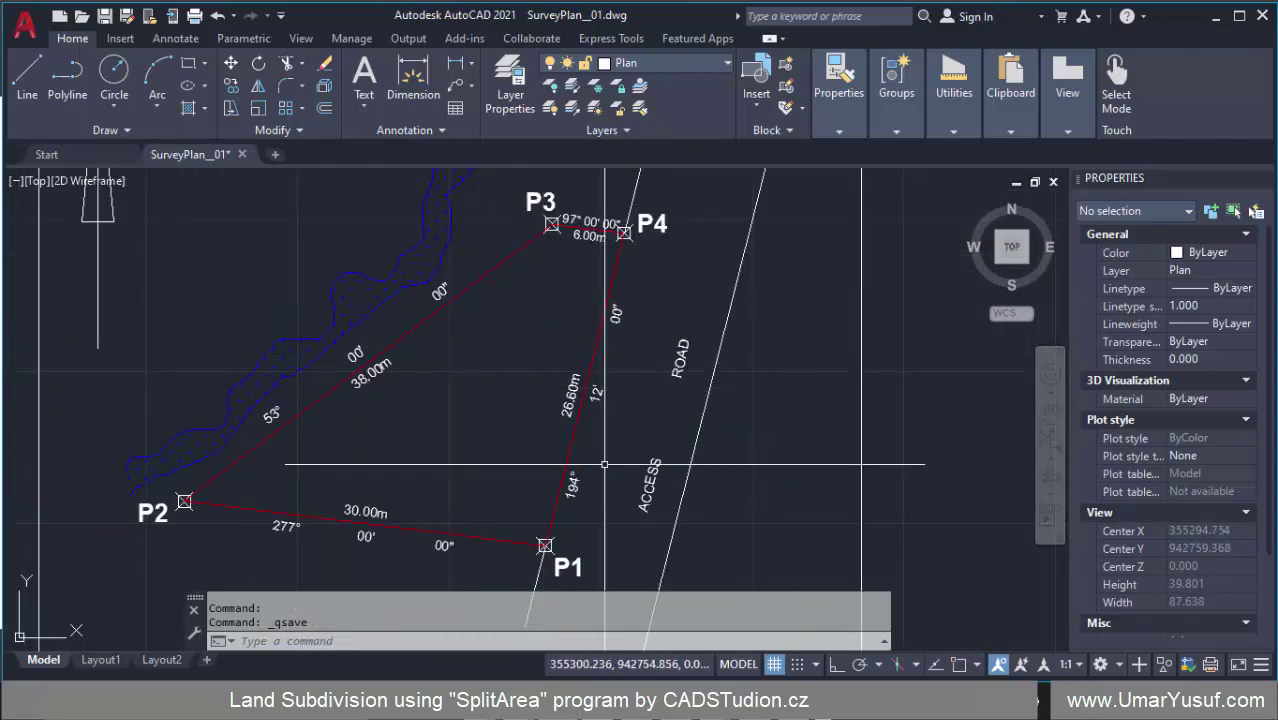
- Switch back to the scanned layout sketch in Photos and examine its area heading and the overall plot subdivision
{"action": "left_click", "coordinate": [613, 595]}
{"action": "scroll", "coordinate": [489, 301], "scroll_direction": "up", "scroll_amount": 3}
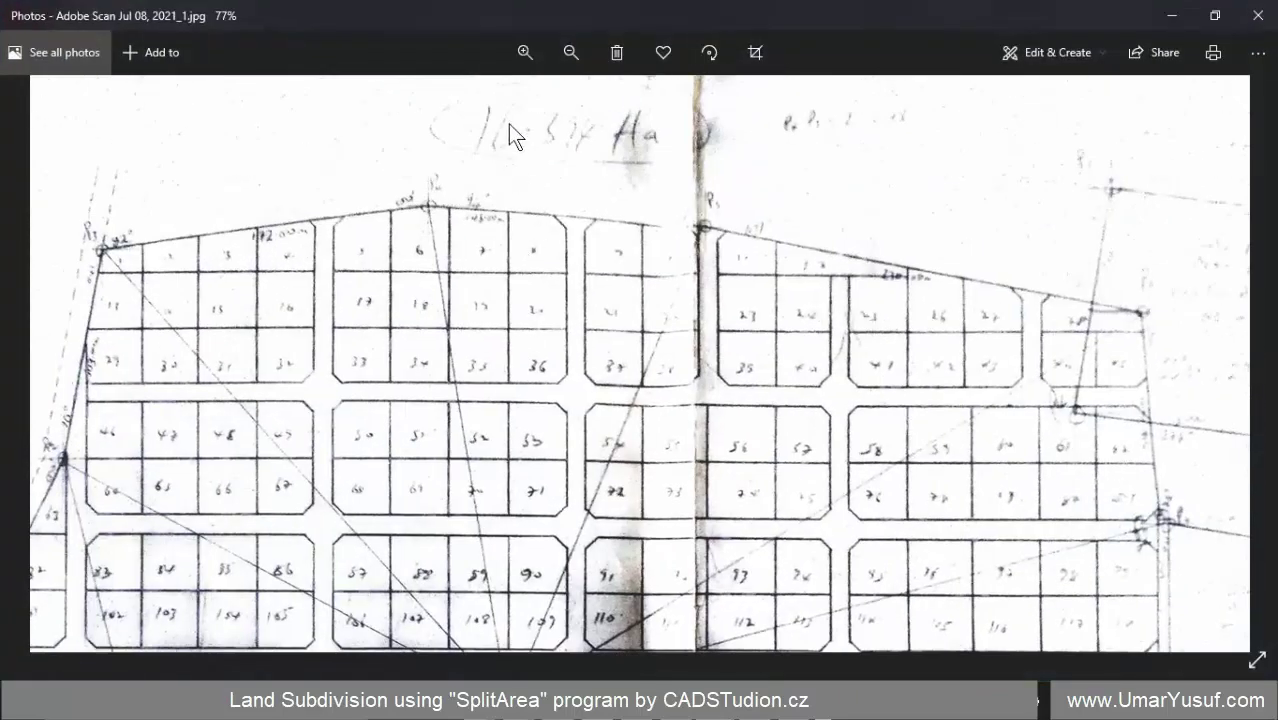
{"action": "scroll", "coordinate": [585, 245], "scroll_direction": "down", "scroll_amount": 2}
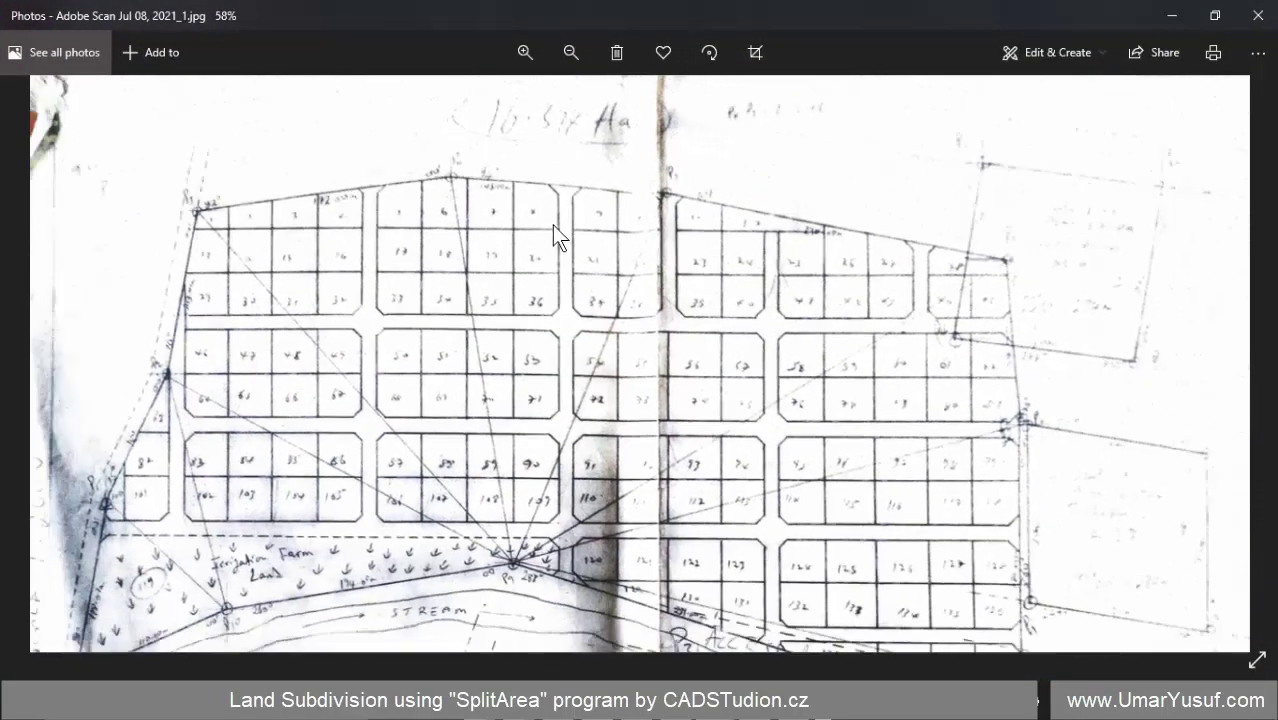
{"action": "scroll", "coordinate": [507, 313], "scroll_direction": "down", "scroll_amount": 1}
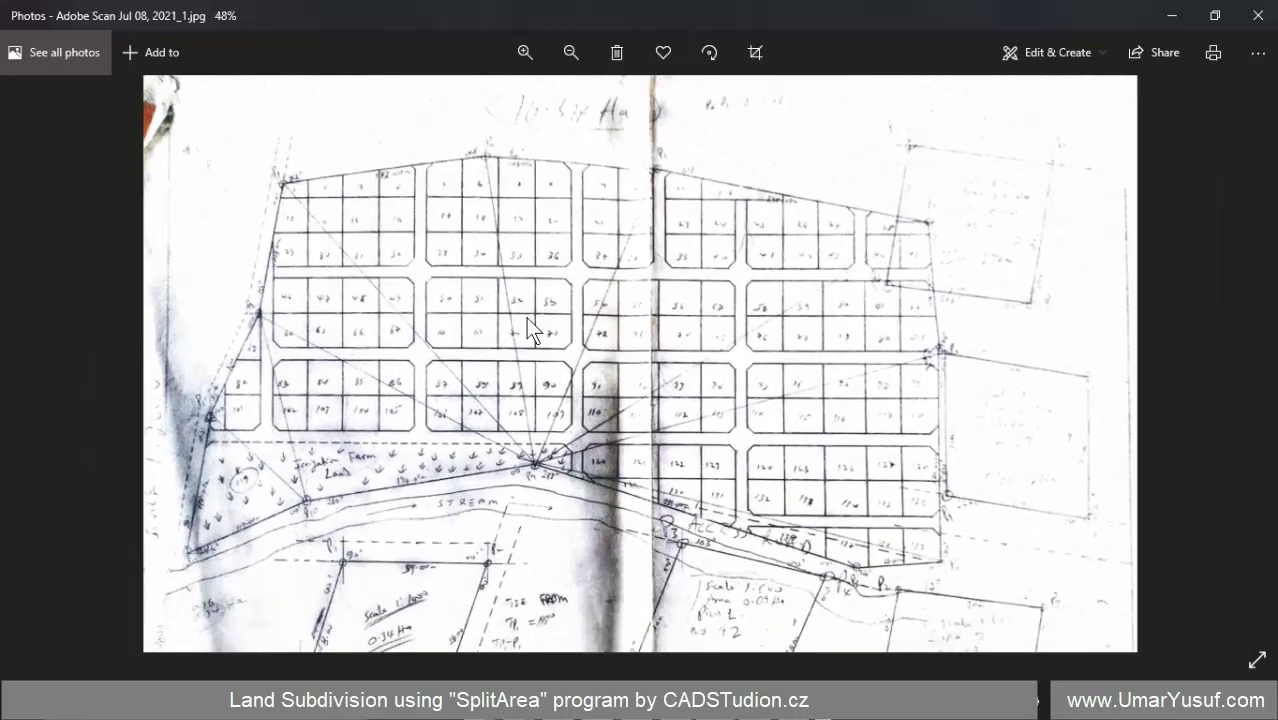
- Return to the survey plan in AutoCAD and examine the irregular red plot P1 to P4 between the stream and the access road
{"action": "left_click", "coordinate": [1173, 22]}
{"action": "scroll", "coordinate": [456, 408], "scroll_direction": "up", "scroll_amount": 2}
{"action": "scroll", "coordinate": [462, 408], "scroll_direction": "down", "scroll_amount": 2}
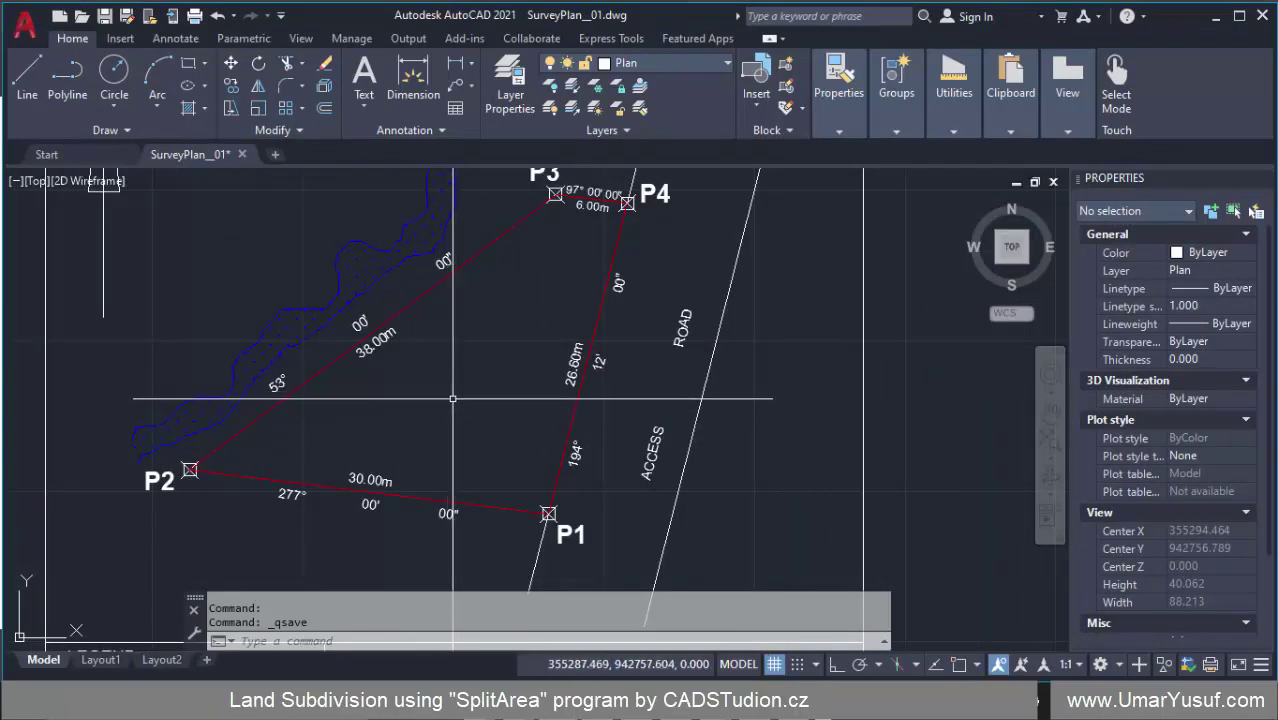
{"action": "scroll", "coordinate": [453, 398], "scroll_direction": "down", "scroll_amount": 2}
{"action": "scroll", "coordinate": [569, 260], "scroll_direction": "up", "scroll_amount": 2}
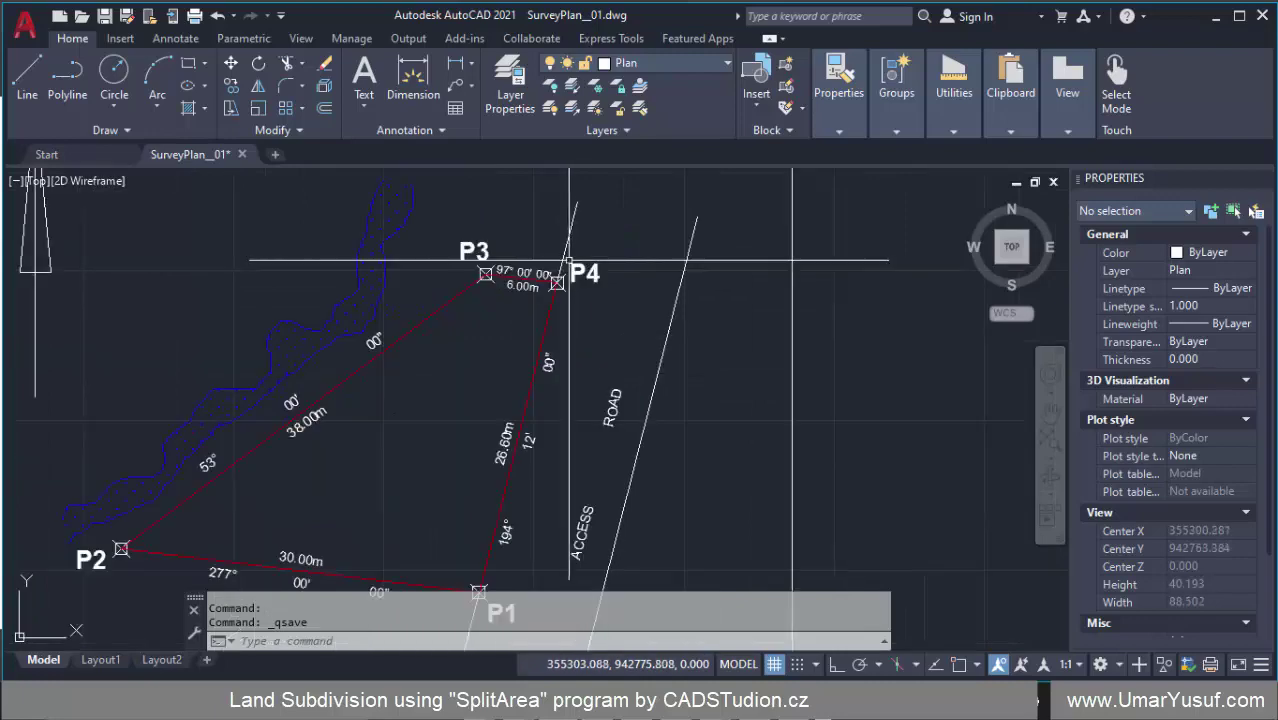
{"action": "scroll", "coordinate": [469, 328], "scroll_direction": "down", "scroll_amount": 4}
{"action": "scroll", "coordinate": [455, 345], "scroll_direction": "up", "scroll_amount": 4}
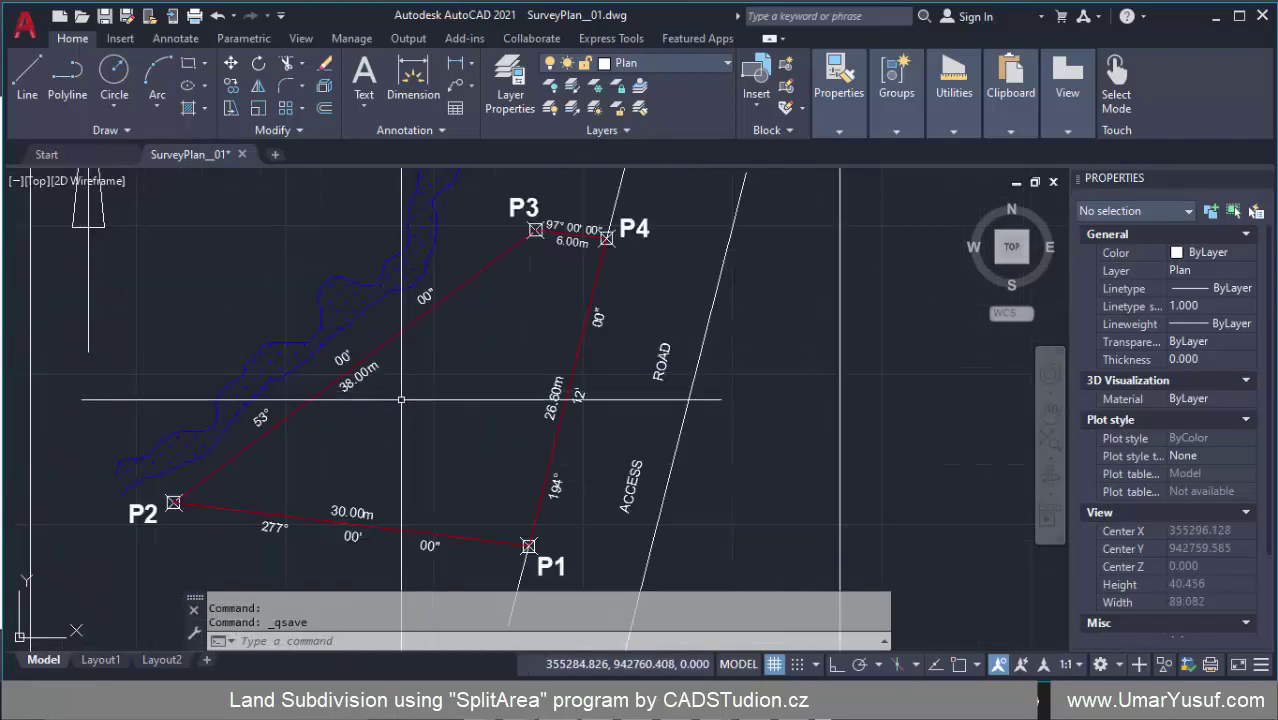
{"action": "scroll", "coordinate": [390, 399], "scroll_direction": "down", "scroll_amount": 2}
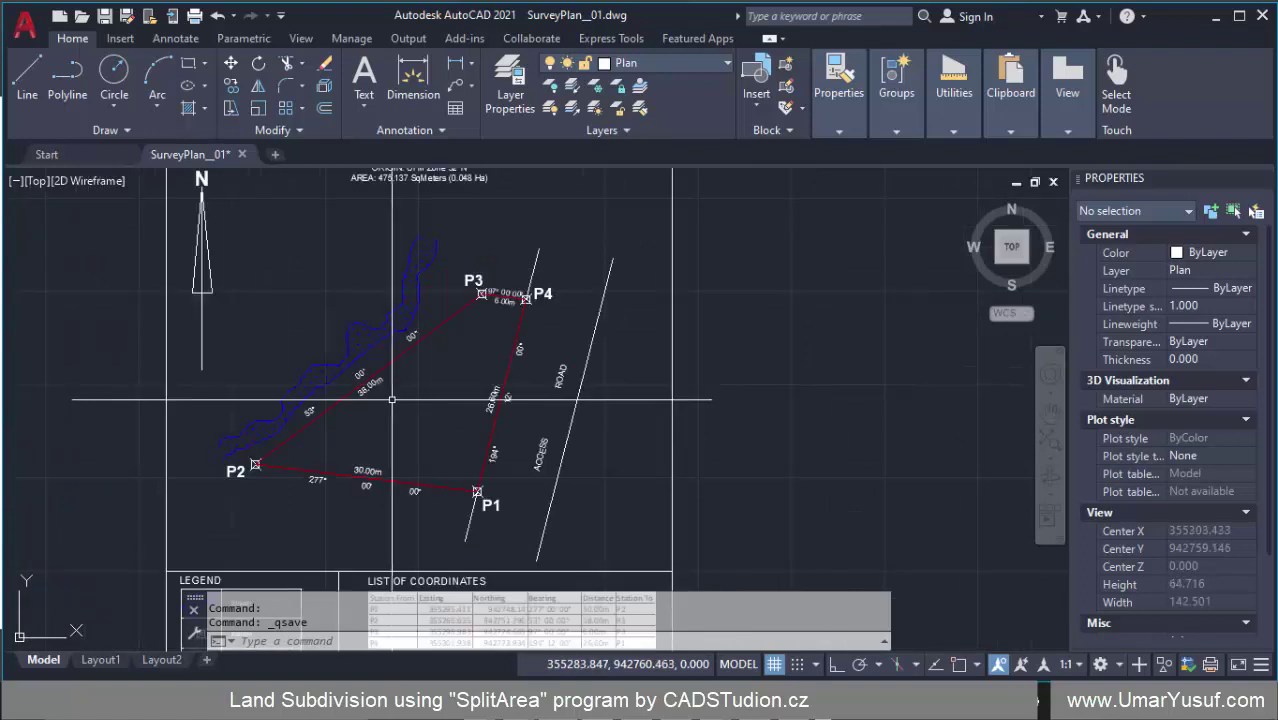
{"action": "scroll", "coordinate": [408, 367], "scroll_direction": "up", "scroll_amount": 4}
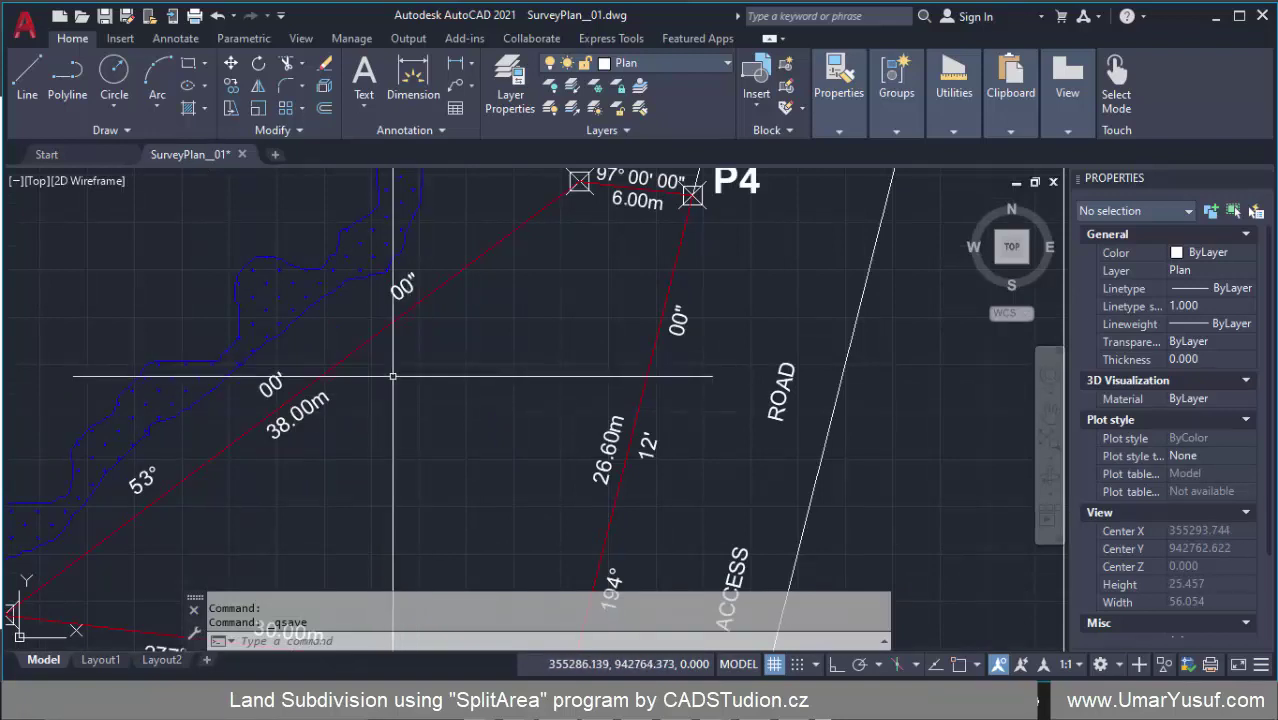
{"action": "scroll", "coordinate": [400, 381], "scroll_direction": "down", "scroll_amount": 4}
{"action": "scroll", "coordinate": [378, 437], "scroll_direction": "up", "scroll_amount": 2}
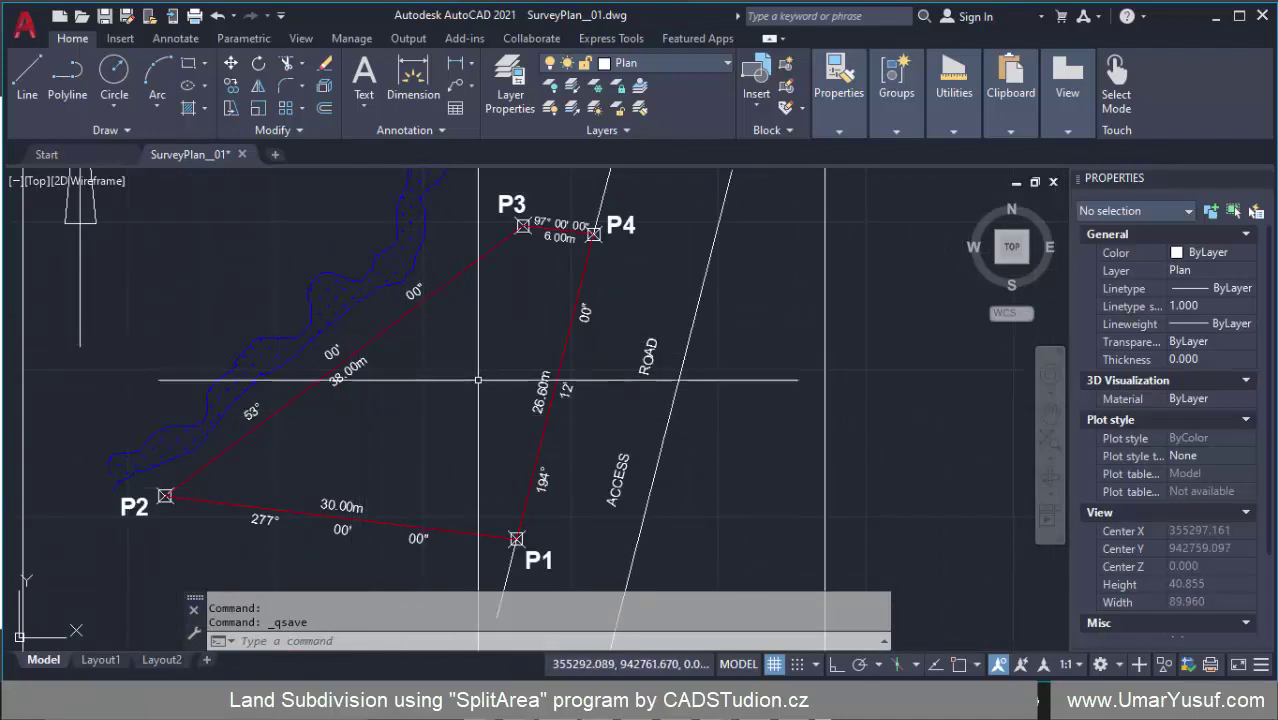
{"action": "scroll", "coordinate": [265, 405], "scroll_direction": "down", "scroll_amount": 2}
{"action": "scroll", "coordinate": [355, 412], "scroll_direction": "up", "scroll_amount": 2}
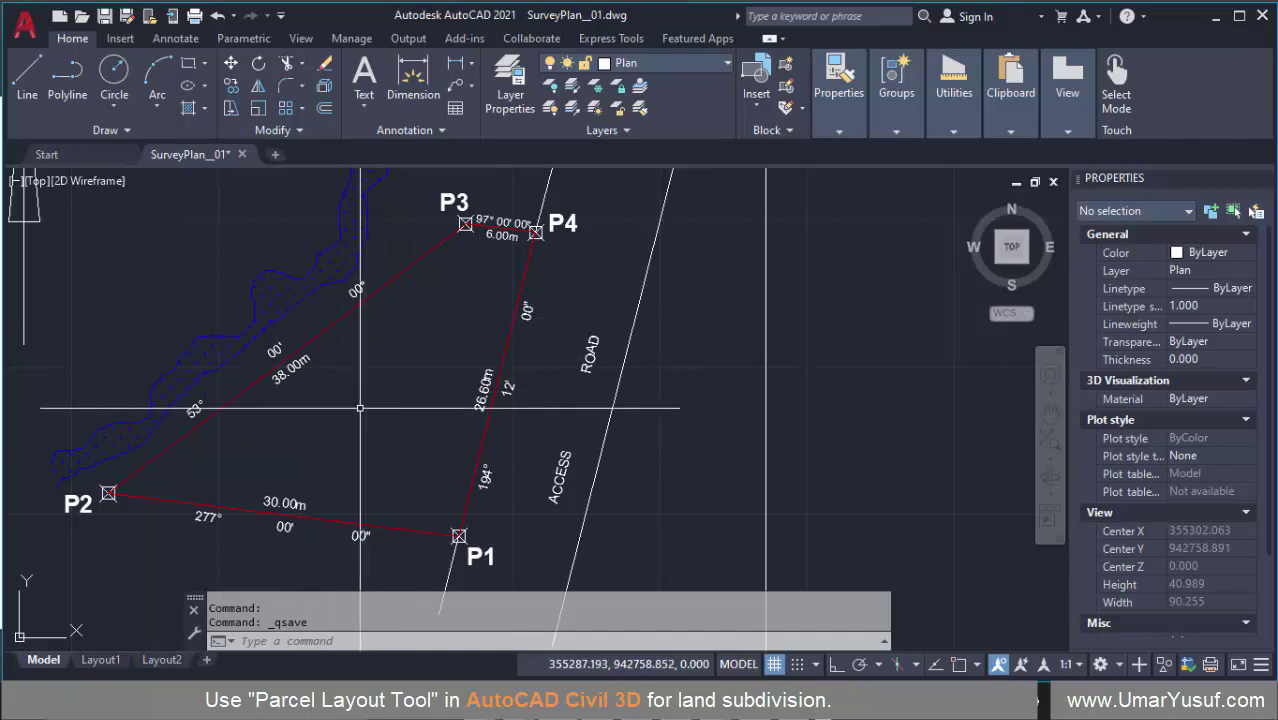
{"action": "scroll", "coordinate": [290, 321], "scroll_direction": "down", "scroll_amount": 2}
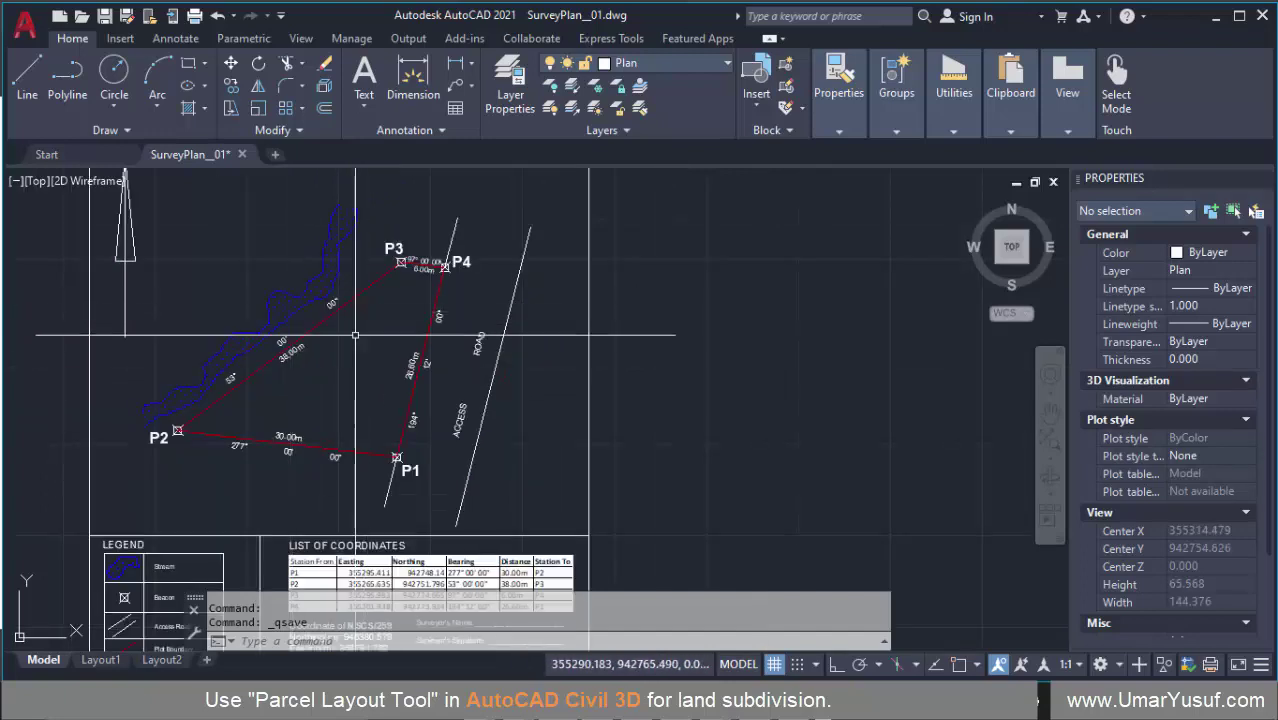
{"action": "scroll", "coordinate": [403, 353], "scroll_direction": "up", "scroll_amount": 2}
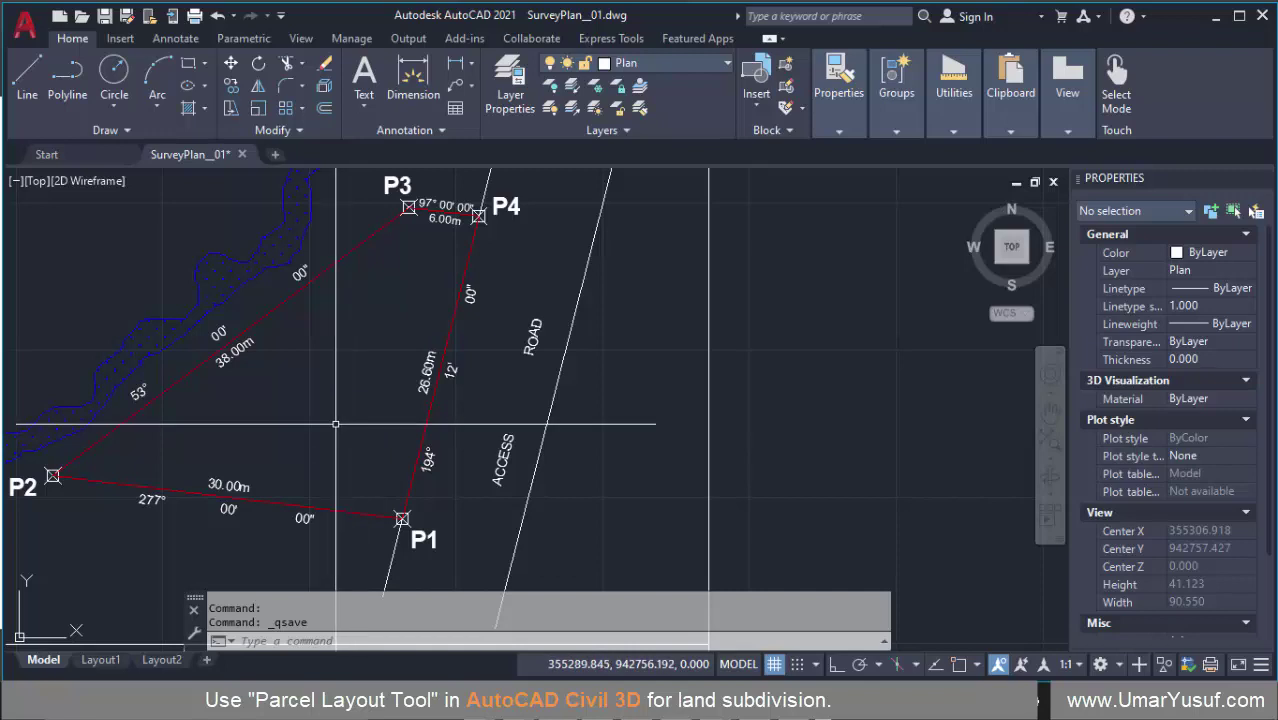
{"action": "scroll", "coordinate": [319, 416], "scroll_direction": "down", "scroll_amount": 2}
{"action": "scroll", "coordinate": [319, 416], "scroll_direction": "up", "scroll_amount": 2}
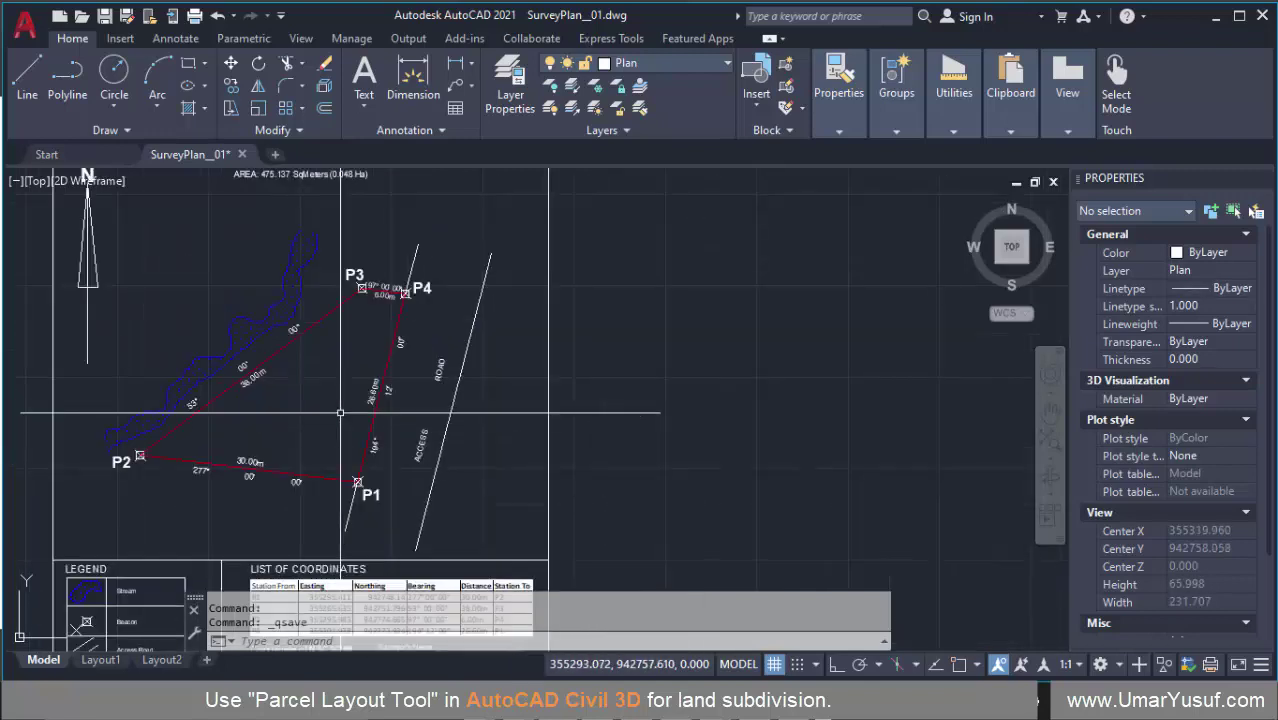
- Draw a rectangle about 29 m wide and half as tall in the empty space east of the survey plan
{"action": "left_click", "coordinate": [187, 62]}
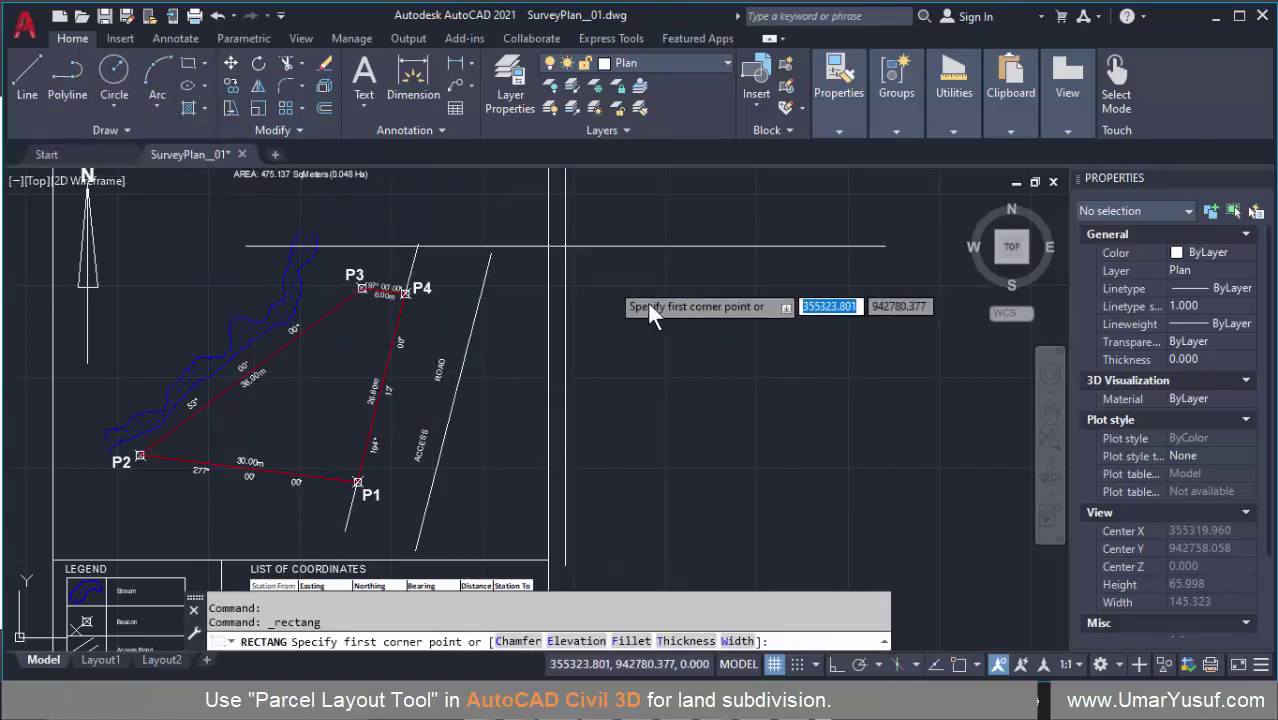
{"action": "scroll", "coordinate": [590, 335], "scroll_direction": "down", "scroll_amount": 3}
{"action": "scroll", "coordinate": [580, 345], "scroll_direction": "up", "scroll_amount": 5}
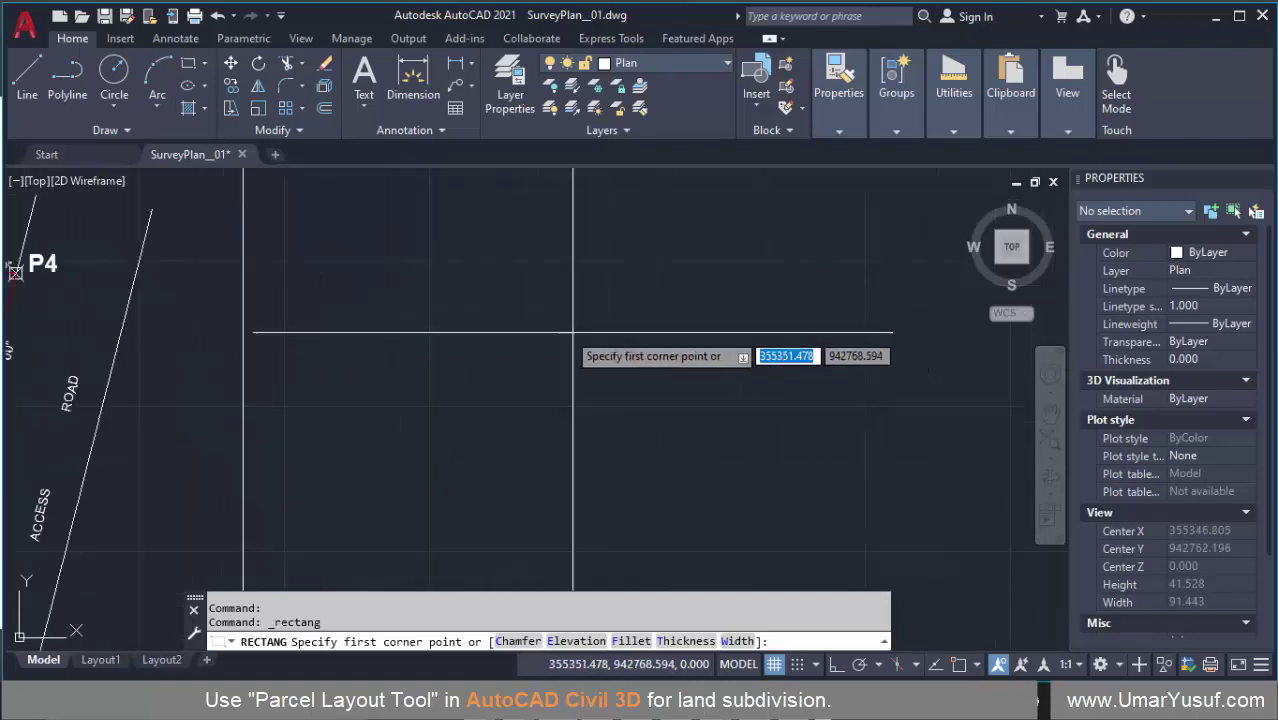
{"action": "left_click", "coordinate": [321, 255]}
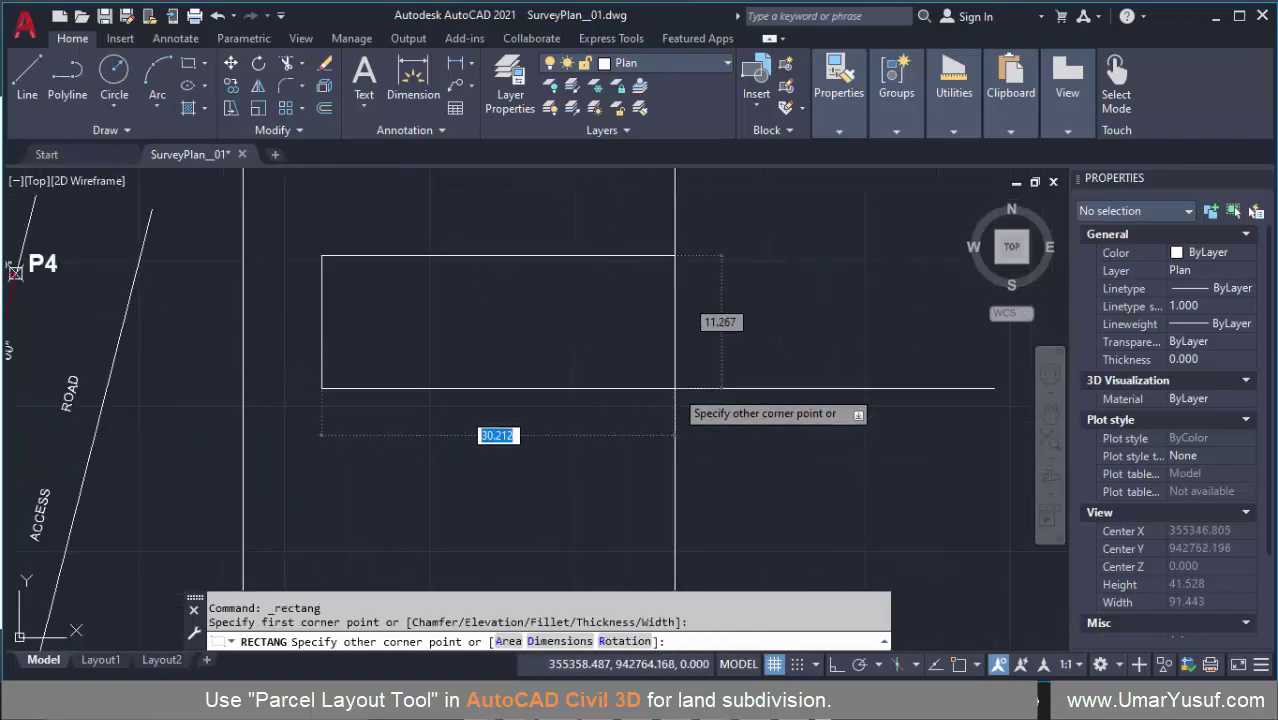
{"action": "left_click", "coordinate": [658, 423]}
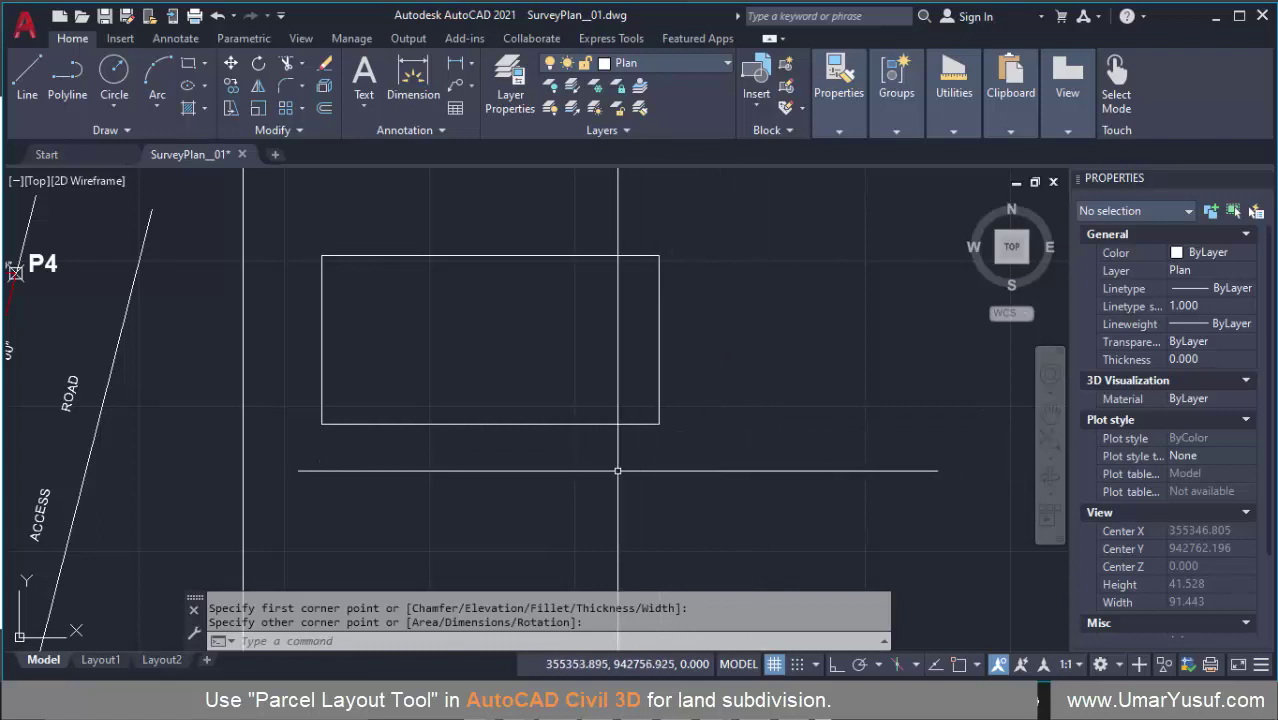
{"action": "scroll", "coordinate": [406, 251], "scroll_direction": "up", "scroll_amount": 1}
{"action": "scroll", "coordinate": [442, 248], "scroll_direction": "down", "scroll_amount": 1}
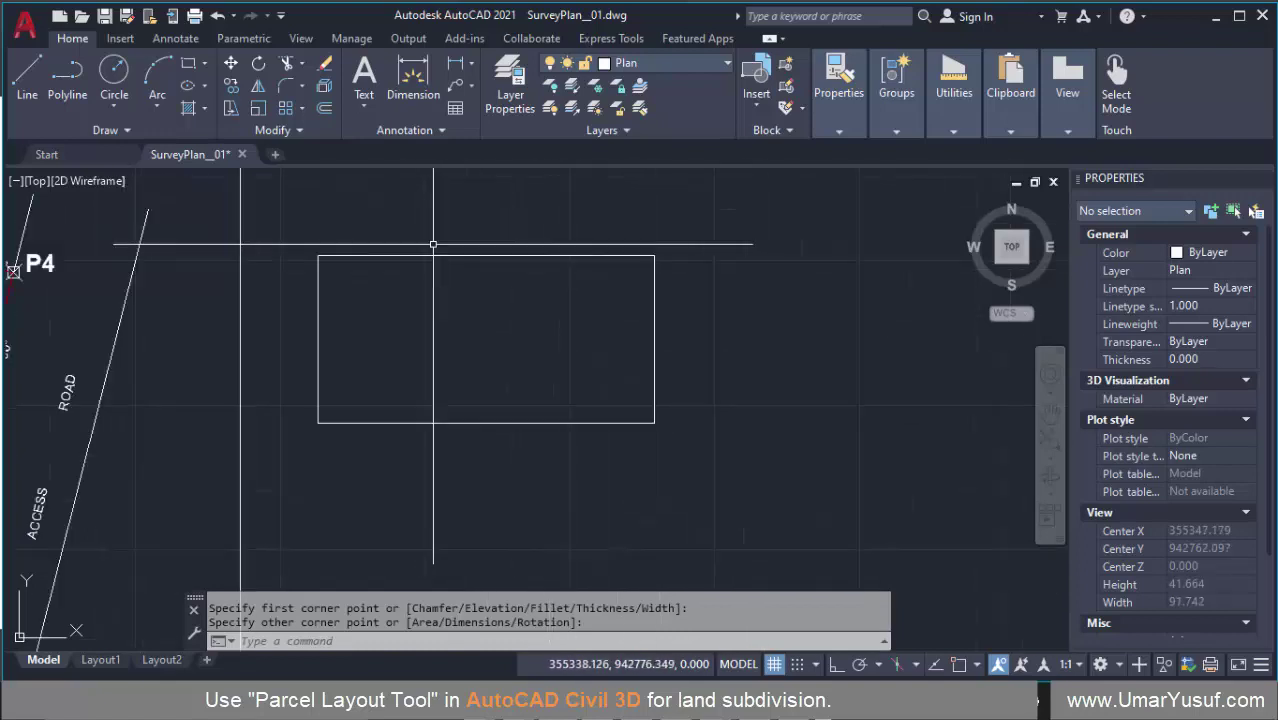
- Explode the rectangle beside the survey plan into separate lines
{"action": "left_click", "coordinate": [475, 255]}
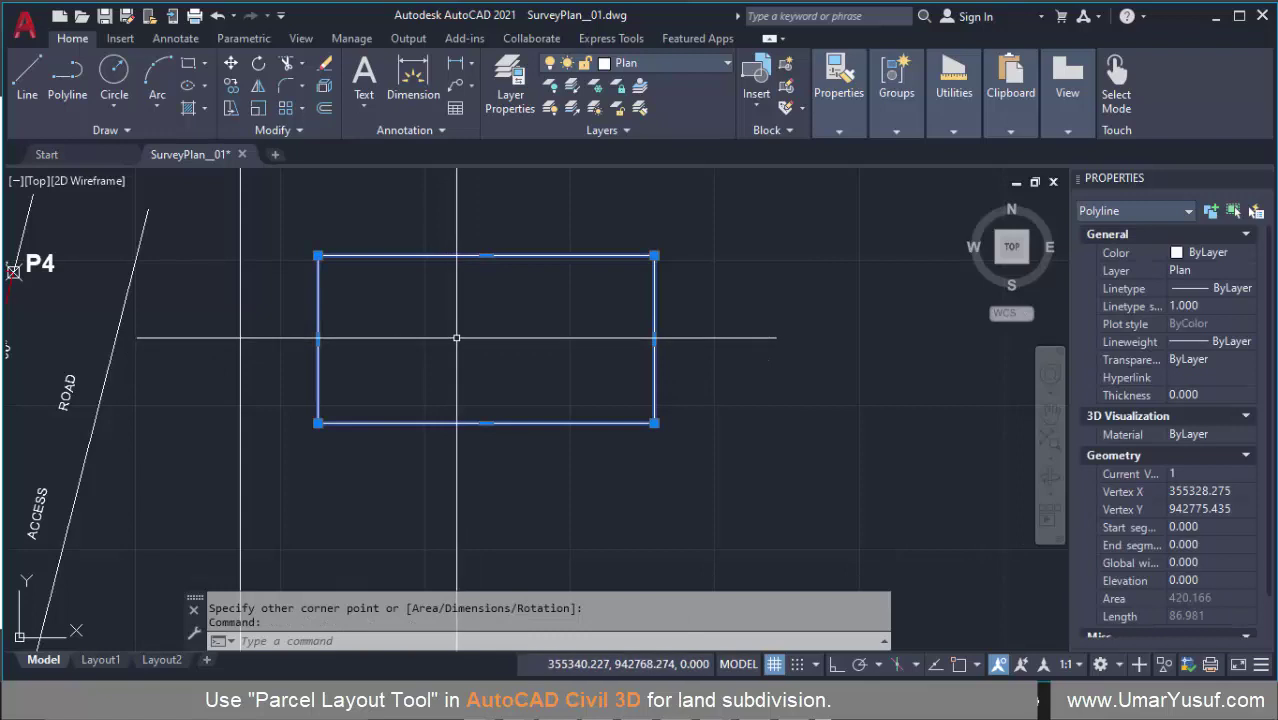
{"action": "type", "text": "explo"}
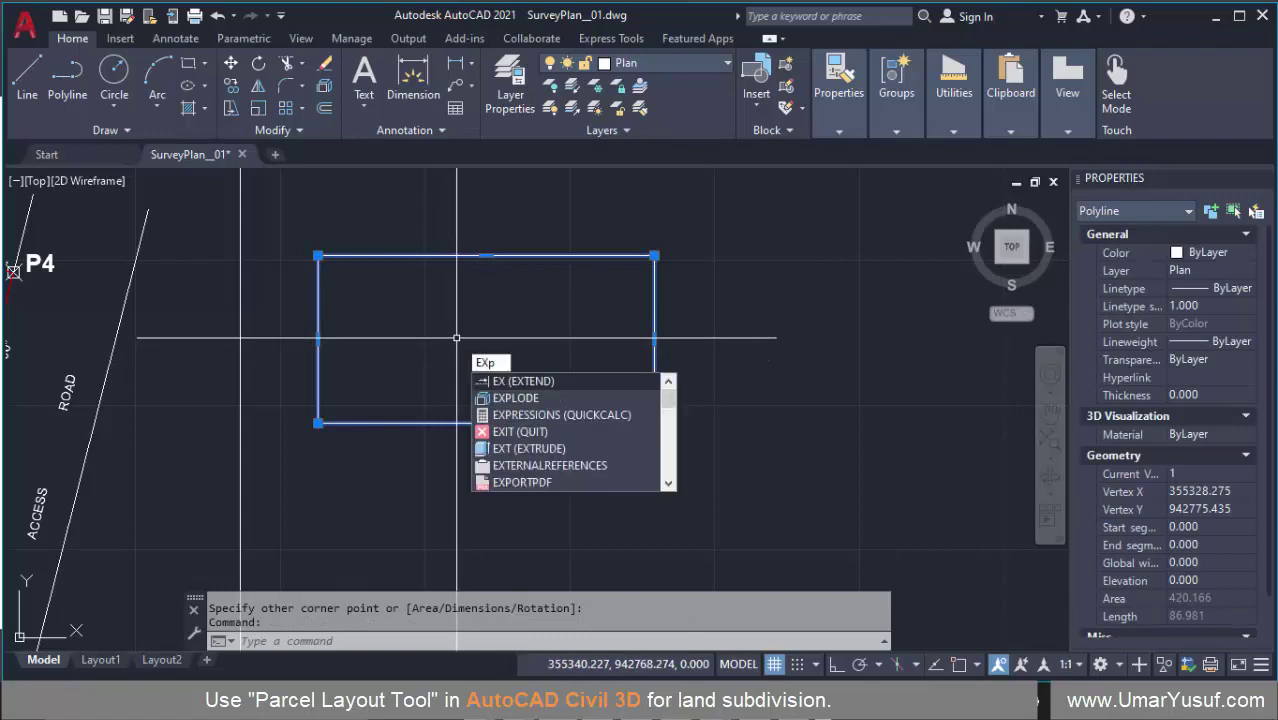
{"action": "type", "text": "de"}
{"action": "key", "text": "Return"}
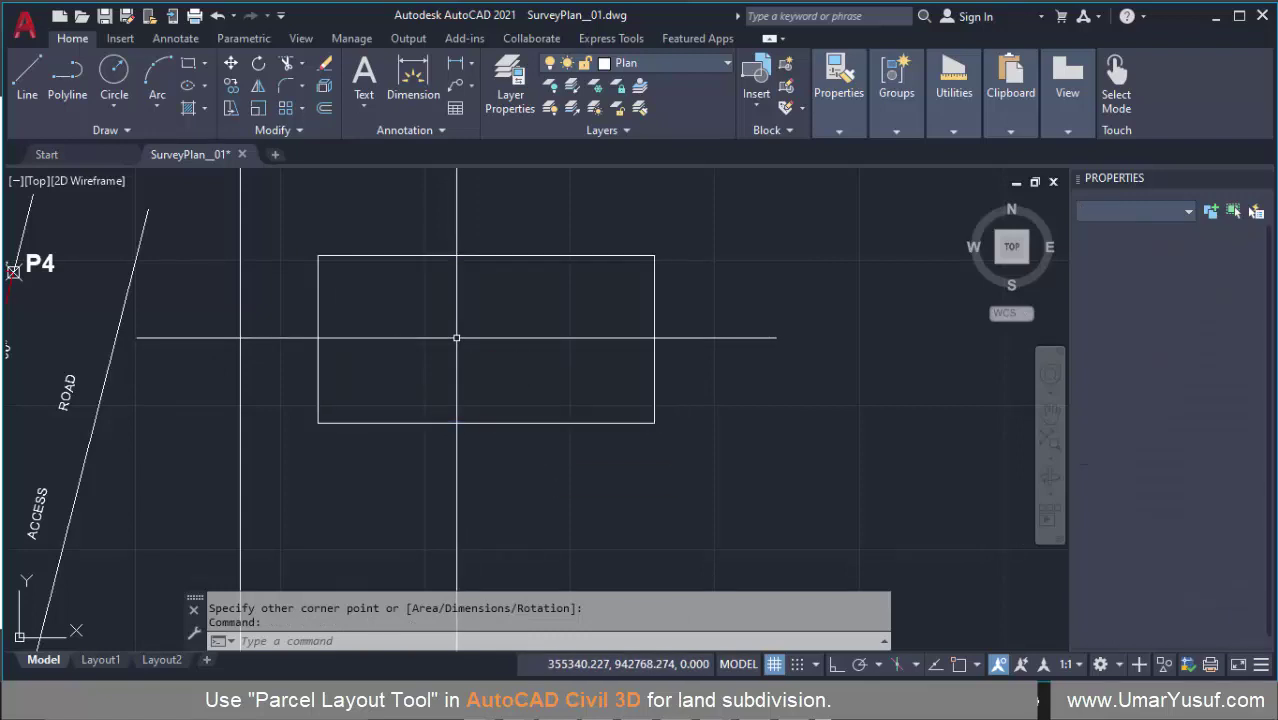
- Read the length of the rectangle's upper edge from its properties, then clear the selection
{"action": "left_click", "coordinate": [485, 256]}
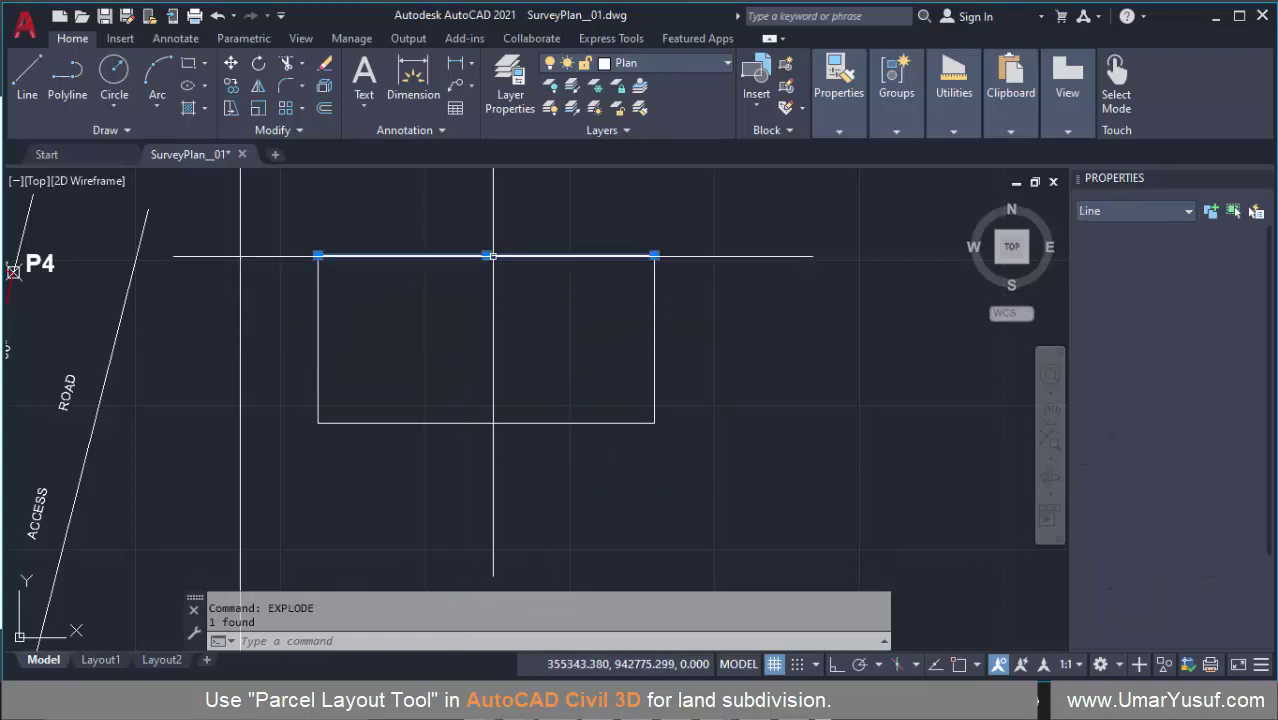
{"action": "scroll", "coordinate": [1229, 560], "scroll_direction": "down", "scroll_amount": 1}
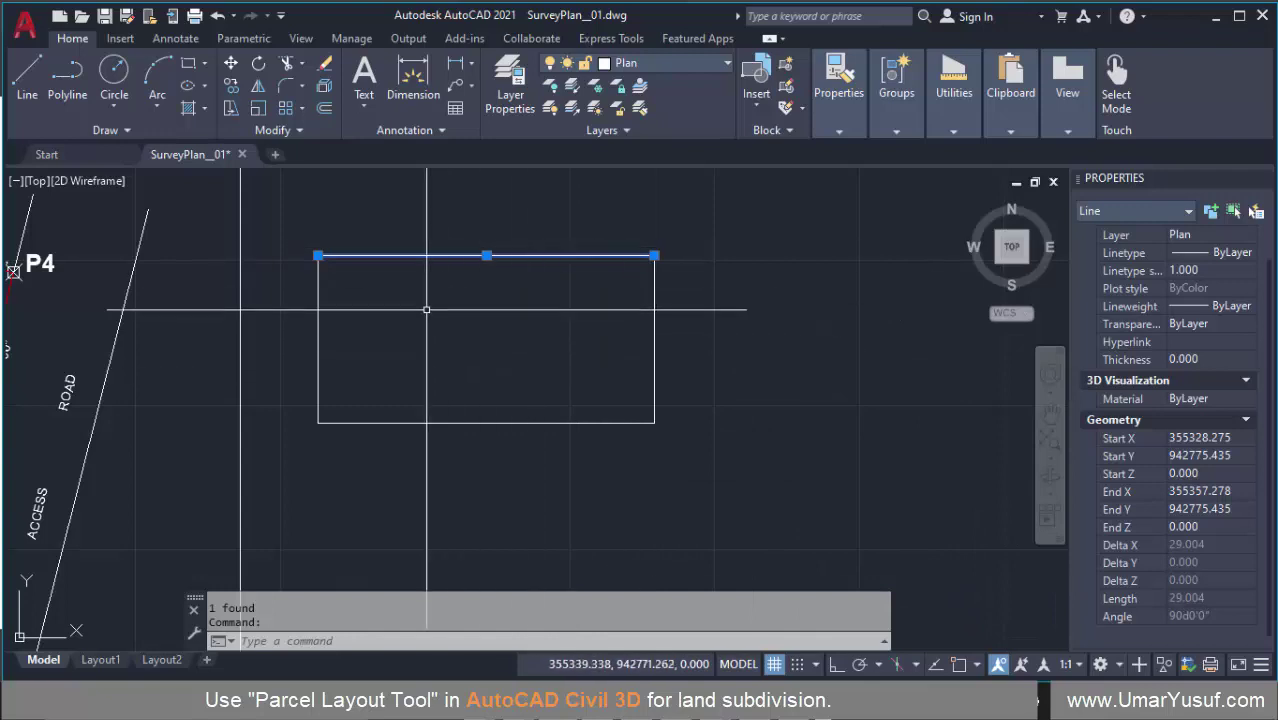
{"action": "scroll", "coordinate": [548, 334], "scroll_direction": "down", "scroll_amount": 4}
{"action": "scroll", "coordinate": [541, 334], "scroll_direction": "up", "scroll_amount": 4}
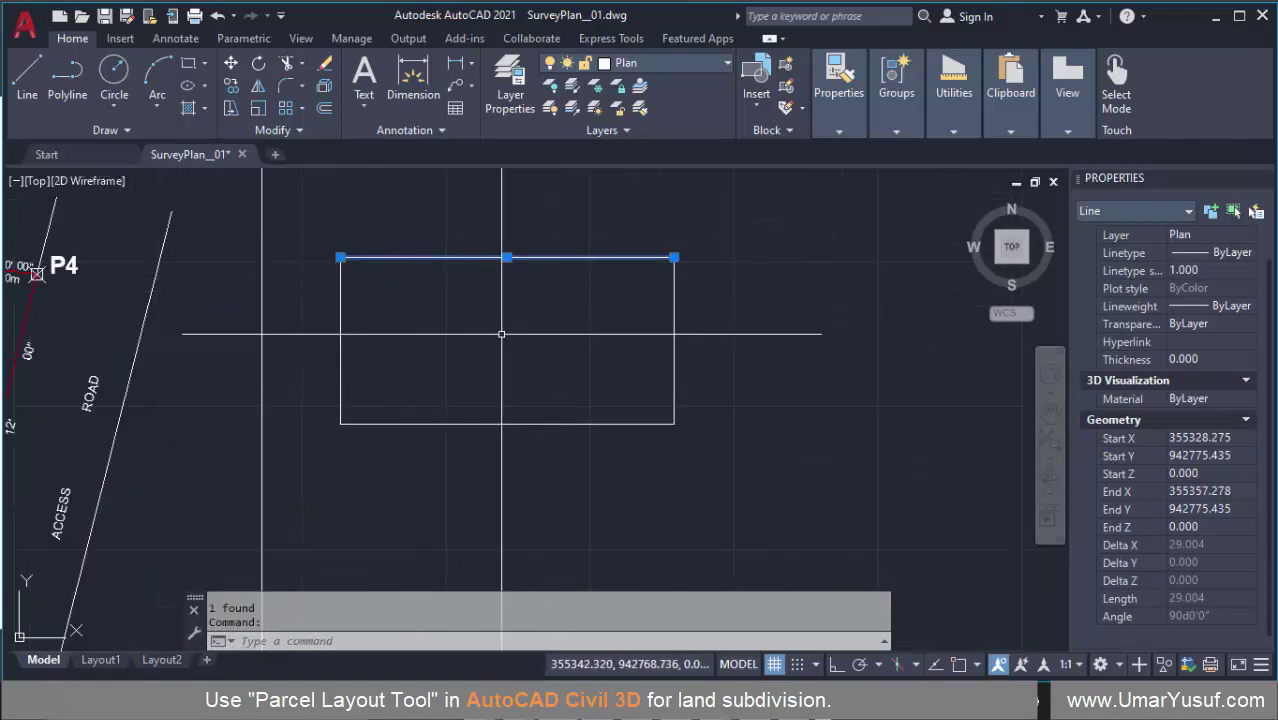
{"action": "key", "text": "Escape"}
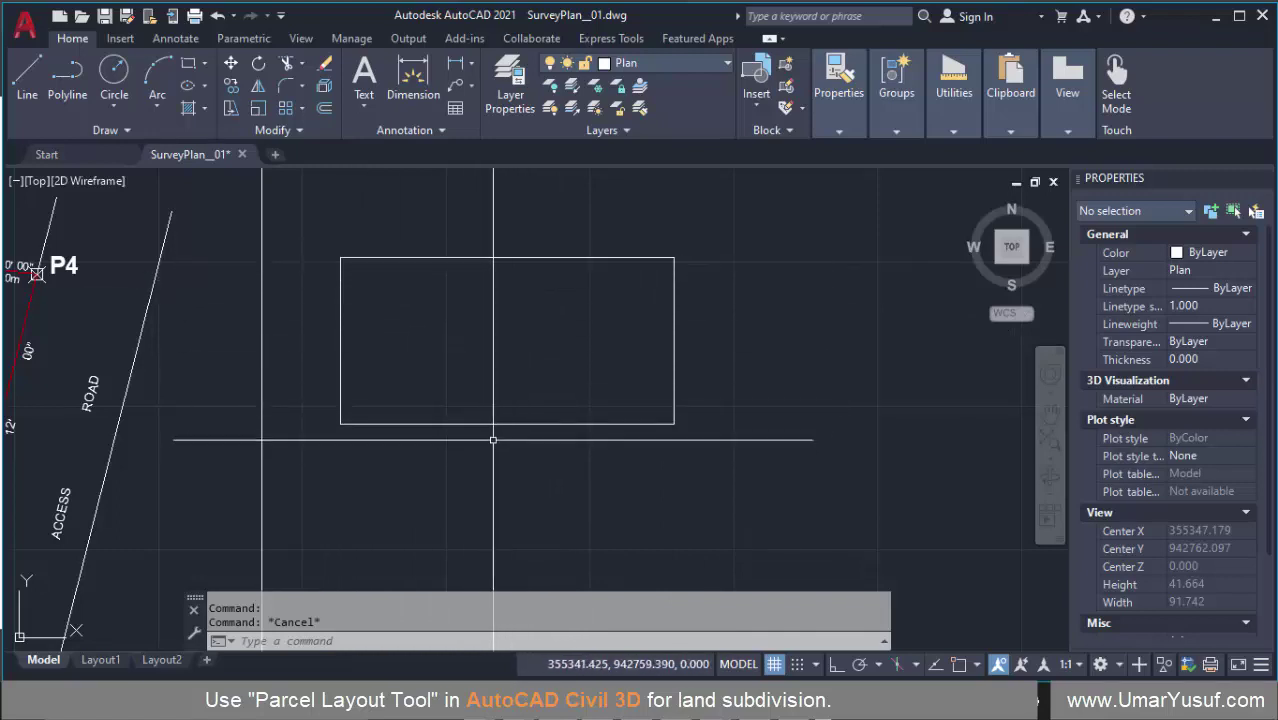
- Calculate half of the rectangle's width with the CAL command, using the expression 29.004/2
{"action": "scroll", "coordinate": [350, 245], "scroll_direction": "up", "scroll_amount": 2}
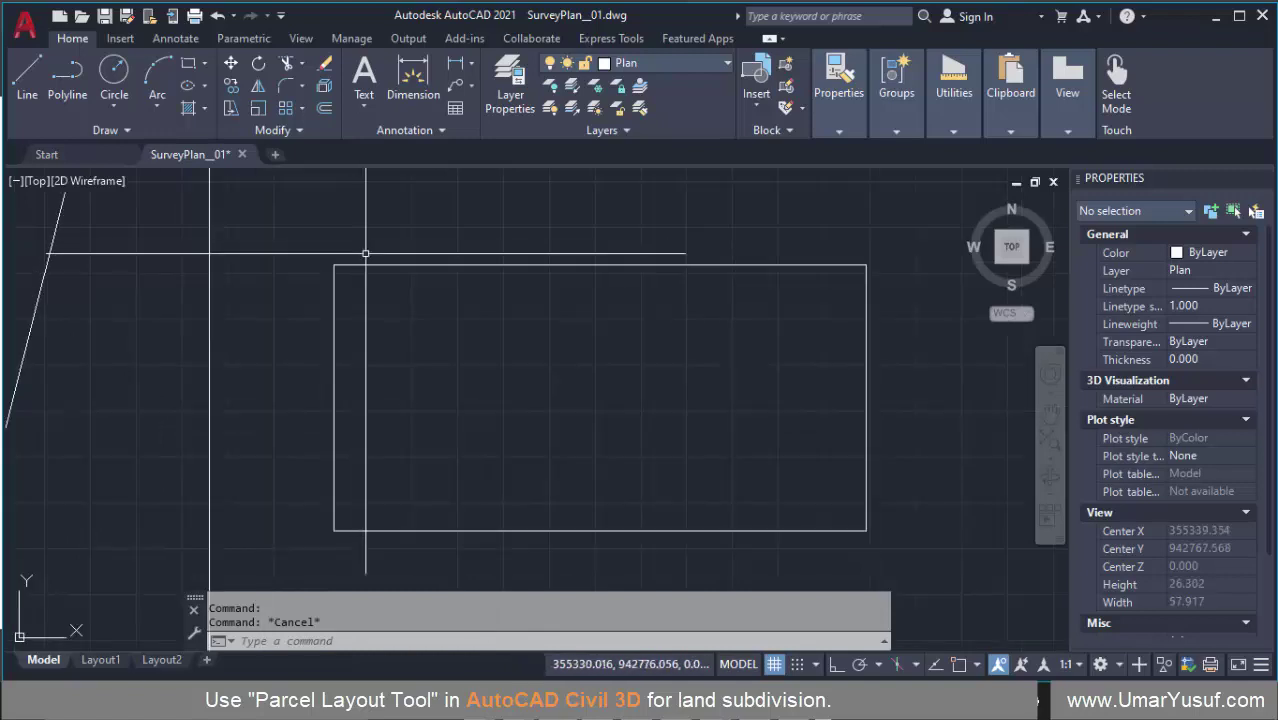
{"action": "scroll", "coordinate": [542, 280], "scroll_direction": "down", "scroll_amount": 2}
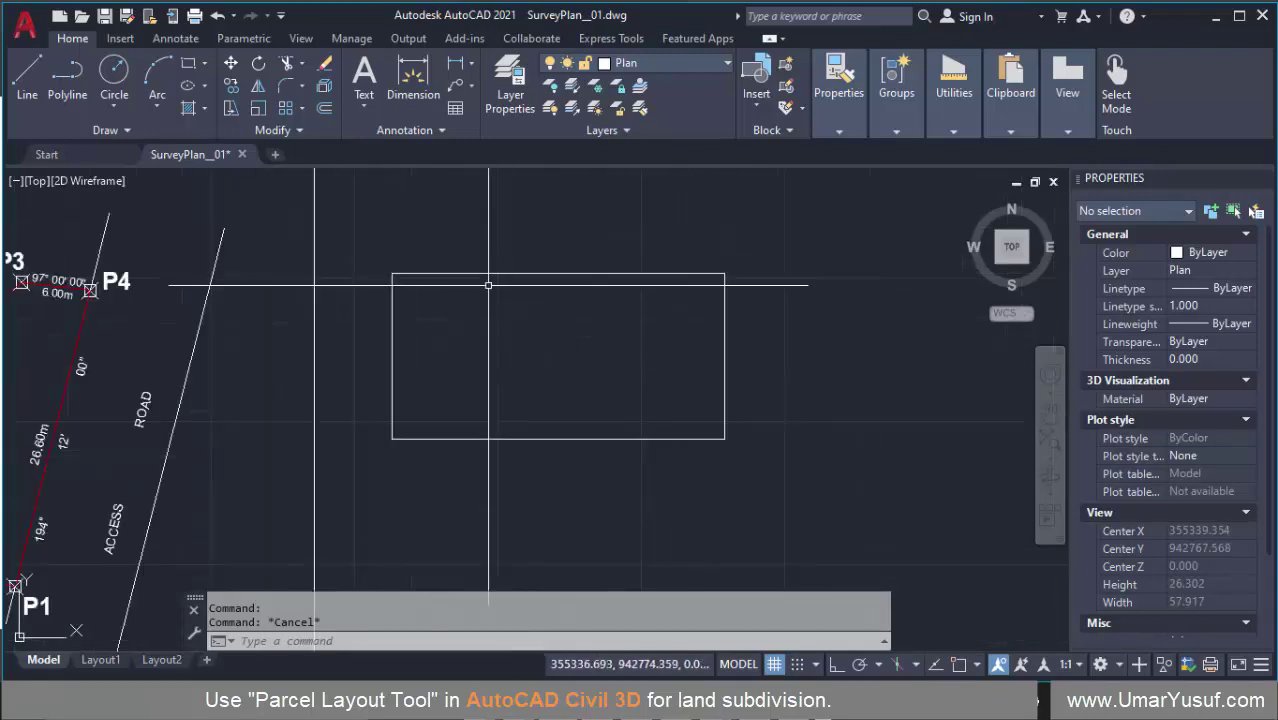
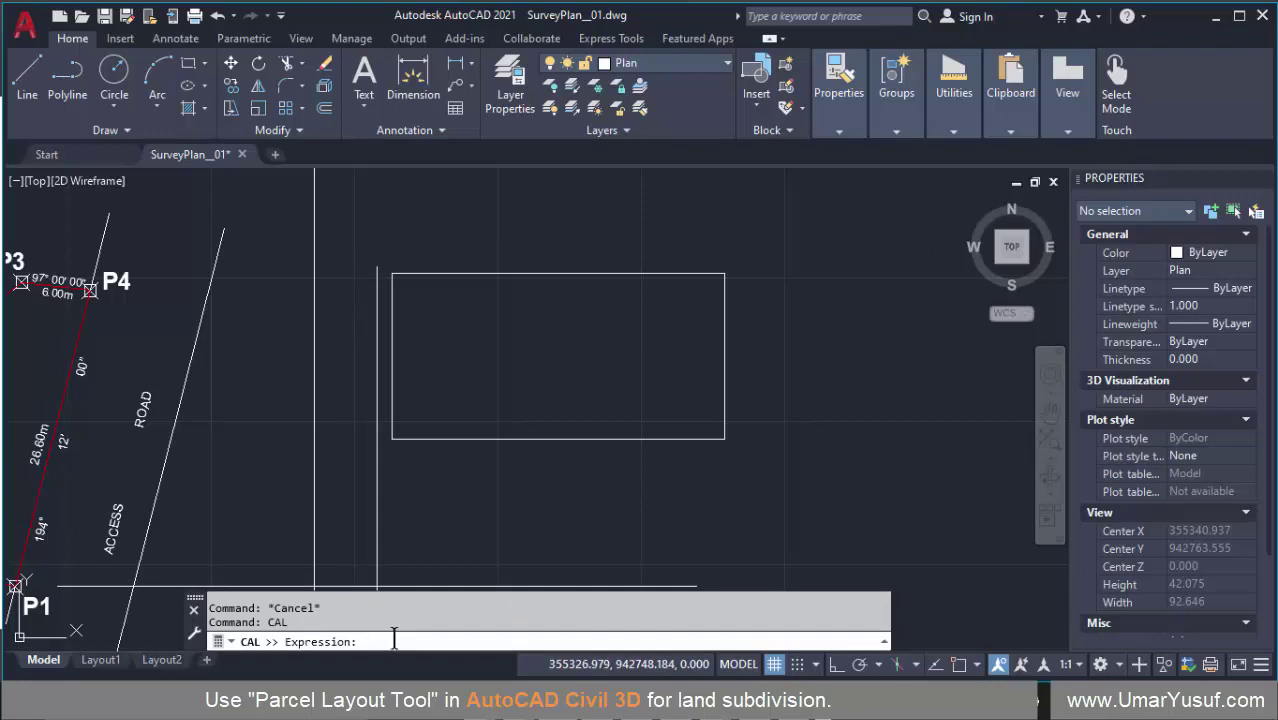
{"action": "type", "text": "25"}
{"action": "type", "text": ".004"}
{"action": "type", "text": "/"}
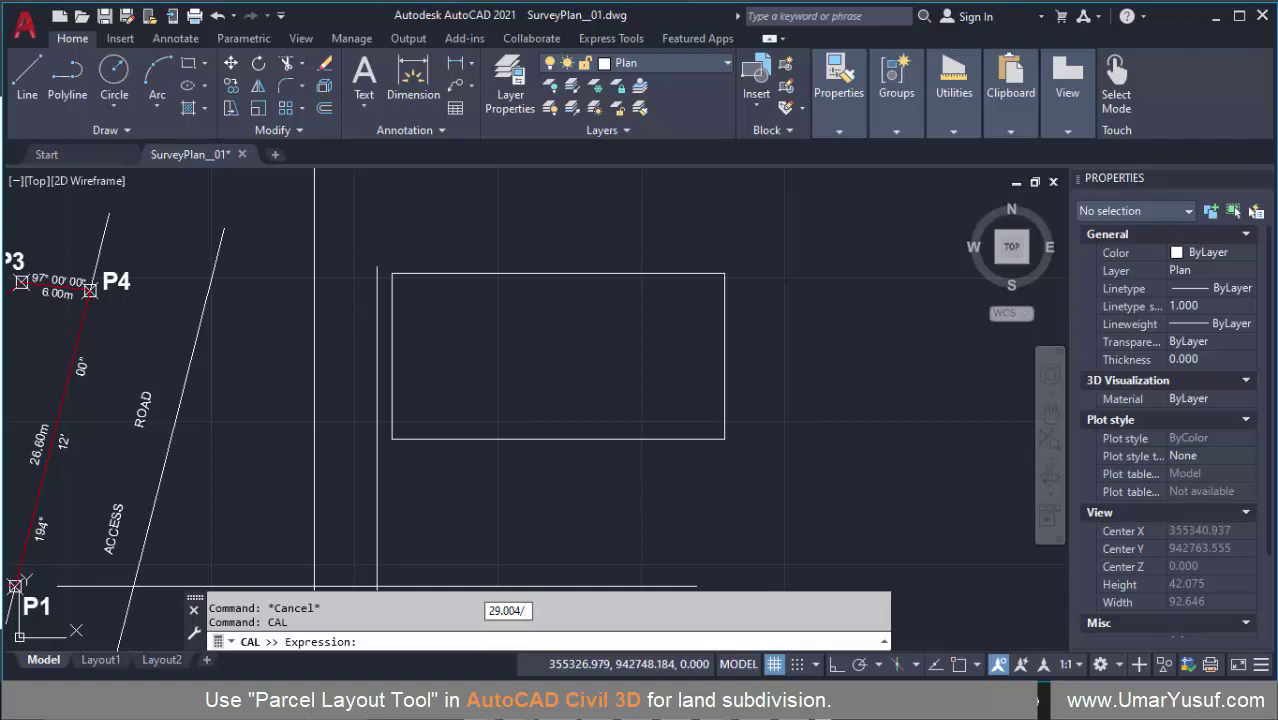
{"action": "type", "text": "2"}
{"action": "key", "text": "Return"}
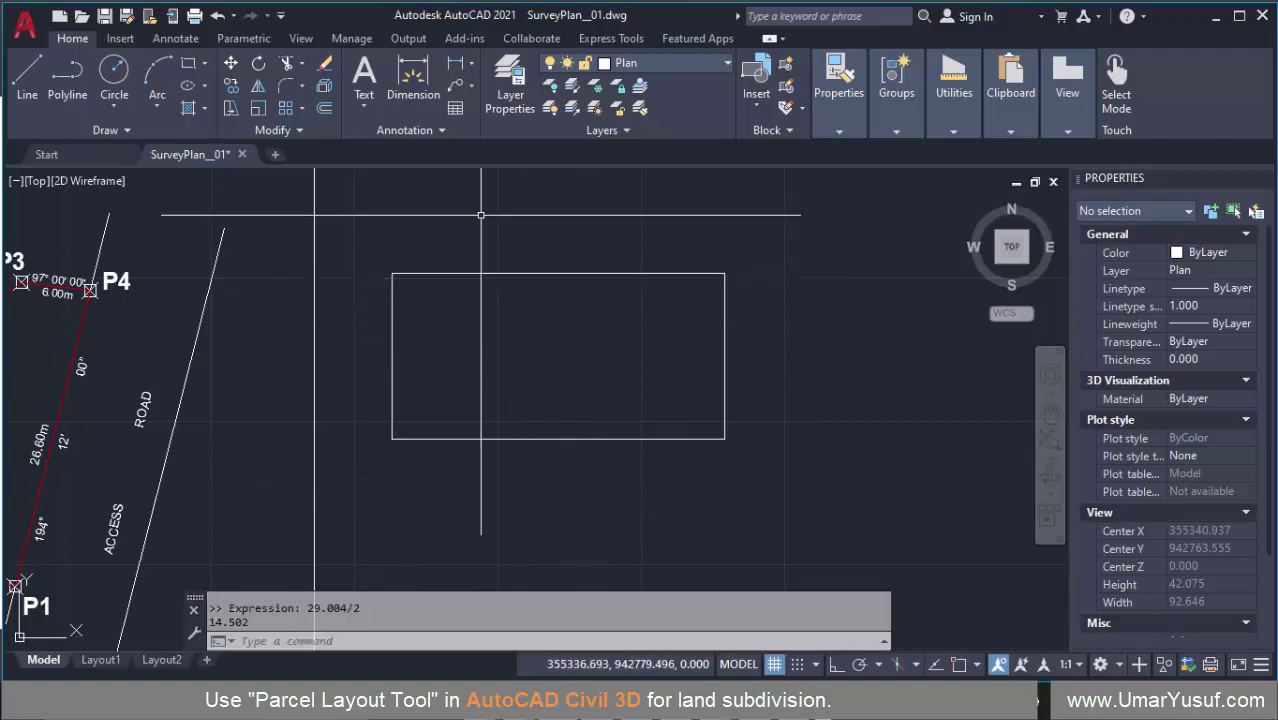
- Offset the rectangle's right edge inward by 14.502 to divide the rectangle into two equal halves
{"action": "left_click", "coordinate": [324, 106]}
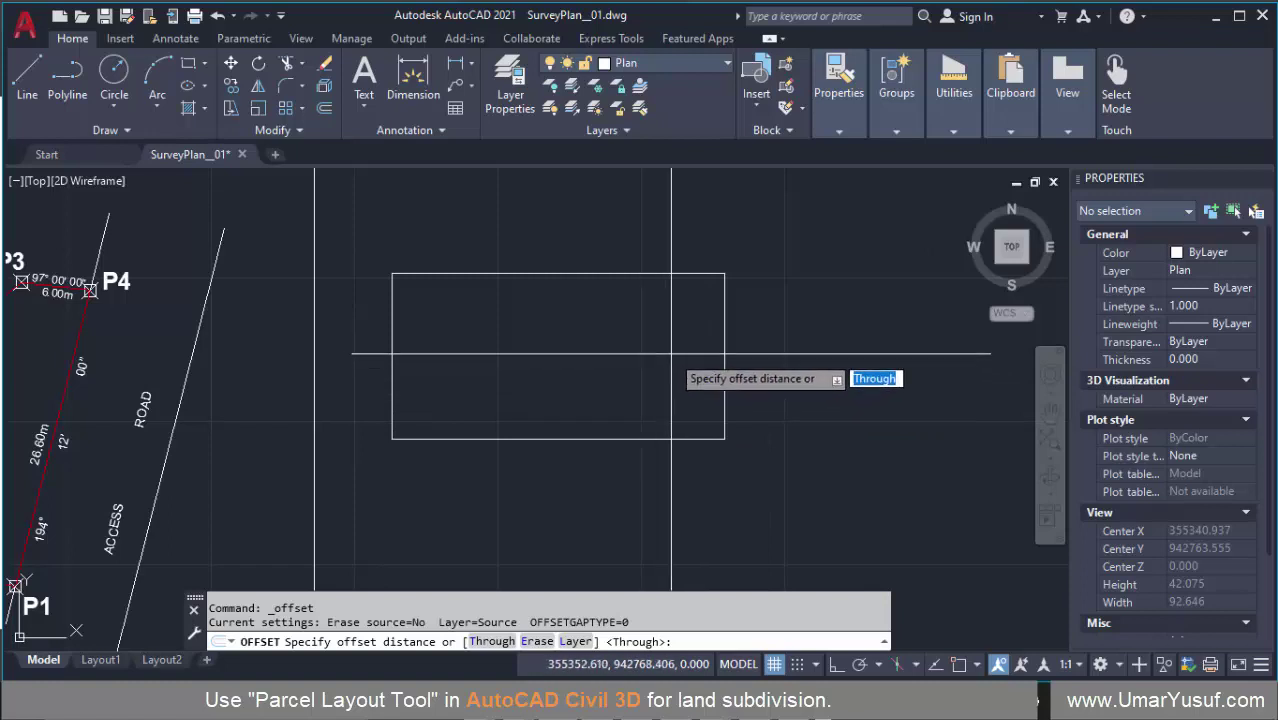
{"action": "type", "text": "14"}
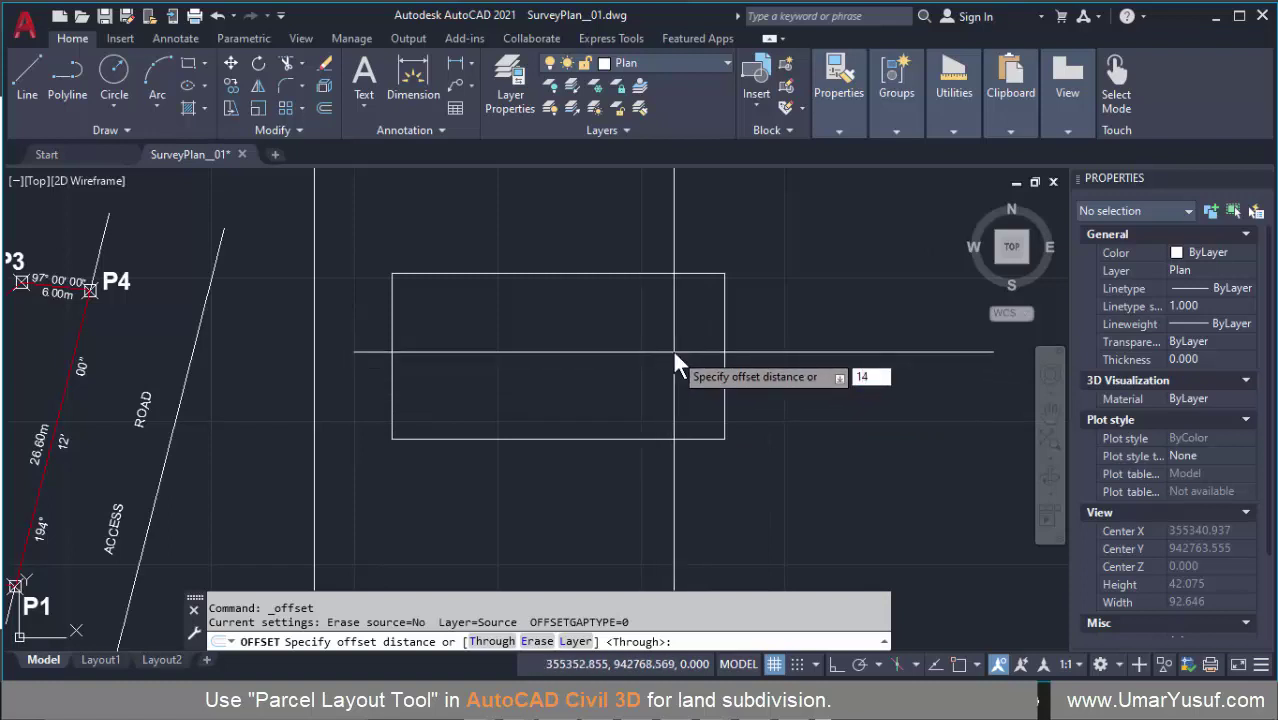
{"action": "type", "text": ".502"}
{"action": "key", "text": "Return"}
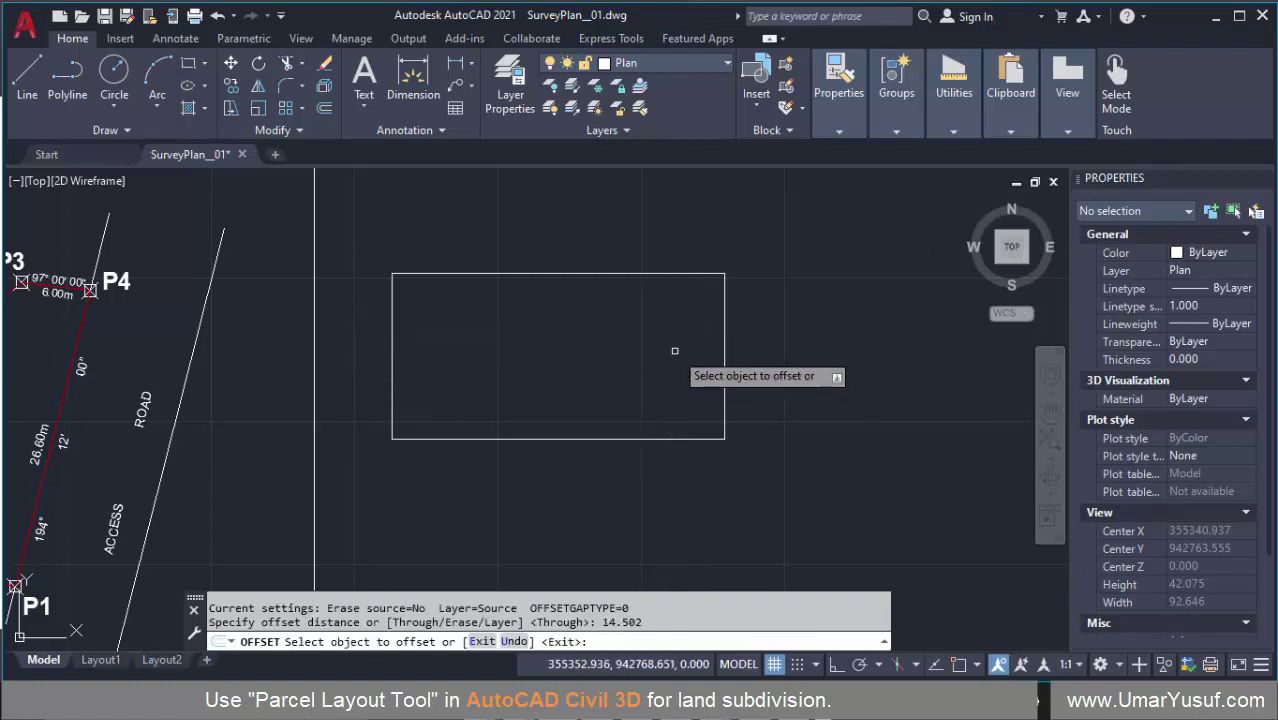
{"action": "left_click", "coordinate": [722, 316]}
{"action": "left_click", "coordinate": [600, 310]}
{"action": "right_click", "coordinate": [482, 274]}
{"action": "left_click", "coordinate": [531, 285]}
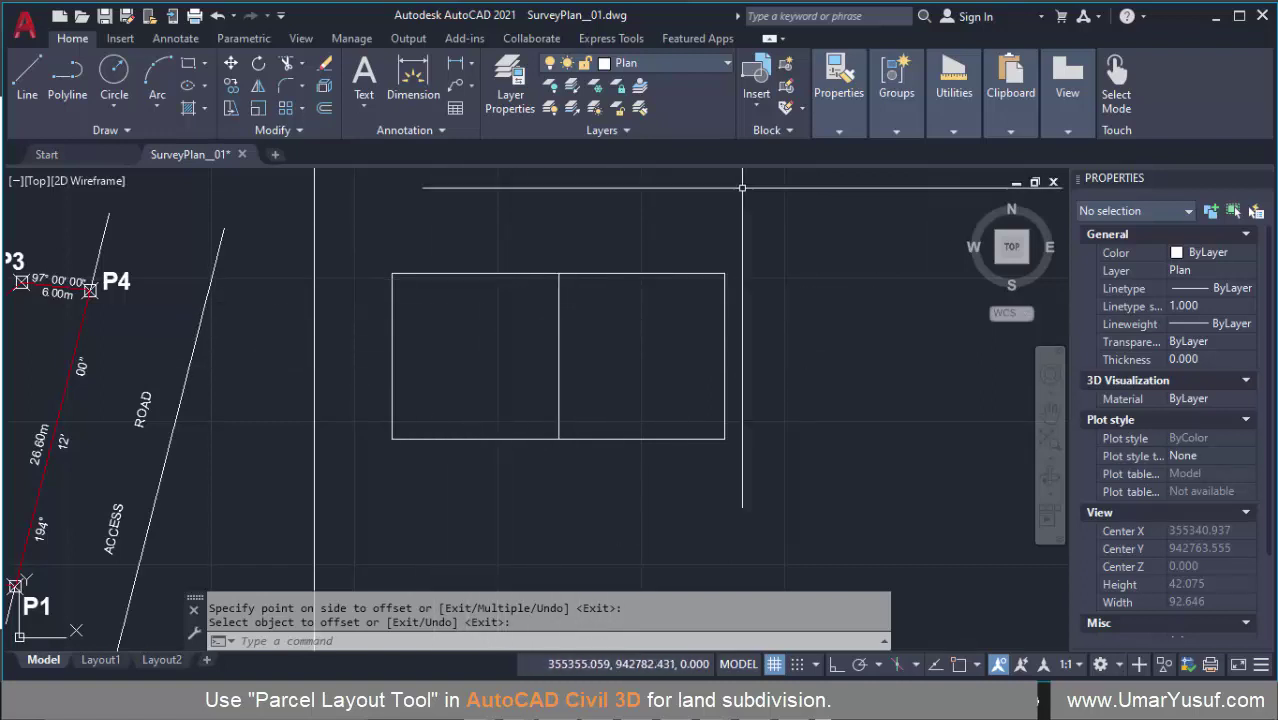
- Turn on object snap and measure the area of the rectangle's left half by picking its four corners
{"action": "left_click", "coordinate": [962, 99]}
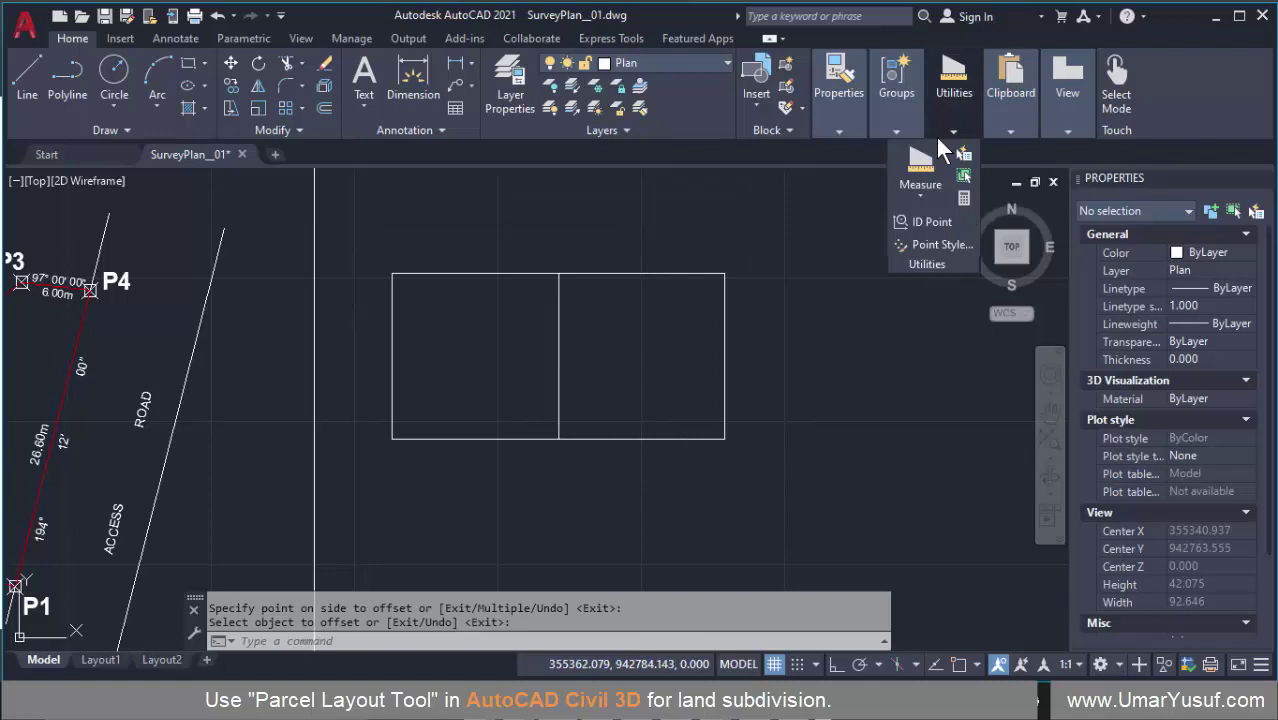
{"action": "left_click", "coordinate": [915, 200]}
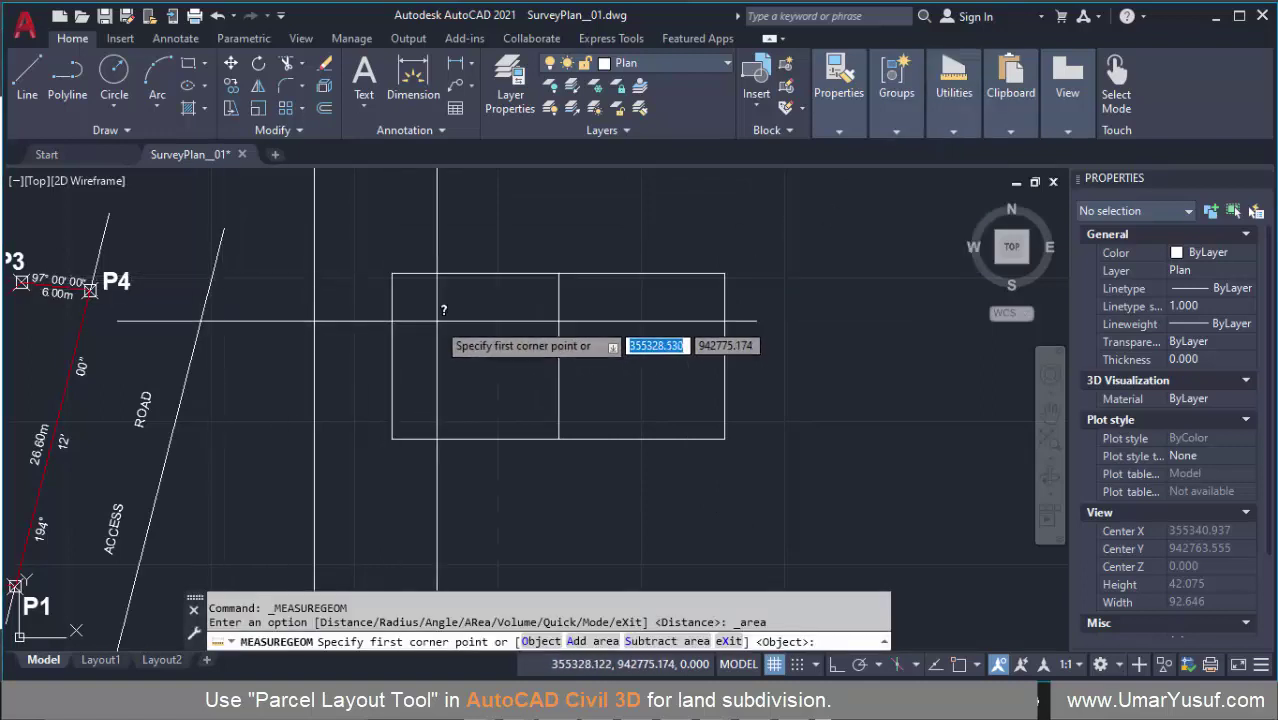
{"action": "left_click", "coordinate": [959, 664]}
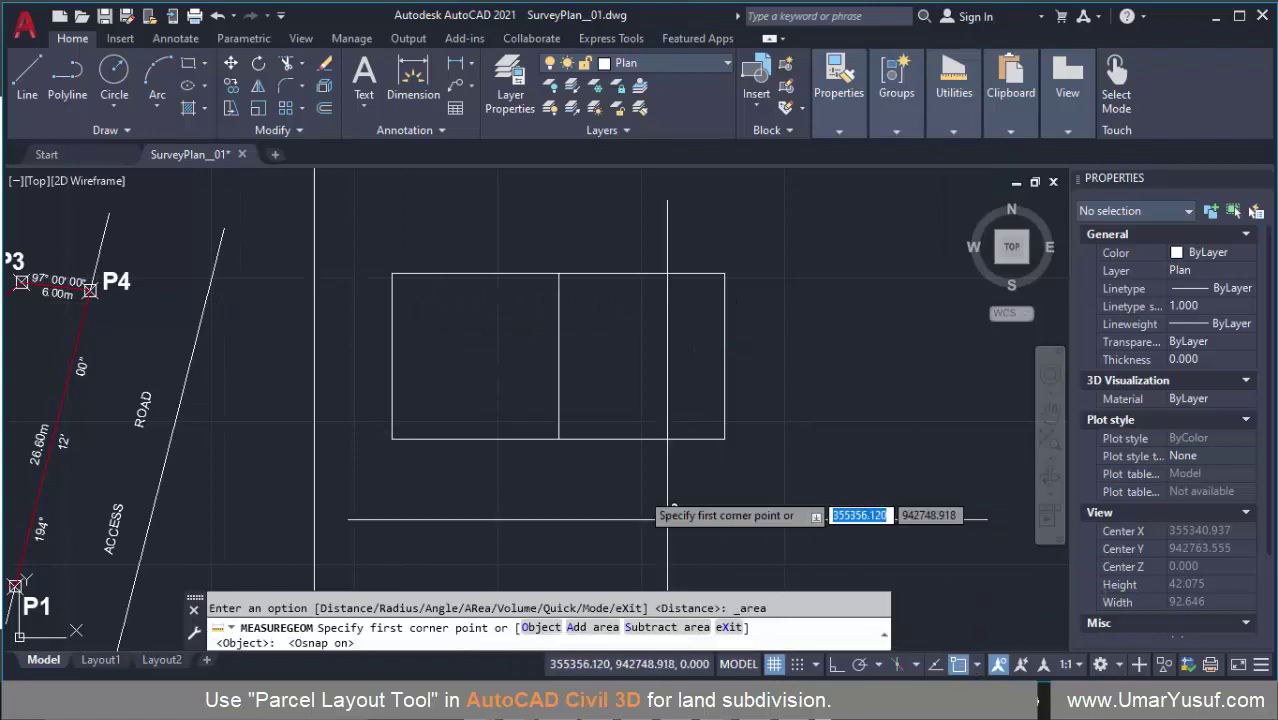
{"action": "left_click", "coordinate": [392, 273]}
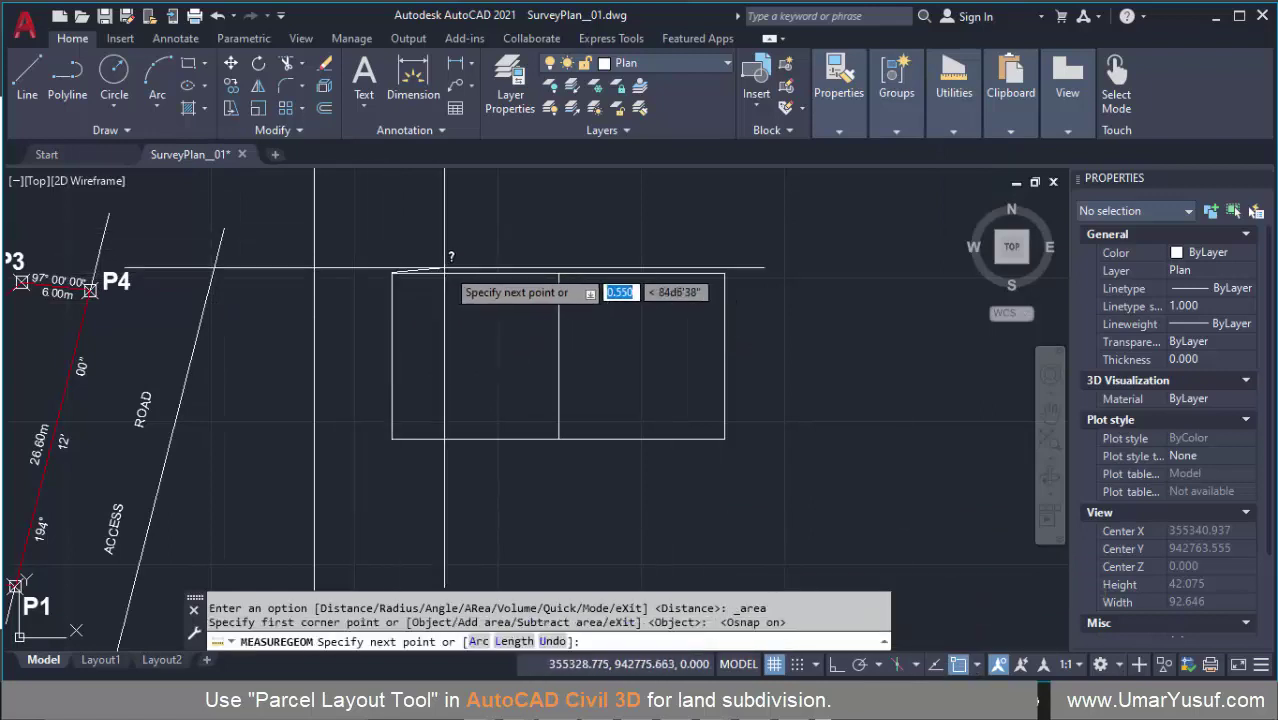
{"action": "left_click", "coordinate": [558, 273]}
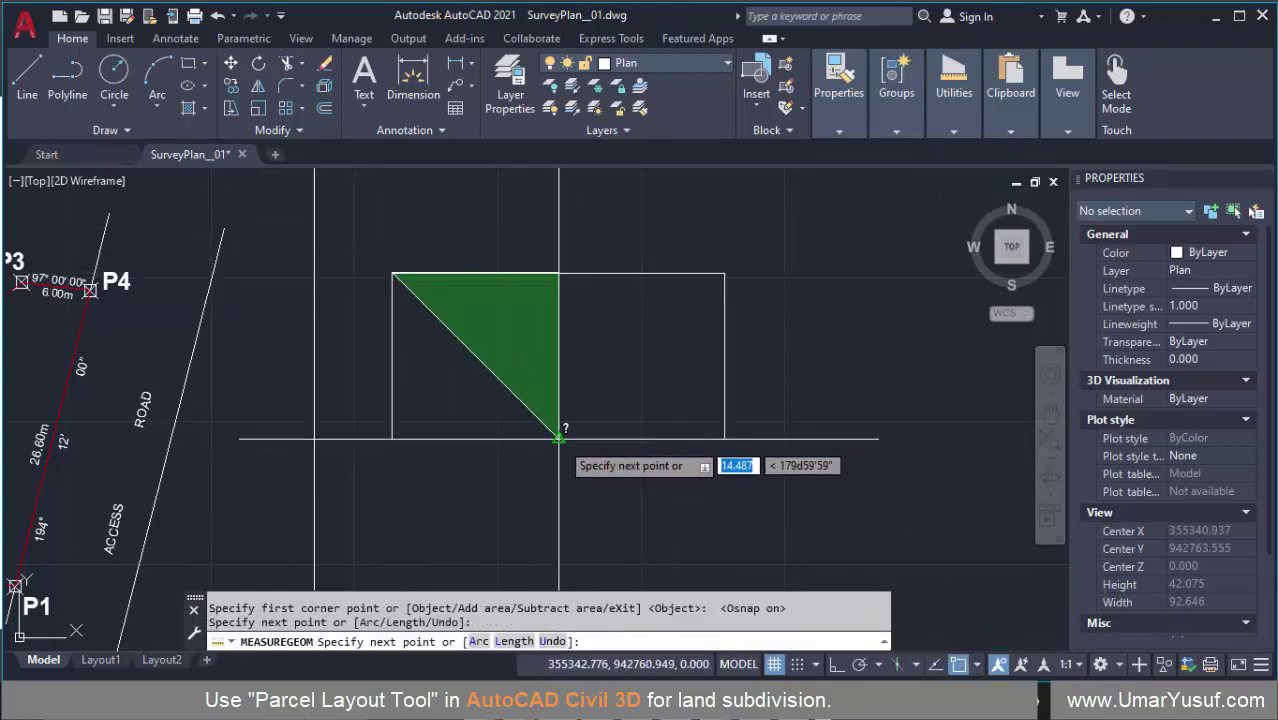
{"action": "left_click", "coordinate": [558, 438]}
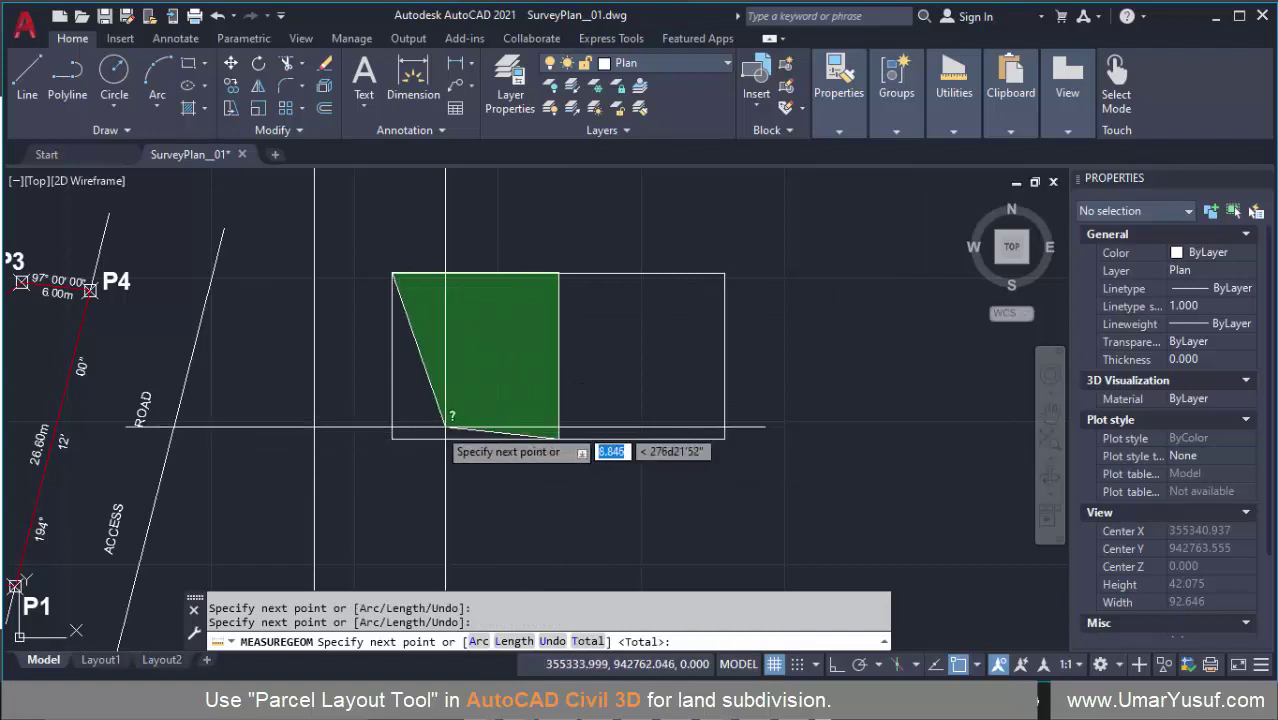
{"action": "left_click", "coordinate": [392, 438]}
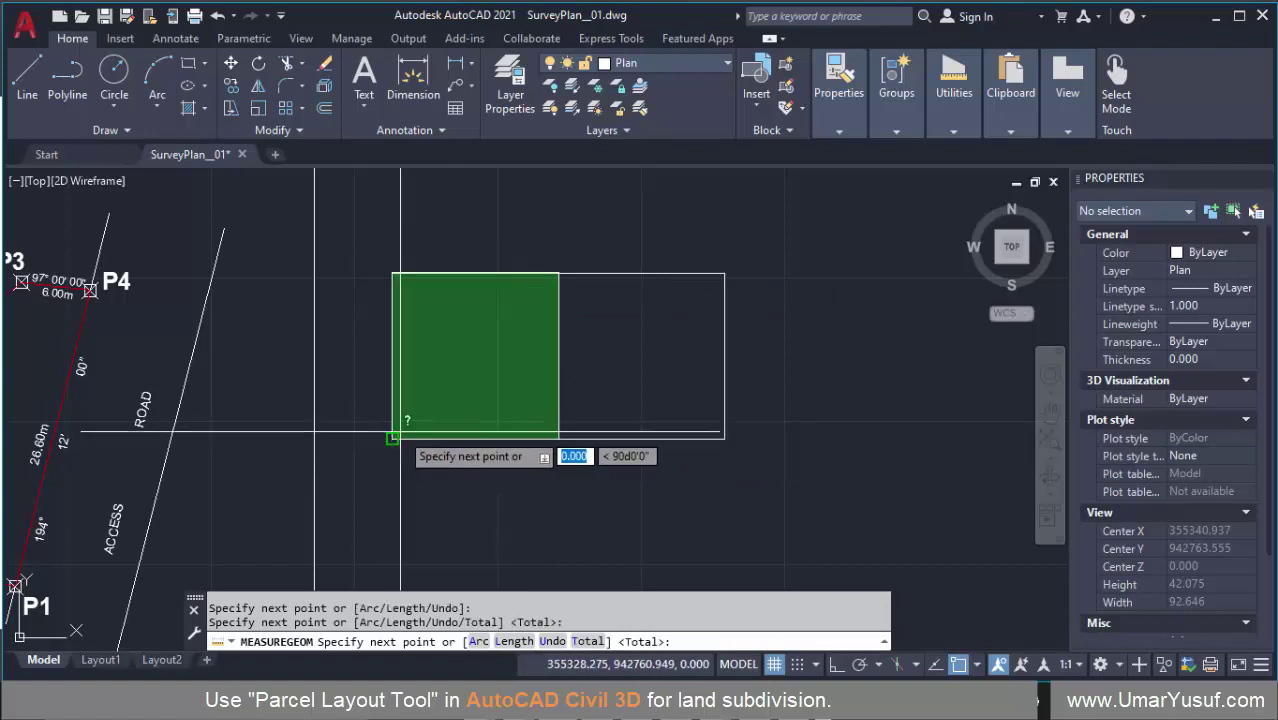
{"action": "key", "text": "Return"}
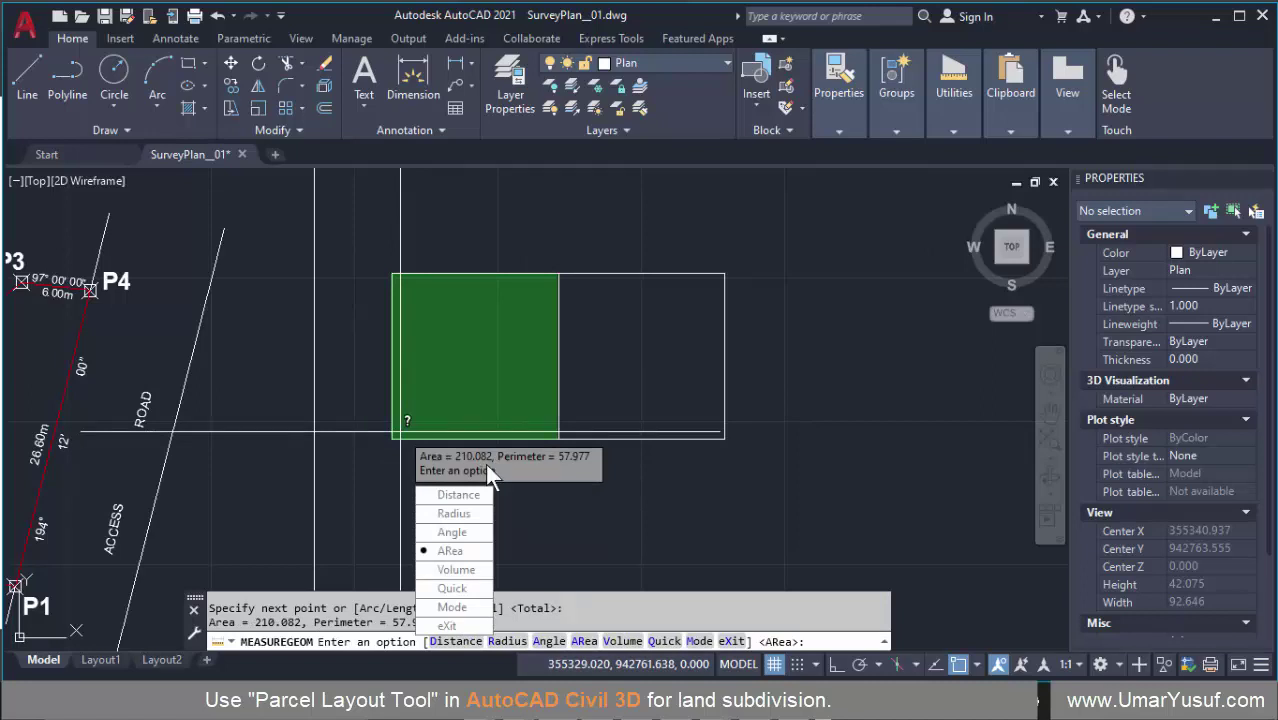
{"action": "key", "text": "Escape"}
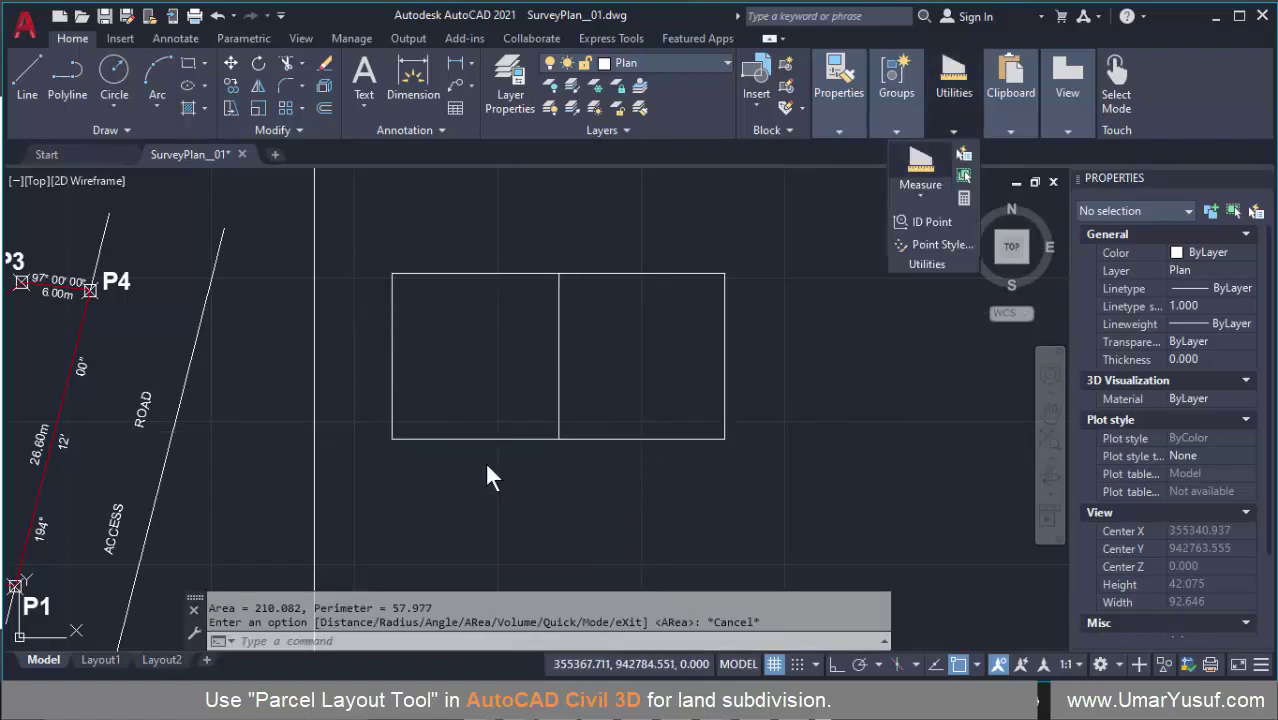
- Measure the area of the rectangle's right half by picking its four corners, then end the measurement
{"action": "key", "text": "Return"}
{"action": "left_click", "coordinate": [558, 272]}
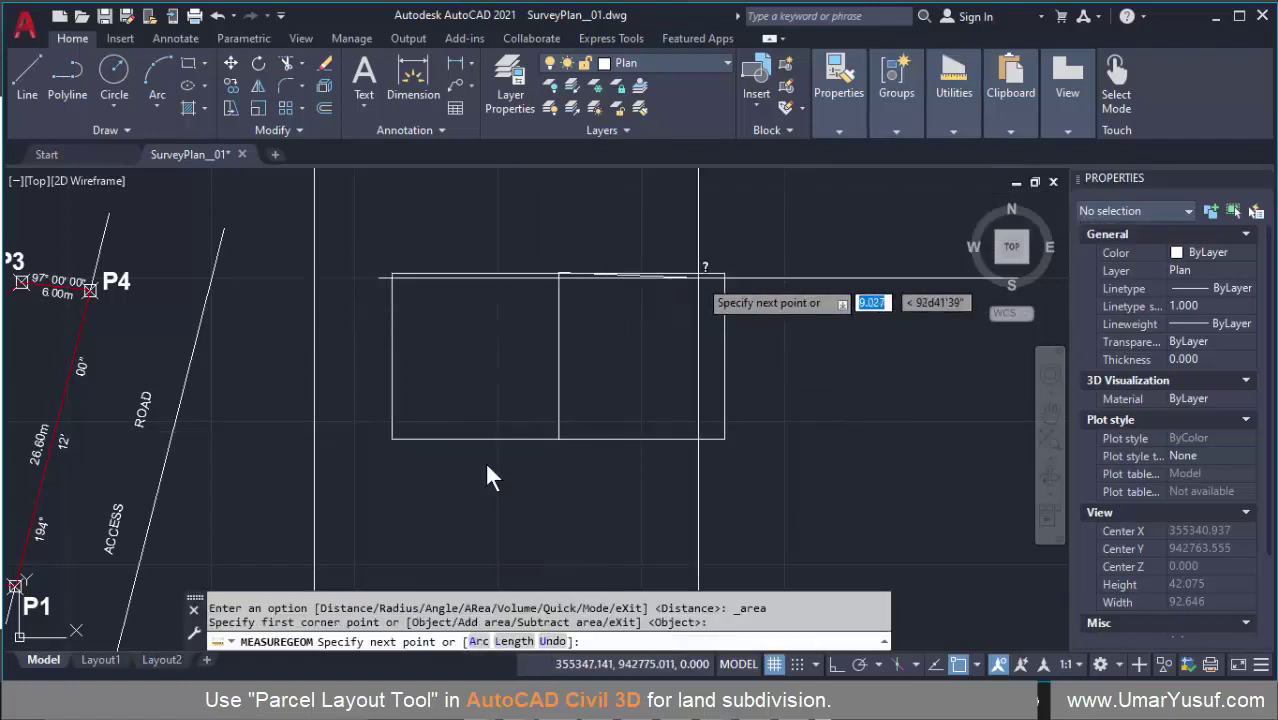
{"action": "left_click", "coordinate": [724, 272]}
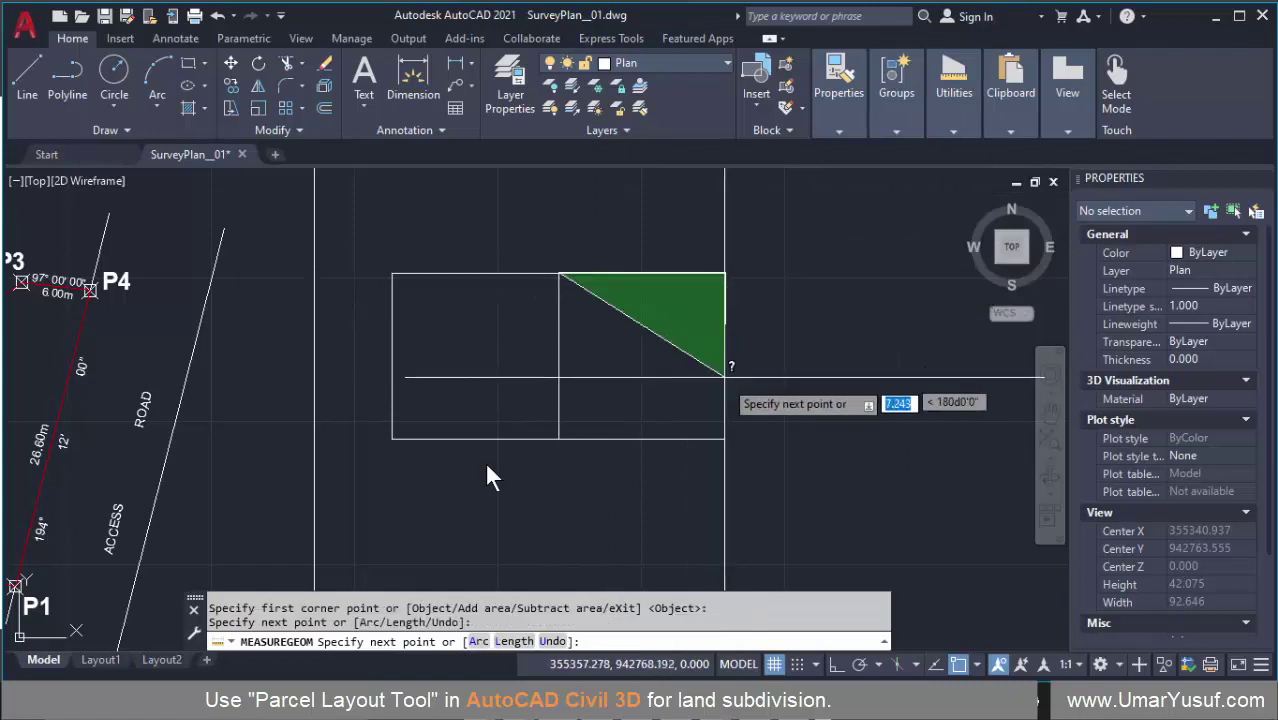
{"action": "left_click", "coordinate": [724, 438]}
{"action": "left_click", "coordinate": [558, 437]}
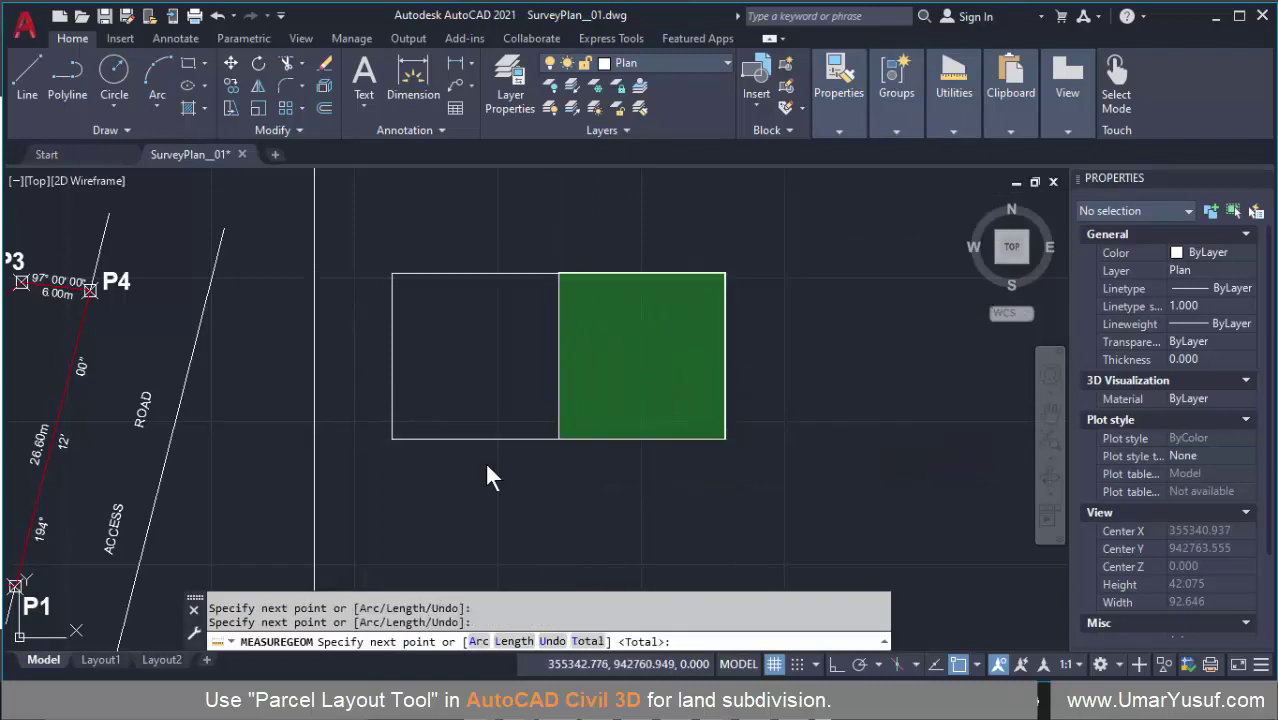
{"action": "right_click", "coordinate": [564, 436]}
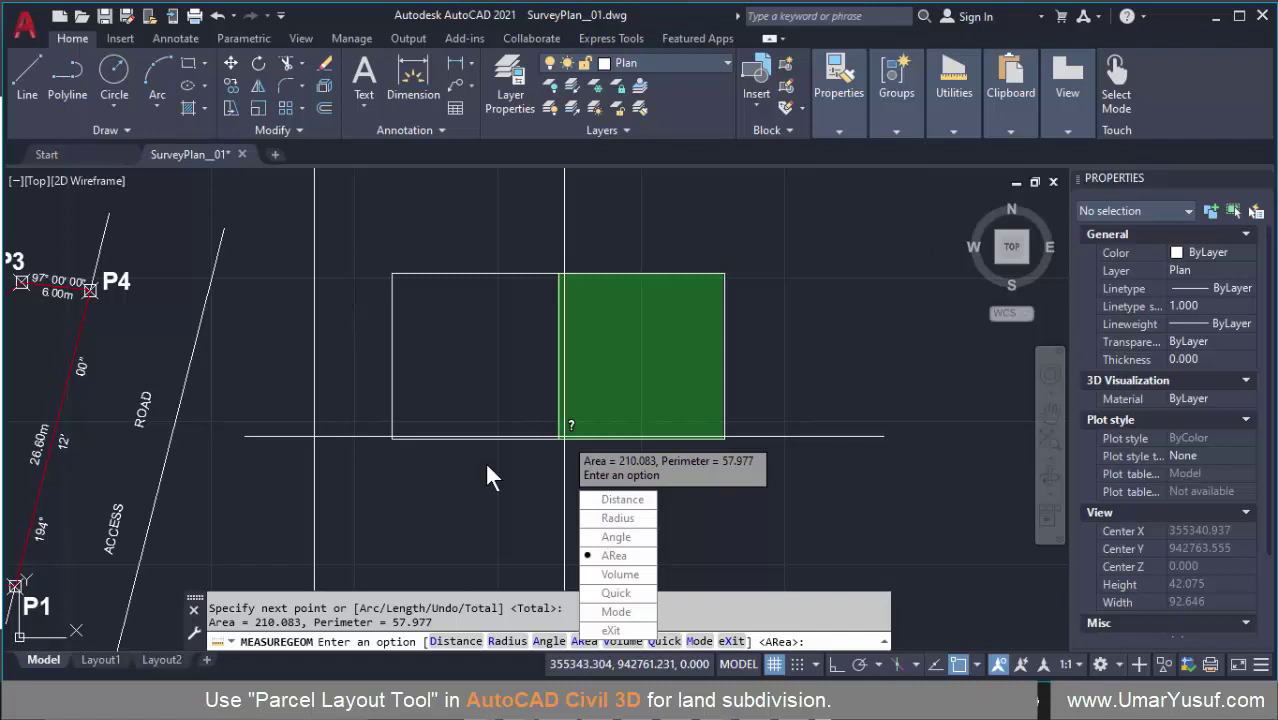
{"action": "key", "text": "Escape"}
- Erase all five lines of the divided rectangle beside the survey plan
{"action": "scroll", "coordinate": [640, 389], "scroll_direction": "down", "scroll_amount": 2}
{"action": "left_click", "coordinate": [755, 277]}
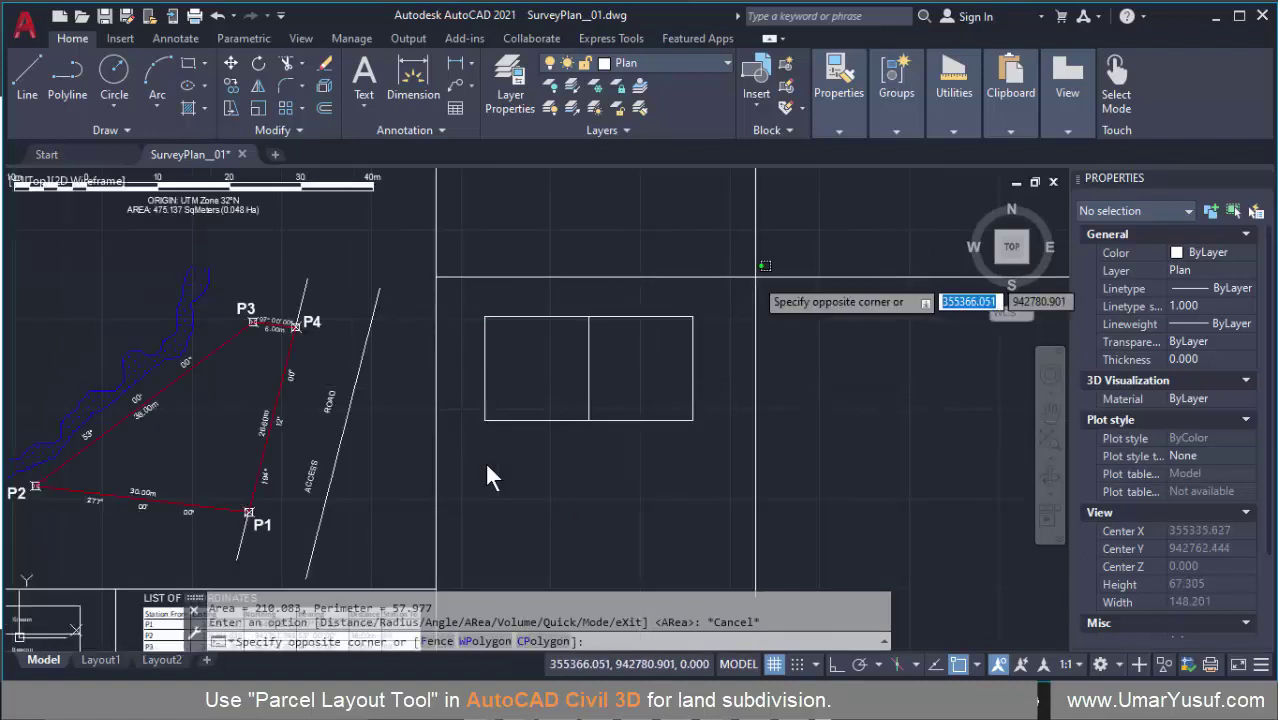
{"action": "left_click", "coordinate": [471, 435]}
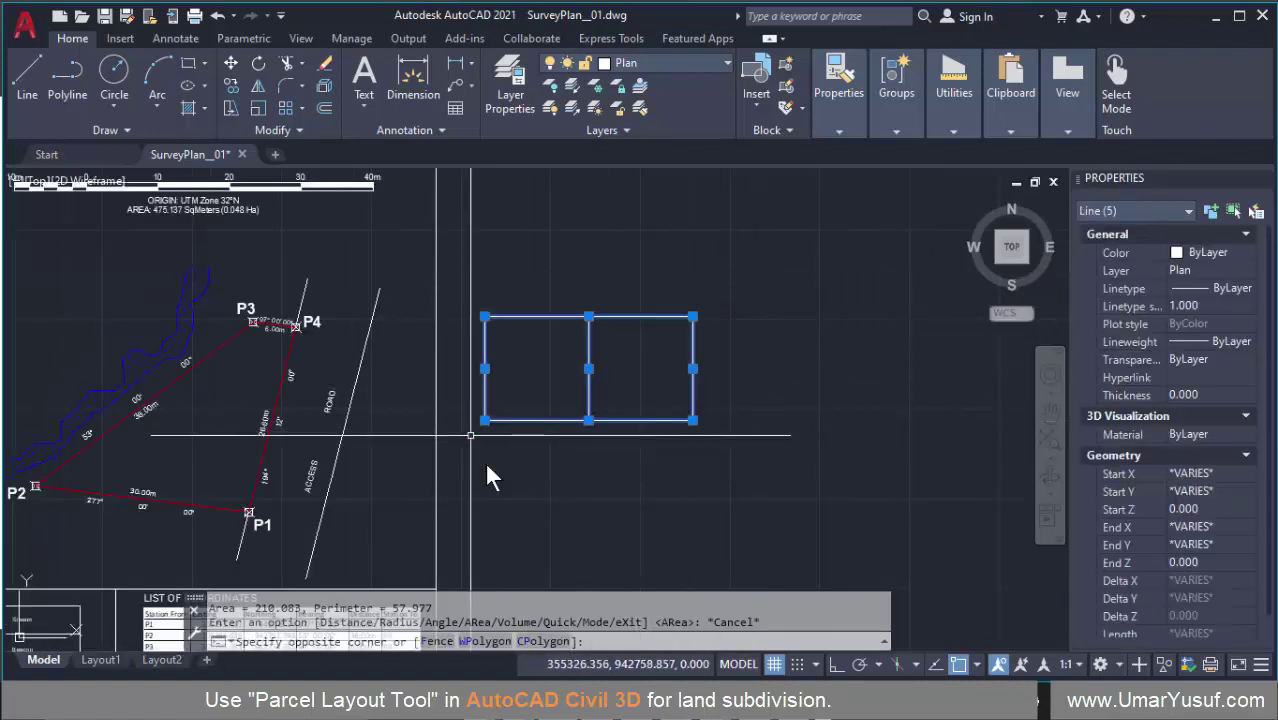
{"action": "scroll", "coordinate": [536, 405], "scroll_direction": "up", "scroll_amount": 4}
{"action": "scroll", "coordinate": [599, 359], "scroll_direction": "down", "scroll_amount": 2}
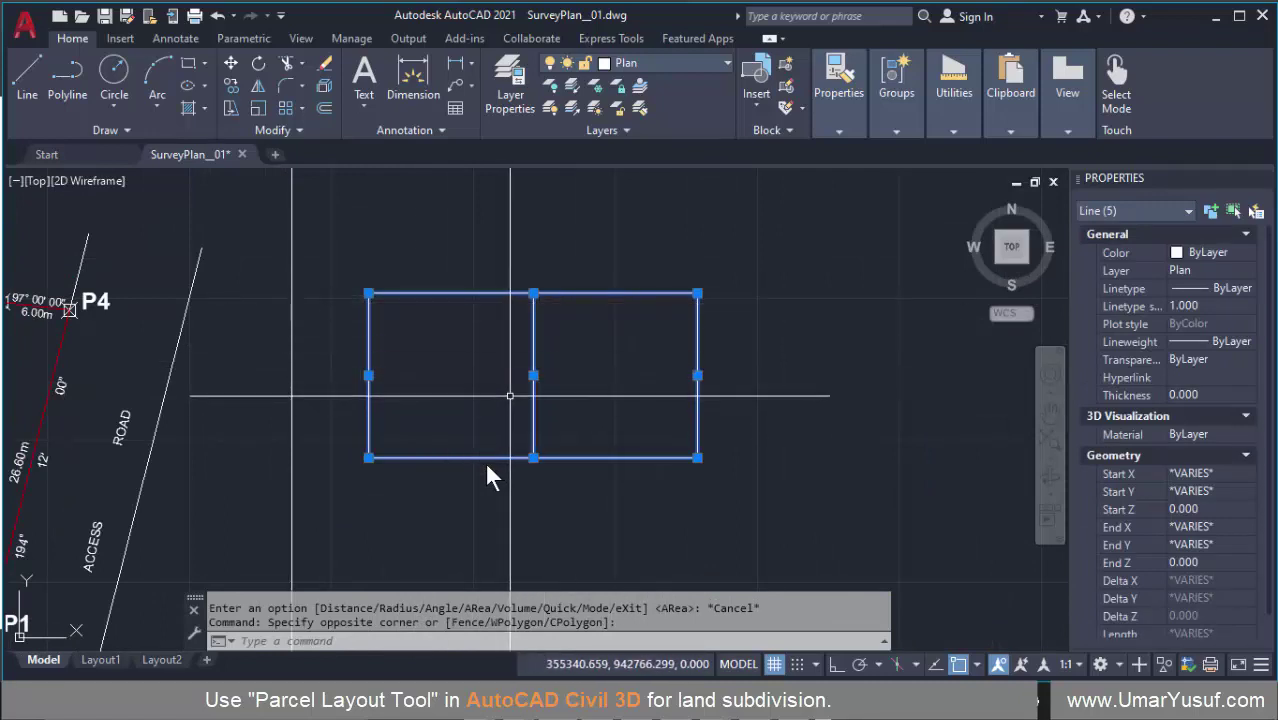
{"action": "key", "text": "Delete"}
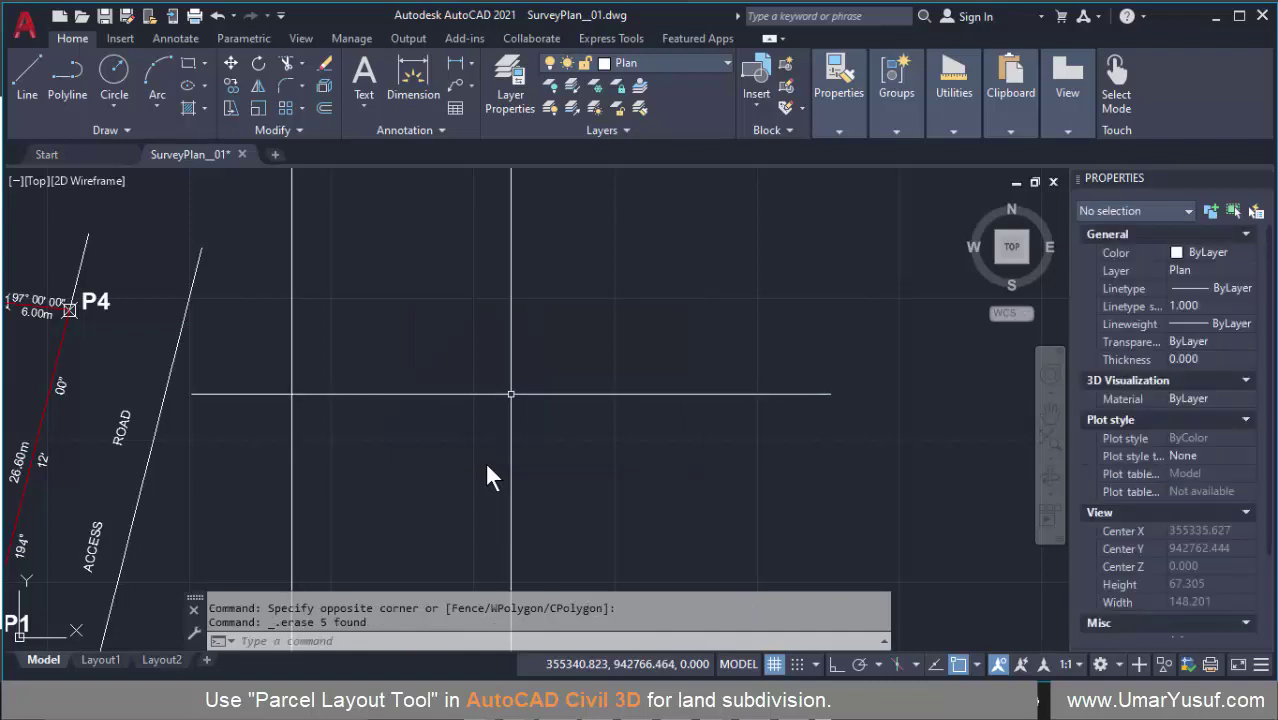
- Examine the irregular plot P1–P4 on the survey plan, along with the legend and list of coordinates
{"action": "scroll", "coordinate": [512, 388], "scroll_direction": "down", "scroll_amount": 5}
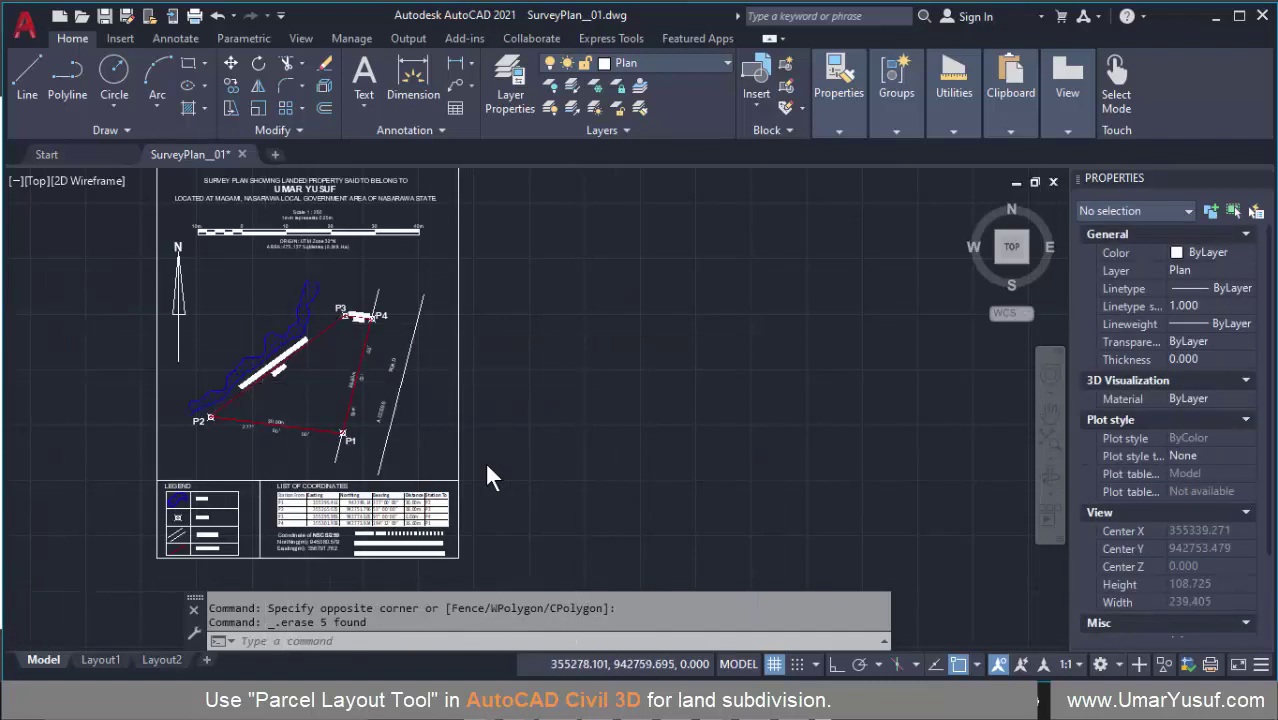
{"action": "scroll", "coordinate": [430, 346], "scroll_direction": "up", "scroll_amount": 3}
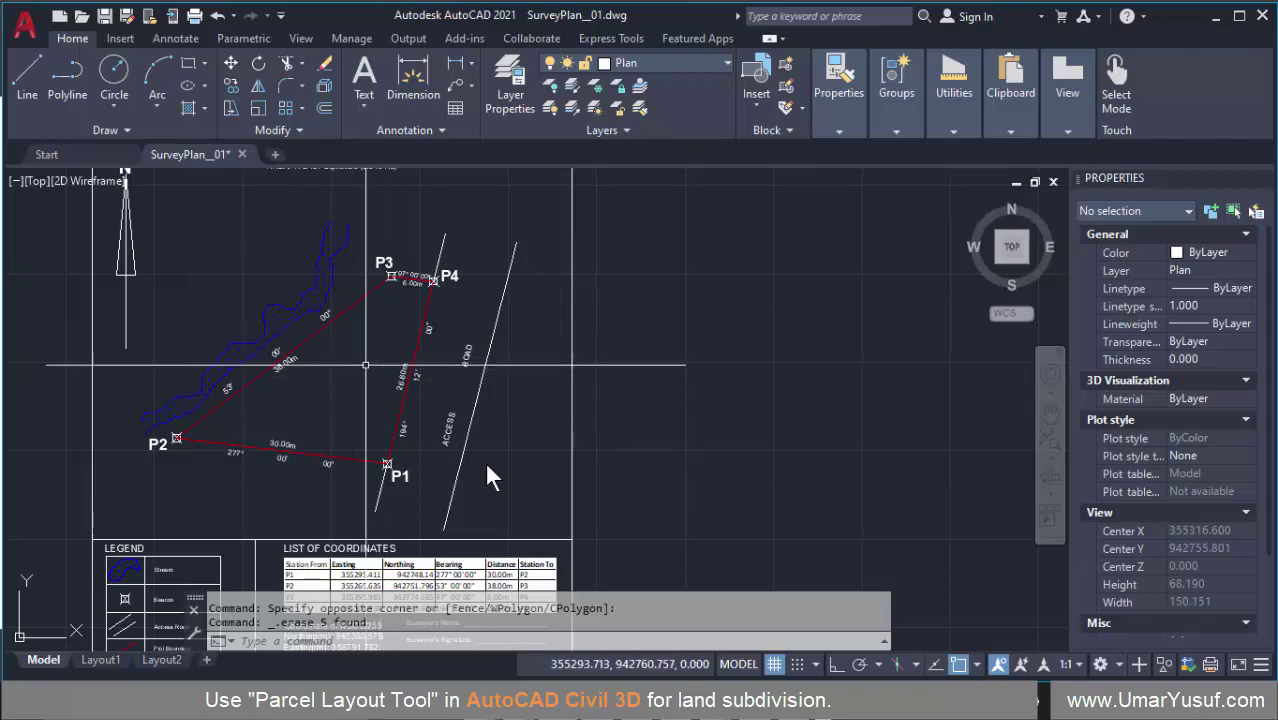
{"action": "scroll", "coordinate": [338, 337], "scroll_direction": "down", "scroll_amount": 3}
{"action": "scroll", "coordinate": [338, 337], "scroll_direction": "up", "scroll_amount": 4}
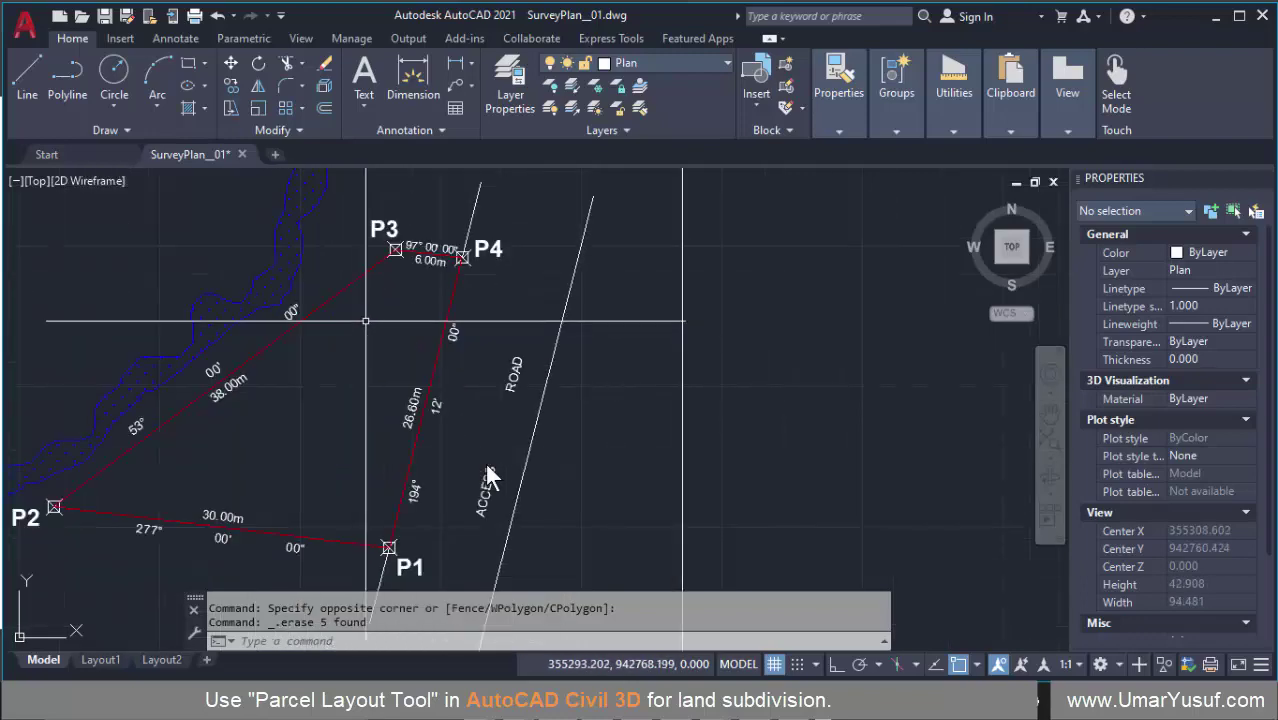
{"action": "scroll", "coordinate": [368, 320], "scroll_direction": "down", "scroll_amount": 4}
{"action": "scroll", "coordinate": [277, 420], "scroll_direction": "up", "scroll_amount": 4}
{"action": "scroll", "coordinate": [317, 372], "scroll_direction": "down", "scroll_amount": 4}
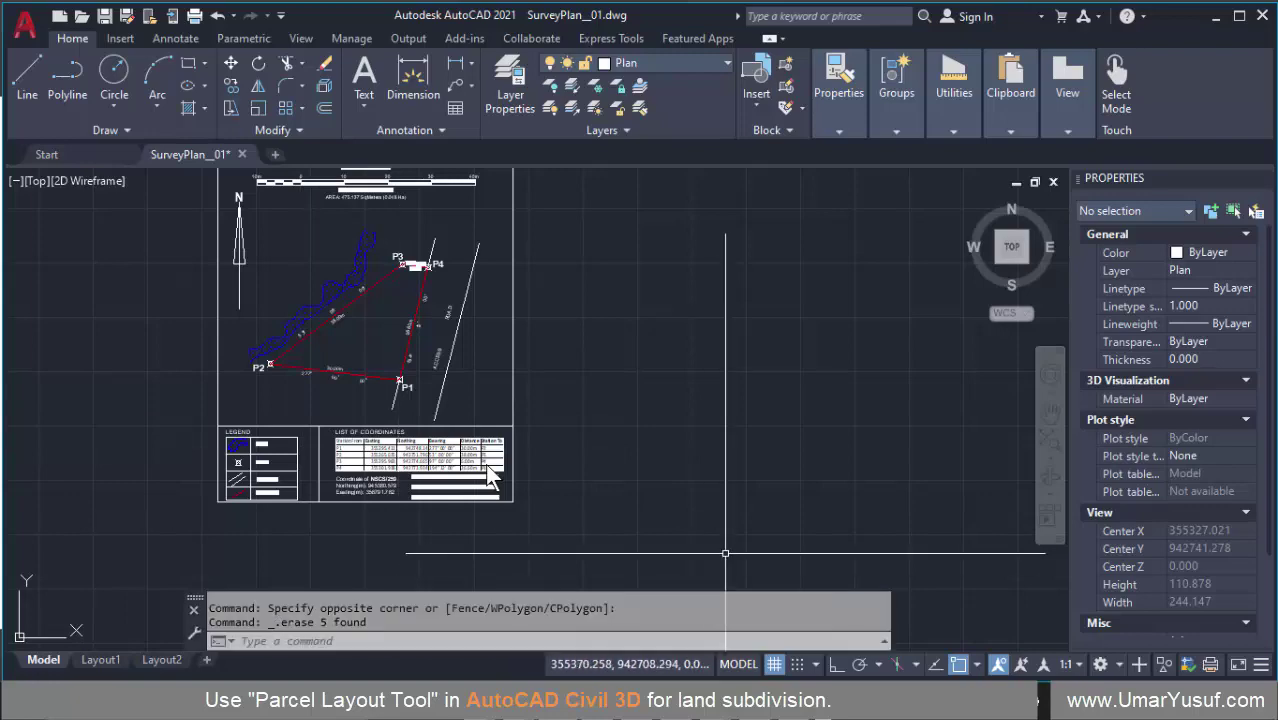
{"action": "scroll", "coordinate": [380, 410], "scroll_direction": "up", "scroll_amount": 4}
{"action": "scroll", "coordinate": [330, 435], "scroll_direction": "down", "scroll_amount": 4}
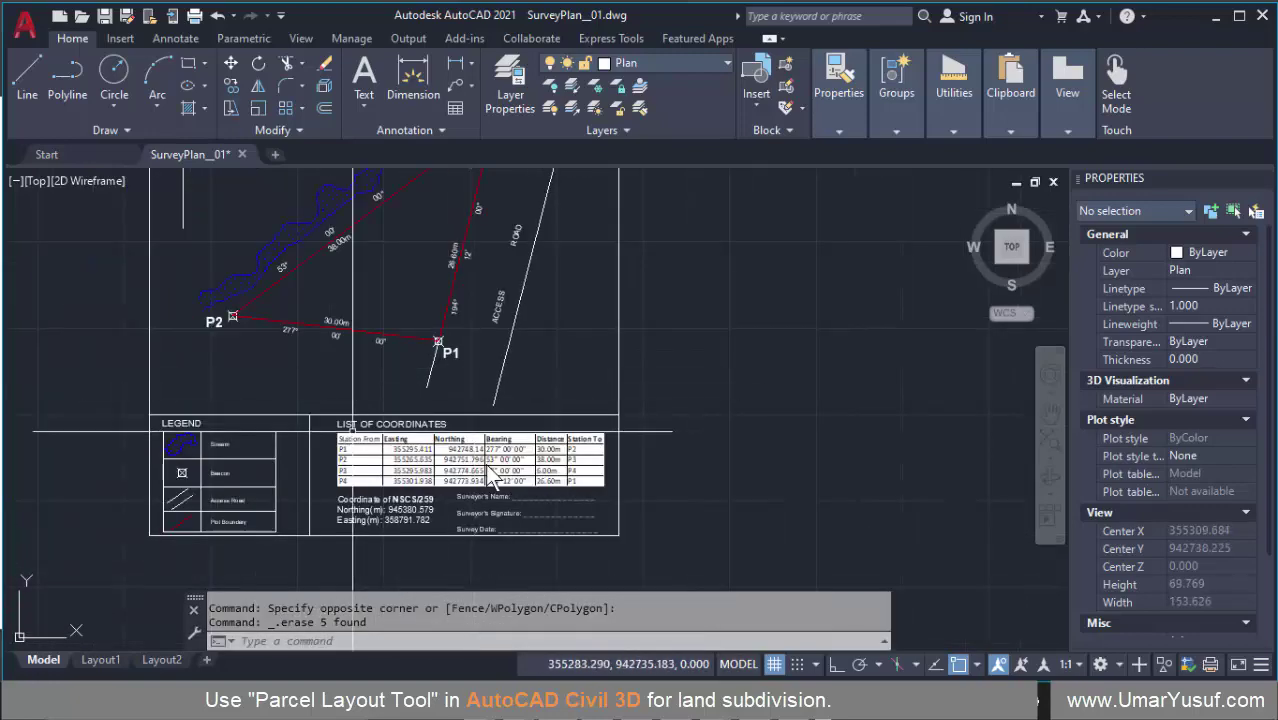
{"action": "scroll", "coordinate": [300, 450], "scroll_direction": "up", "scroll_amount": 4}
{"action": "scroll", "coordinate": [330, 440], "scroll_direction": "down", "scroll_amount": 3}
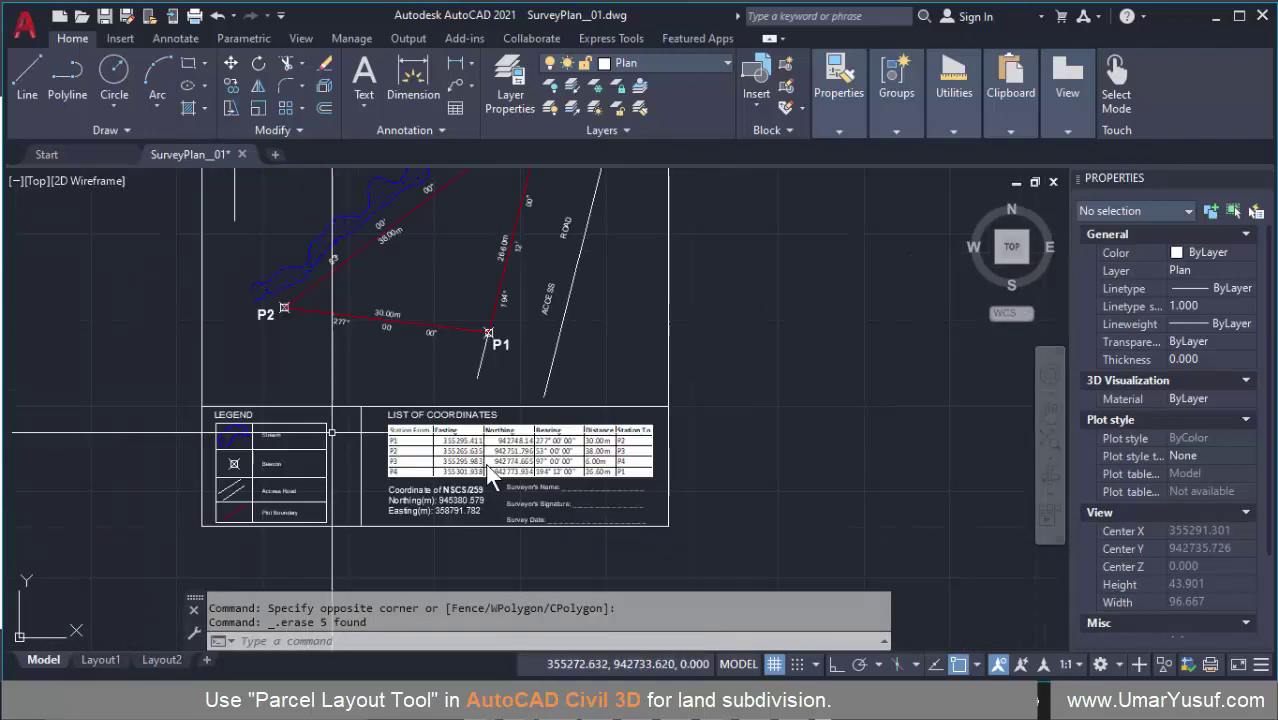
{"action": "scroll", "coordinate": [341, 431], "scroll_direction": "up", "scroll_amount": 2}
{"action": "scroll", "coordinate": [345, 420], "scroll_direction": "up", "scroll_amount": 3}
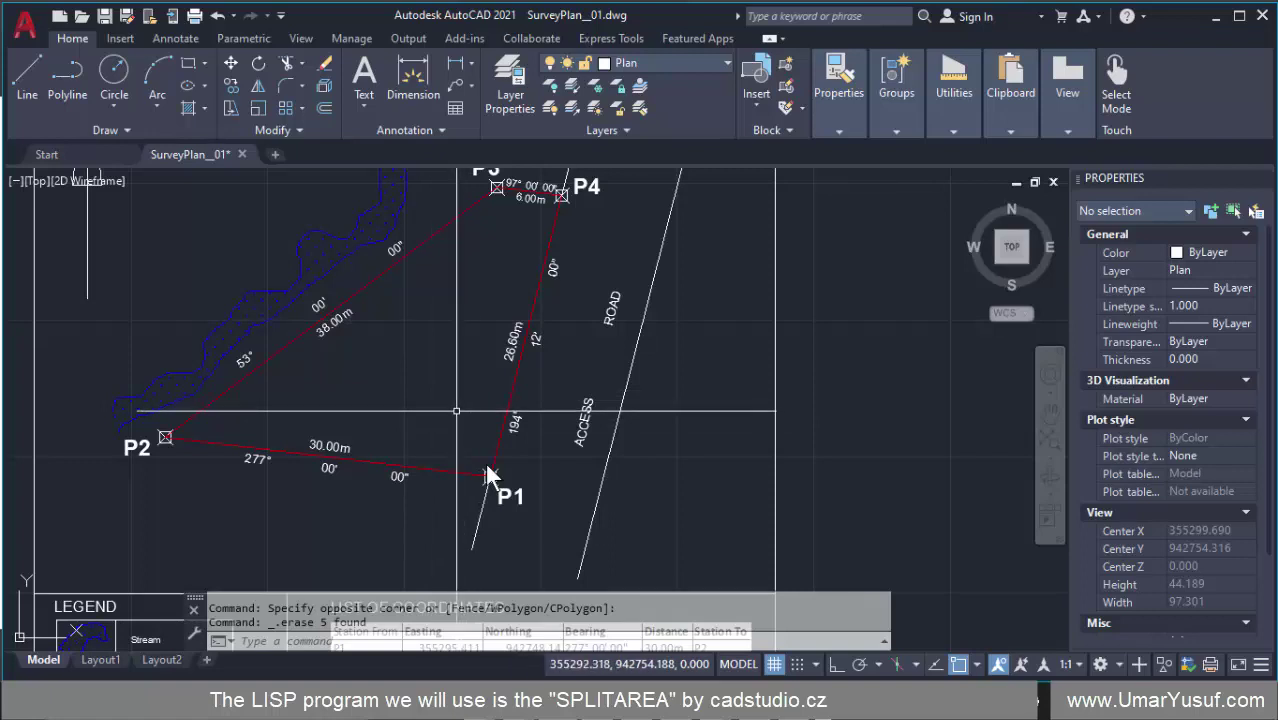
- Switch to the browser and look over the CAD Studio home page at cadstudio.cz/en, including its news and events
{"action": "key", "text": "alt+Tab"}
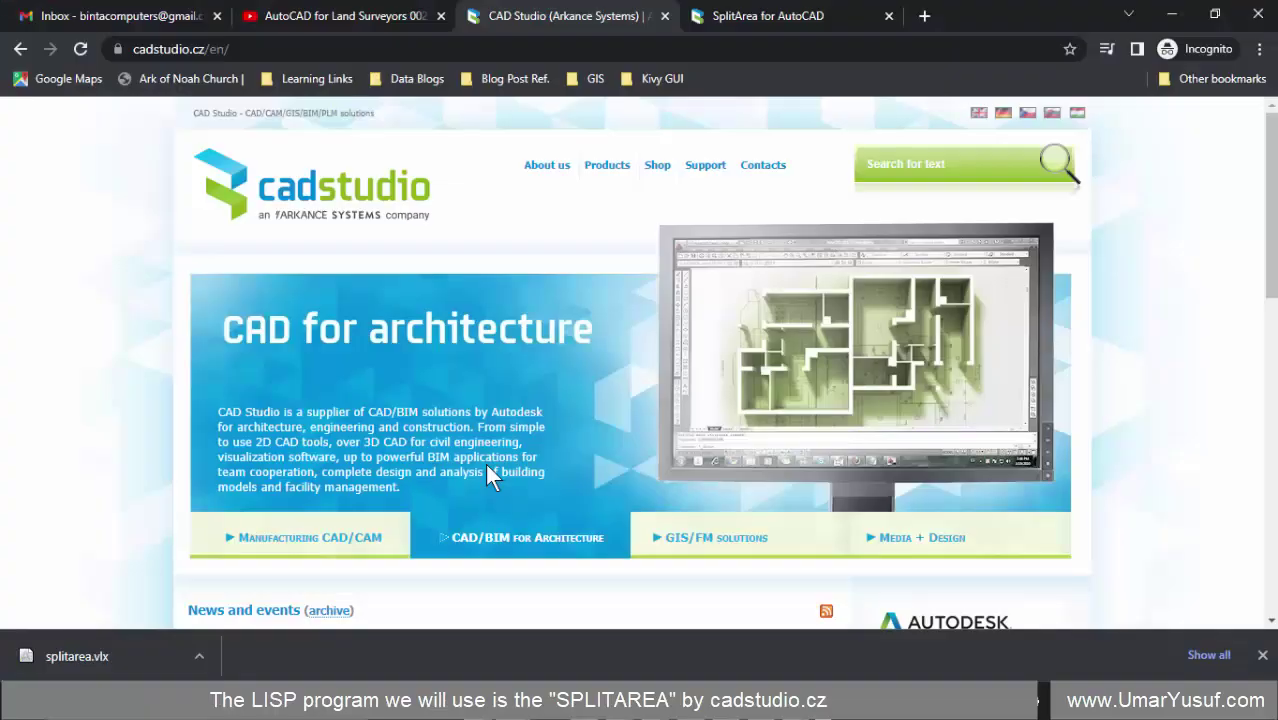
{"action": "key", "text": "ctrl+l"}
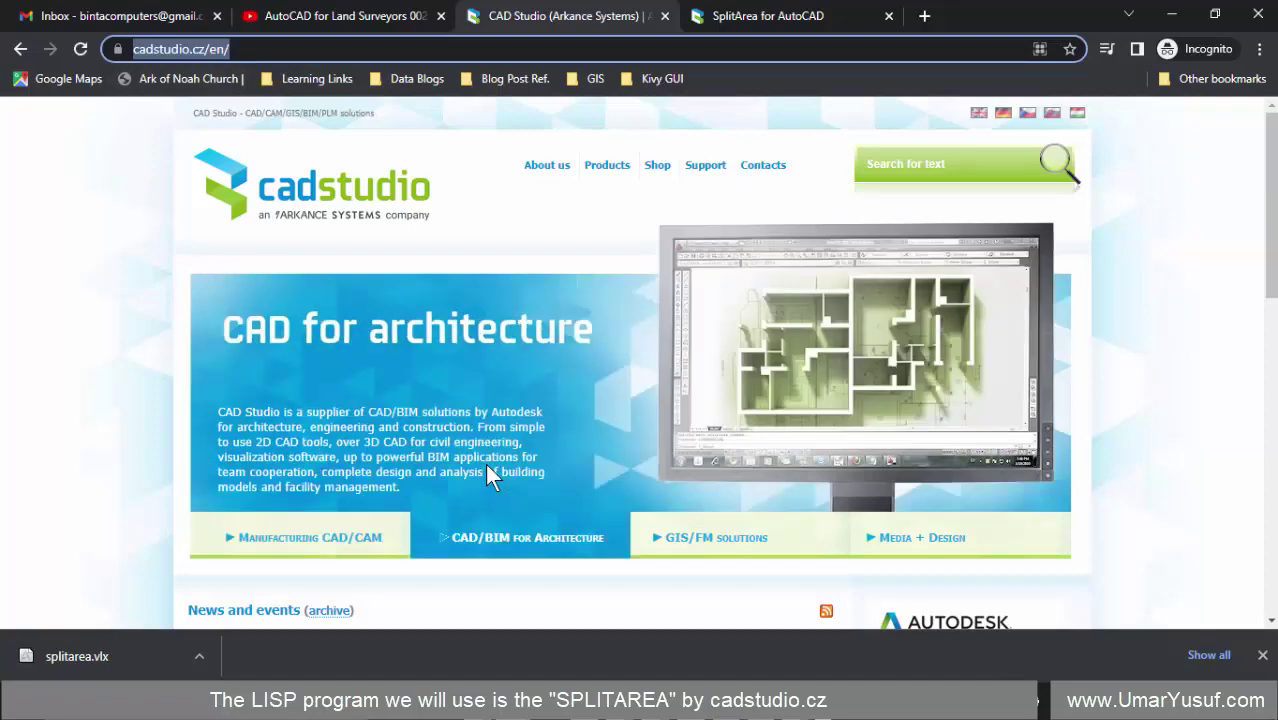
{"action": "left_click", "coordinate": [486, 476]}
{"action": "scroll", "coordinate": [486, 476], "scroll_direction": "down", "scroll_amount": 4}
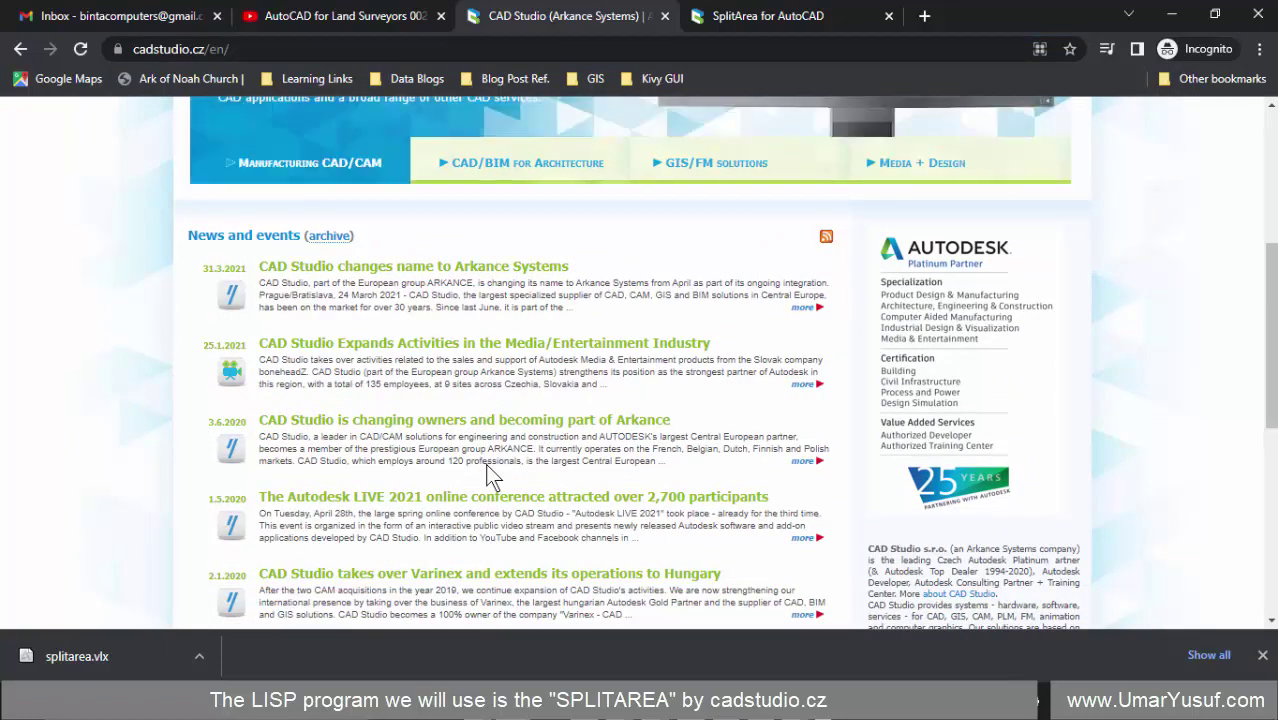
{"action": "scroll", "coordinate": [485, 463], "scroll_direction": "up", "scroll_amount": 3}
{"action": "scroll", "coordinate": [485, 463], "scroll_direction": "down", "scroll_amount": 3}
{"action": "scroll", "coordinate": [485, 463], "scroll_direction": "up", "scroll_amount": 4}
{"action": "scroll", "coordinate": [485, 463], "scroll_direction": "down", "scroll_amount": 5}
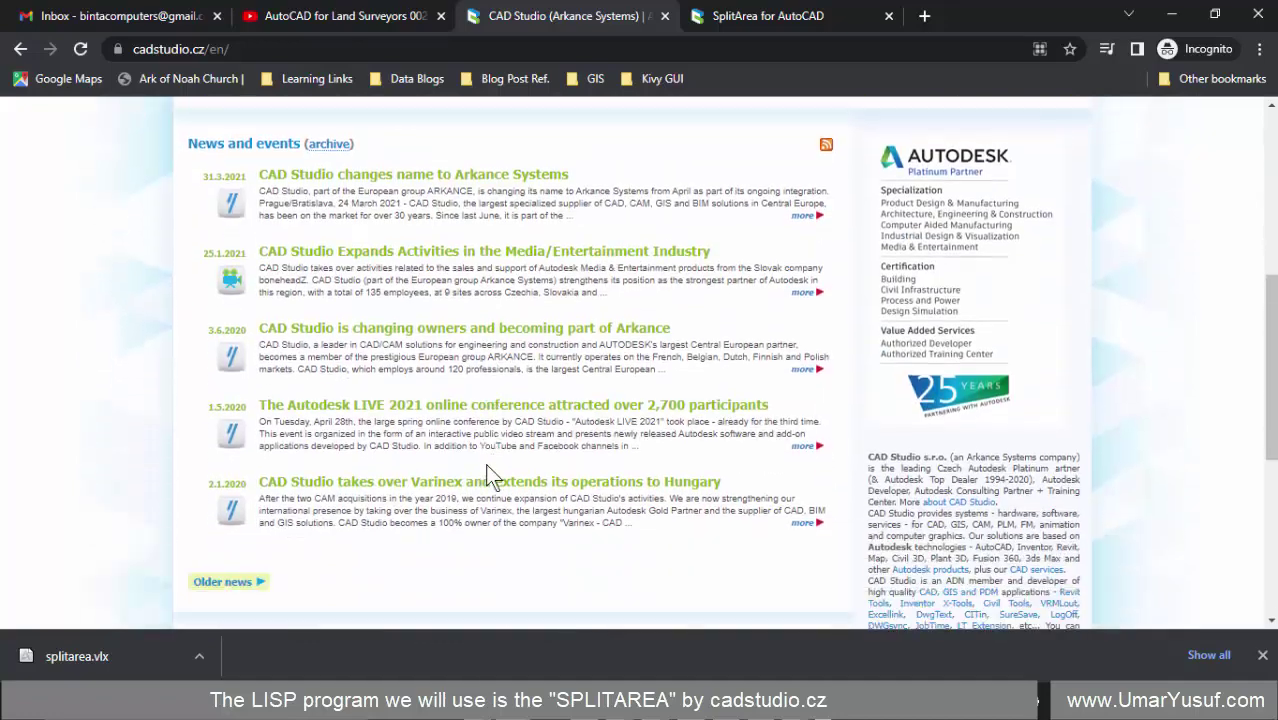
{"action": "scroll", "coordinate": [485, 463], "scroll_direction": "up", "scroll_amount": 1}
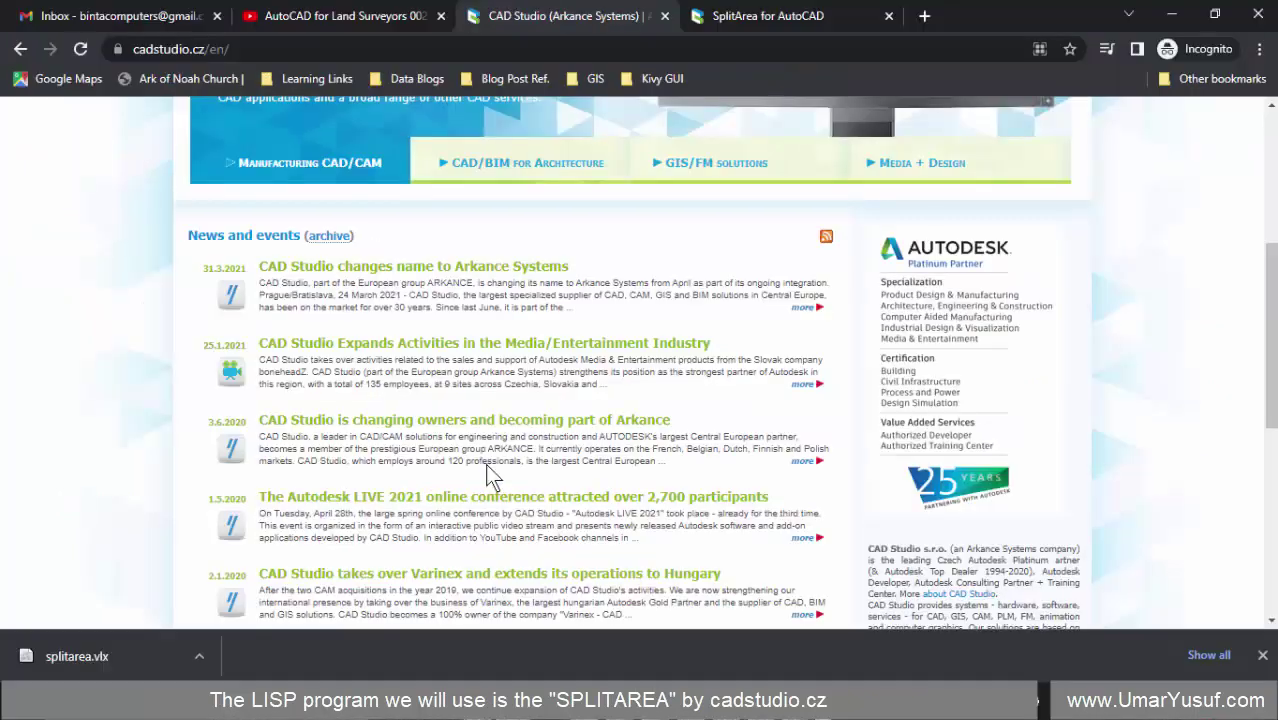
{"action": "scroll", "coordinate": [487, 474], "scroll_direction": "up", "scroll_amount": 2}
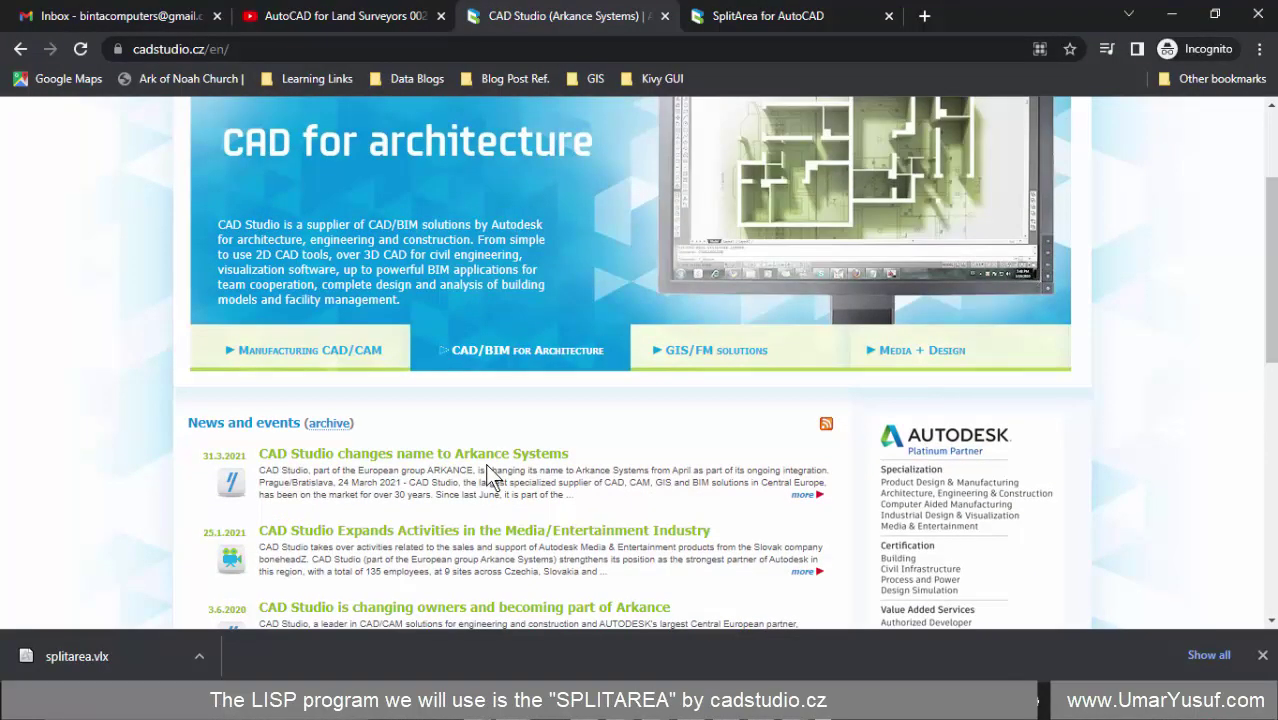
- Read the introduction, Setup and Usage sections on the SplitArea for AutoCAD page
{"action": "key", "text": "ctrl+Tab"}
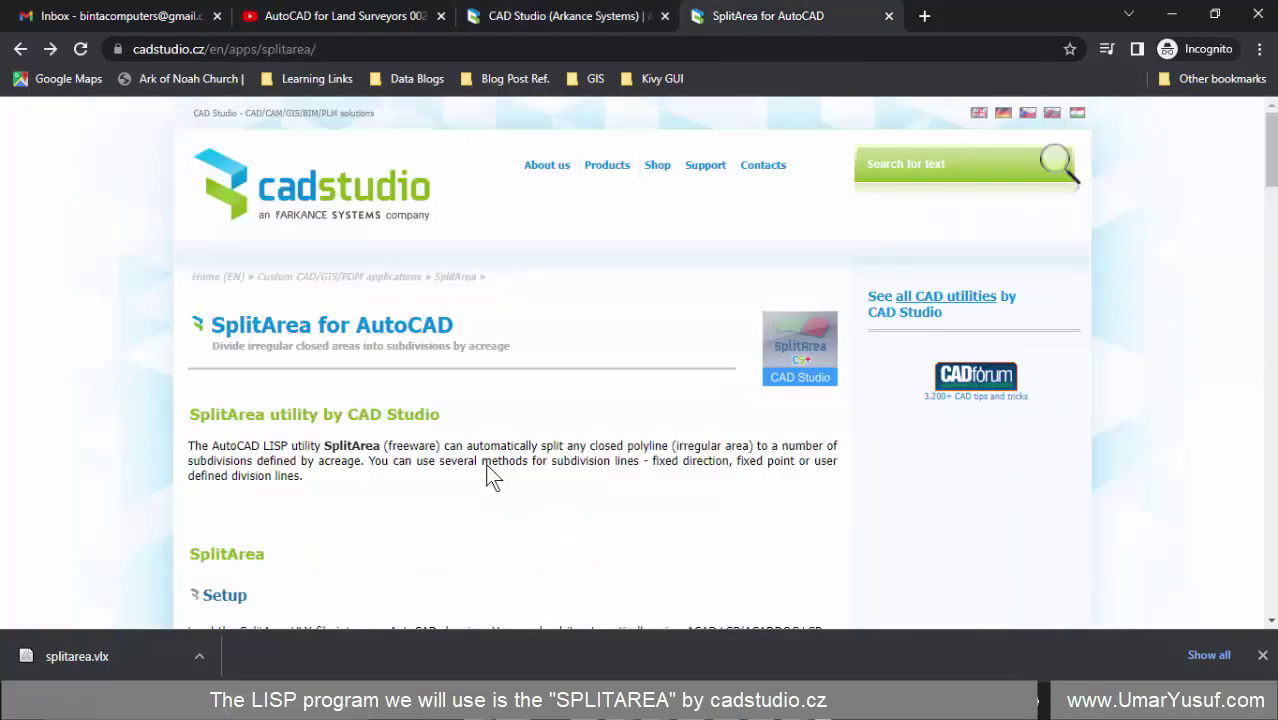
{"action": "scroll", "coordinate": [486, 466], "scroll_direction": "down", "scroll_amount": 2}
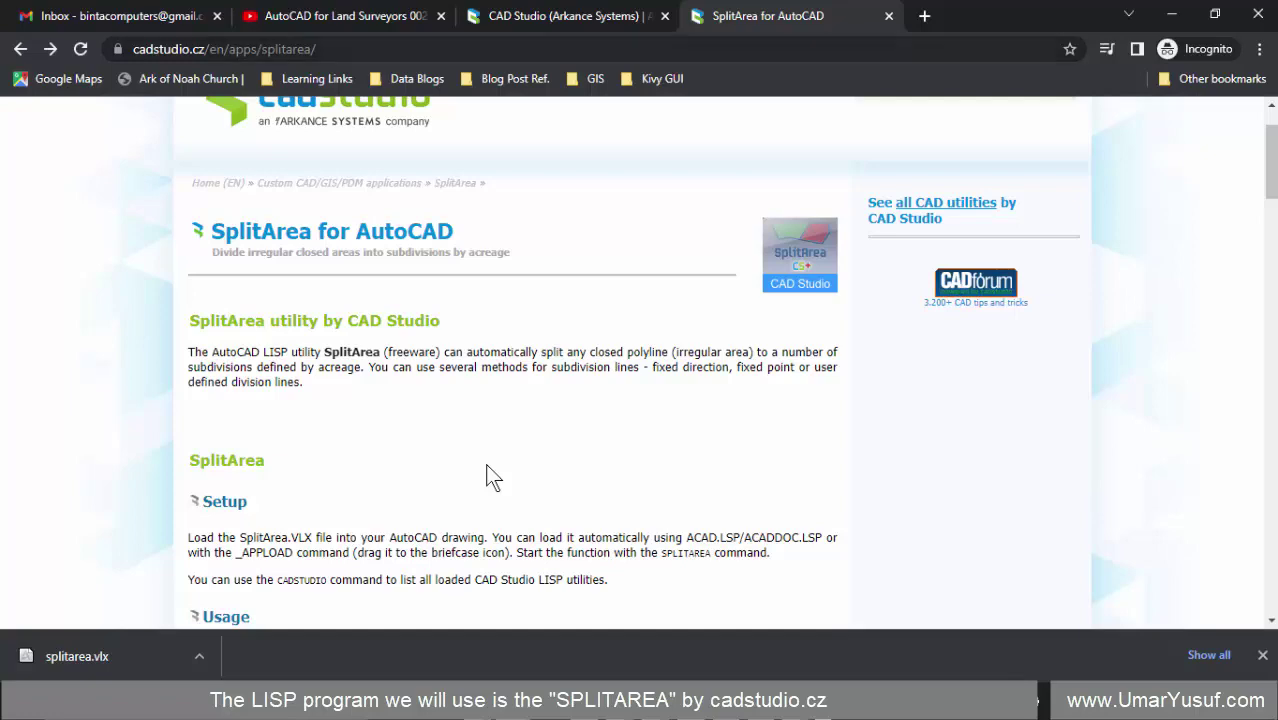
{"action": "scroll", "coordinate": [490, 477], "scroll_direction": "up", "scroll_amount": 2}
{"action": "scroll", "coordinate": [490, 477], "scroll_direction": "down", "scroll_amount": 4}
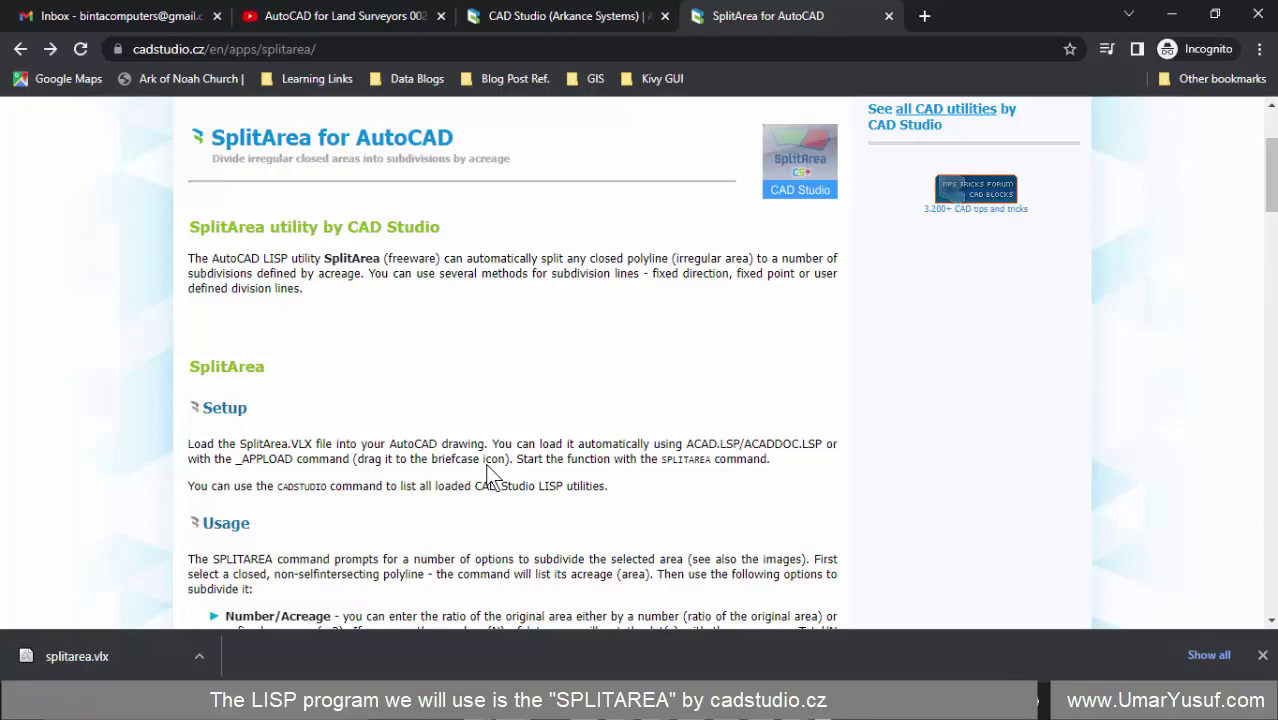
{"action": "scroll", "coordinate": [490, 475], "scroll_direction": "down", "scroll_amount": 1}
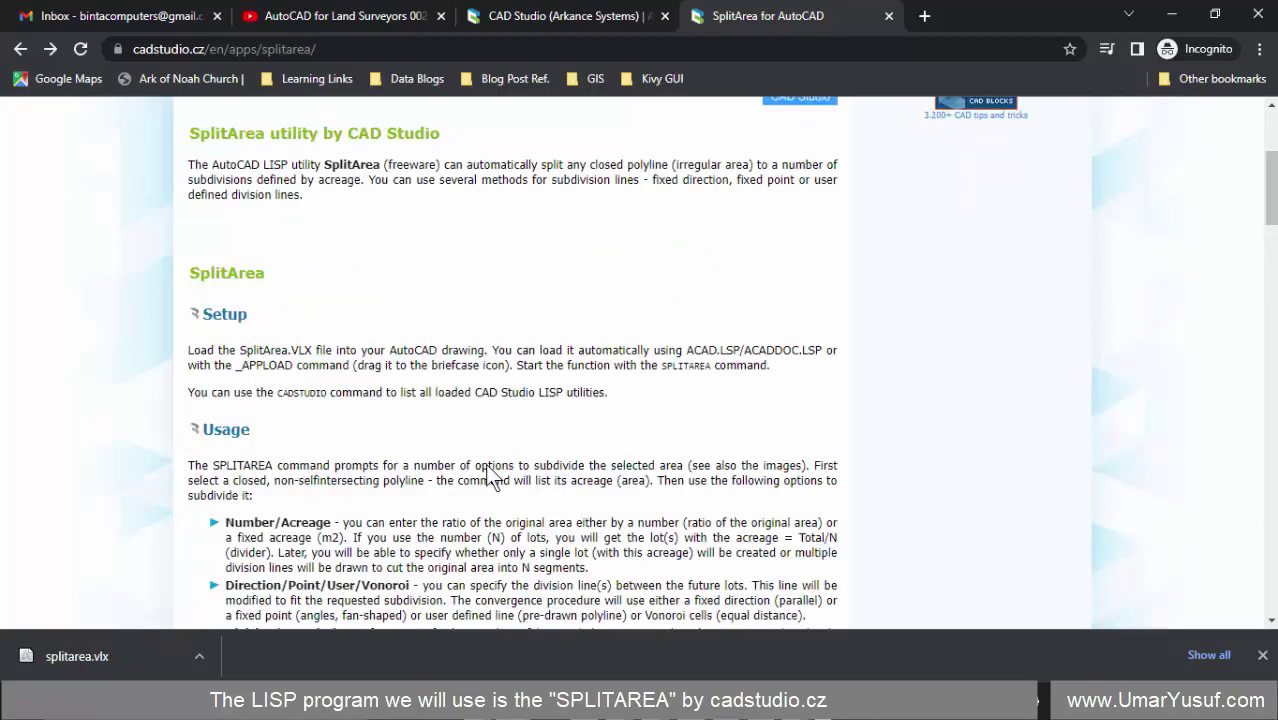
{"action": "scroll", "coordinate": [490, 478], "scroll_direction": "down", "scroll_amount": 2}
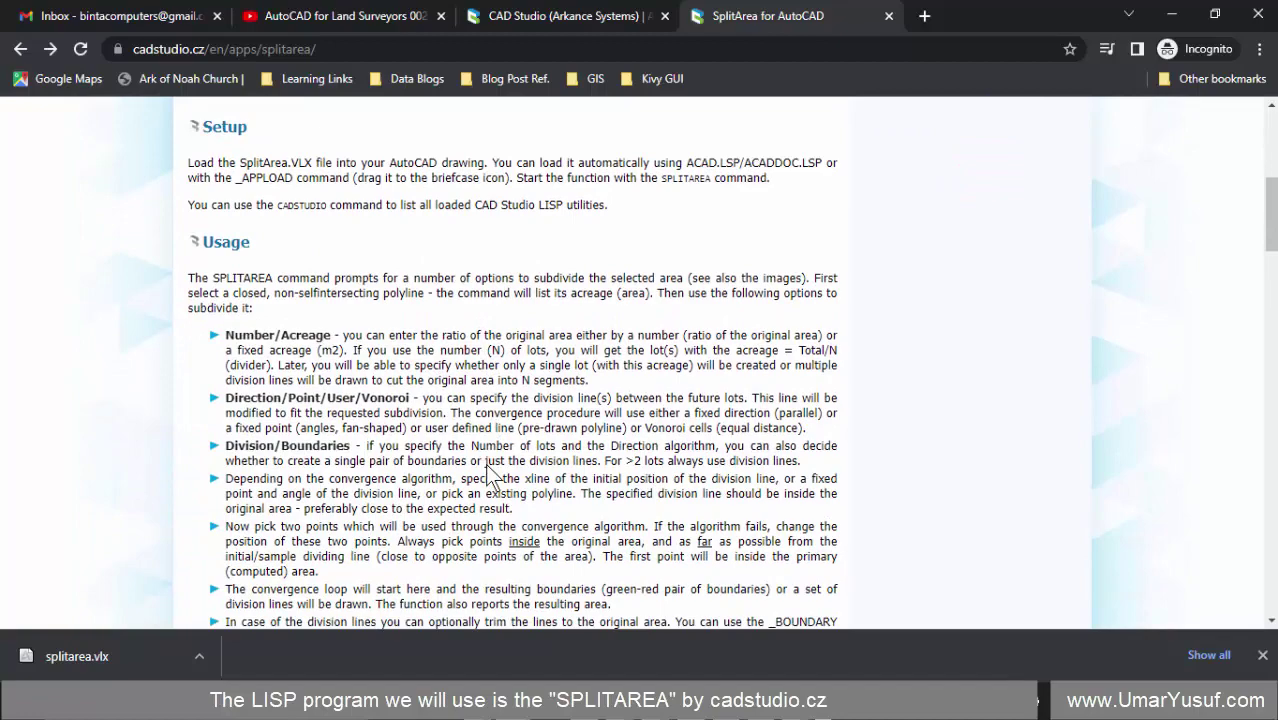
{"action": "scroll", "coordinate": [490, 475], "scroll_direction": "up", "scroll_amount": 4}
{"action": "scroll", "coordinate": [490, 475], "scroll_direction": "down", "scroll_amount": 3}
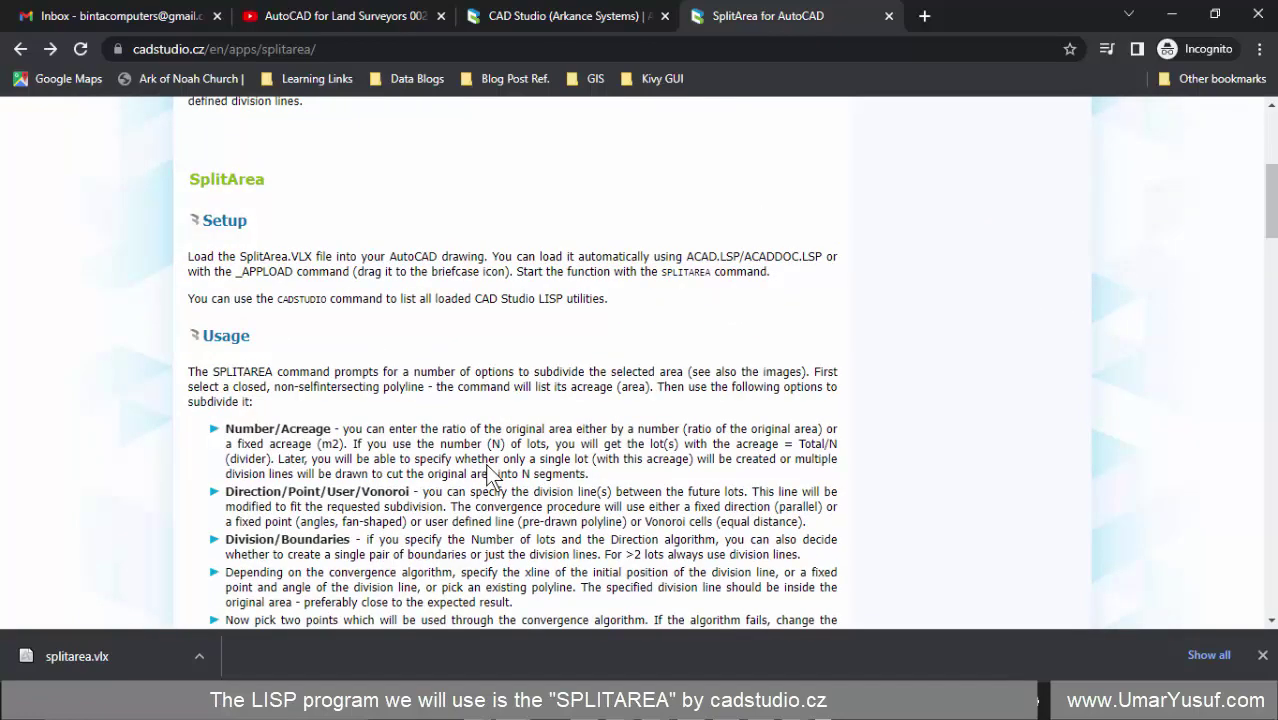
- Open the SplitArea download page, view the VLX file entry listed there, and return to the SplitArea for AutoCAD page
{"action": "scroll", "coordinate": [490, 475], "scroll_direction": "down", "scroll_amount": 15}
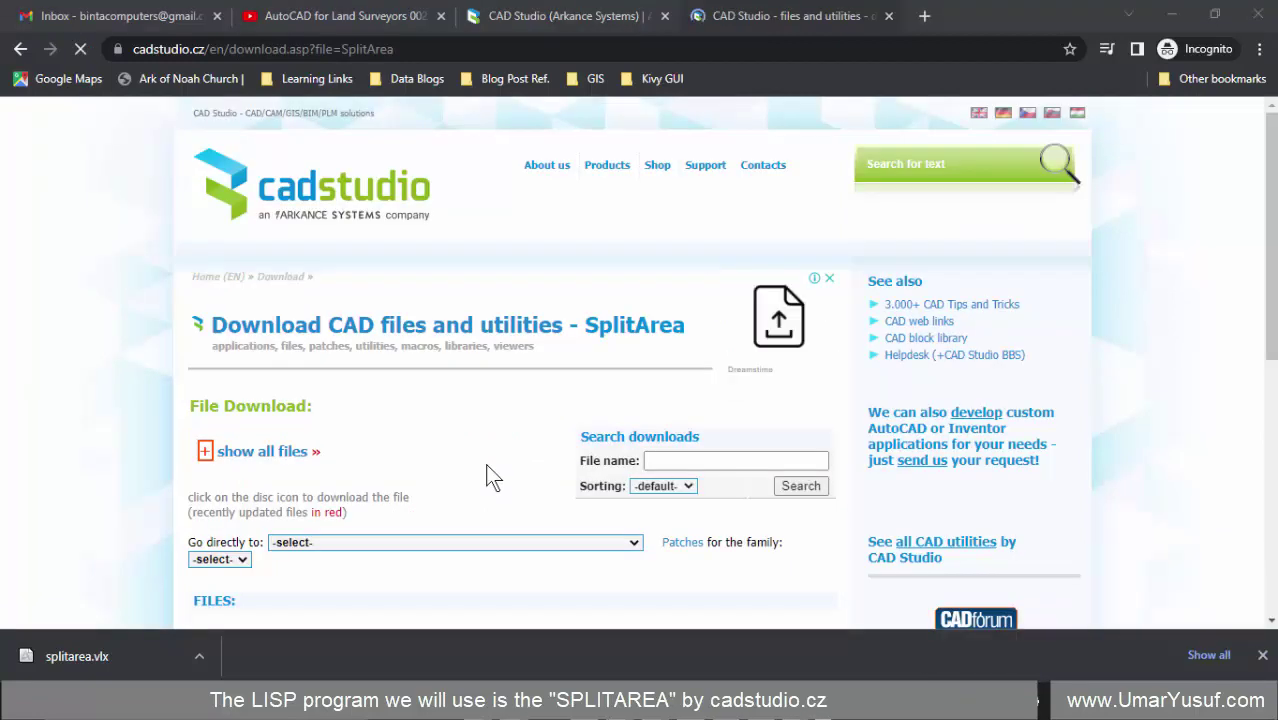
{"action": "scroll", "coordinate": [490, 477], "scroll_direction": "down", "scroll_amount": 3}
{"action": "scroll", "coordinate": [490, 477], "scroll_direction": "down", "scroll_amount": 1}
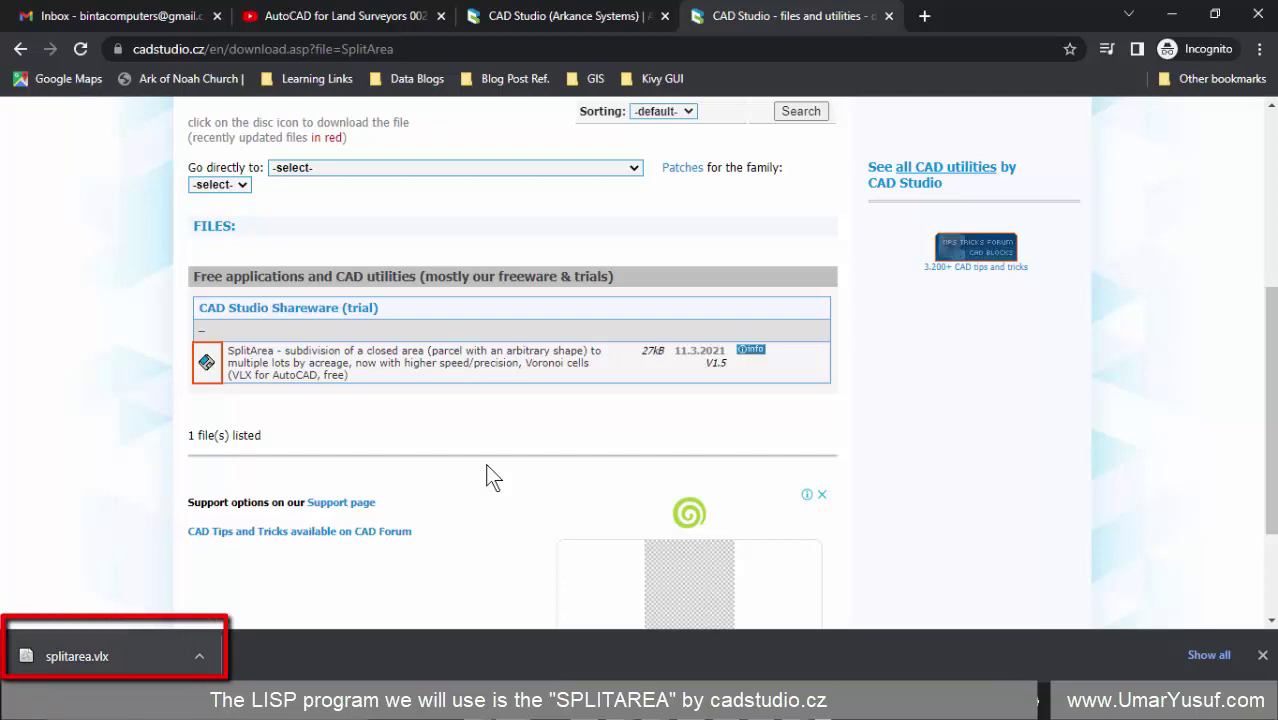
{"action": "key", "text": "alt+Left"}
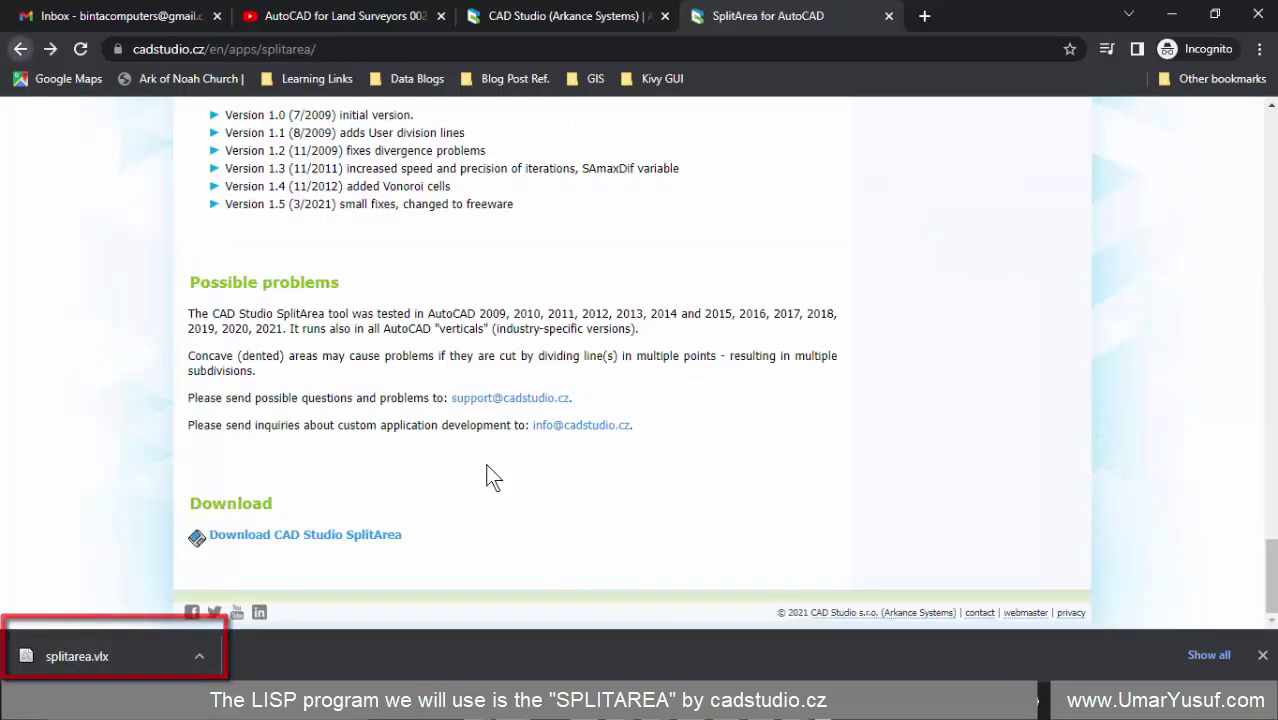
{"action": "scroll", "coordinate": [490, 477], "scroll_direction": "up", "scroll_amount": 5}
{"action": "scroll", "coordinate": [490, 477], "scroll_direction": "up", "scroll_amount": 15}
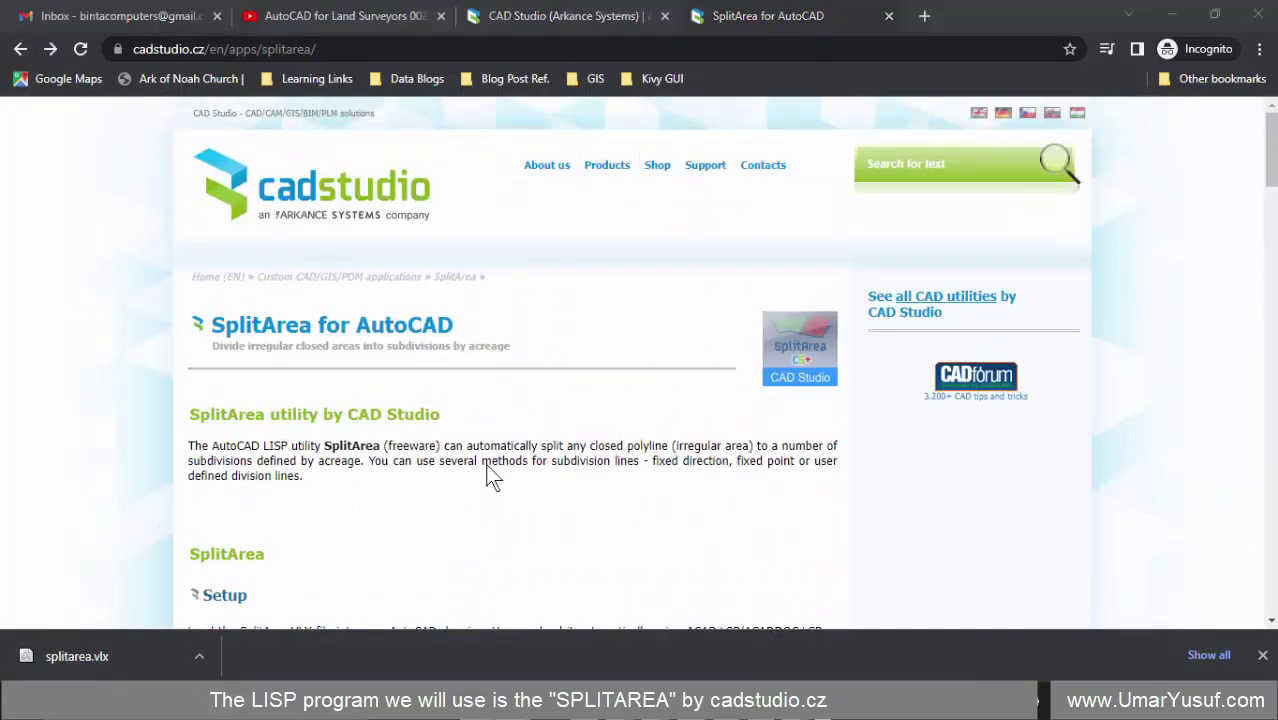
- Switch to File Explorer and view the splitarea file in Downloads and in the LISP Apps > SplitArea folder
{"action": "key", "text": "super+3"}
{"action": "key", "text": "super+3"}
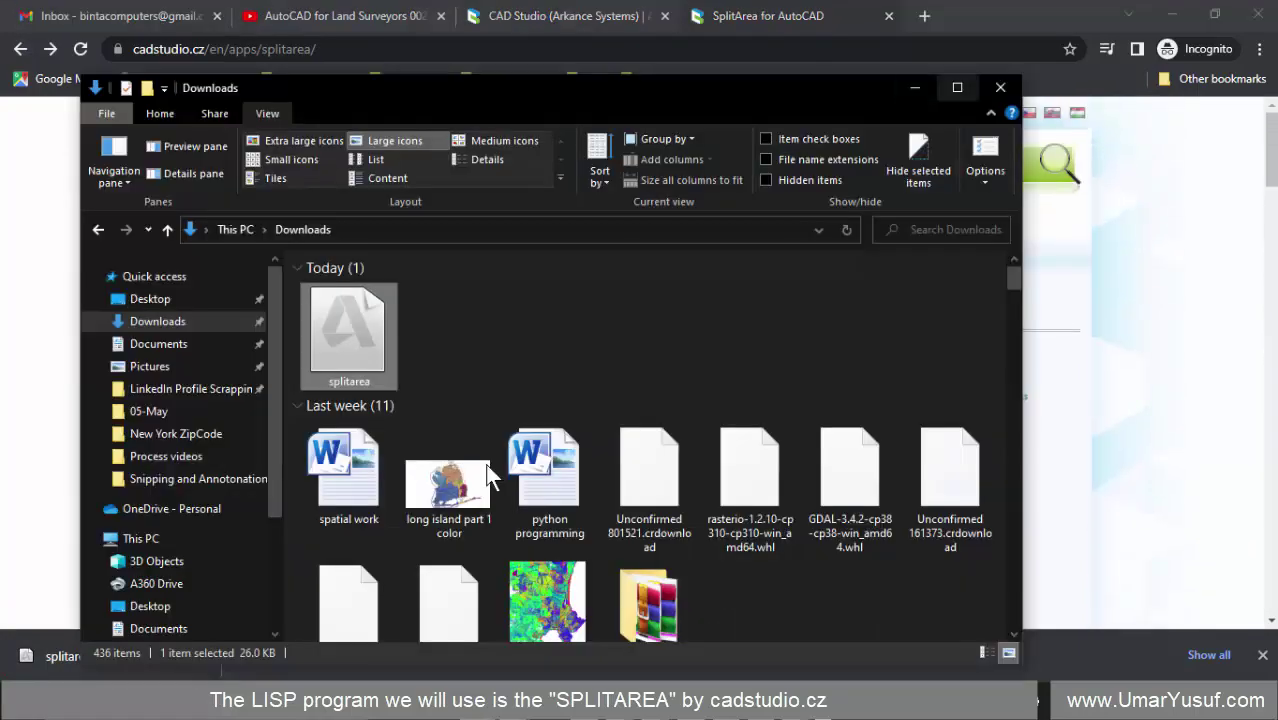
{"action": "key", "text": "super+Up"}
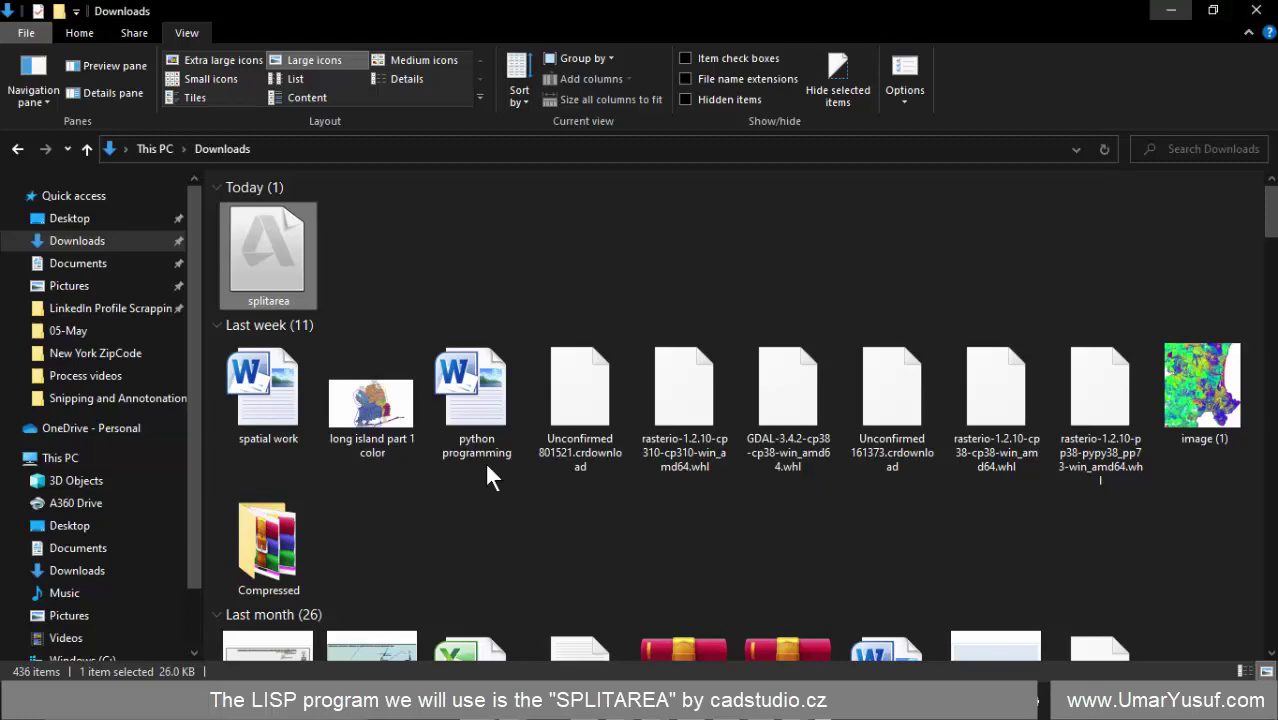
{"action": "key", "text": "alt+Tab"}
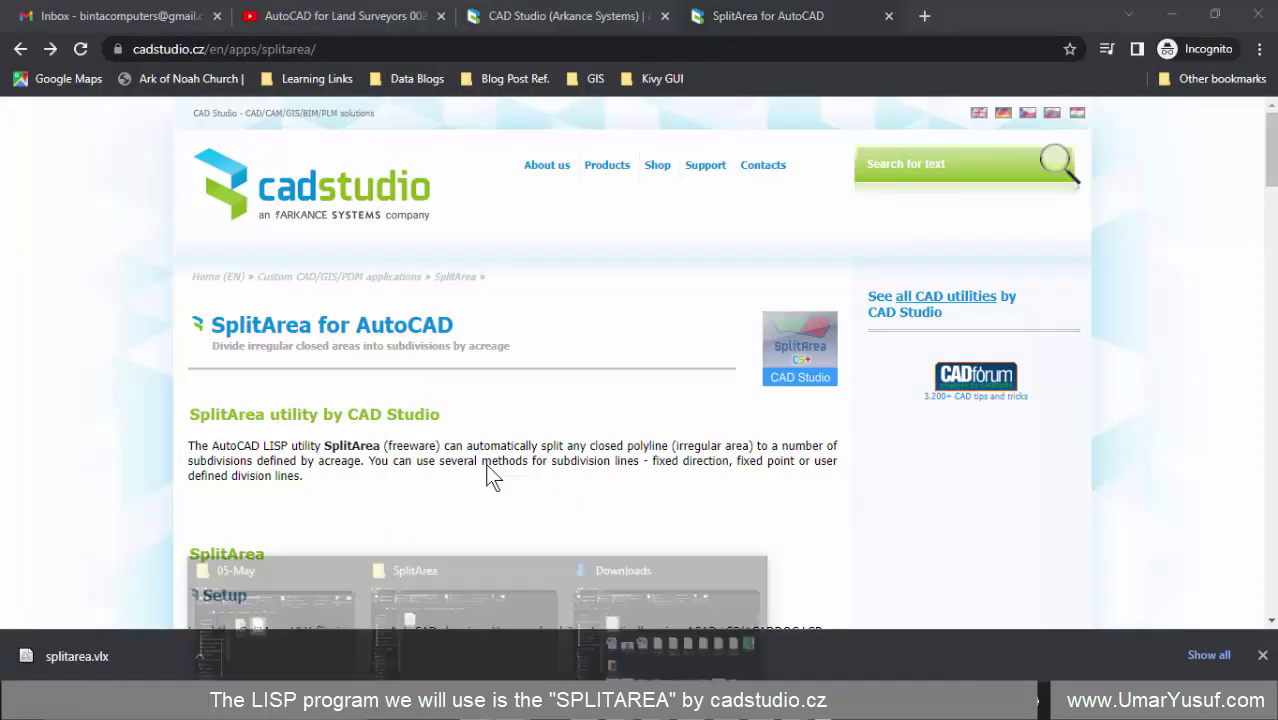
{"action": "key", "text": "Return"}
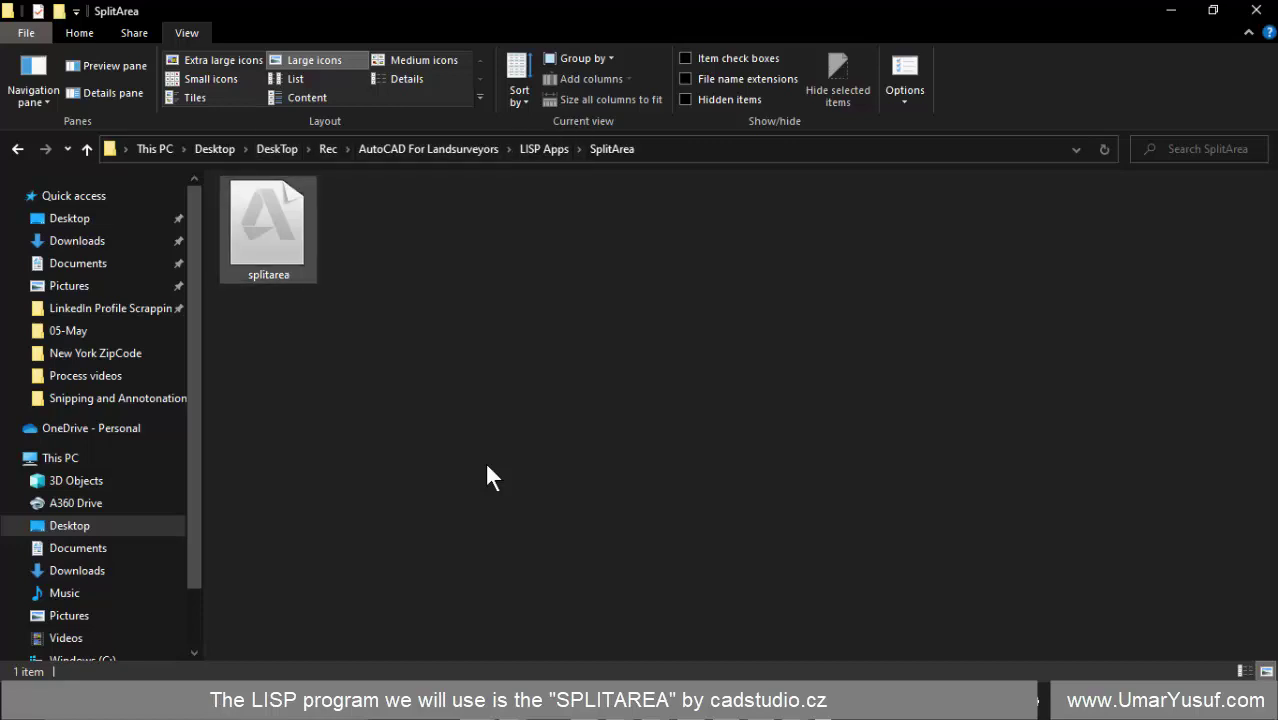
- Review SplitArea's Setup instructions in the browser, and switch to AutoCAD to examine plot P1–P4 on the survey plan
{"action": "key", "text": "alt+Tab"}
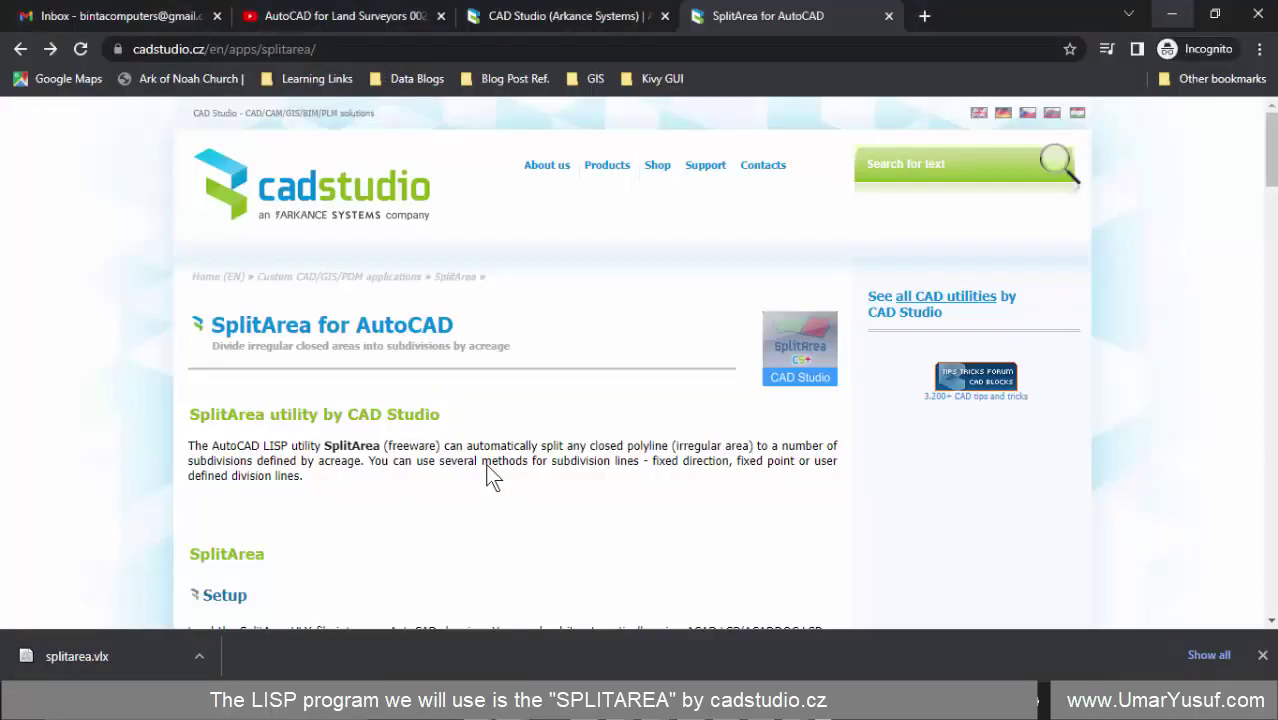
{"action": "scroll", "coordinate": [490, 478], "scroll_direction": "down", "scroll_amount": 4}
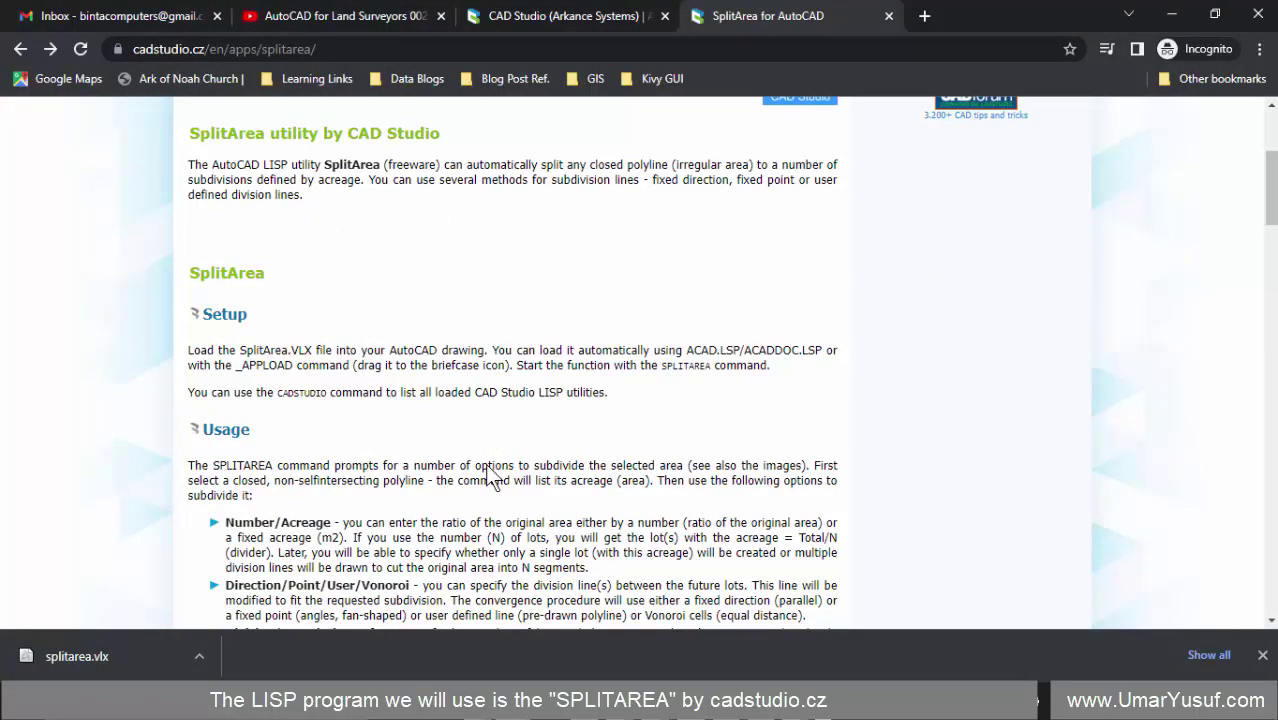
{"action": "key", "text": "alt+Tab"}
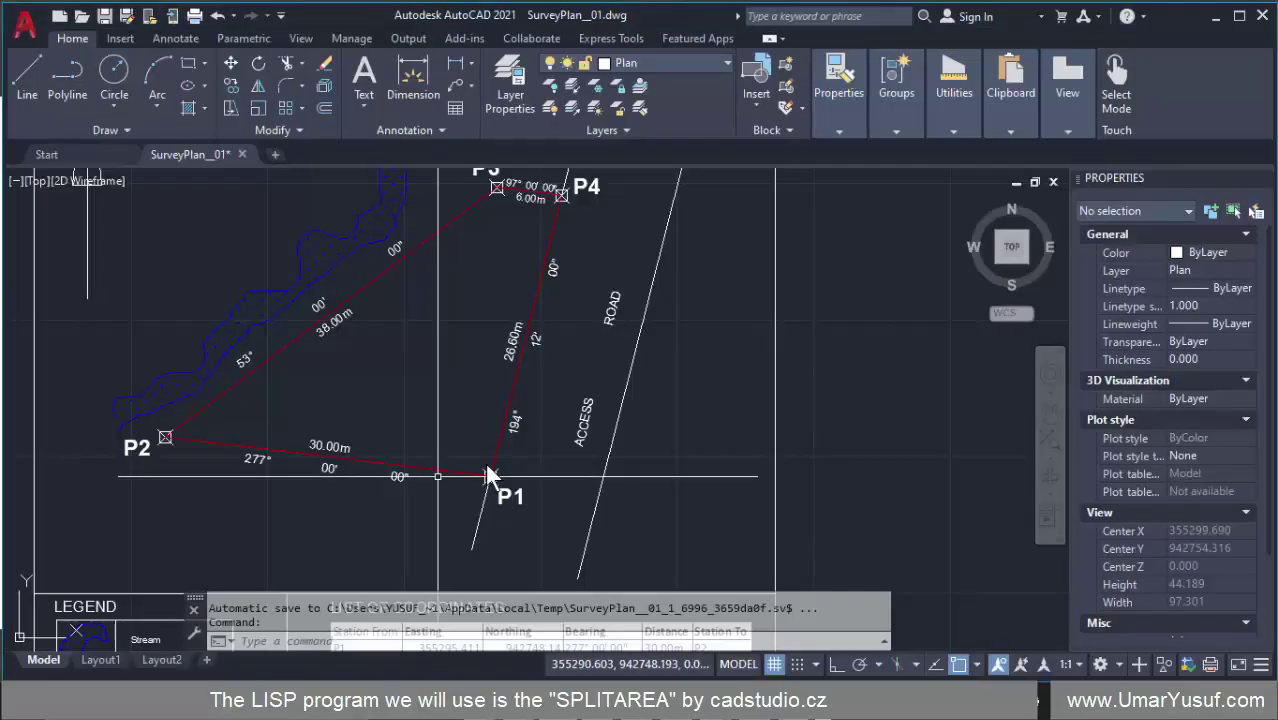
{"action": "scroll", "coordinate": [490, 478], "scroll_direction": "down", "scroll_amount": 5}
{"action": "scroll", "coordinate": [490, 478], "scroll_direction": "up", "scroll_amount": 4}
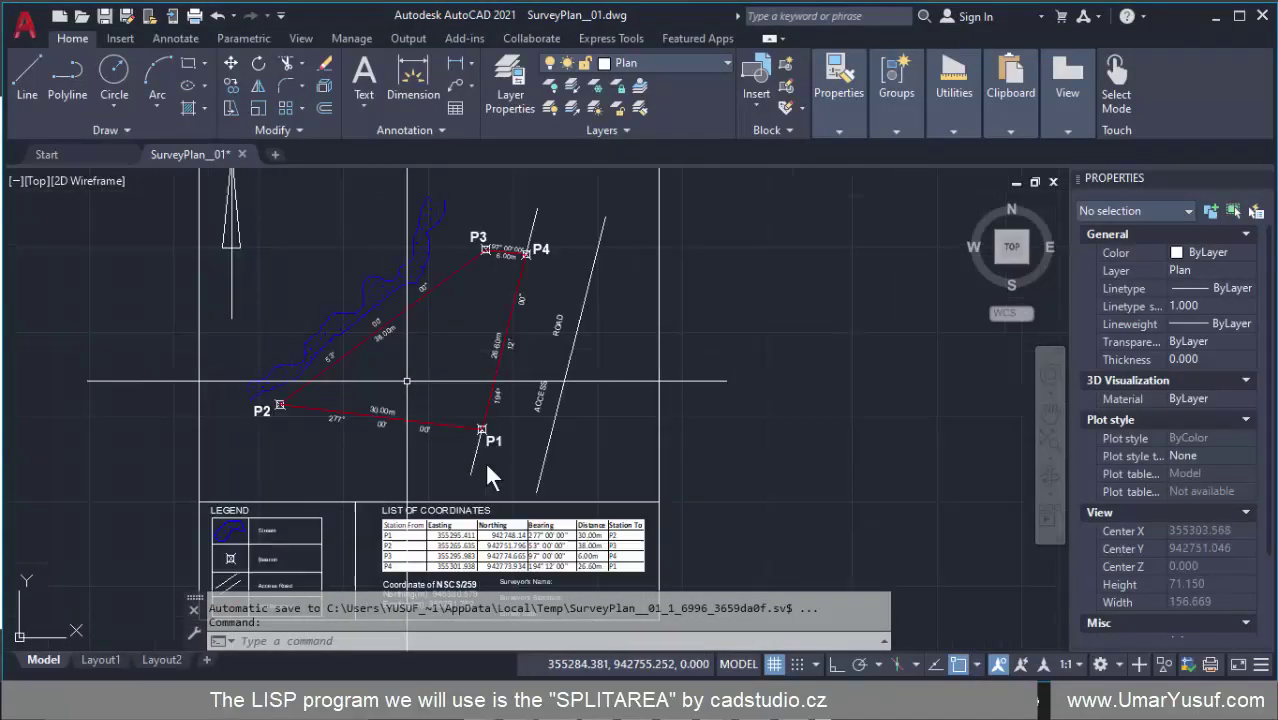
{"action": "scroll", "coordinate": [490, 478], "scroll_direction": "down", "scroll_amount": 1}
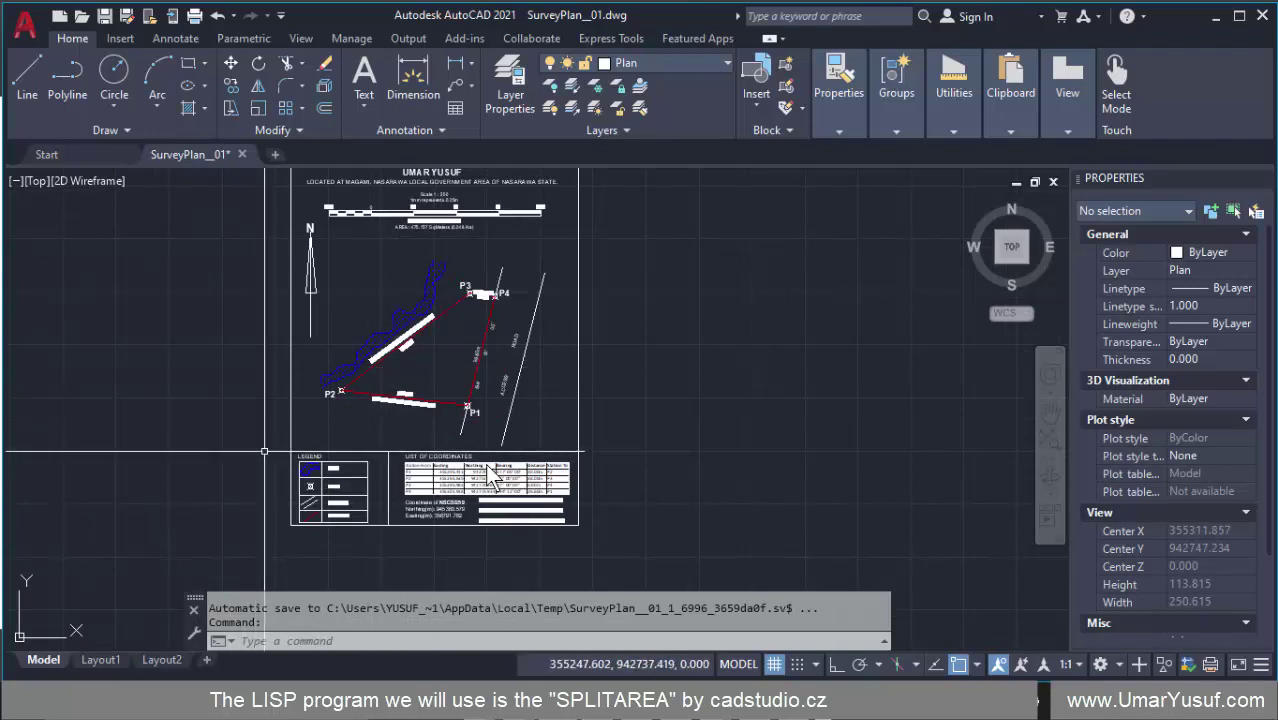
{"action": "scroll", "coordinate": [441, 358], "scroll_direction": "up", "scroll_amount": 3}
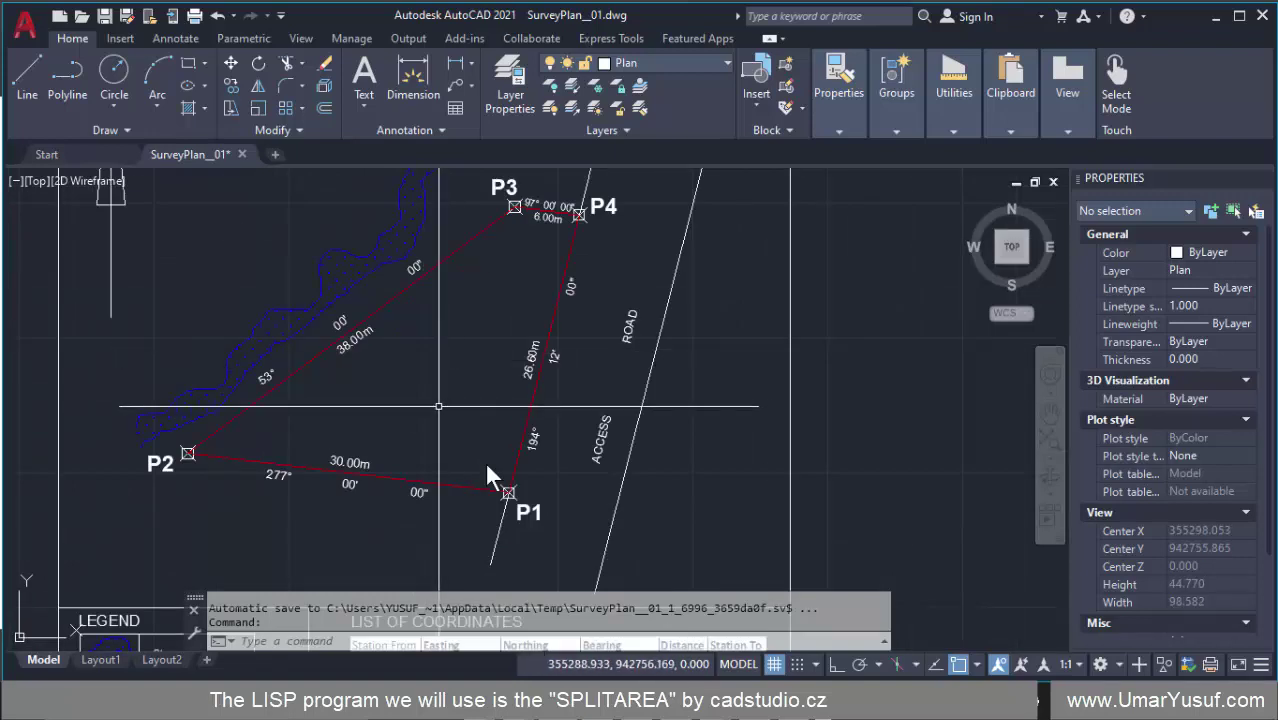
{"action": "scroll", "coordinate": [440, 405], "scroll_direction": "down", "scroll_amount": 2}
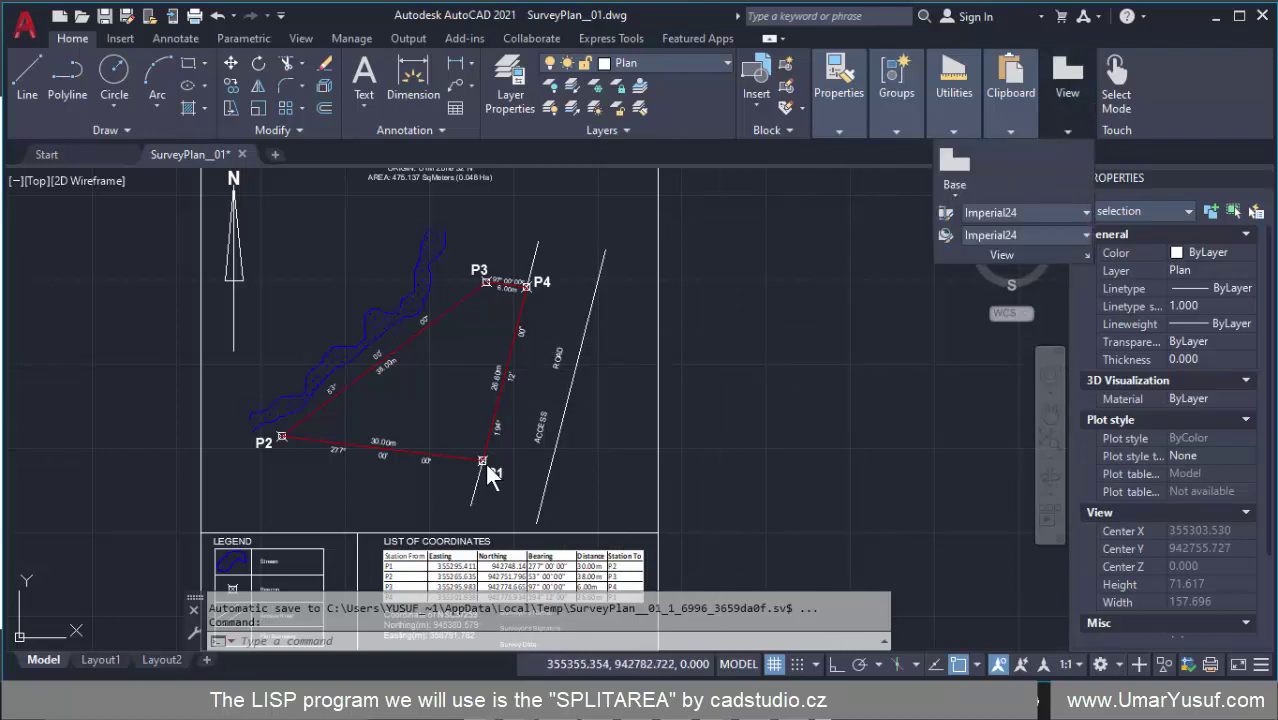
- Switch to the browser and read the SPLITAREA command's usage options, division-line rules and precision variables
{"action": "key", "text": "alt+Tab"}
{"action": "scroll", "coordinate": [490, 478], "scroll_direction": "down", "scroll_amount": 2}
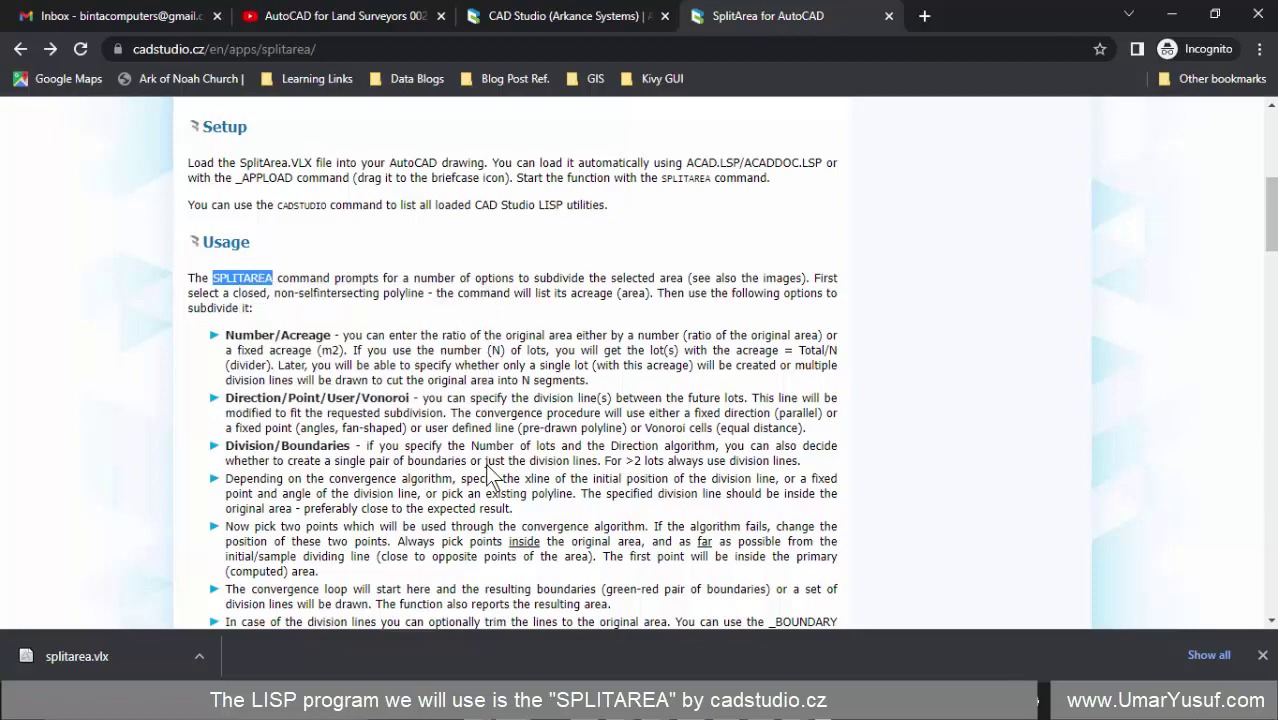
{"action": "scroll", "coordinate": [490, 478], "scroll_direction": "down", "scroll_amount": 5}
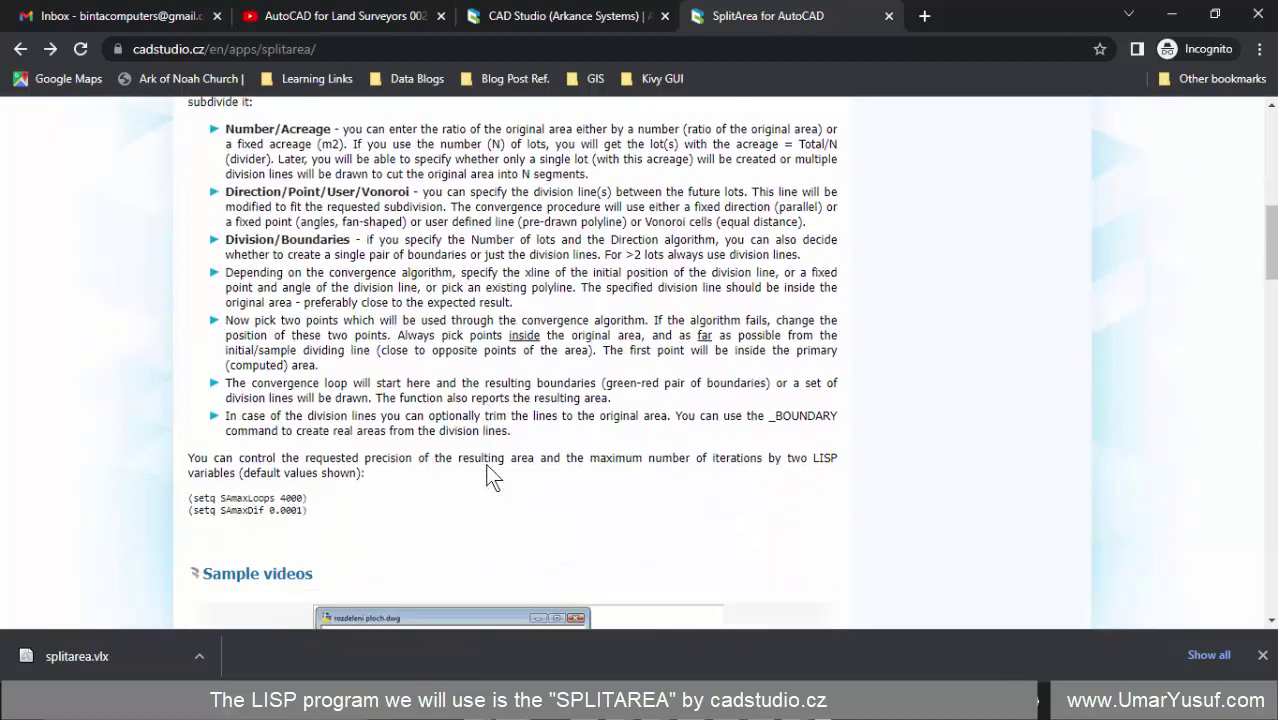
{"action": "scroll", "coordinate": [490, 478], "scroll_direction": "up", "scroll_amount": 2}
{"action": "scroll", "coordinate": [490, 478], "scroll_direction": "up", "scroll_amount": 2}
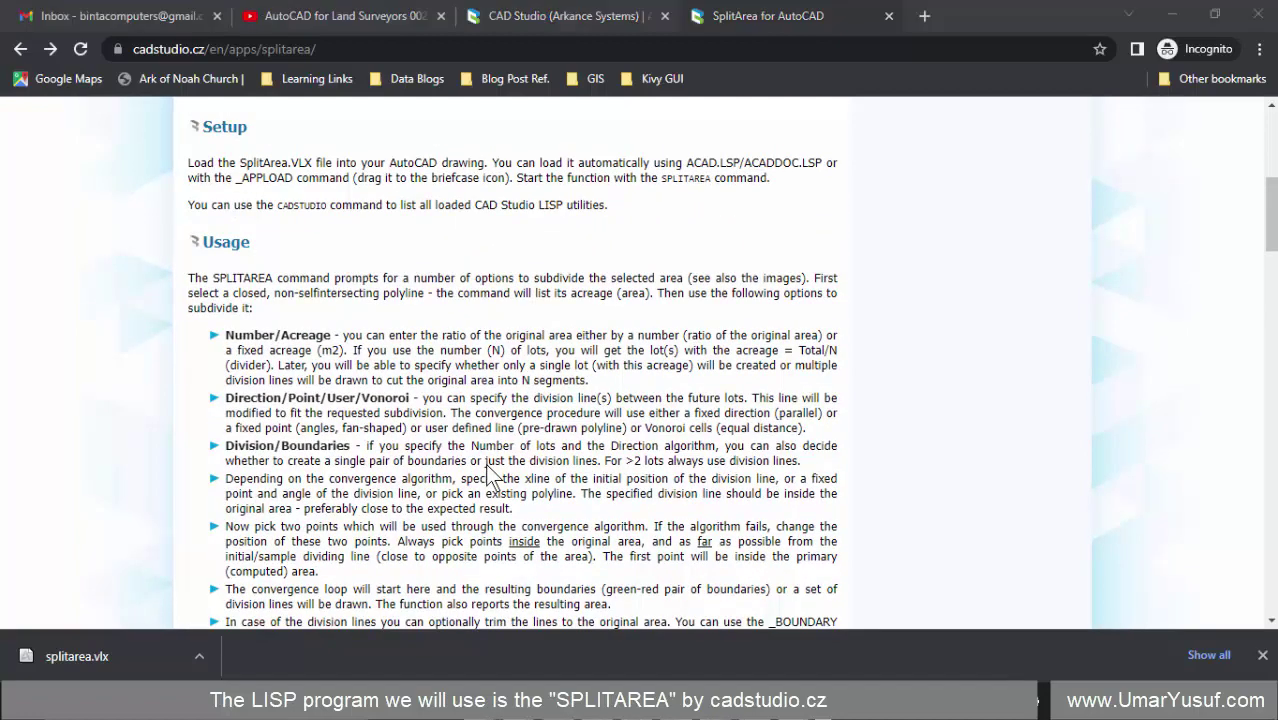
- Switch to AutoCAD and try to run the SPLITAREA command in the survey plan drawing
{"action": "key", "text": "alt+Tab"}
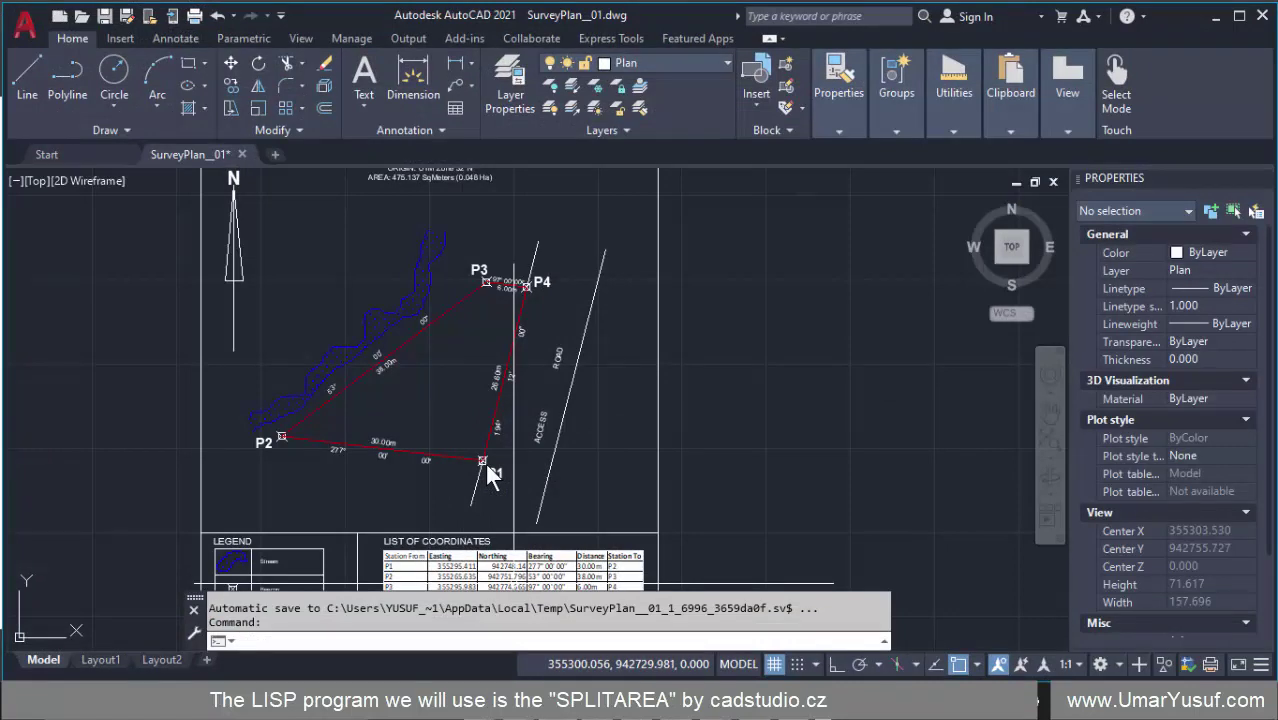
{"action": "type", "text": "SPLITAREA"}
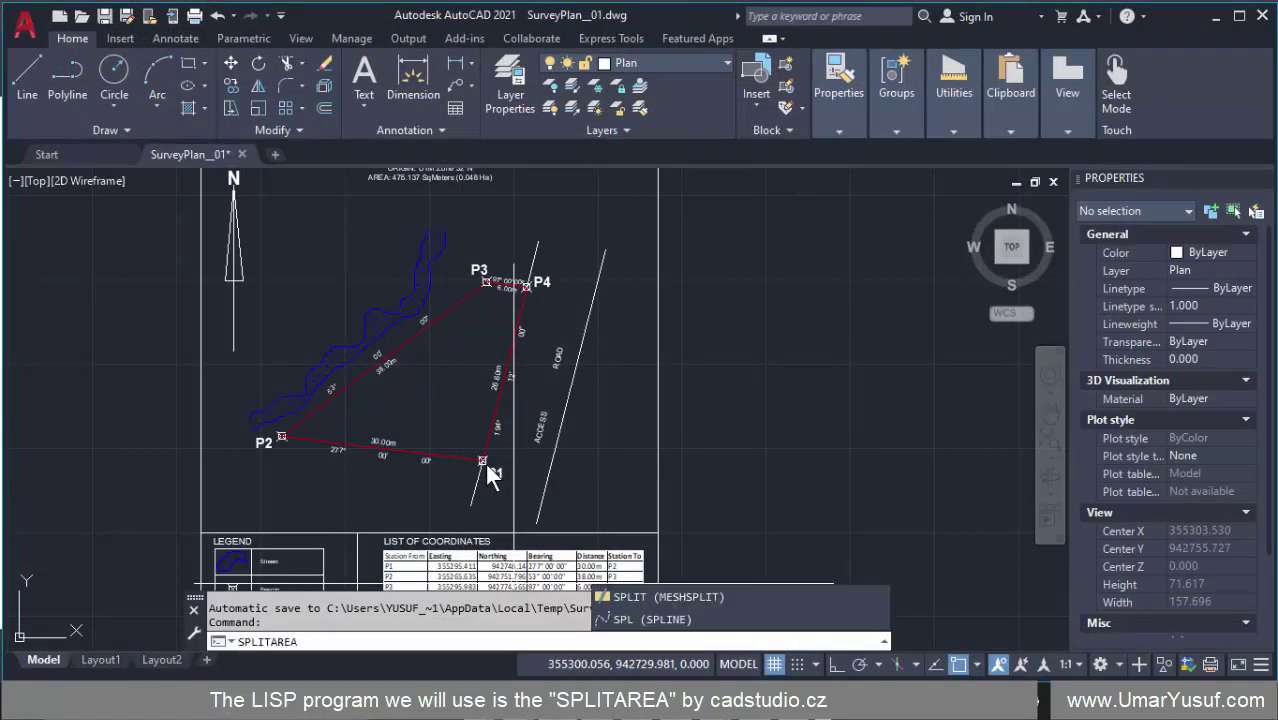
{"action": "key", "text": "Return"}
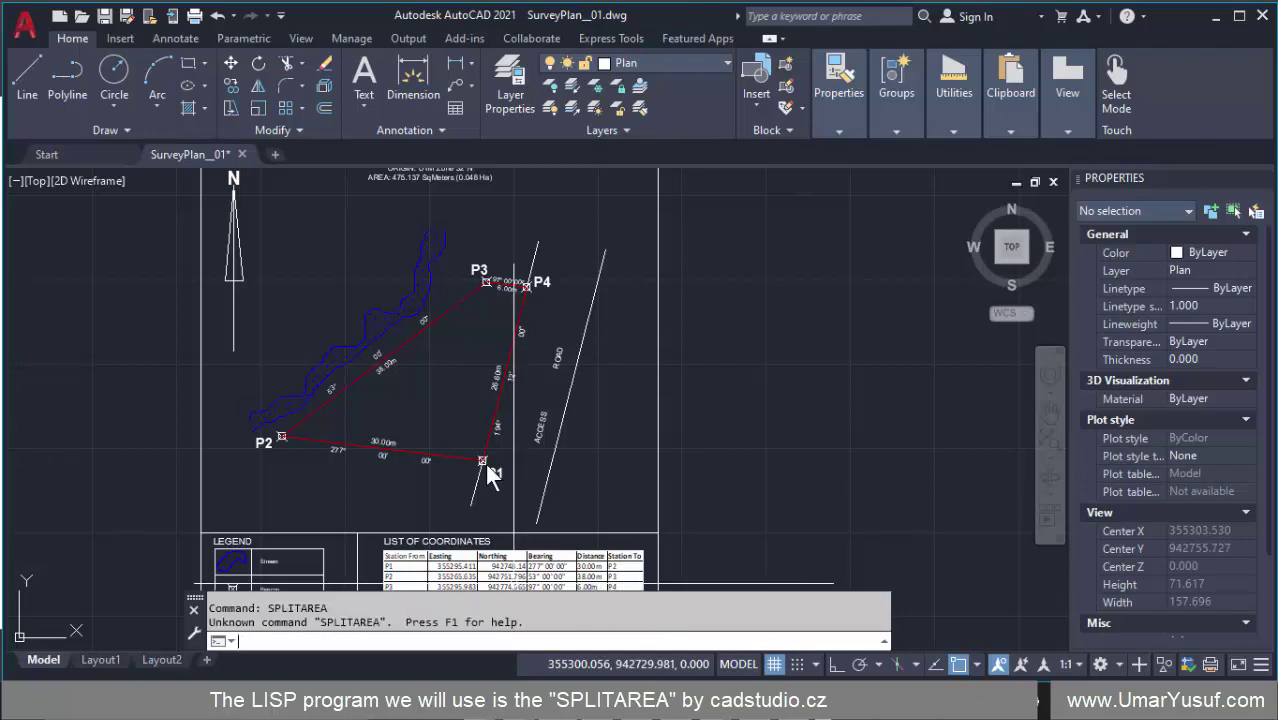
{"action": "left_click_drag", "start_coordinate": [209, 622], "coordinate": [381, 622]}
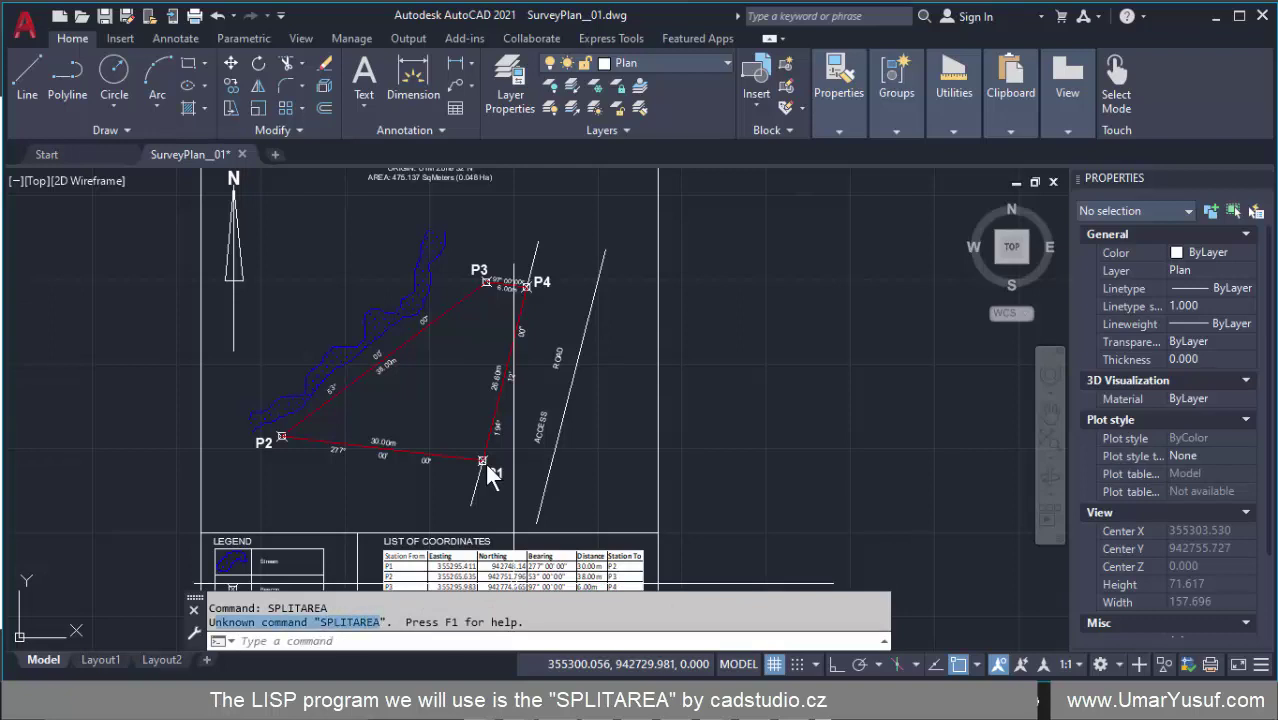
{"action": "key", "text": "Escape"}
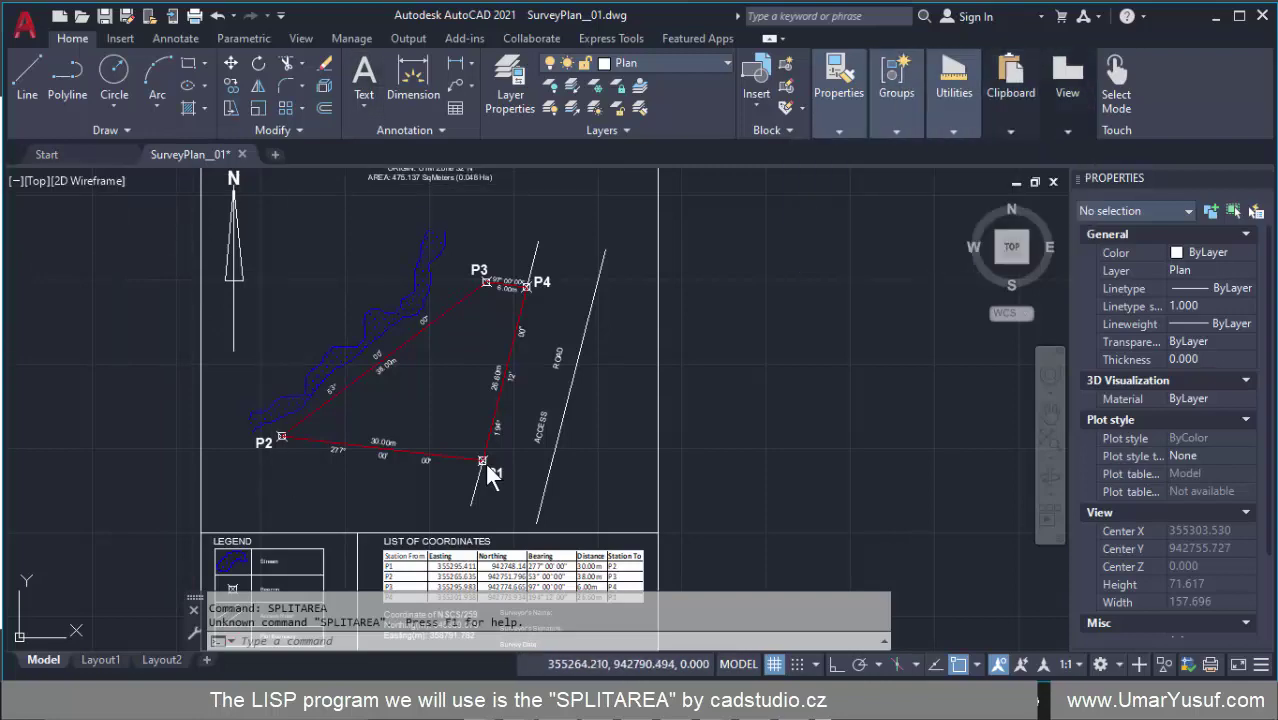
- Open the Load/Unload Applications dialog with the APPLOAD command
{"action": "key", "text": "alt+Tab"}
{"action": "key", "text": "alt+Tab"}
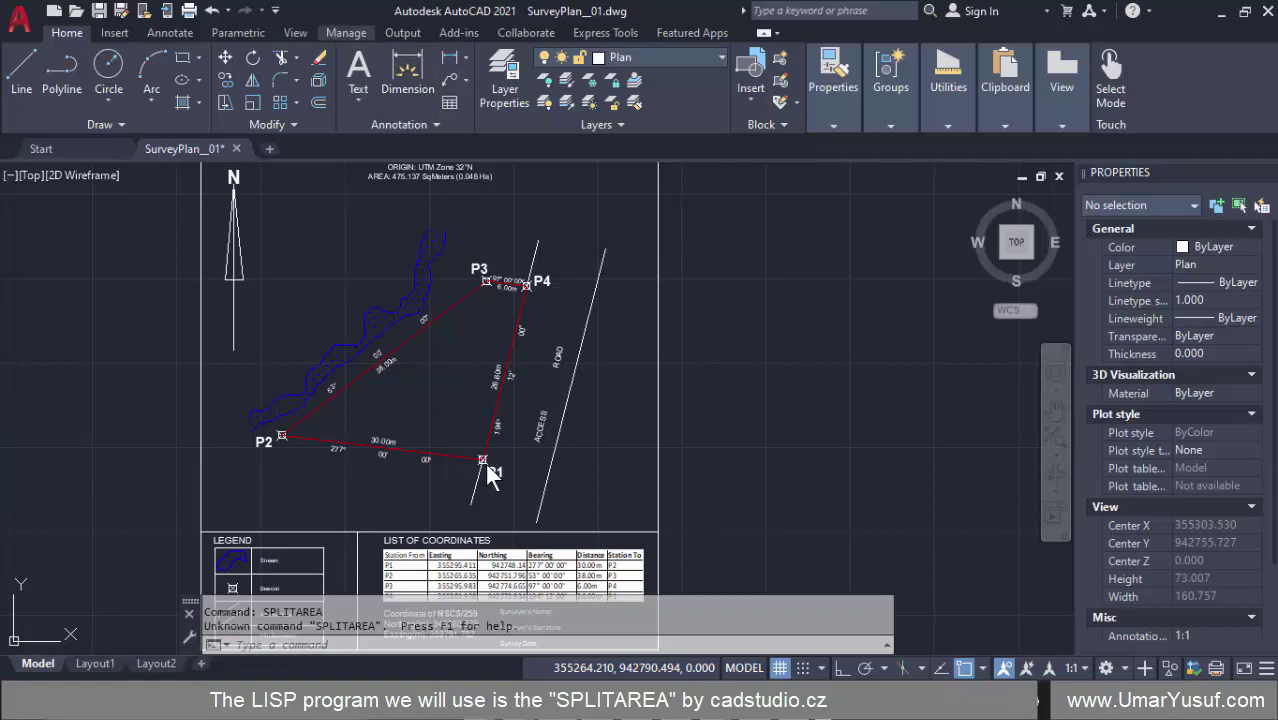
{"action": "left_click", "coordinate": [346, 32]}
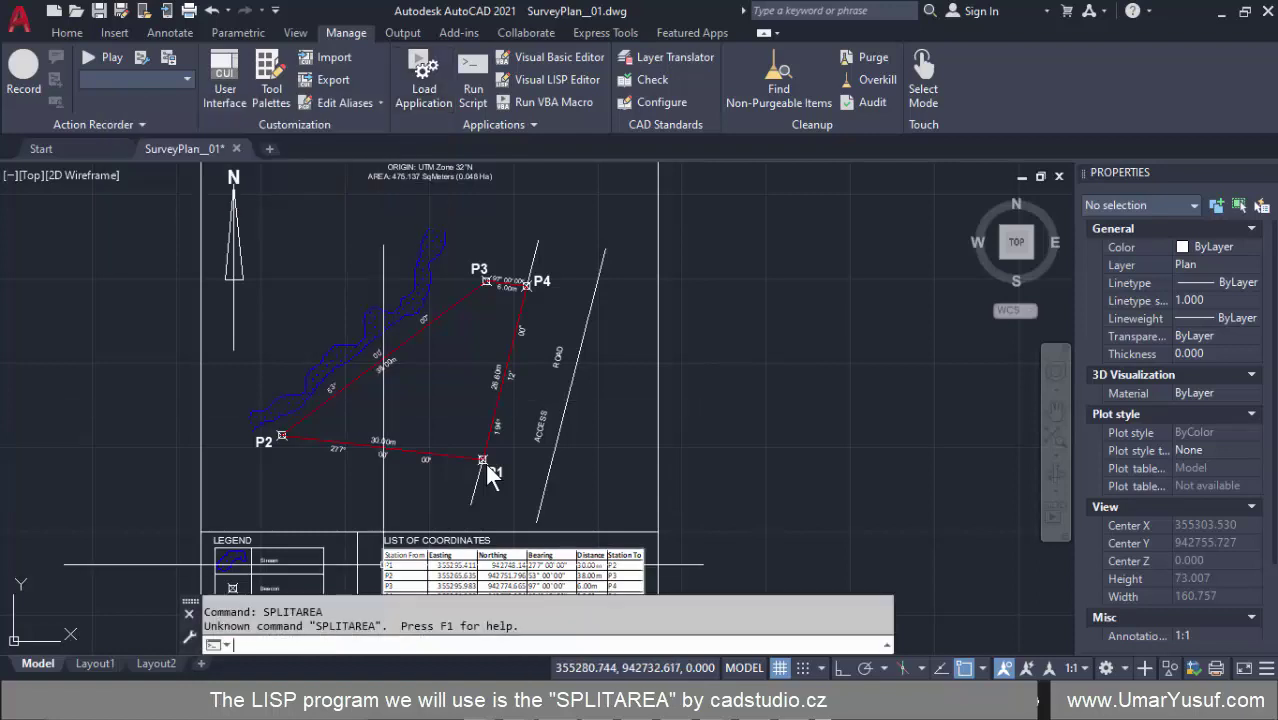
{"action": "type", "text": "appload"}
{"action": "key", "text": "Return"}
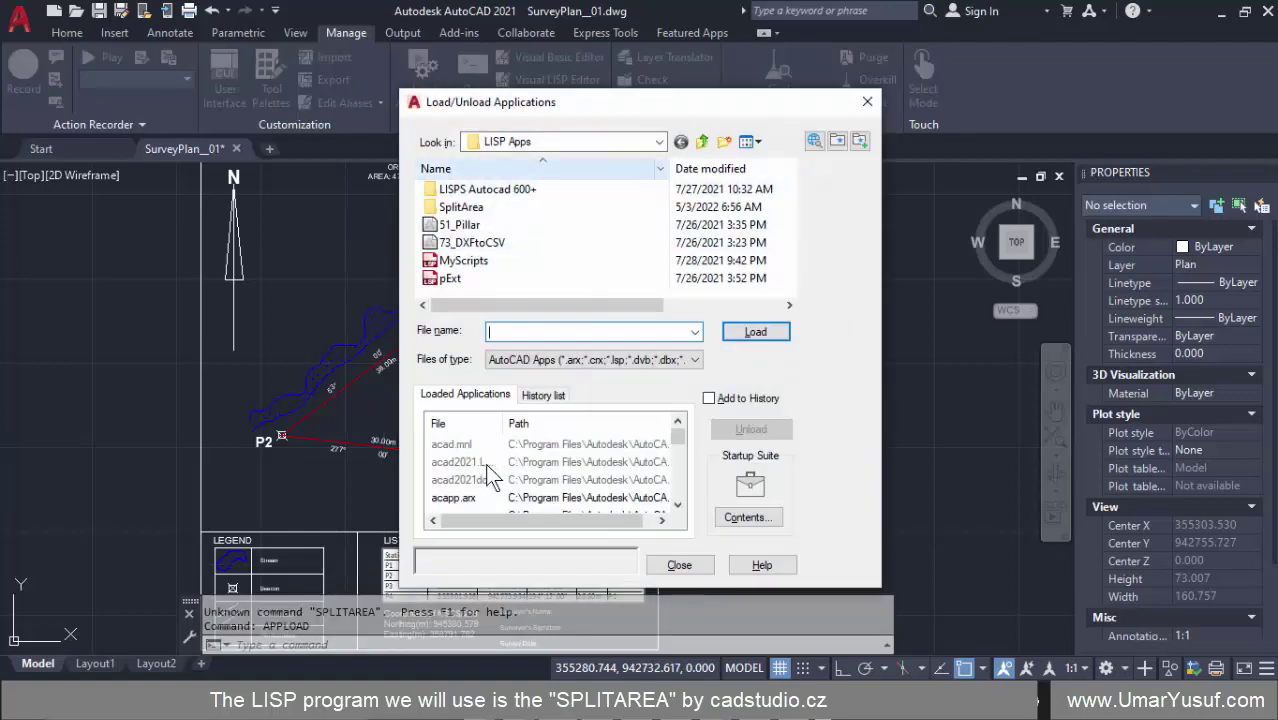
- Browse from LISP Apps into the SplitArea folder and load the splitarea application file
{"action": "key", "text": "shift+Tab"}
{"action": "key", "text": "Down"}
{"action": "key", "text": "Down"}
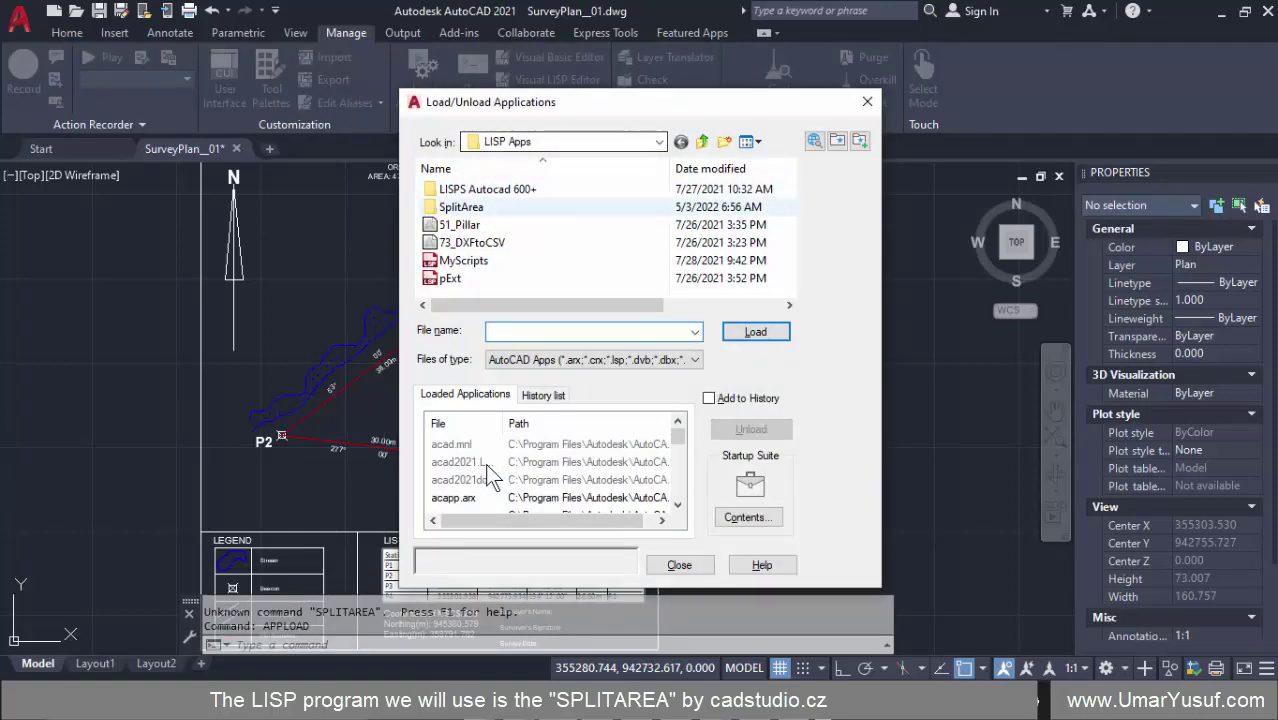
{"action": "left_click_drag", "start_coordinate": [692, 106], "coordinate": [642, 103]}
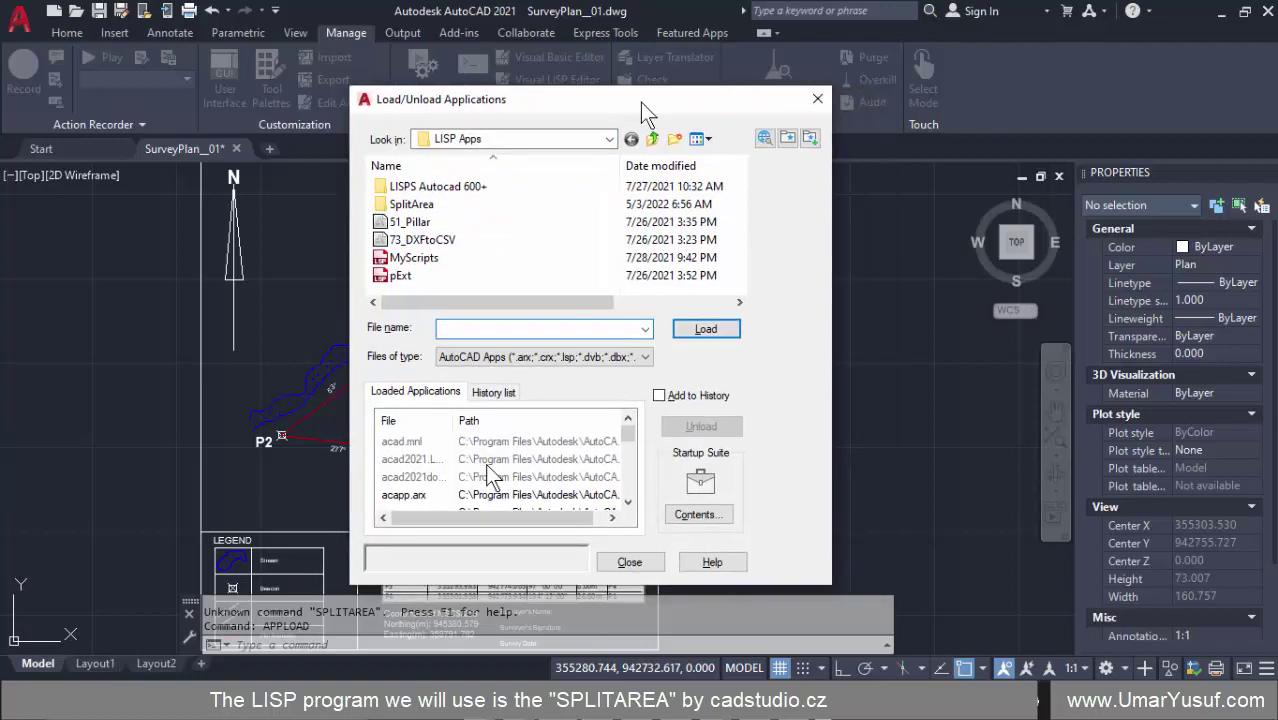
{"action": "left_click", "coordinate": [420, 205]}
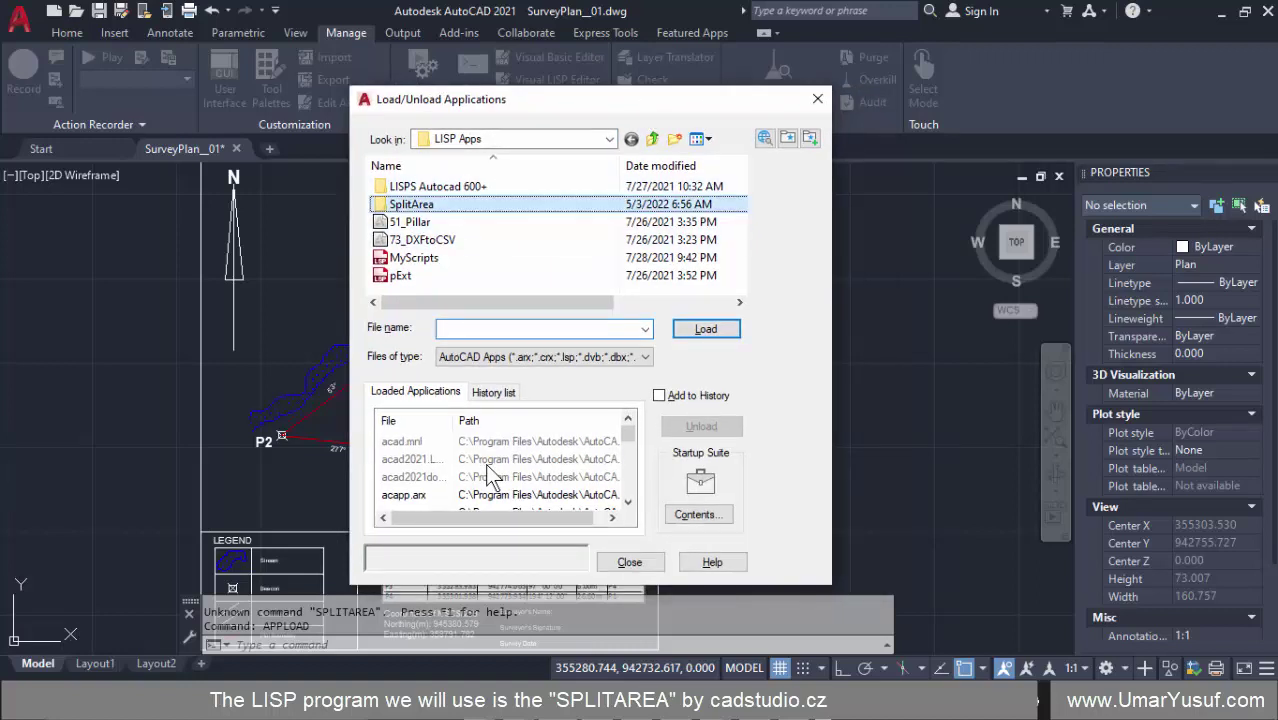
{"action": "key", "text": "Return"}
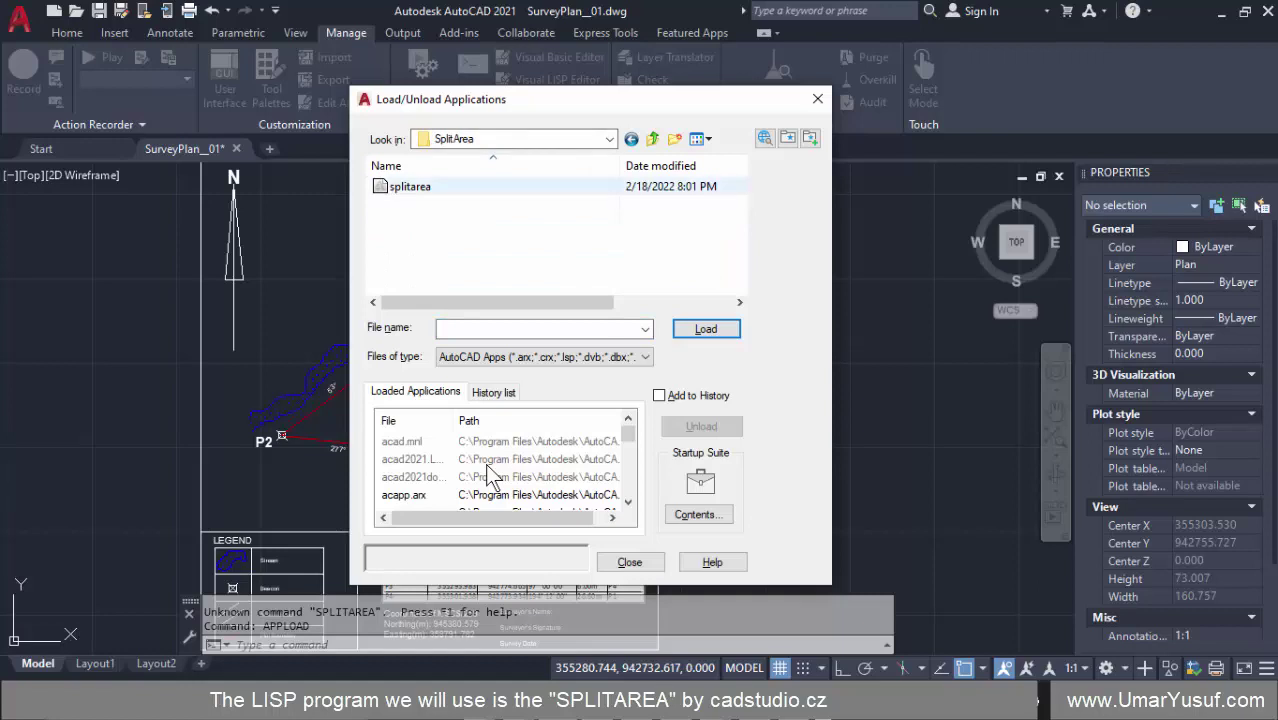
{"action": "key", "text": "Down"}
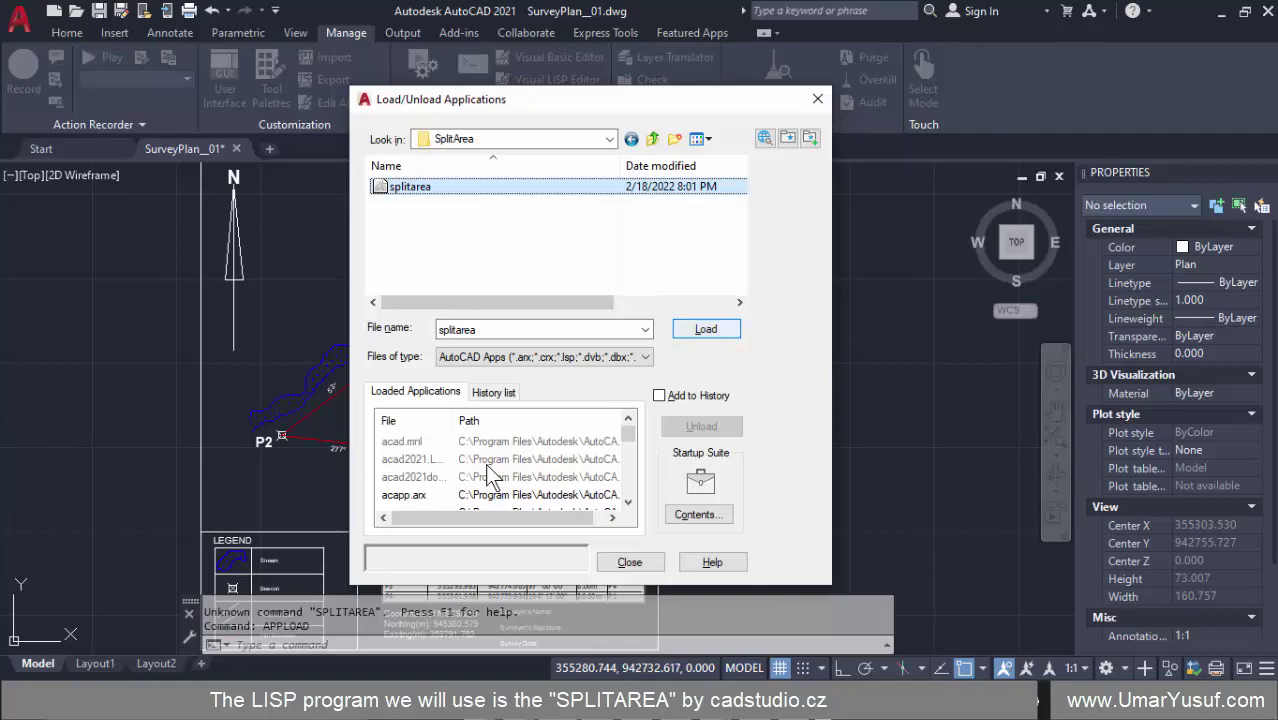
{"action": "key", "text": "Return"}
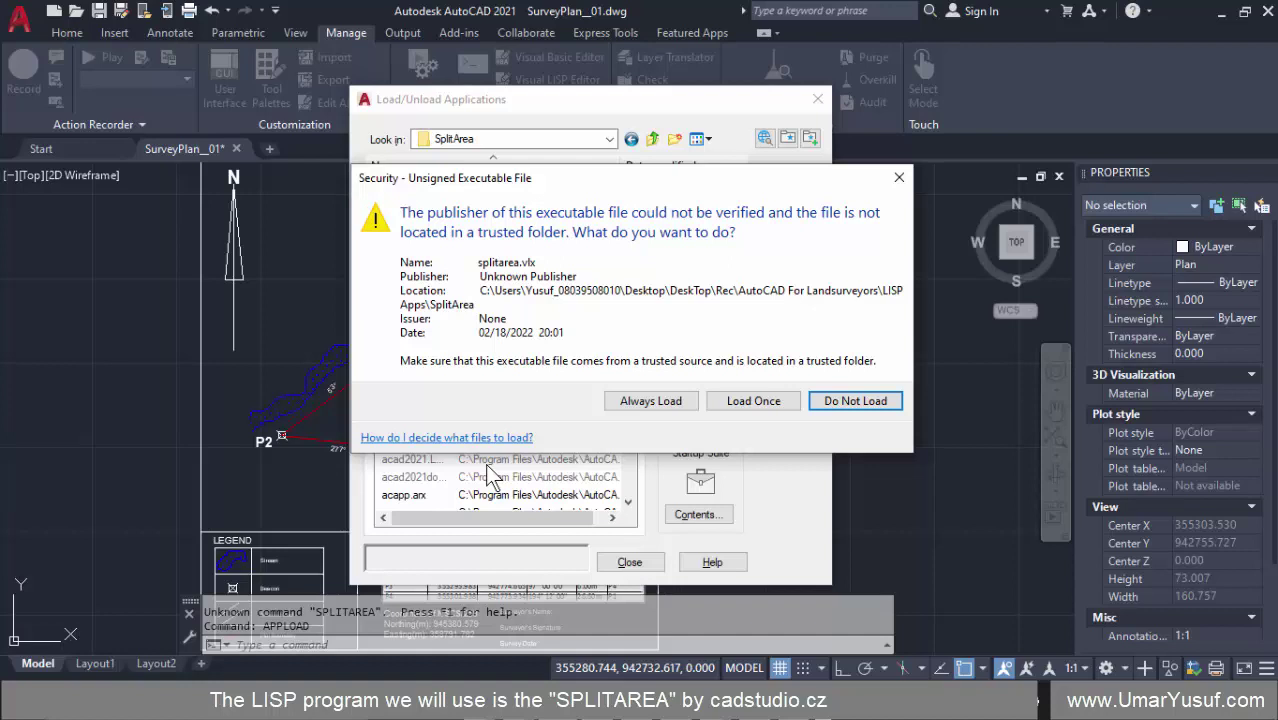
- Allow the unsigned splitarea.vlx file to load and close the Load/Unload Applications dialog
{"action": "key", "text": "Tab"}
{"action": "key", "text": "Tab"}
{"action": "key", "text": "shift+Tab"}
{"action": "left_click_drag", "start_coordinate": [576, 181], "coordinate": [521, 221]}
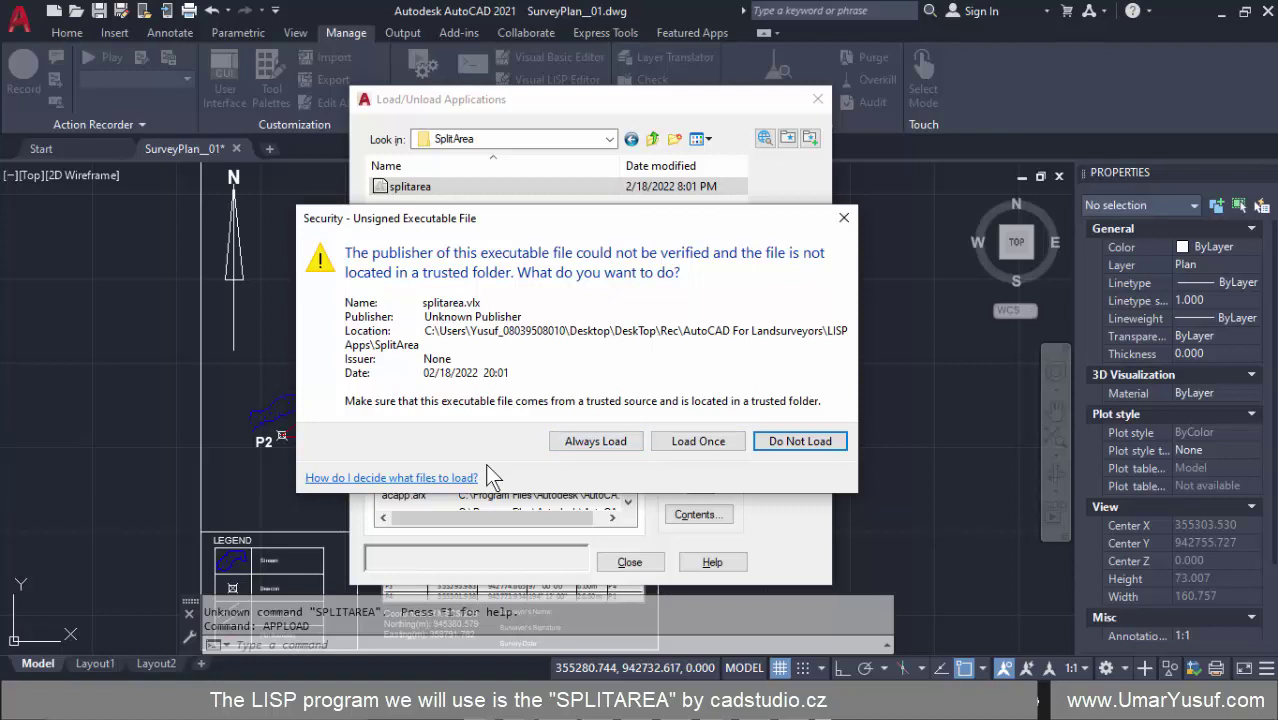
{"action": "key", "text": "Tab"}
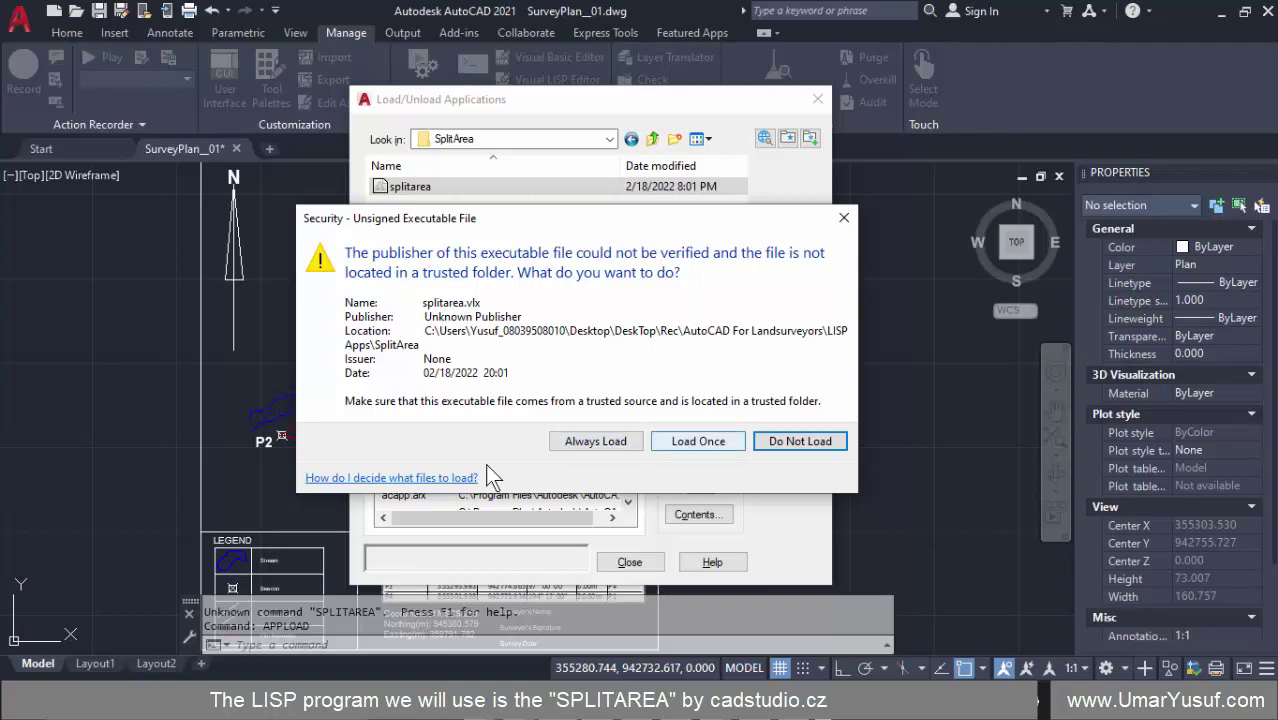
{"action": "key", "text": "Tab"}
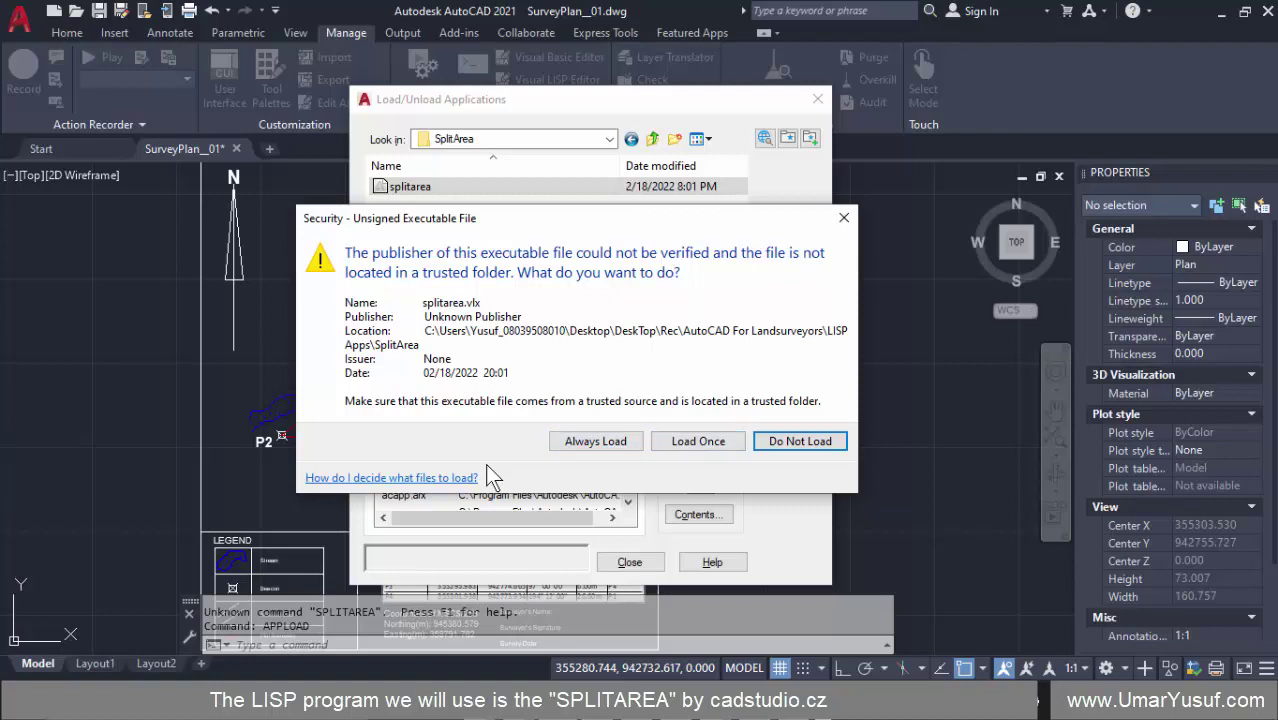
{"action": "key", "text": "shift+Tab"}
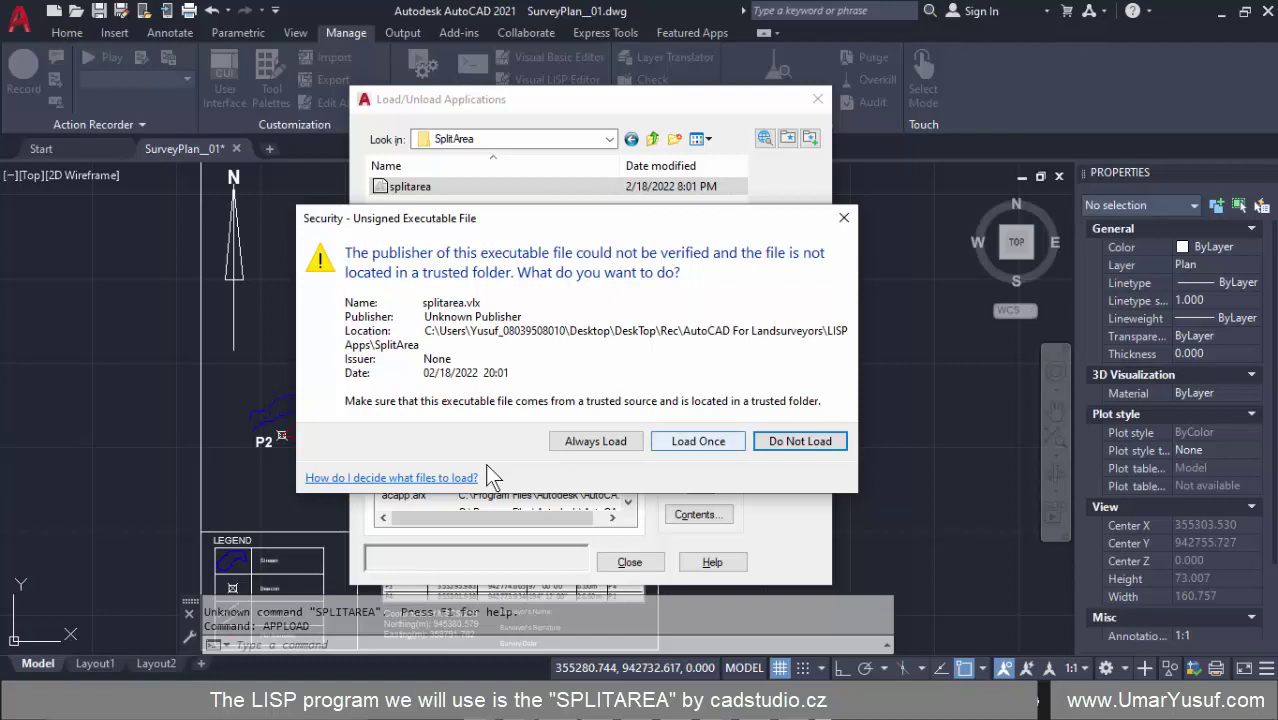
{"action": "key", "text": "Tab"}
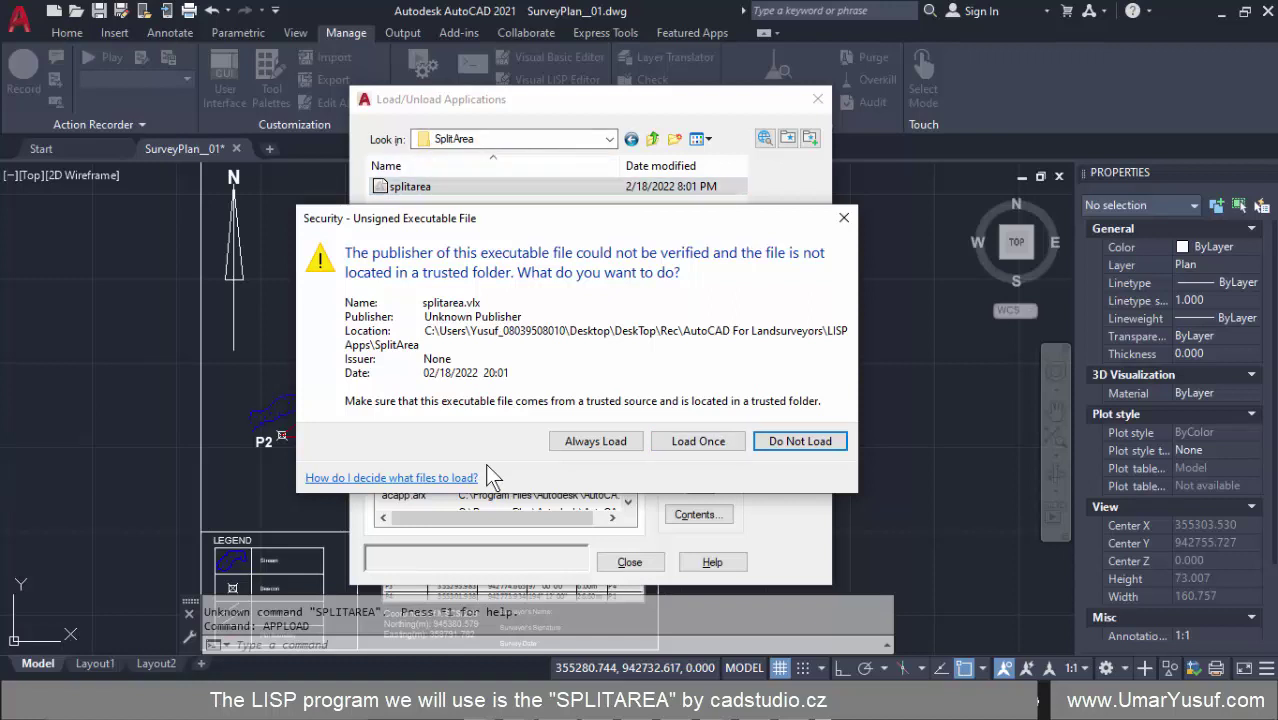
{"action": "key", "text": "shift+Tab"}
{"action": "key", "text": "Return"}
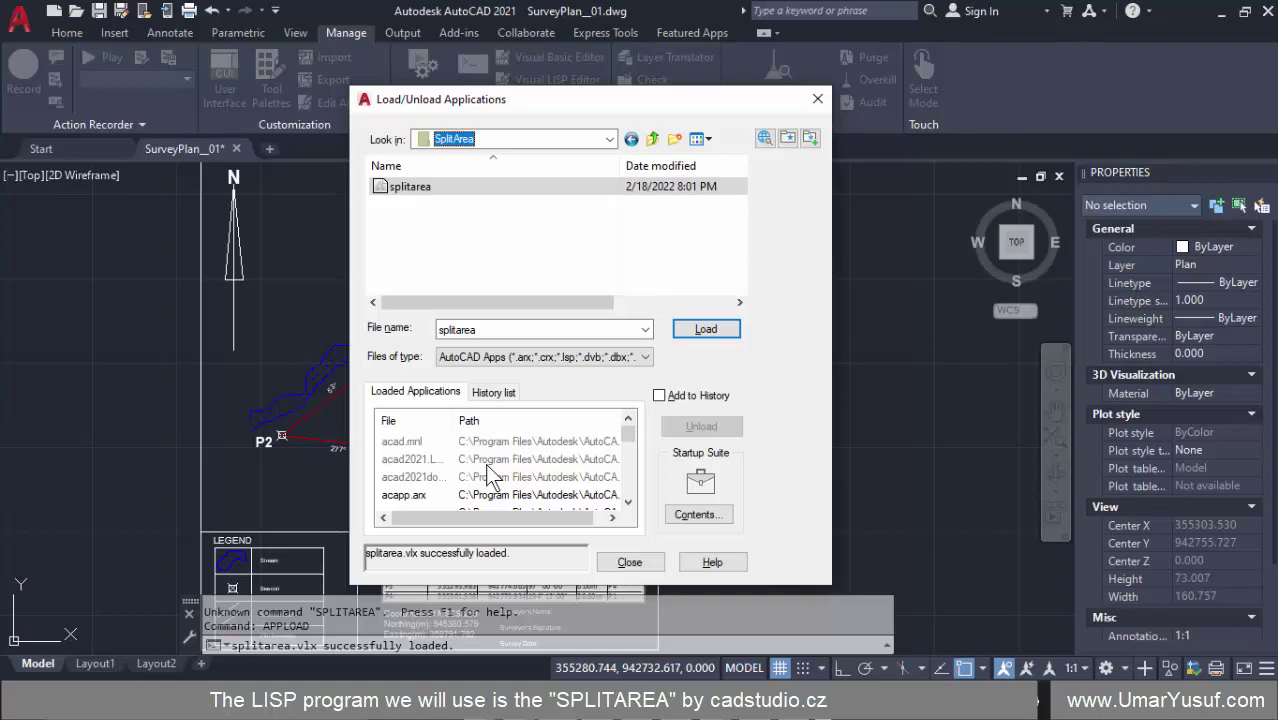
{"action": "key", "text": "Tab"}
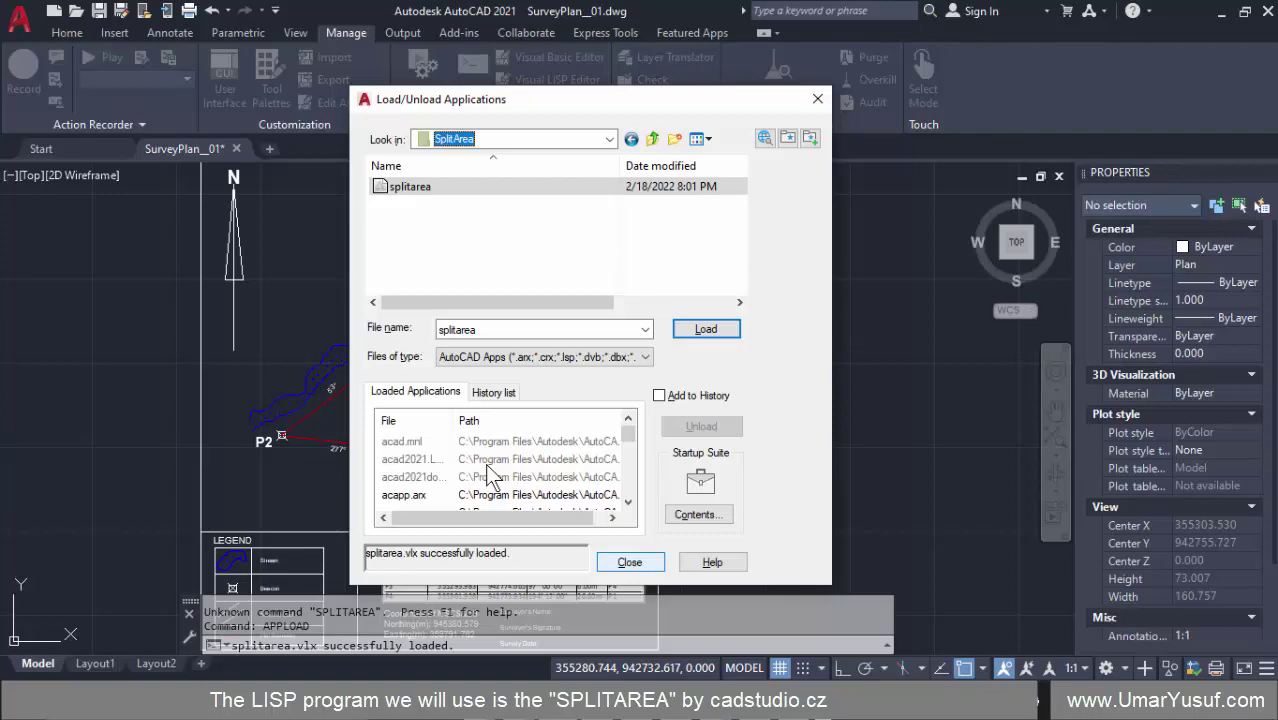
{"action": "key", "text": "Return"}
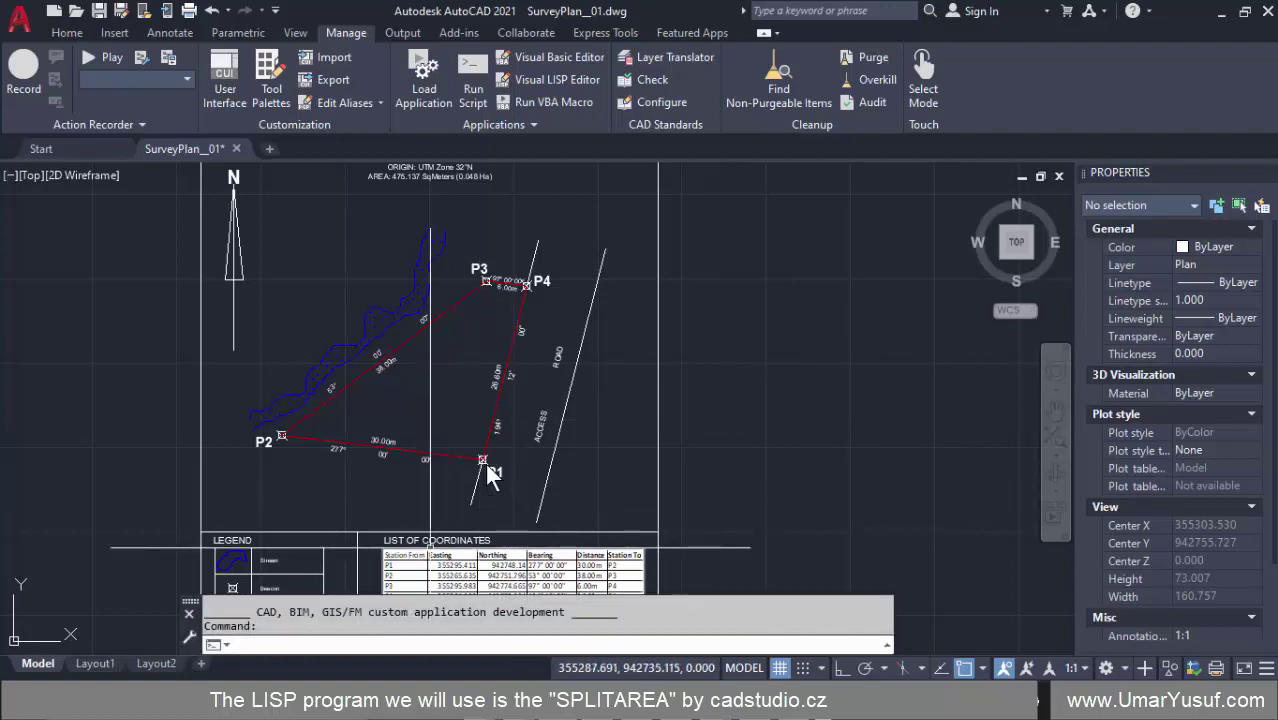
- Run the SPLITAREA command to test whether it is available, and cancel it without selecting a border
{"action": "type", "text": "SPLITAREA"}
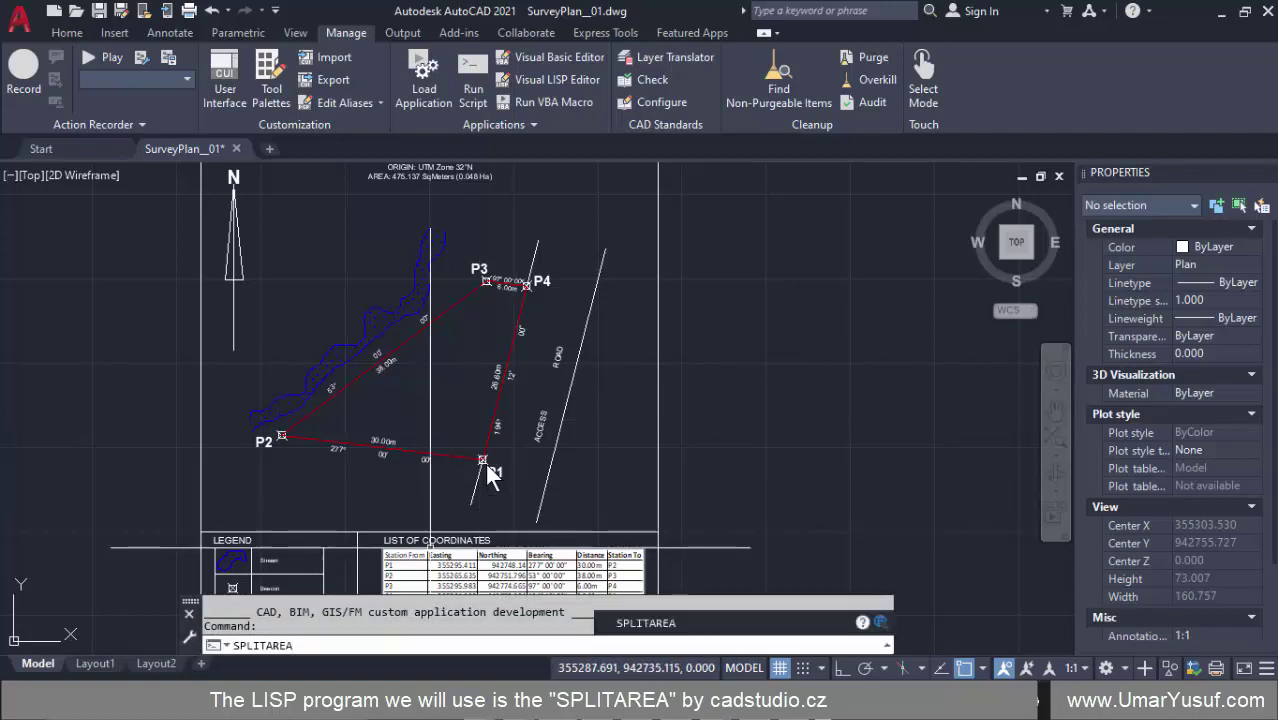
{"action": "key", "text": "Return"}
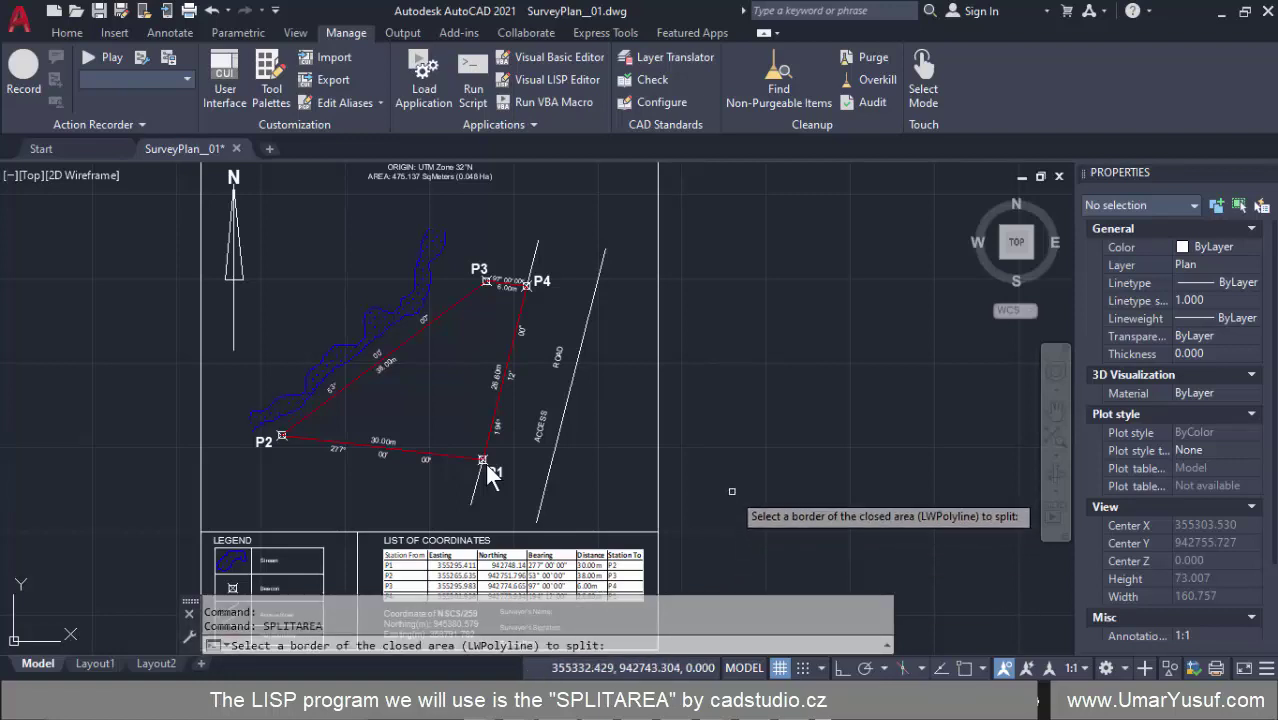
{"action": "key", "text": "Escape"}
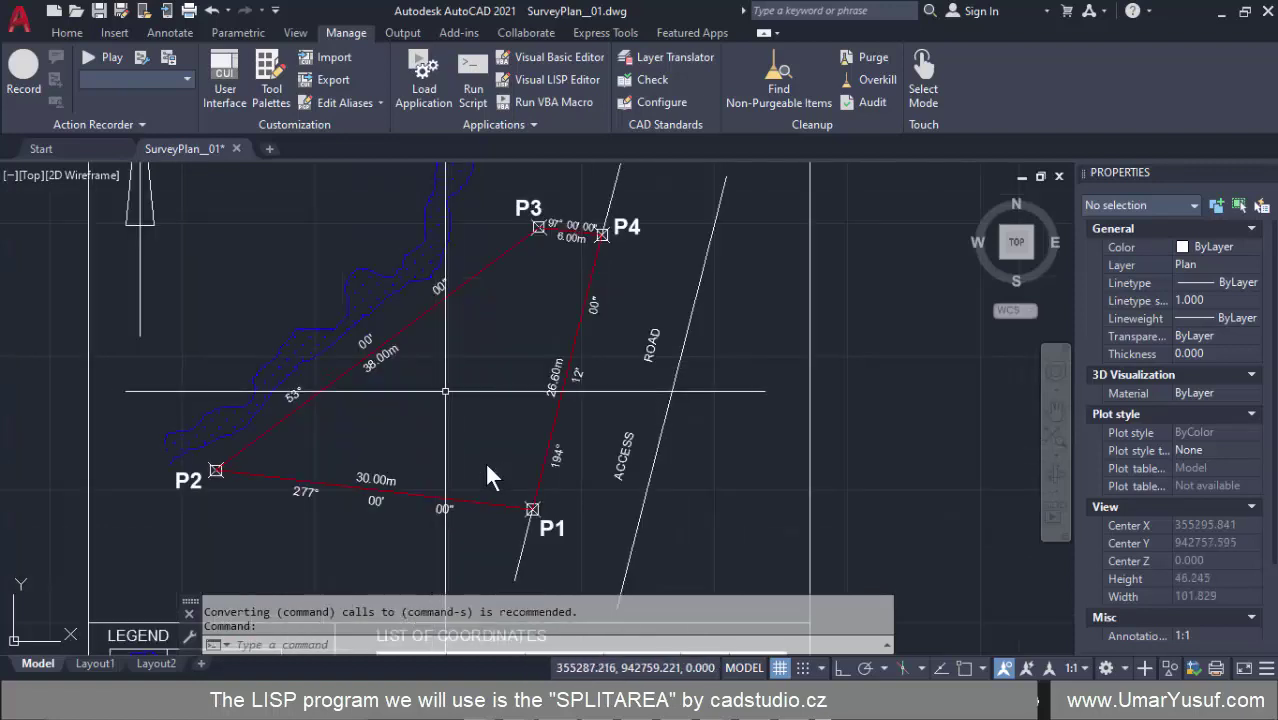
- Draw a wide rectangle with an area of about 2,253 square units in the empty space east of the survey plan
{"action": "scroll", "coordinate": [376, 368], "scroll_direction": "down", "scroll_amount": 3}
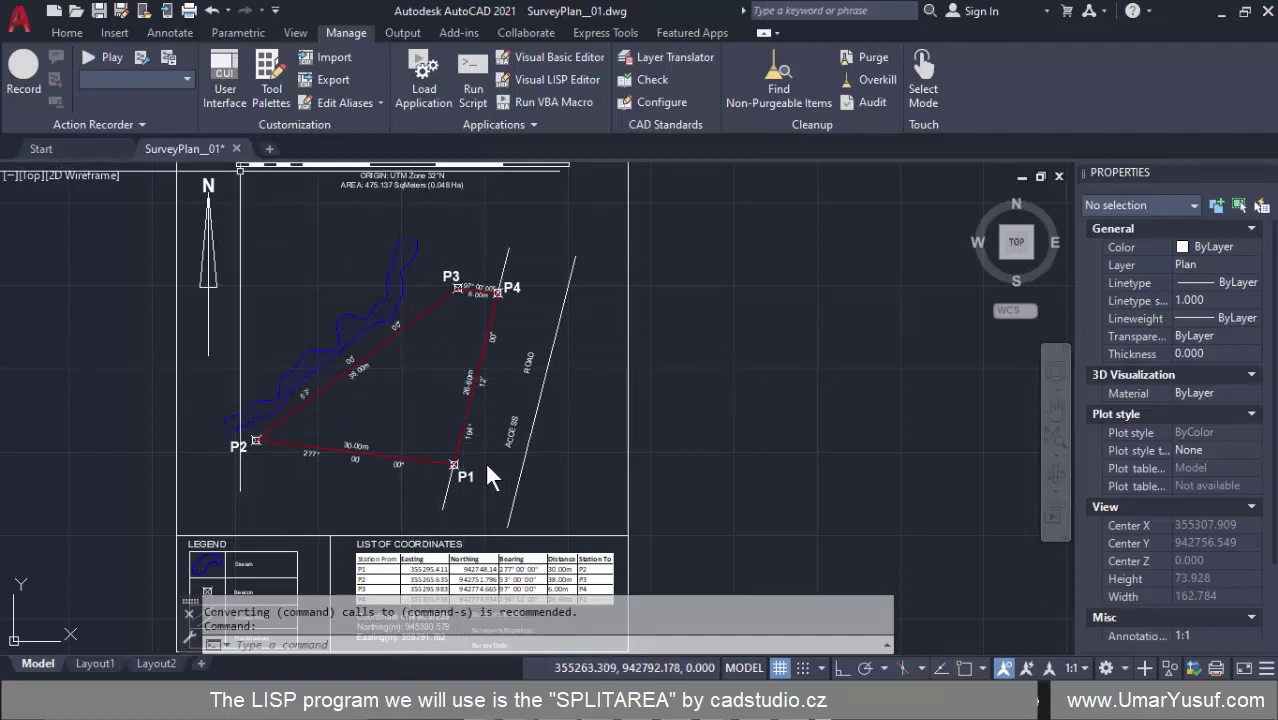
{"action": "left_click", "coordinate": [67, 32]}
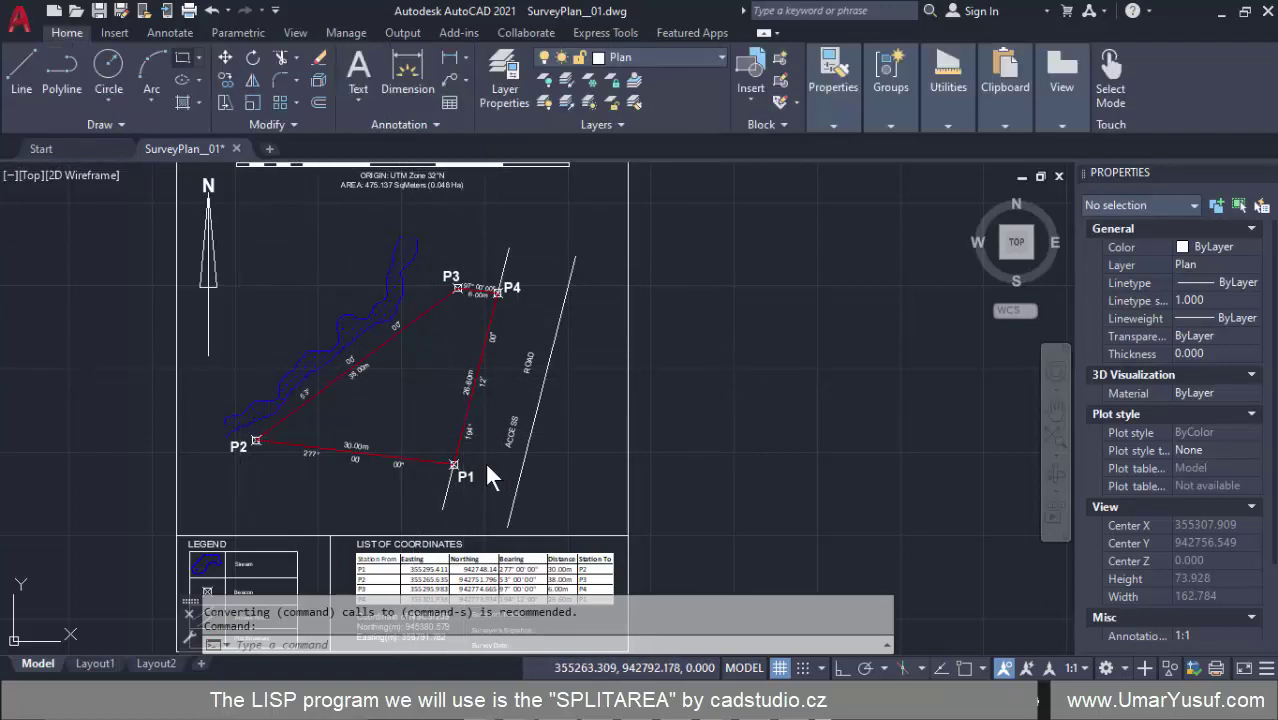
{"action": "left_click", "coordinate": [182, 57]}
{"action": "scroll", "coordinate": [85, 342], "scroll_direction": "down", "scroll_amount": 4}
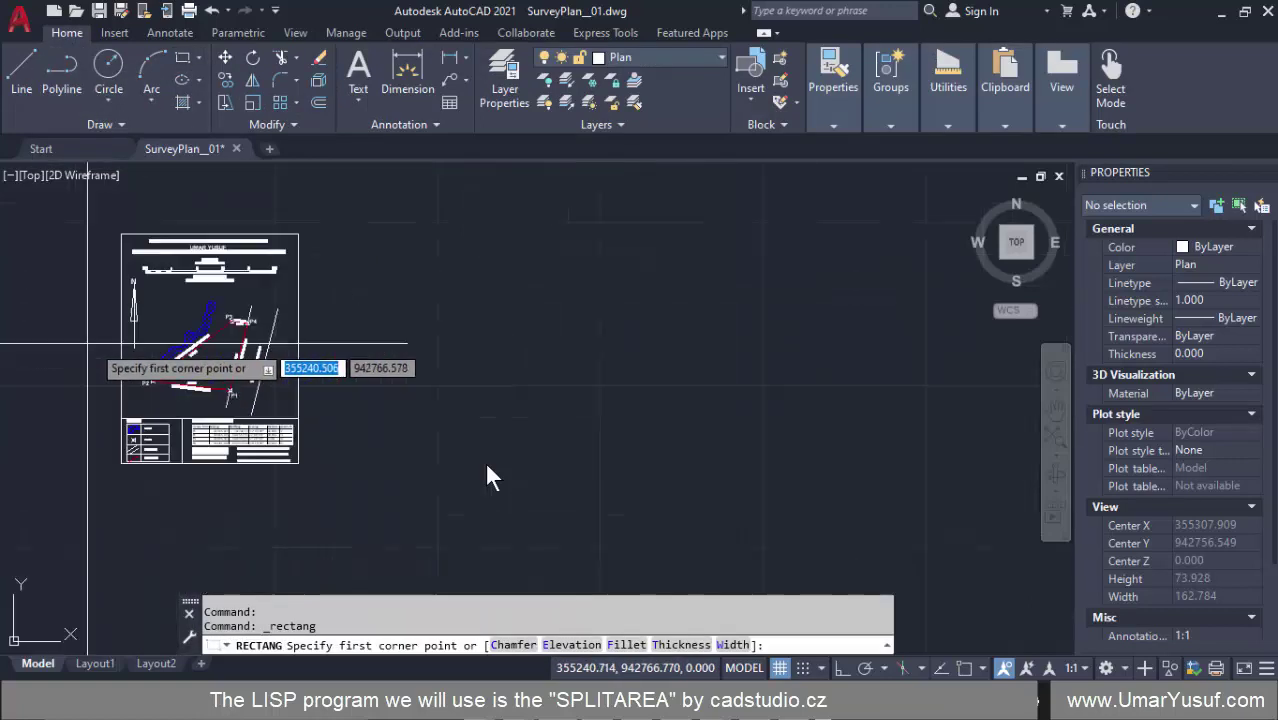
{"action": "left_click", "coordinate": [391, 294]}
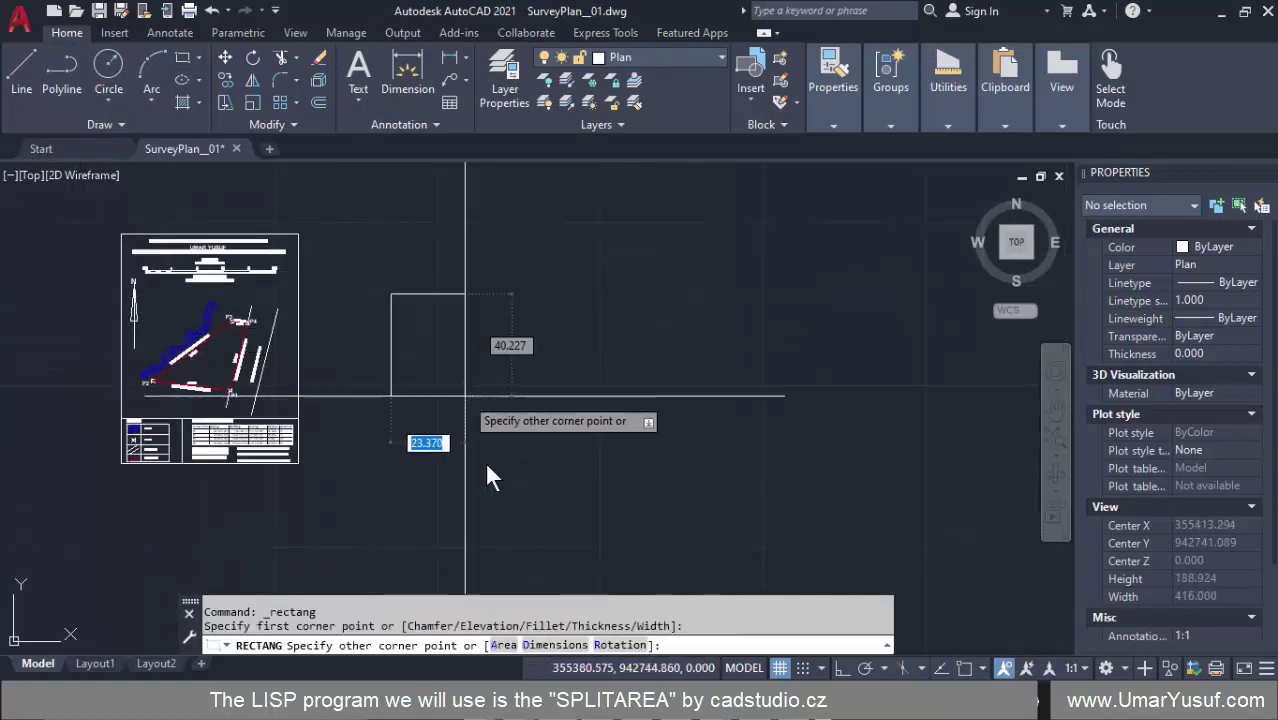
{"action": "left_click", "coordinate": [575, 377]}
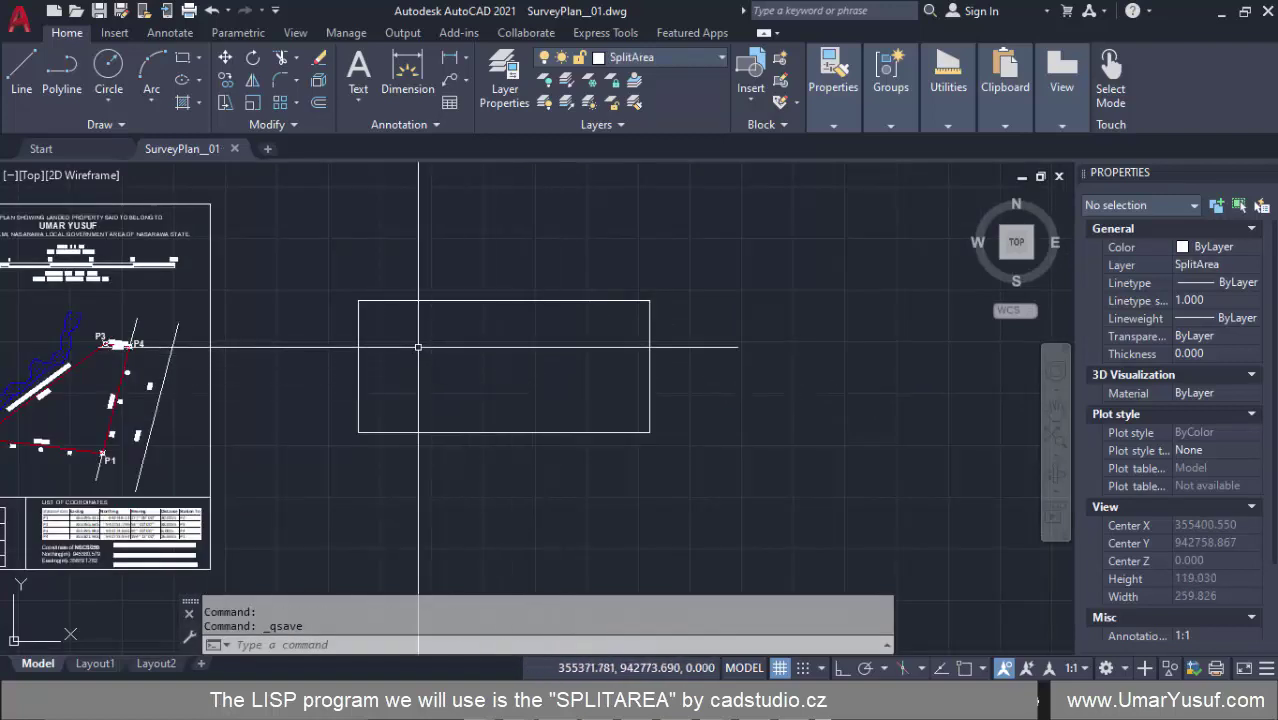
- Measure the area of the rectangle beside the survey plan, using the Object option
{"action": "scroll", "coordinate": [418, 347], "scroll_direction": "down", "scroll_amount": 1}
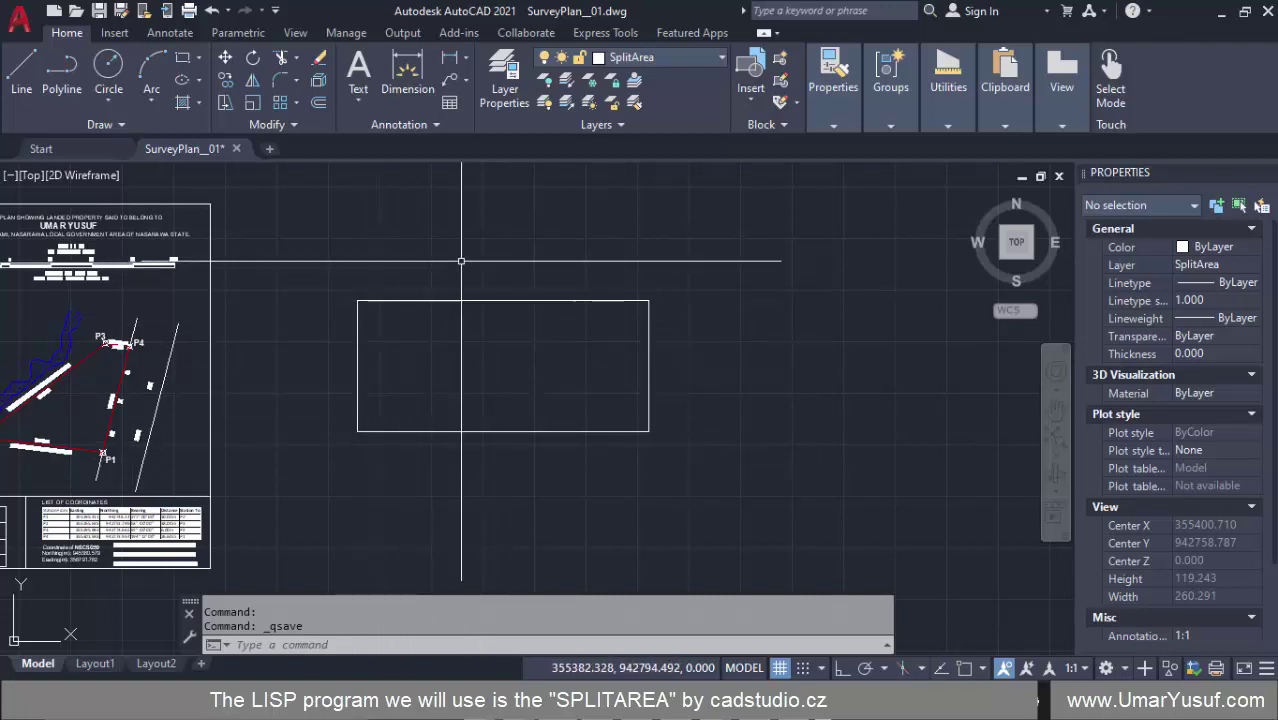
{"action": "left_click", "coordinate": [955, 78]}
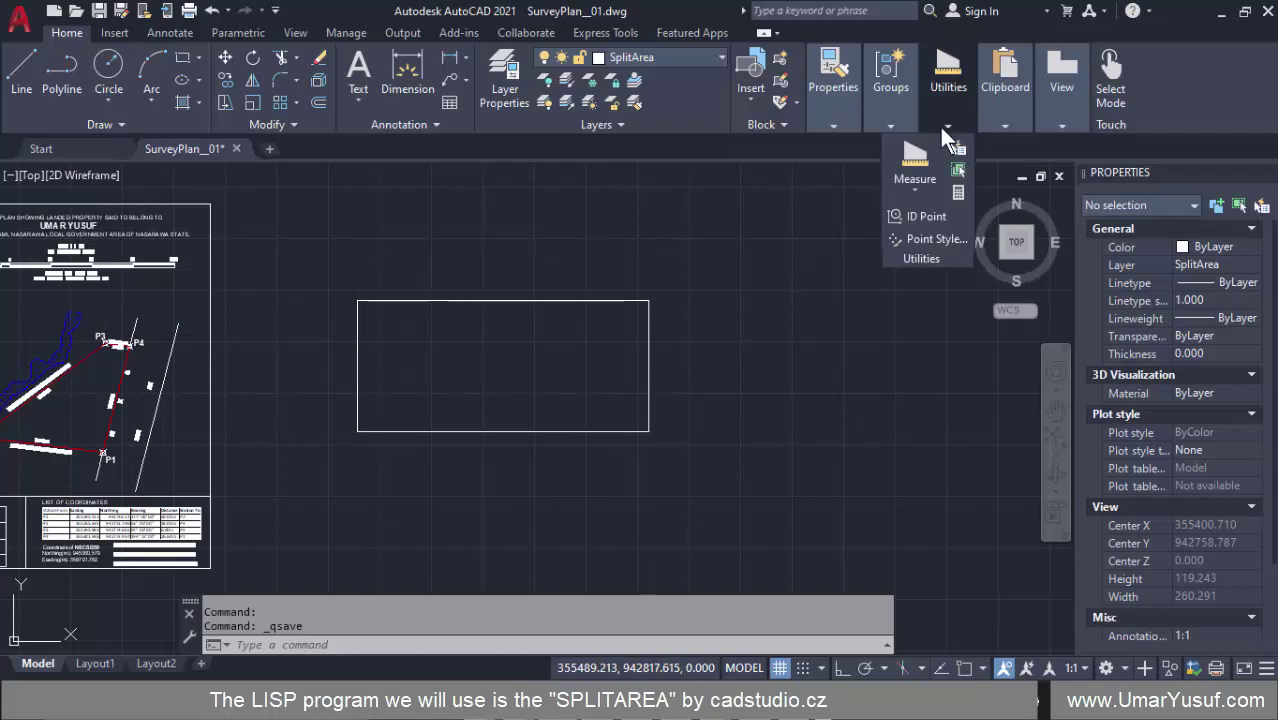
{"action": "left_click", "coordinate": [913, 168]}
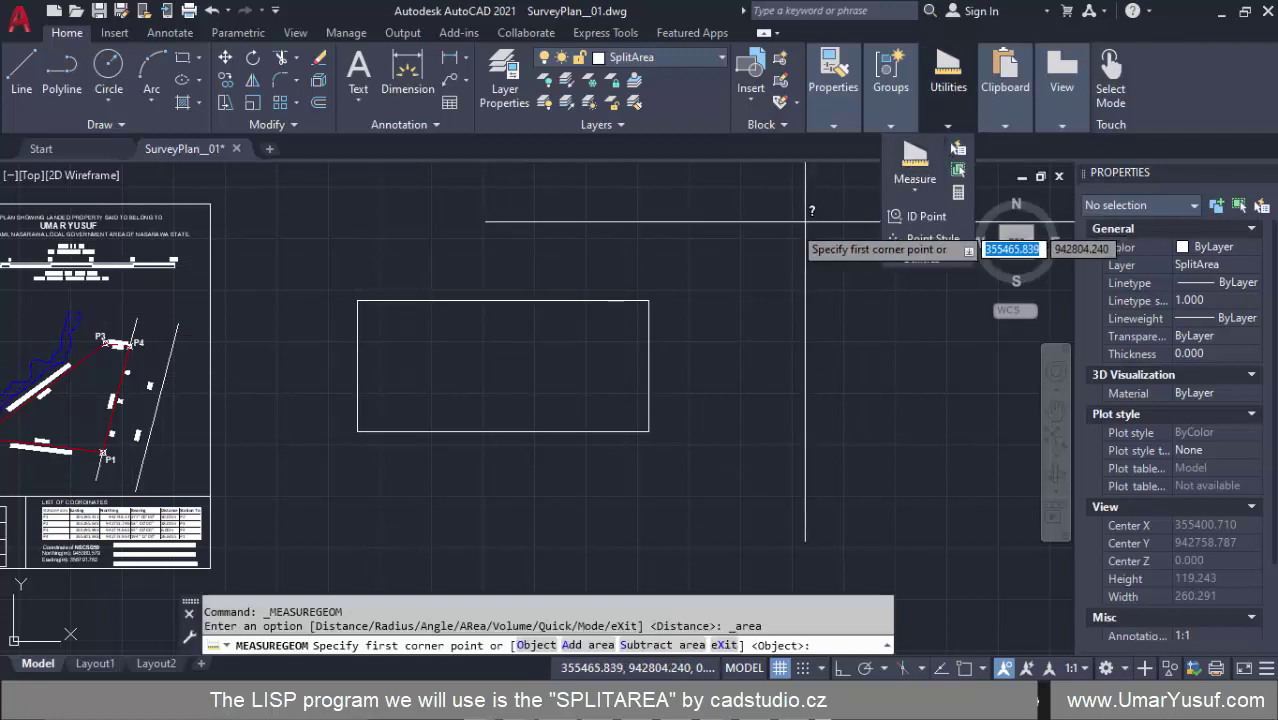
{"action": "left_click", "coordinate": [536, 646]}
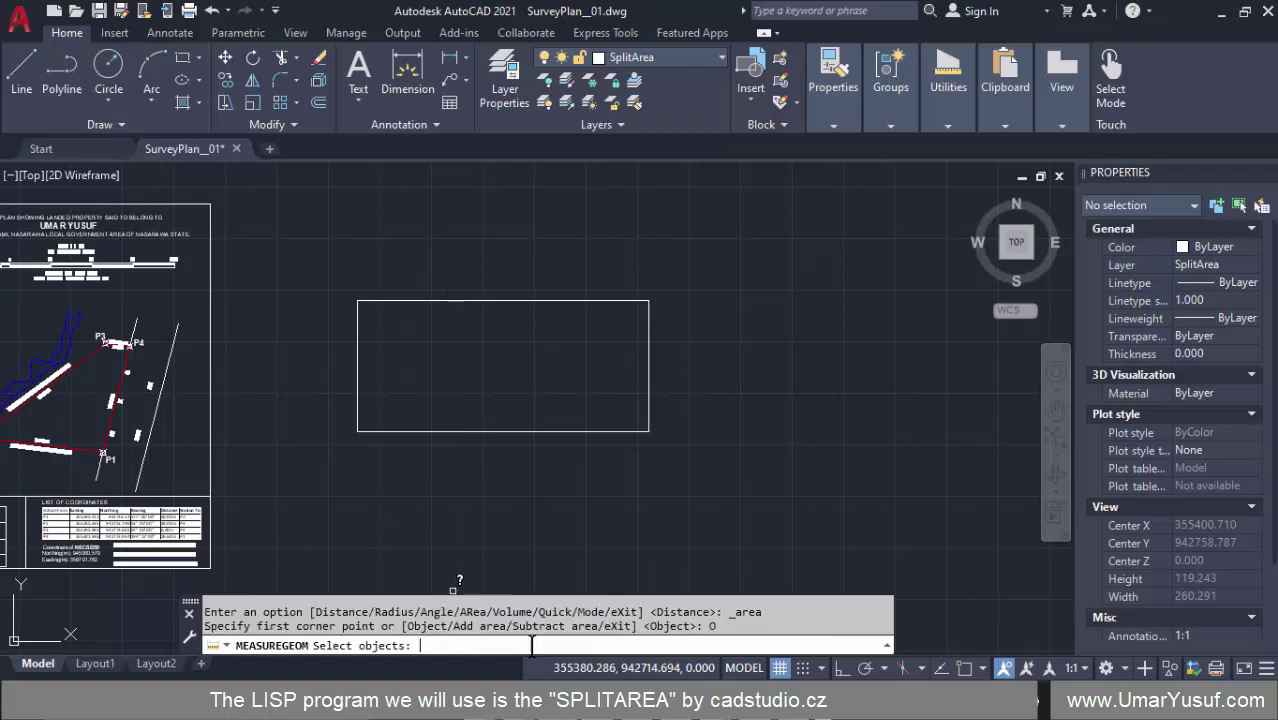
{"action": "left_click", "coordinate": [465, 299]}
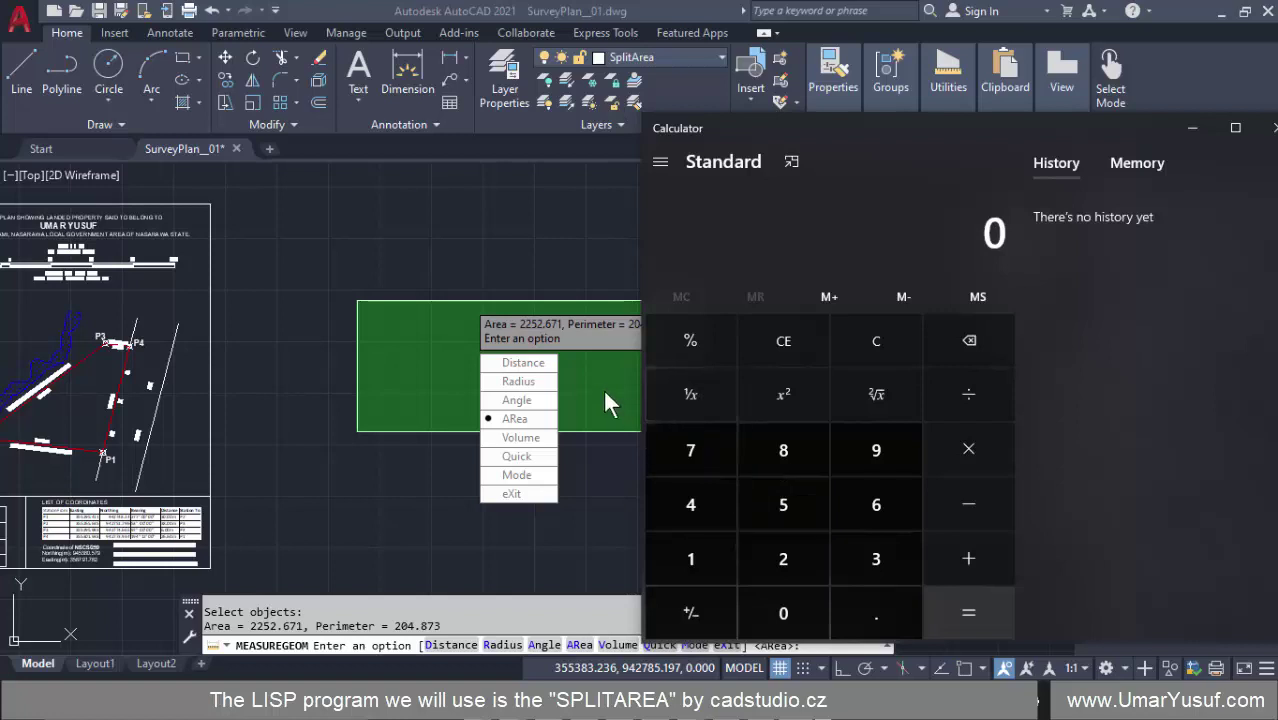
- Switch to Calculator and divide the rectangle's area, 2252.671, by 2
{"action": "left_click", "coordinate": [779, 557]}
{"action": "left_click", "coordinate": [779, 557]}
{"action": "left_click", "coordinate": [784, 510]}
{"action": "left_click", "coordinate": [793, 561]}
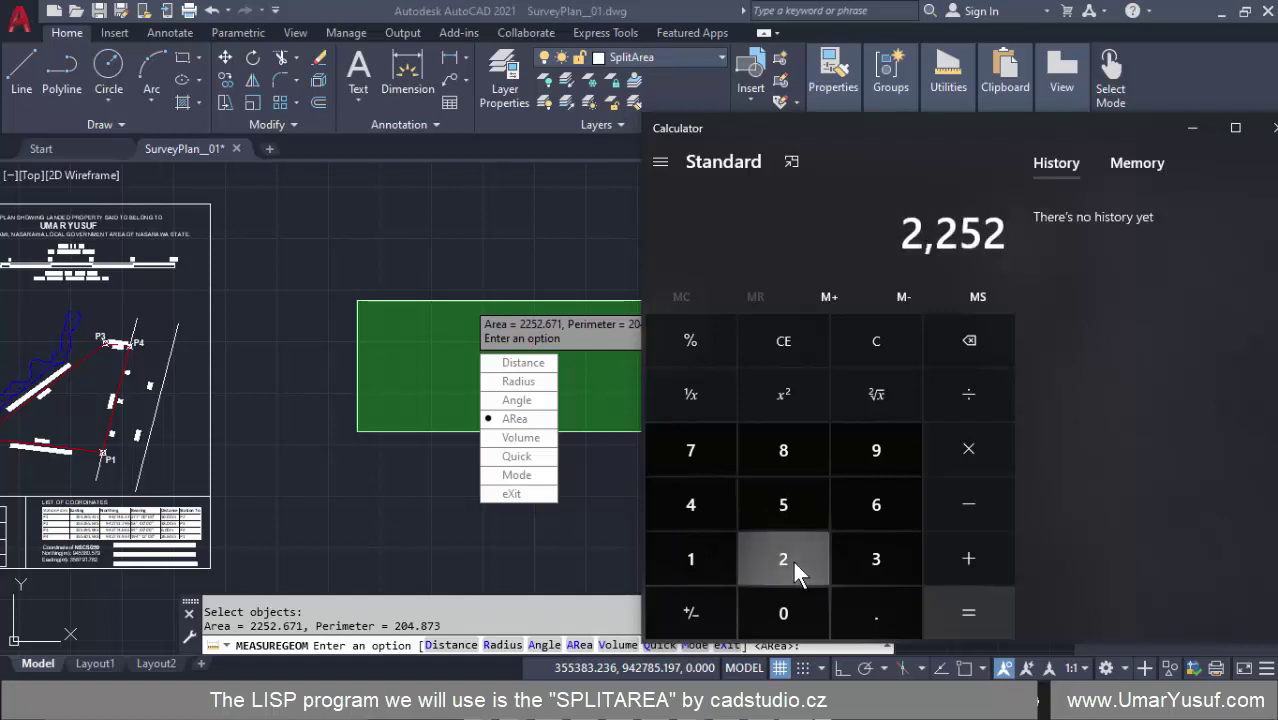
{"action": "left_click", "coordinate": [875, 605]}
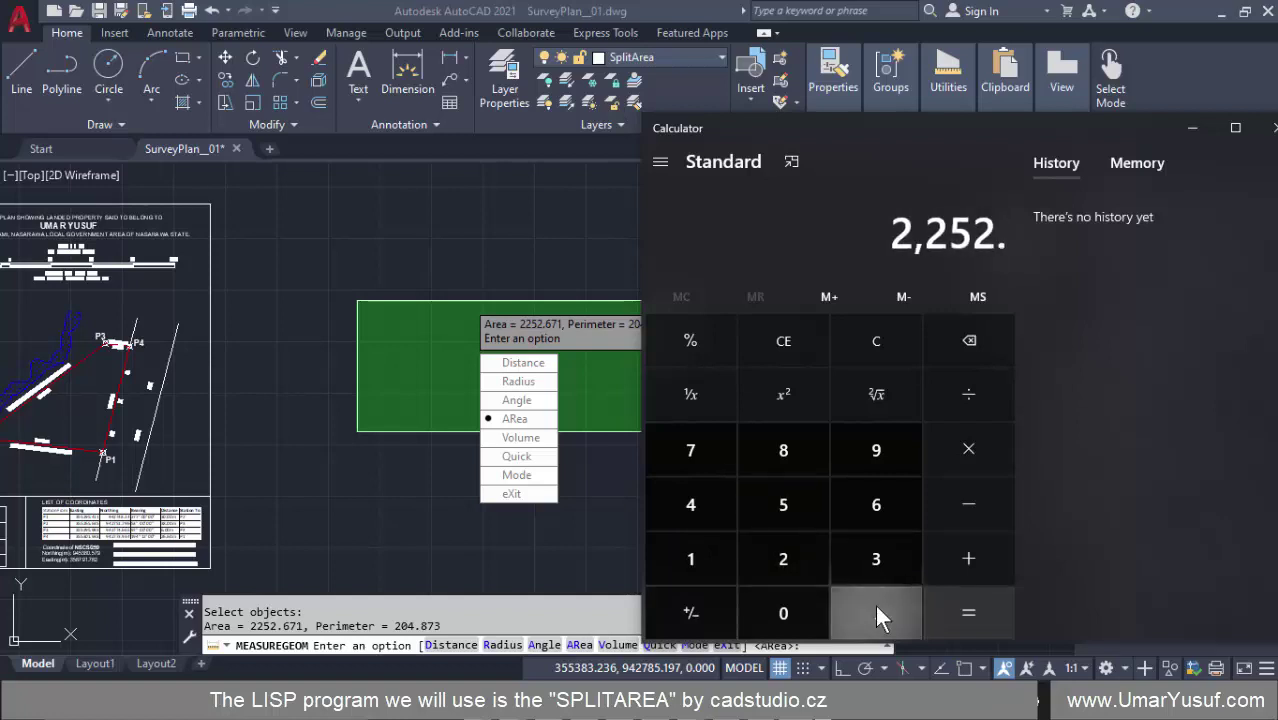
{"action": "left_click", "coordinate": [862, 510]}
{"action": "left_click", "coordinate": [692, 452]}
{"action": "left_click", "coordinate": [690, 558]}
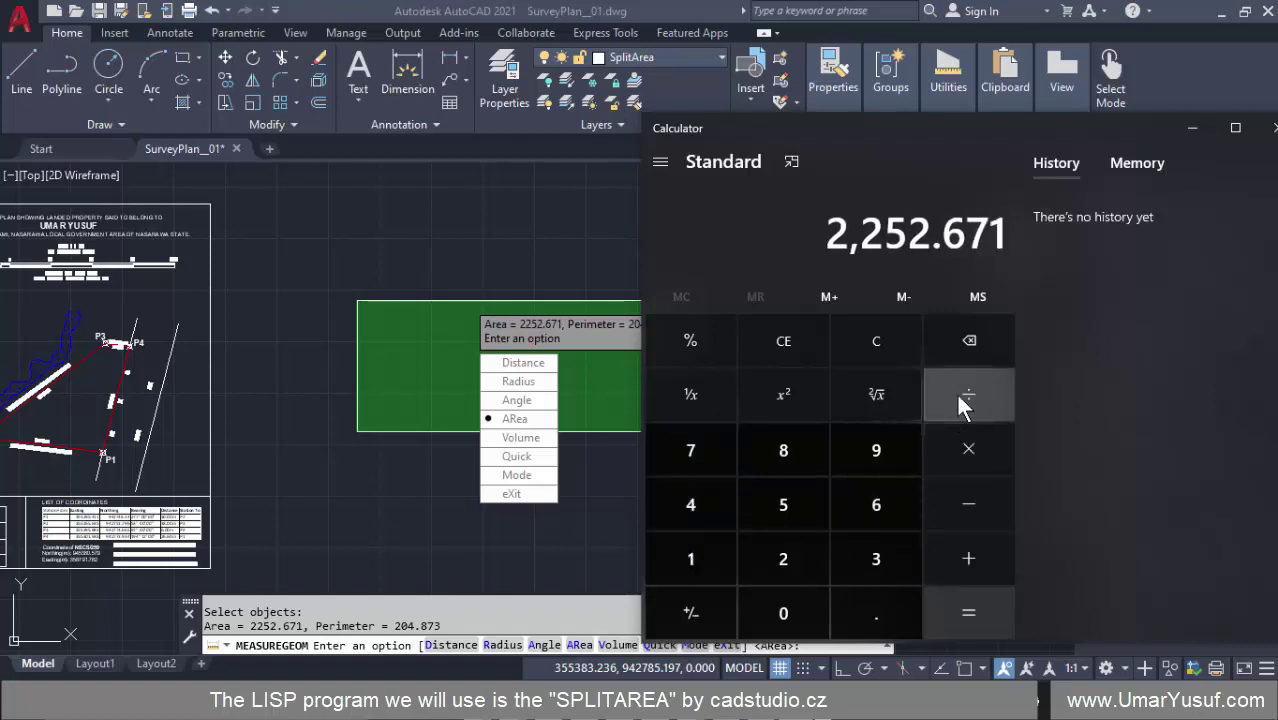
{"action": "left_click", "coordinate": [958, 398]}
{"action": "left_click", "coordinate": [818, 560]}
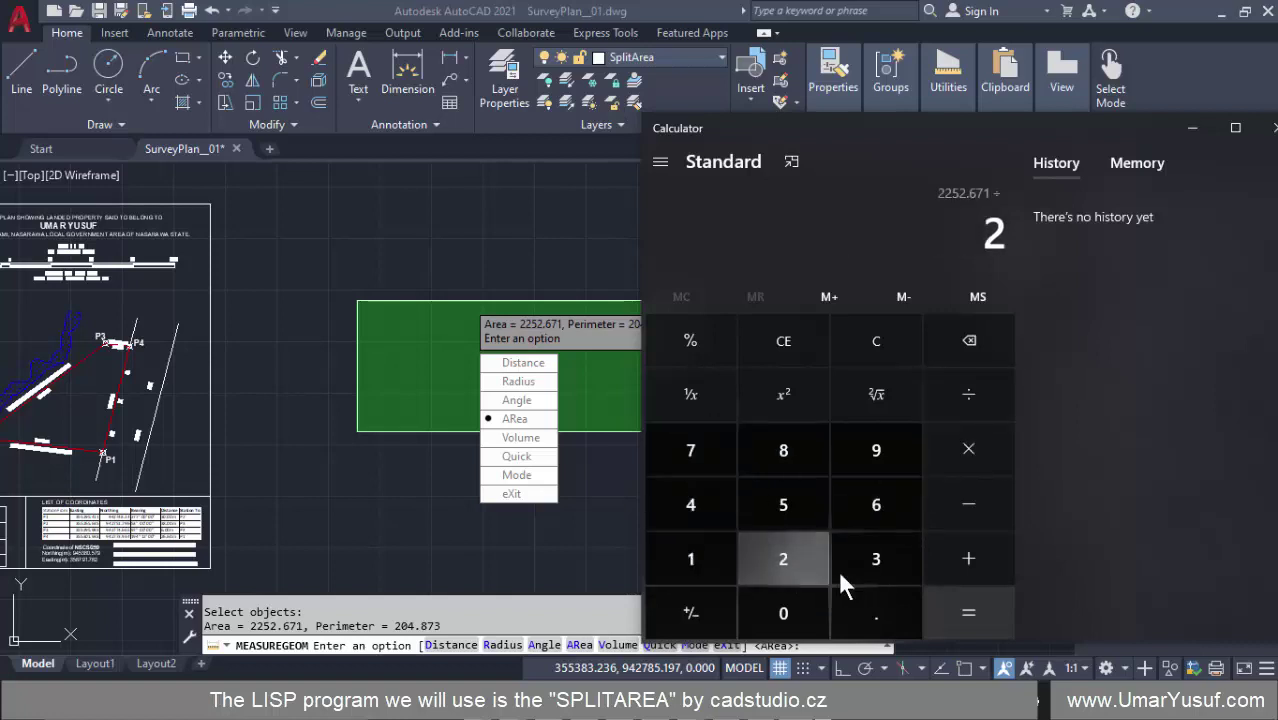
{"action": "left_click", "coordinate": [968, 613]}
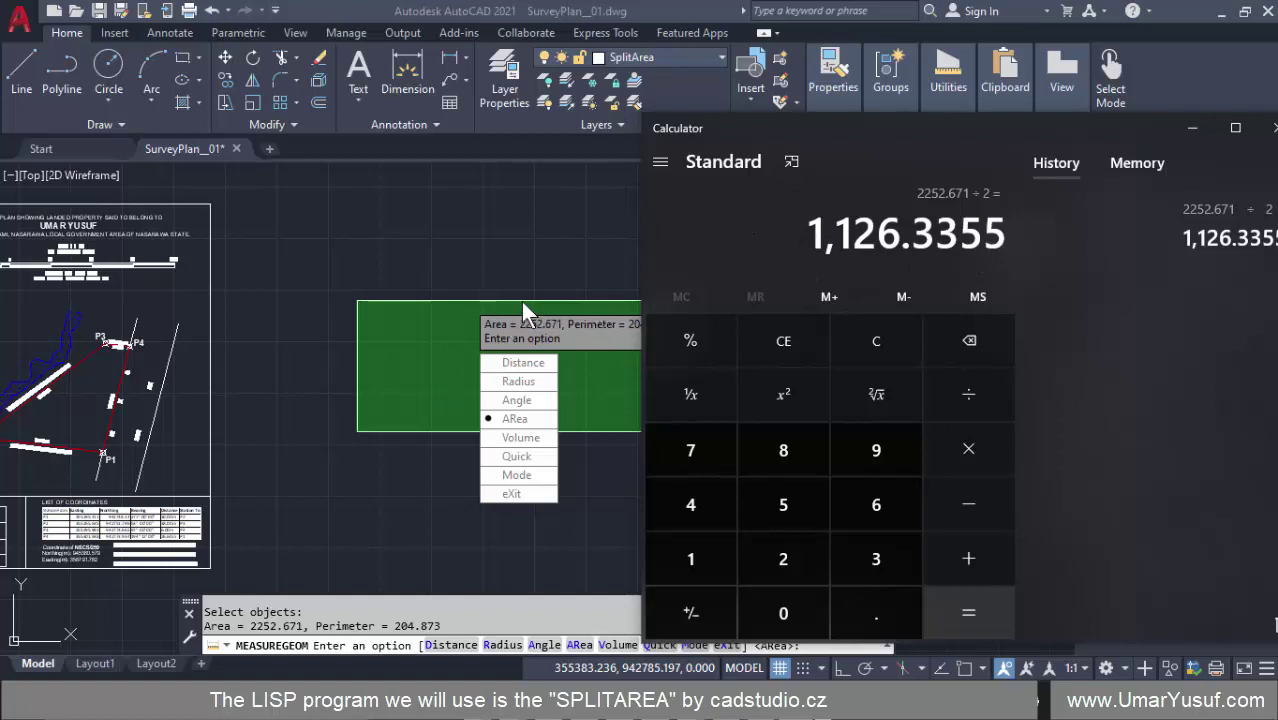
- Return to AutoCAD, end the area measurement, and check the halved area in Calculator once more
{"action": "left_click", "coordinate": [1177, 12]}
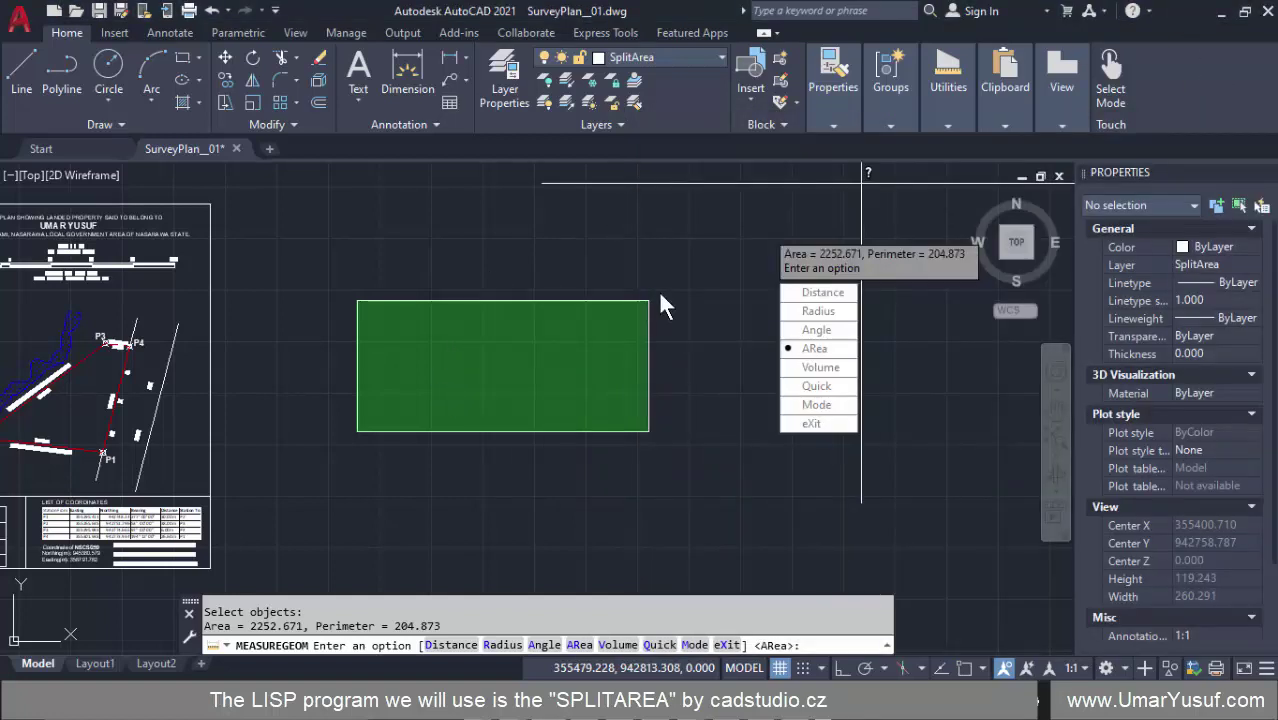
{"action": "key", "text": "Escape"}
{"action": "key", "text": "alt+Tab"}
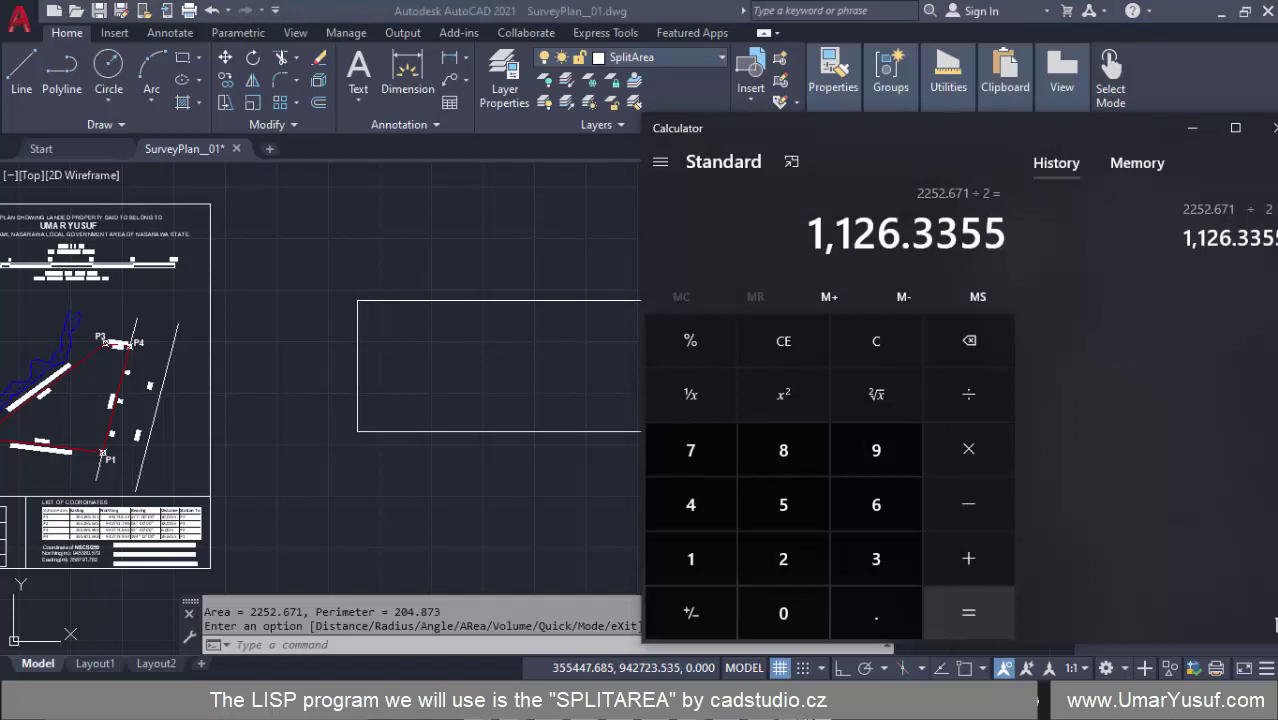
{"action": "key", "text": "alt+Tab"}
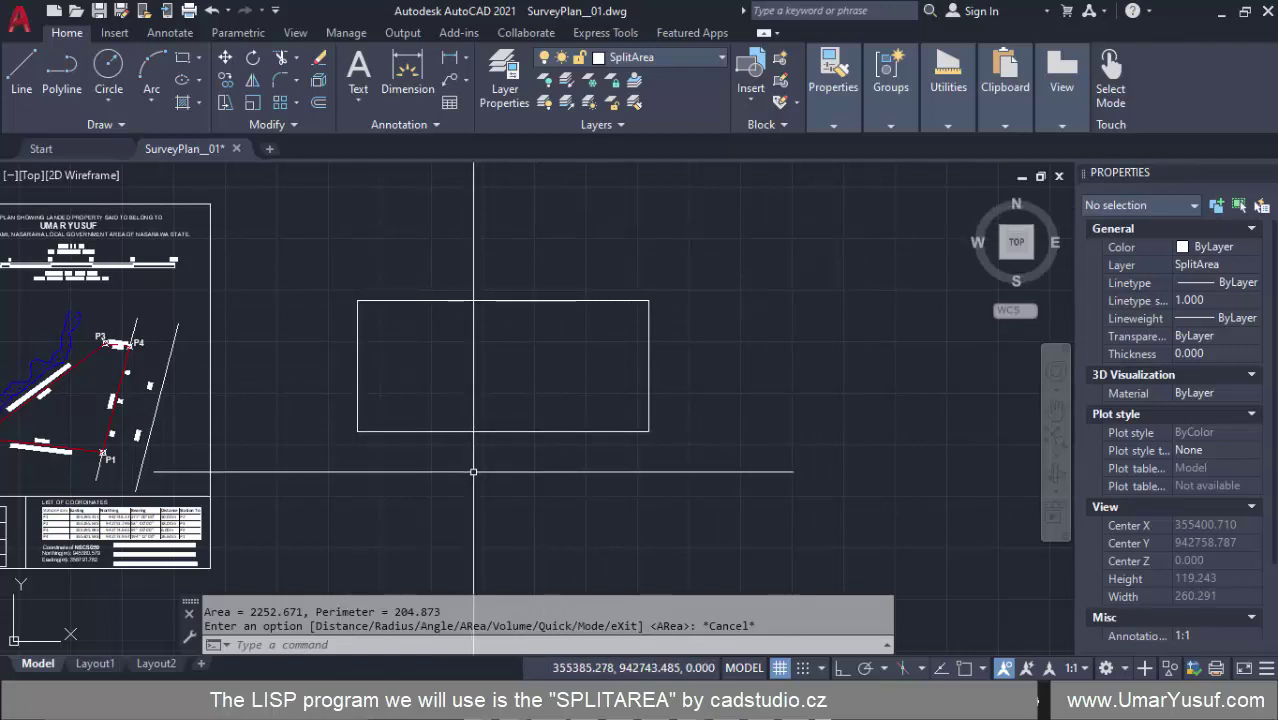
- Run SPLITAREA on the test rectangle by Number with a divider of 2, using the Direction and Boundaries options
{"action": "type", "text": "spl"}
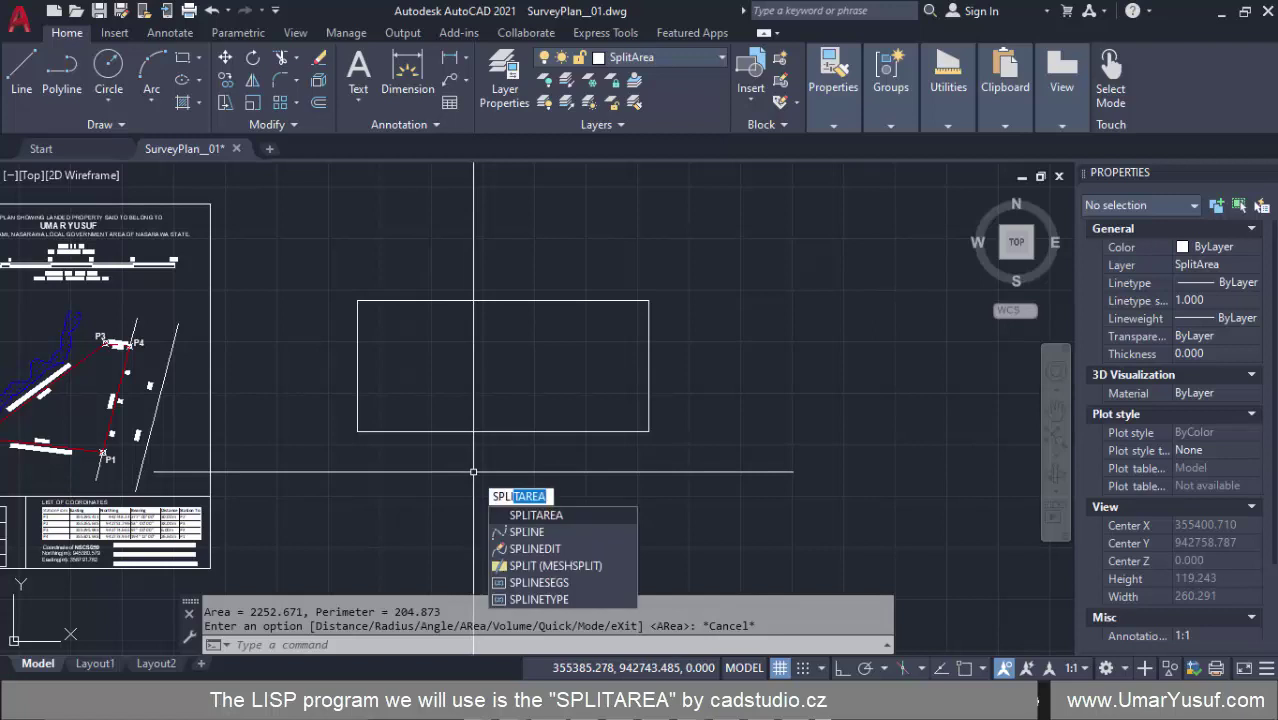
{"action": "type", "text": "i"}
{"action": "key", "text": "Return"}
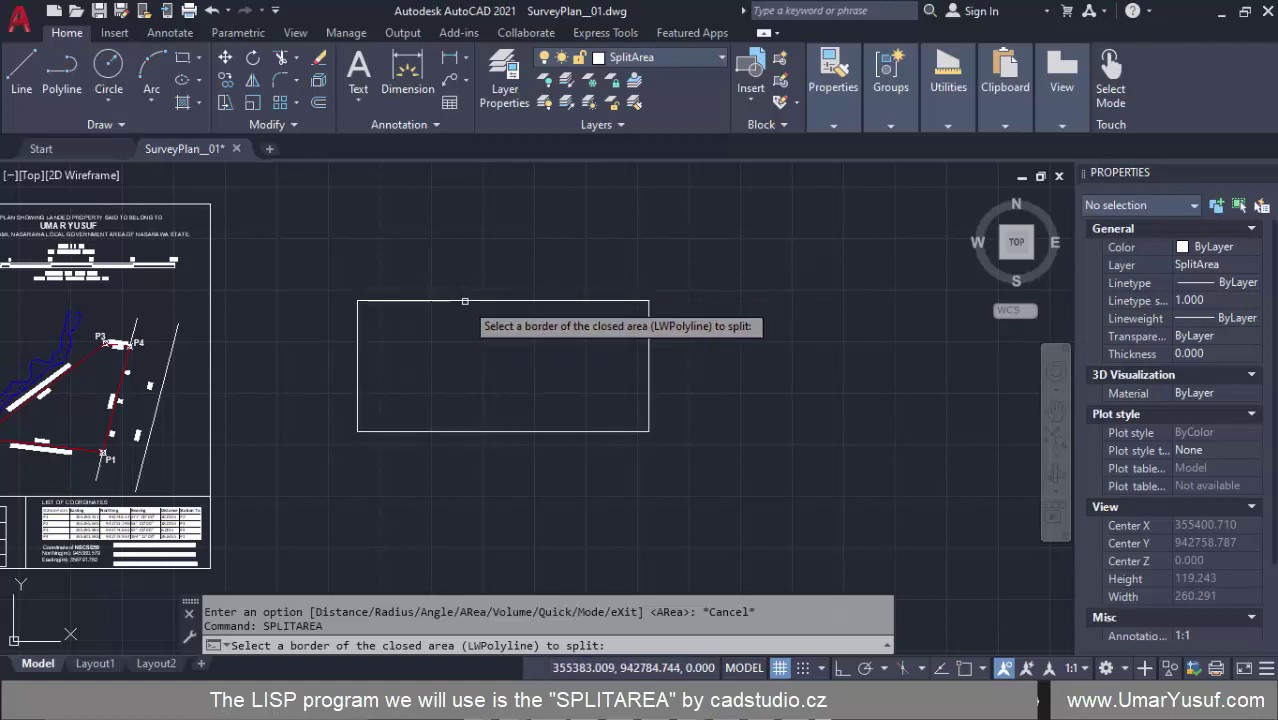
{"action": "left_click", "coordinate": [463, 300]}
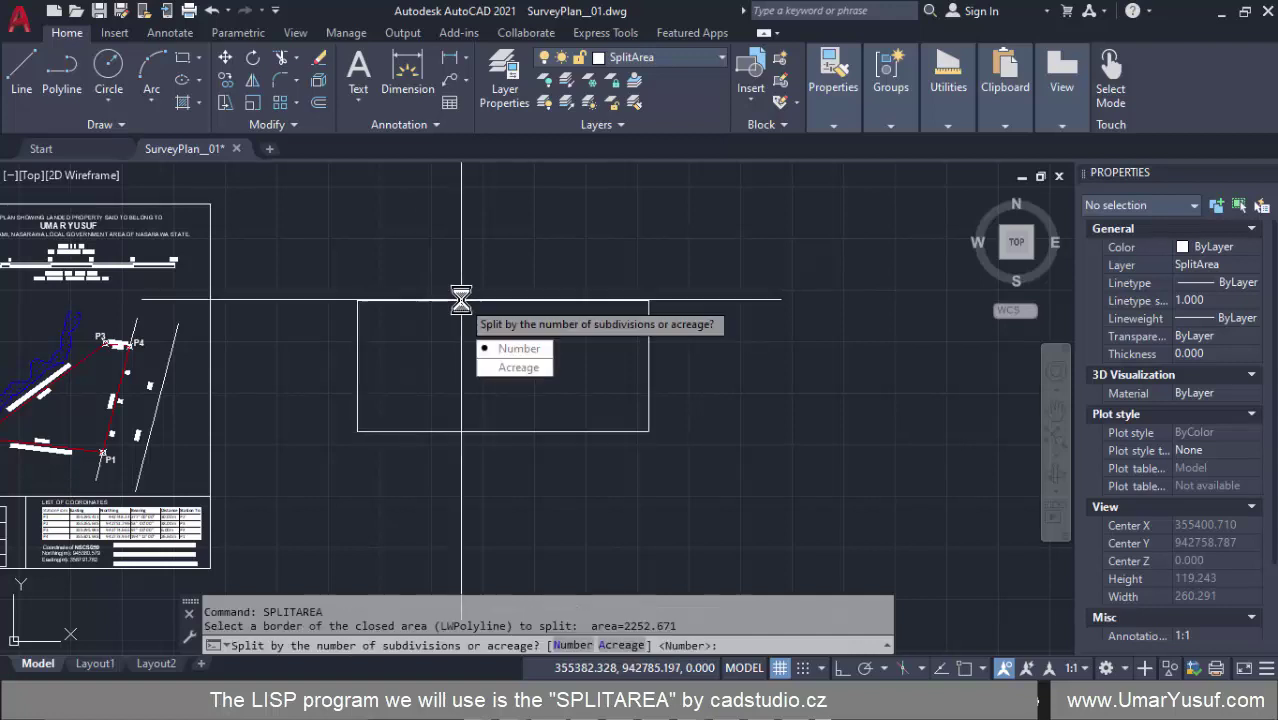
{"action": "left_click", "coordinate": [518, 349]}
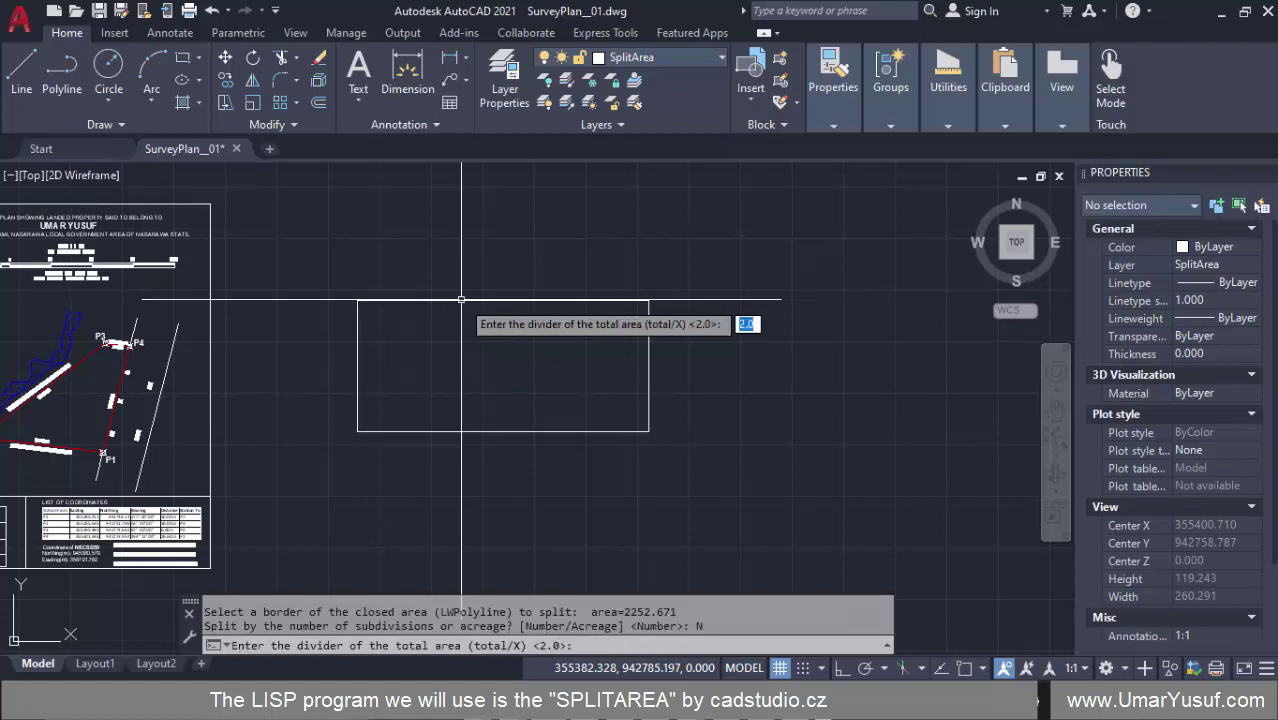
{"action": "type", "text": "2"}
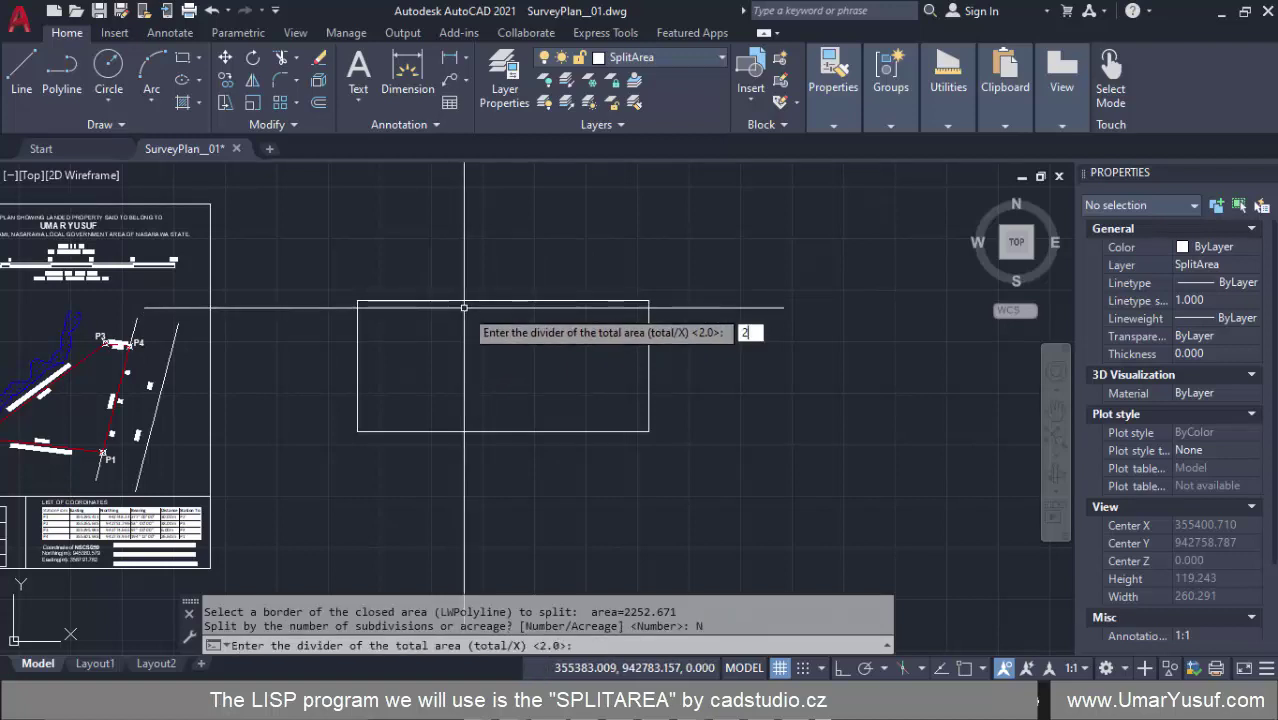
{"action": "key", "text": "Return"}
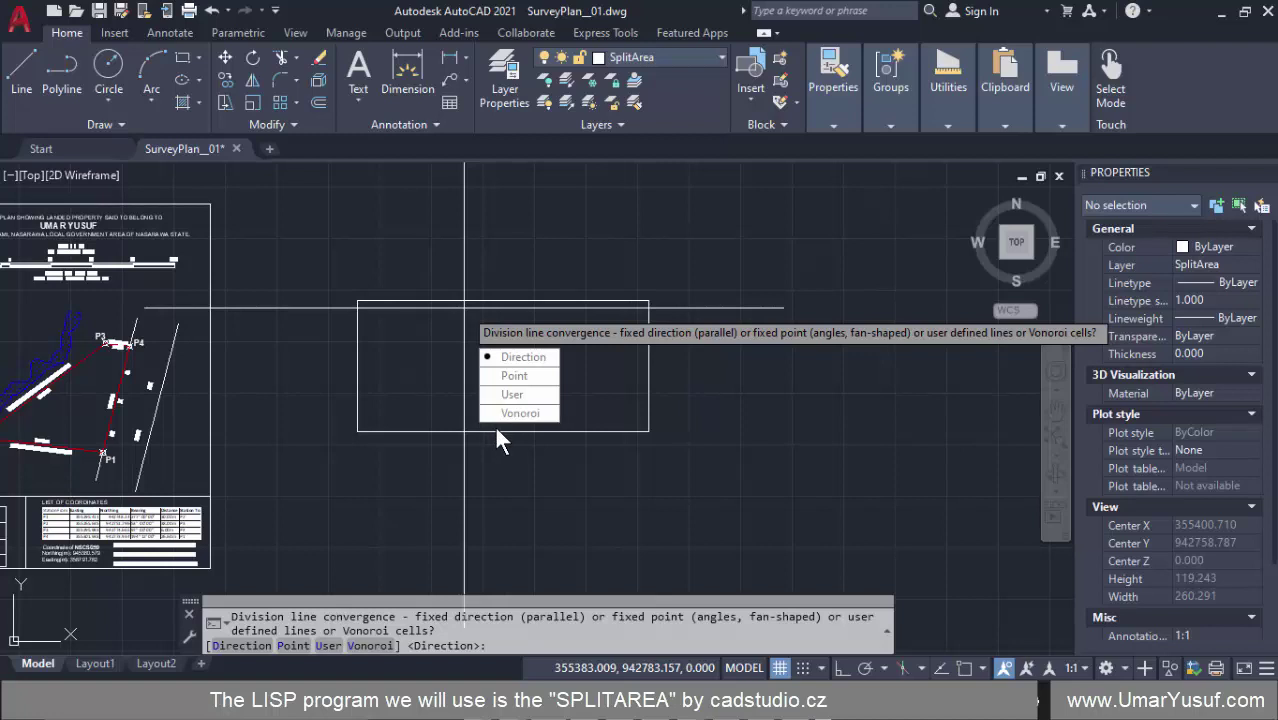
{"action": "left_click", "coordinate": [527, 363]}
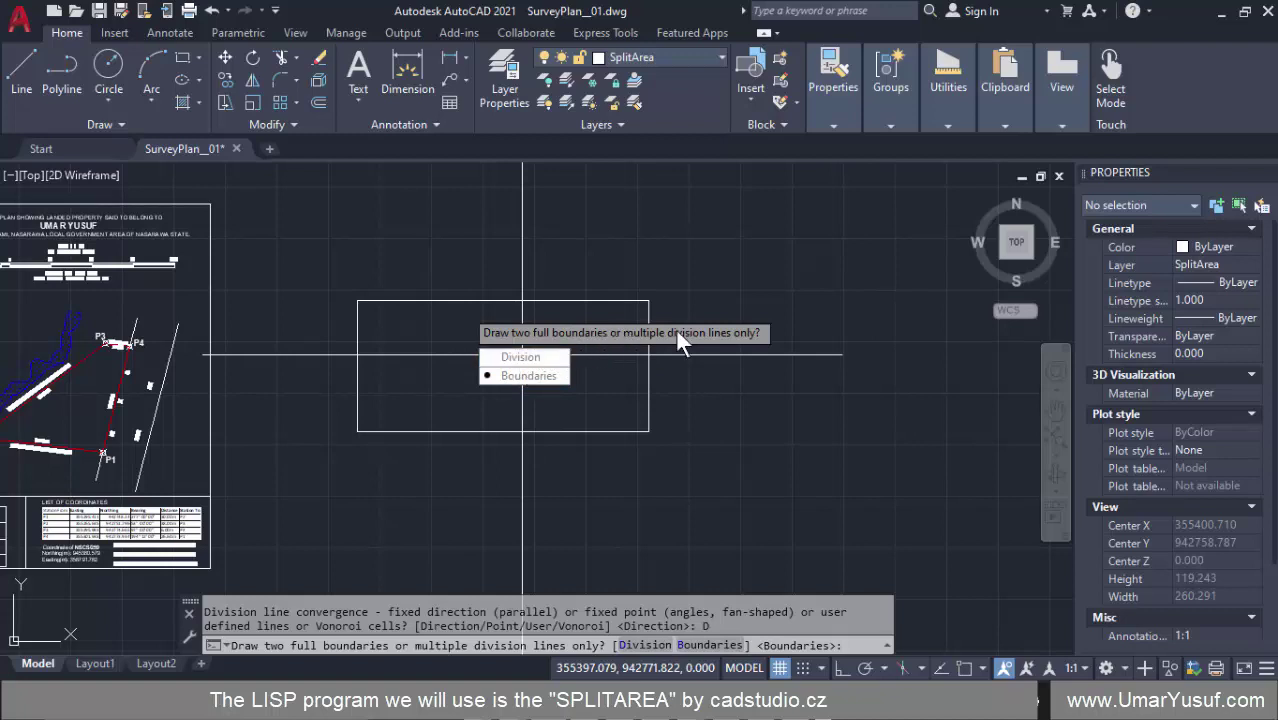
{"action": "left_click", "coordinate": [523, 378]}
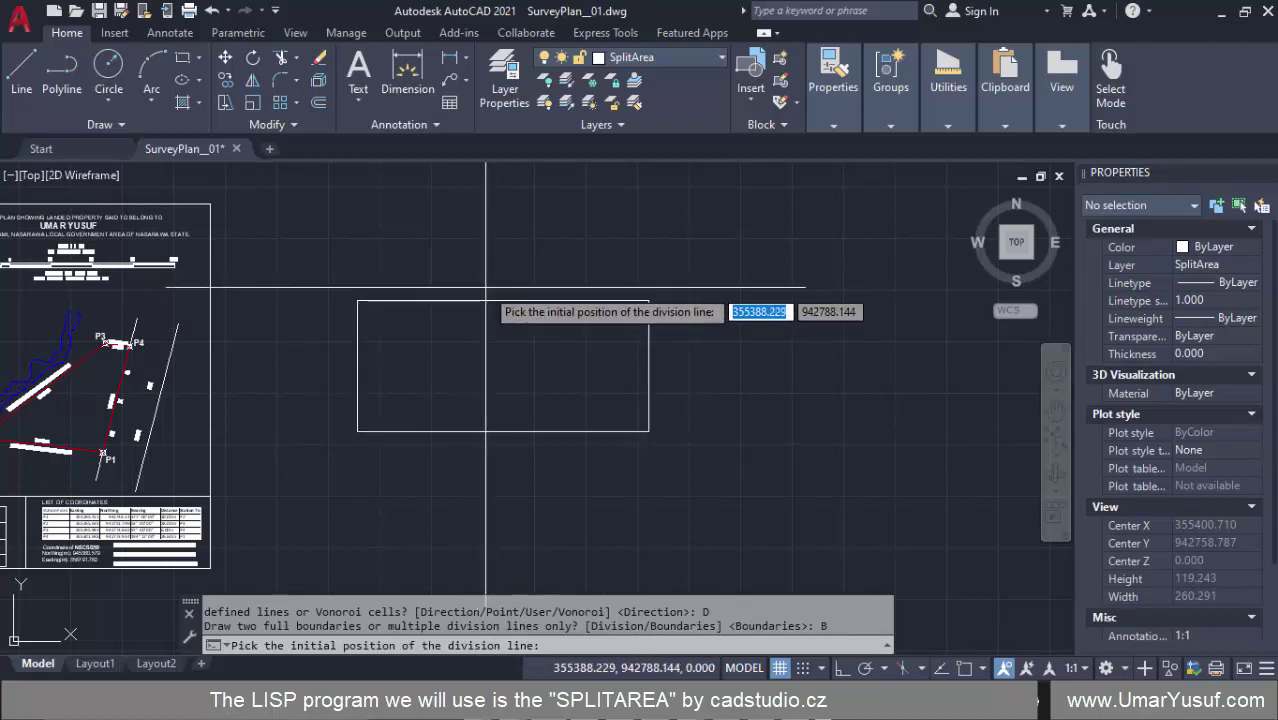
- Define a slightly slanted division line across the rectangle's middle, with the east part as the first lot and the west part as the remainder
{"action": "left_click", "coordinate": [488, 294]}
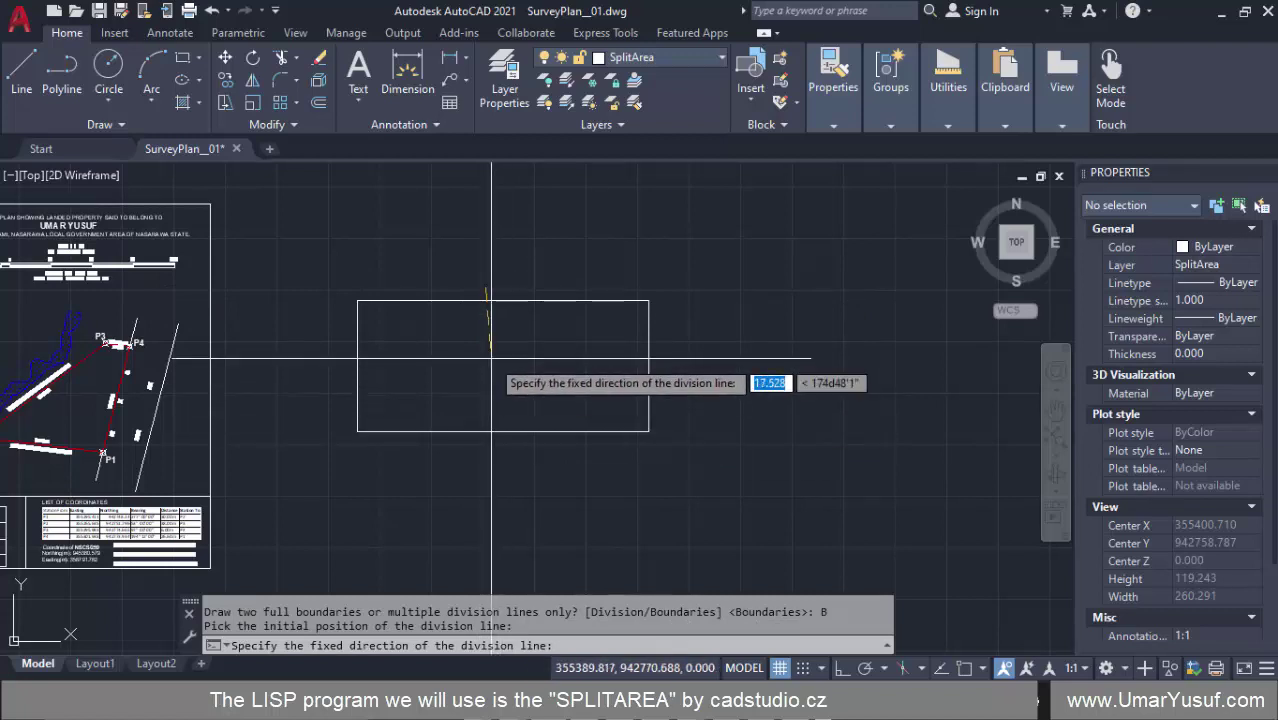
{"action": "left_click", "coordinate": [506, 454]}
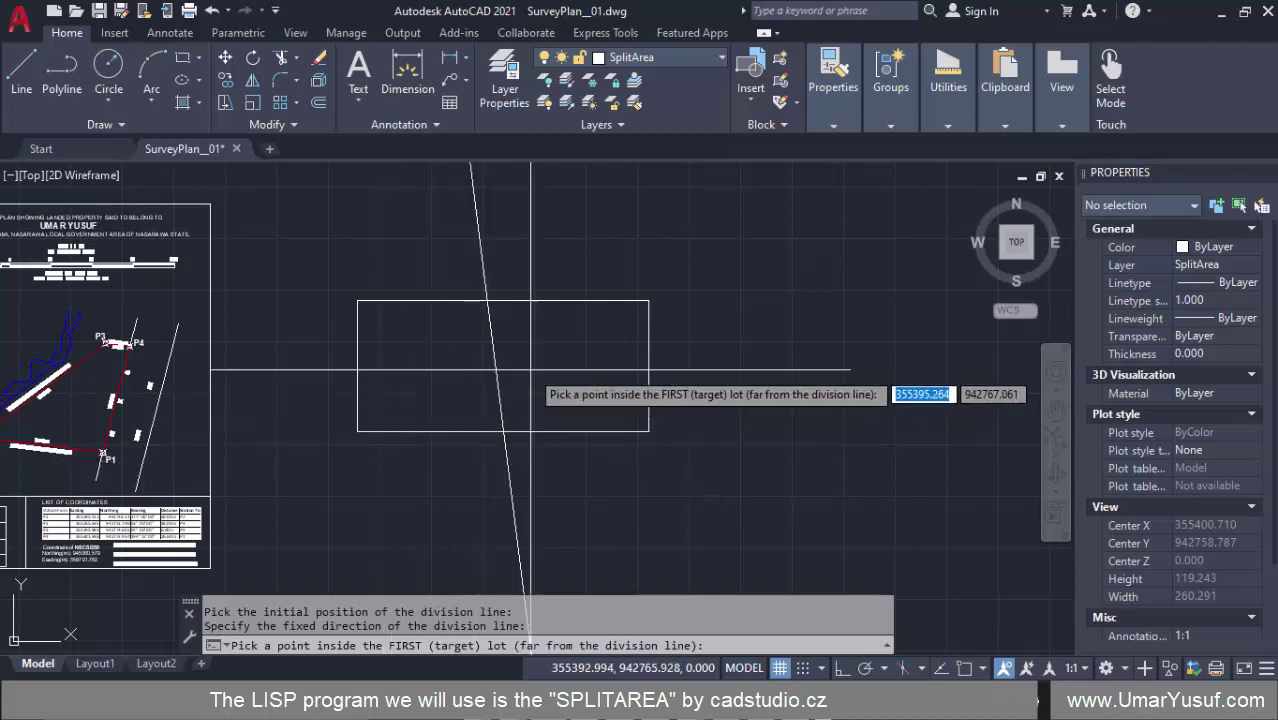
{"action": "left_click", "coordinate": [597, 357]}
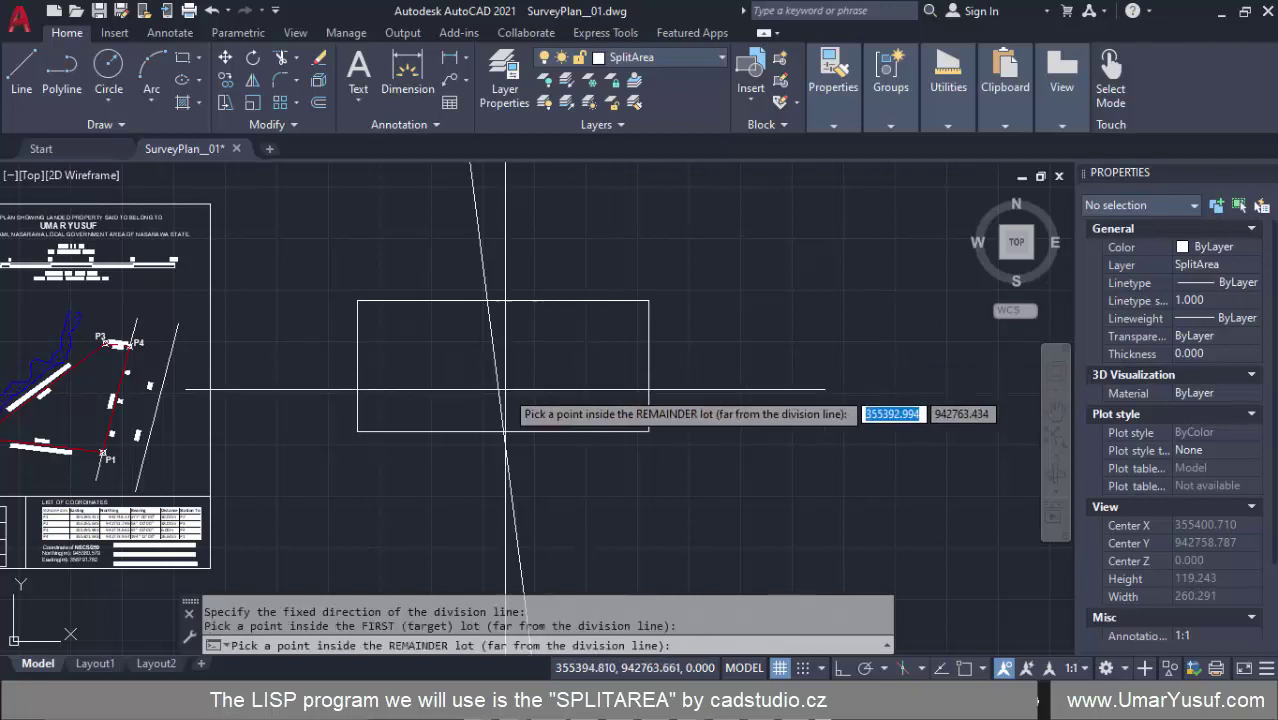
{"action": "left_click", "coordinate": [386, 366]}
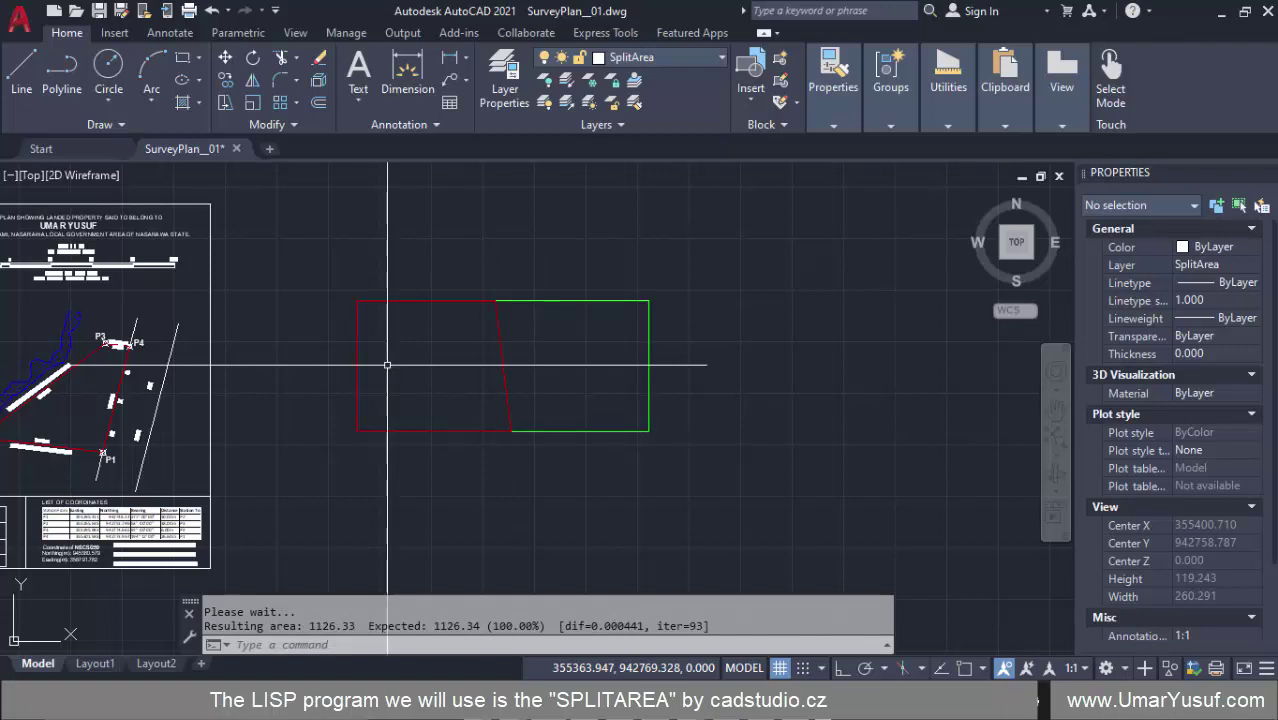
- Select the red lot and the green lot in turn to inspect their outlines and properties
{"action": "left_click", "coordinate": [419, 300]}
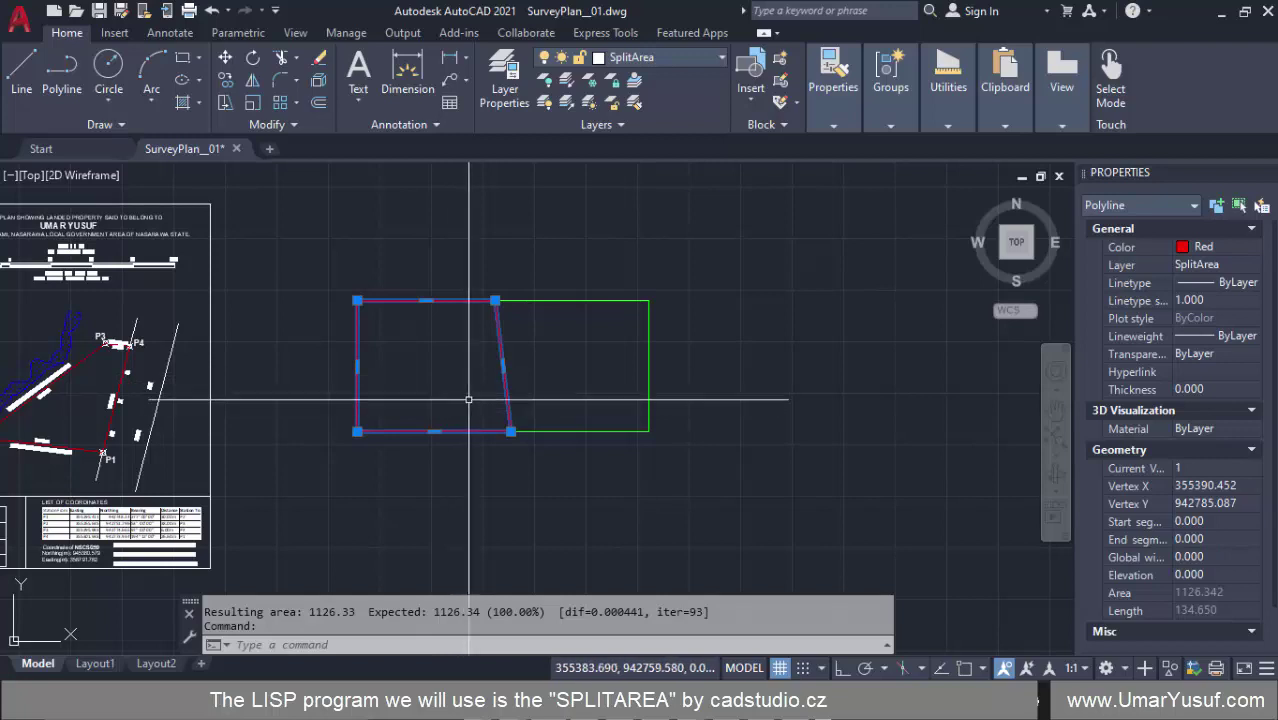
{"action": "key", "text": "Escape"}
{"action": "left_click", "coordinate": [552, 300]}
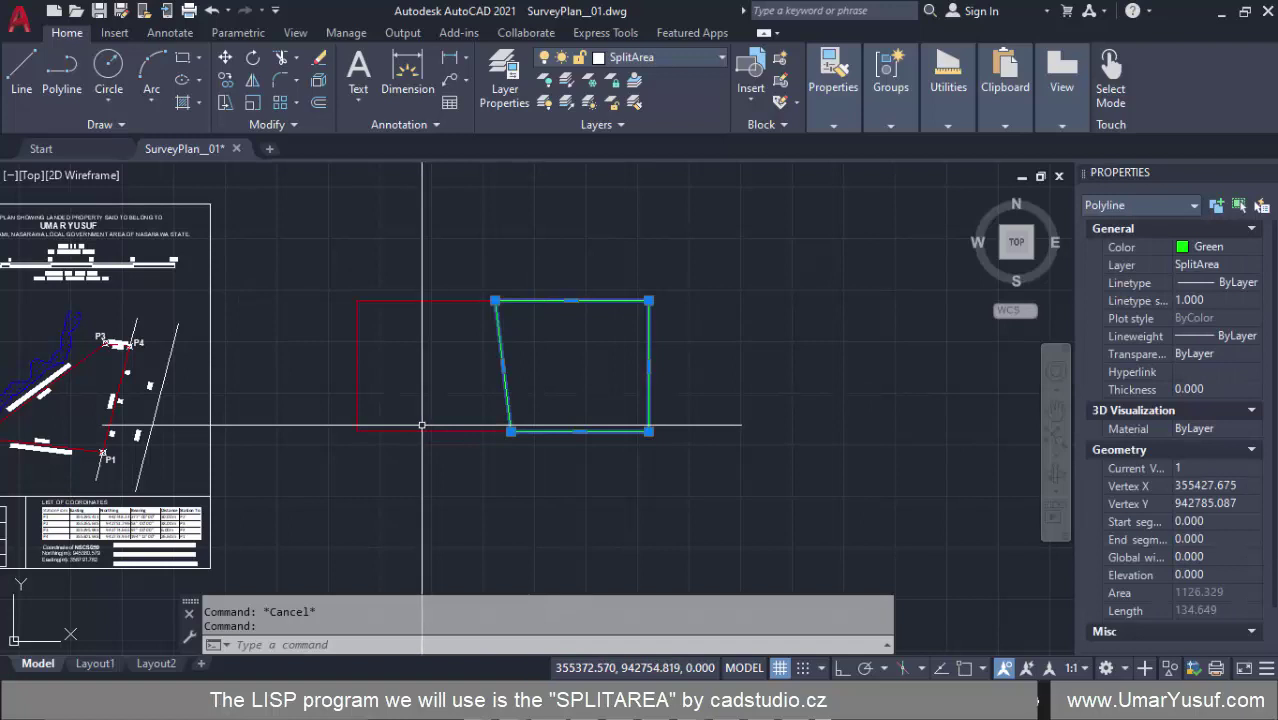
{"action": "key", "text": "Escape"}
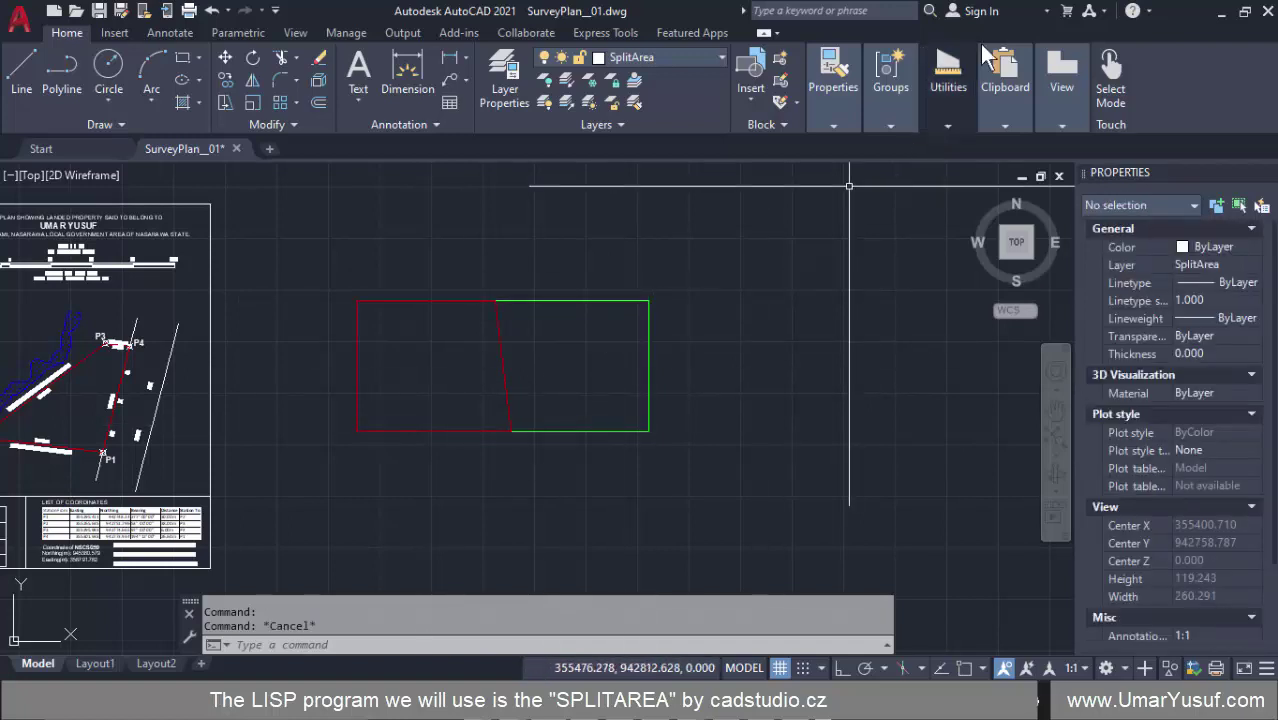
- Measure the red lot's area with the Object option and compare it with the halved area in Calculator
{"action": "mouse_move", "coordinate": [955, 85]}
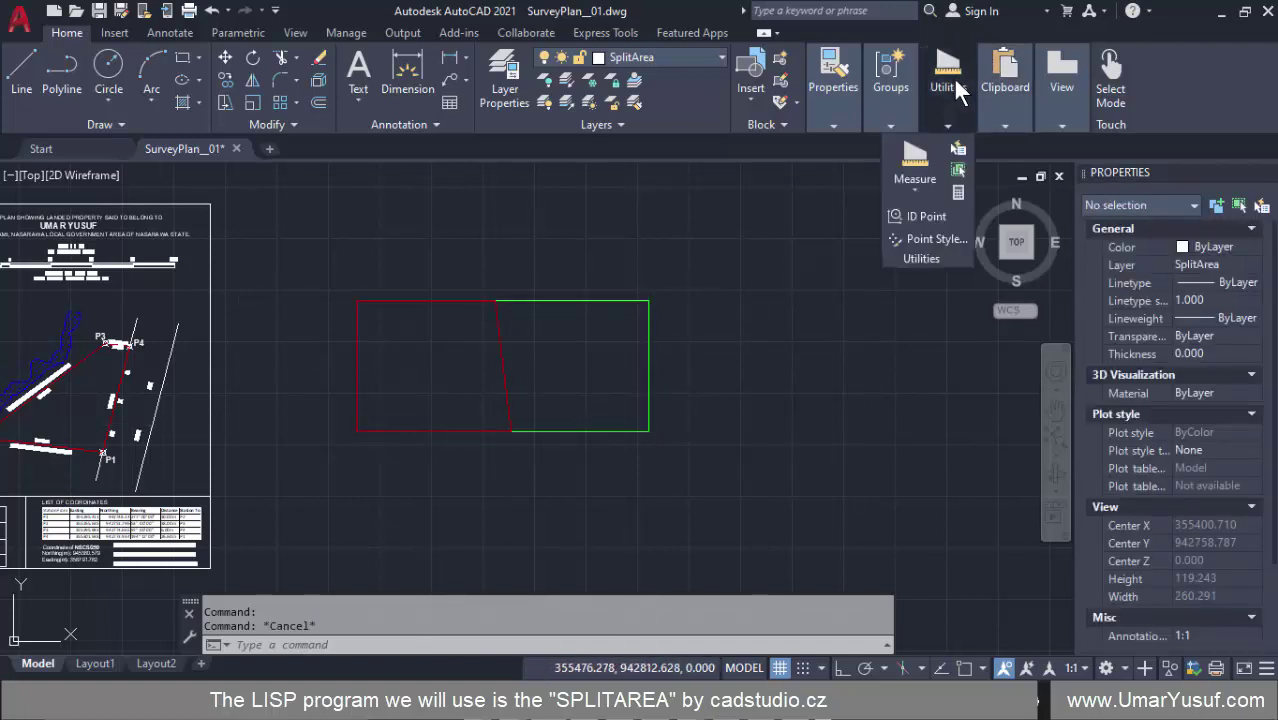
{"action": "left_click", "coordinate": [912, 172]}
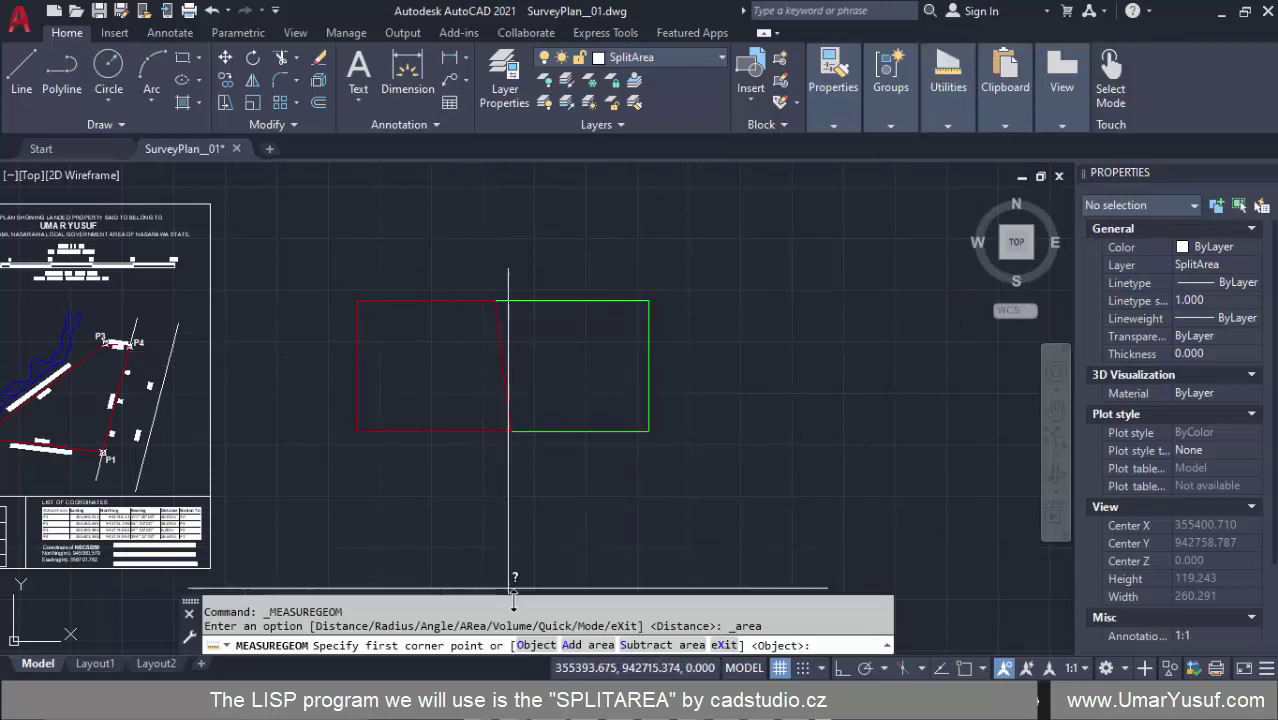
{"action": "left_click", "coordinate": [536, 646]}
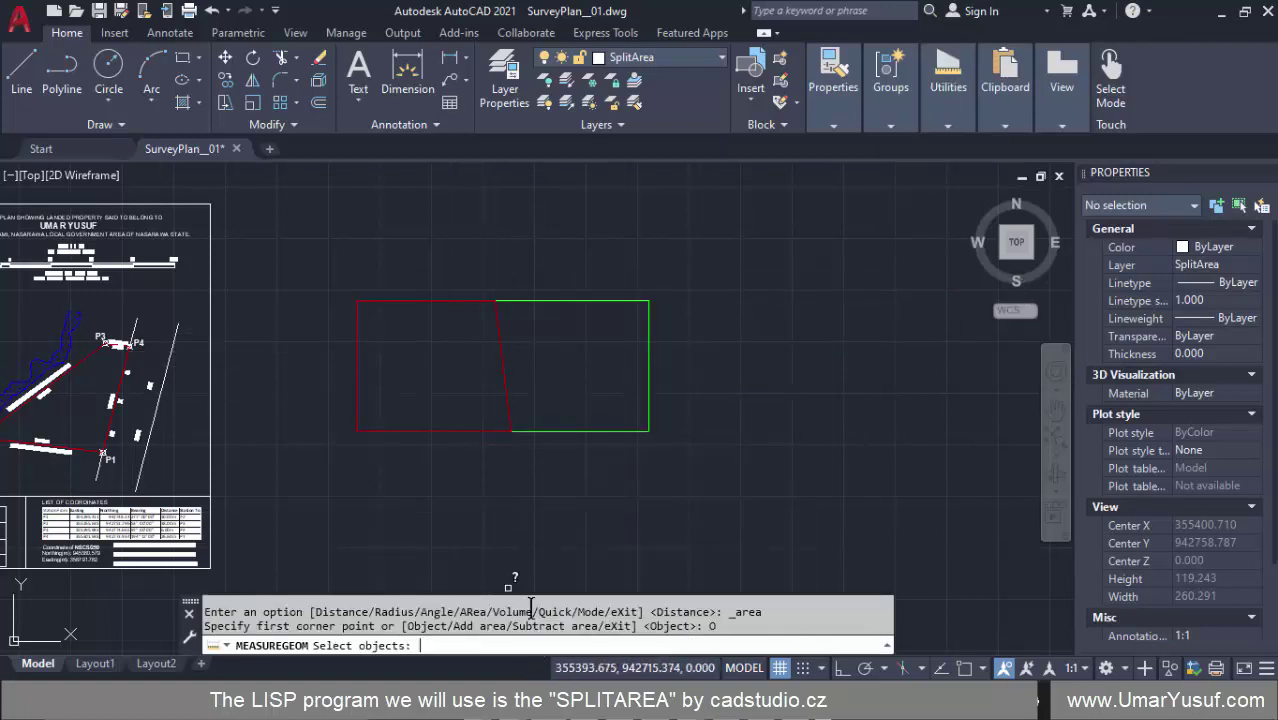
{"action": "left_click", "coordinate": [409, 300]}
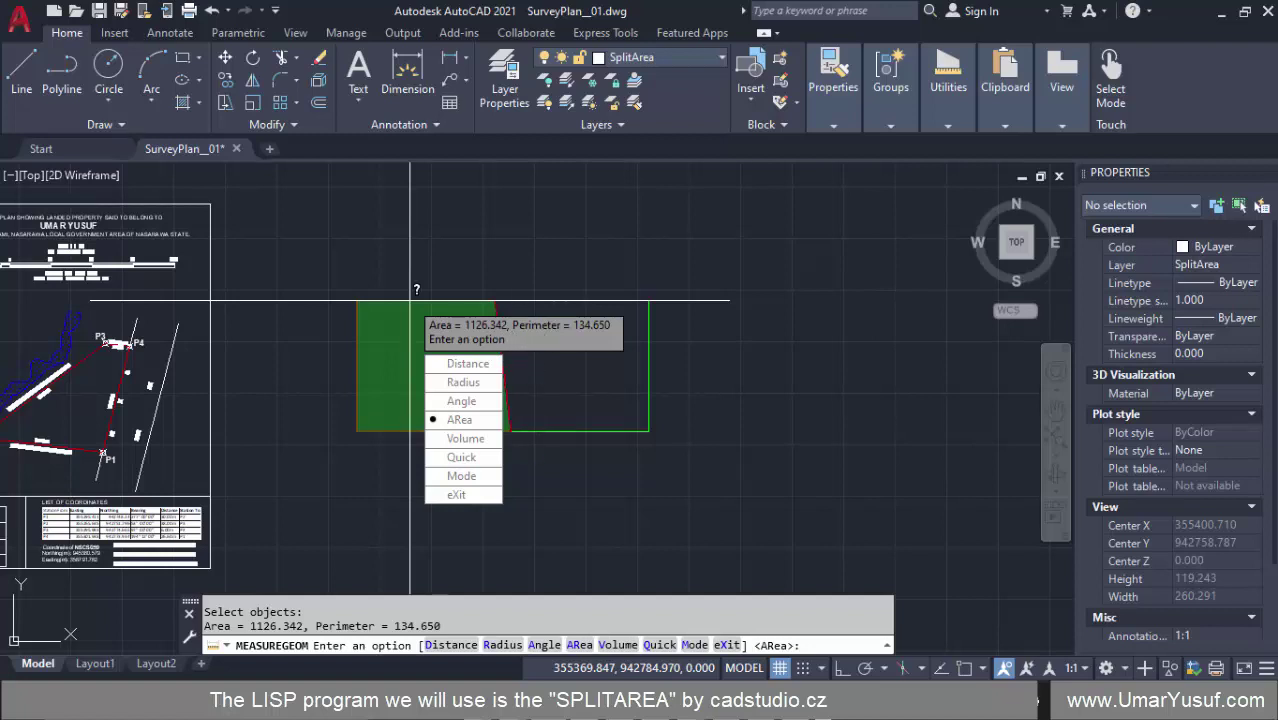
{"action": "key", "text": "alt+Tab"}
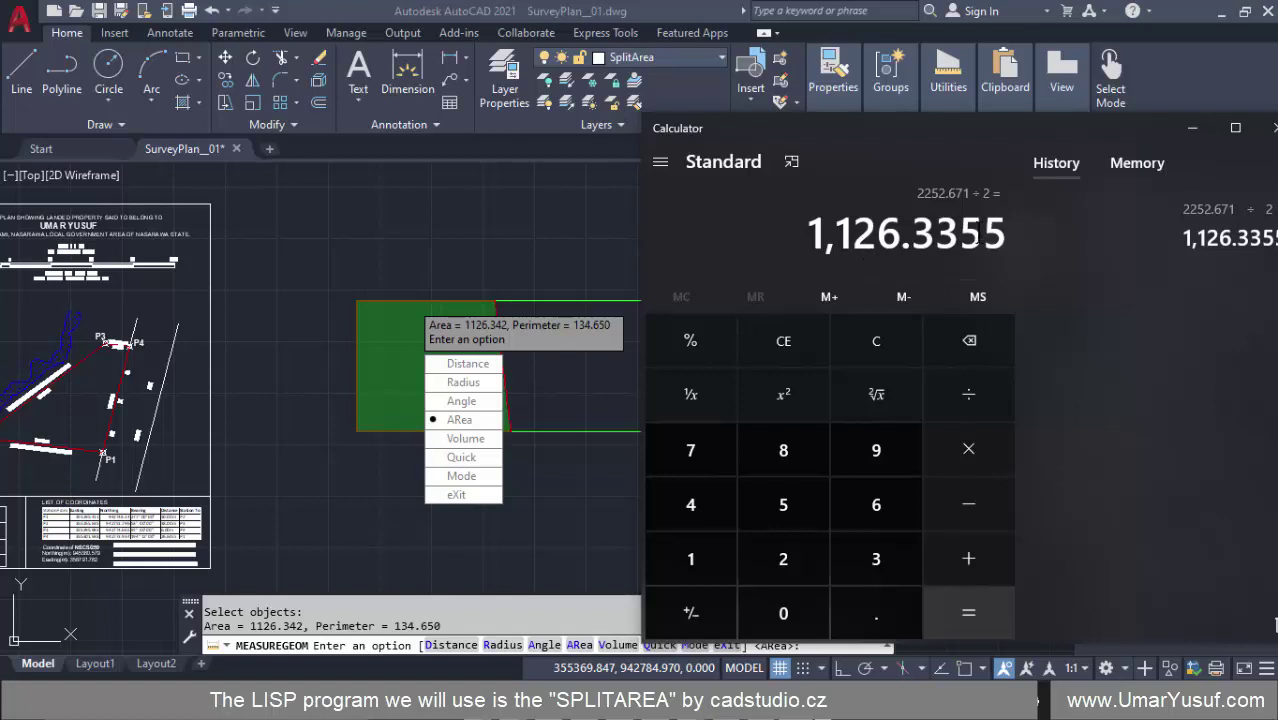
{"action": "left_click", "coordinate": [412, 185]}
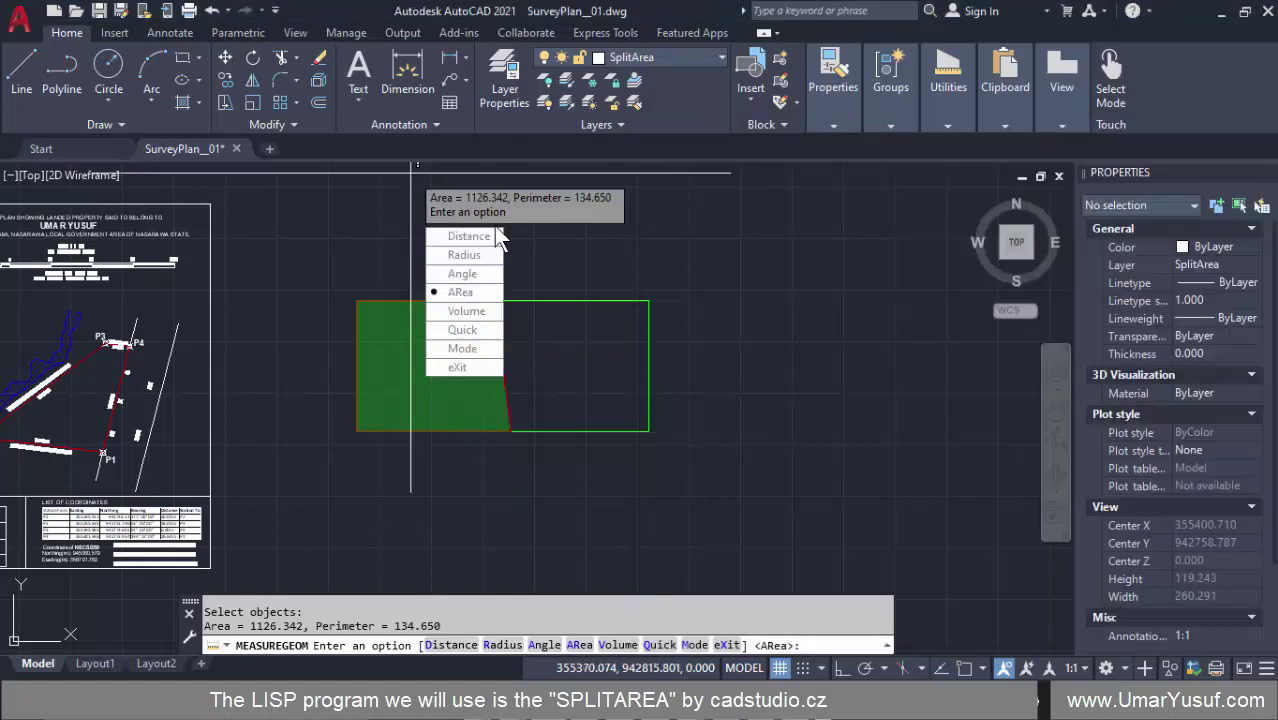
{"action": "key", "text": "Escape"}
- Measure the area of the green lot using the Object option
{"action": "left_click", "coordinate": [948, 76]}
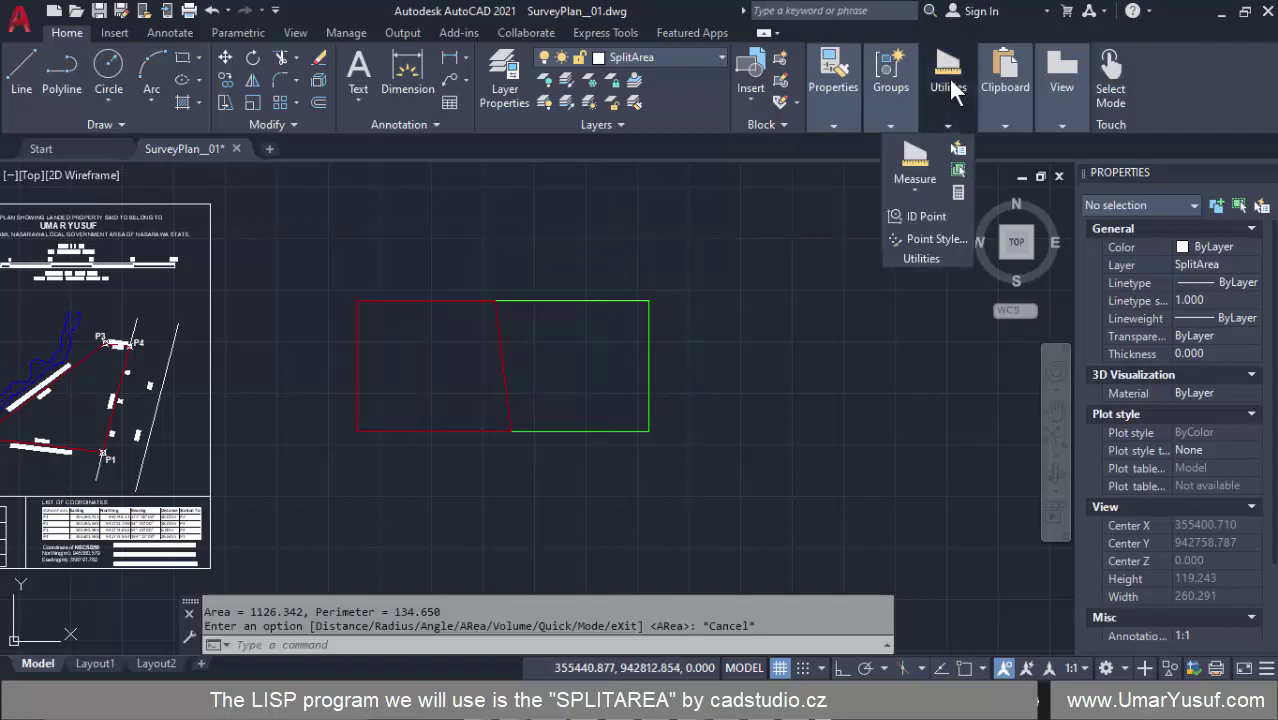
{"action": "left_click", "coordinate": [912, 163]}
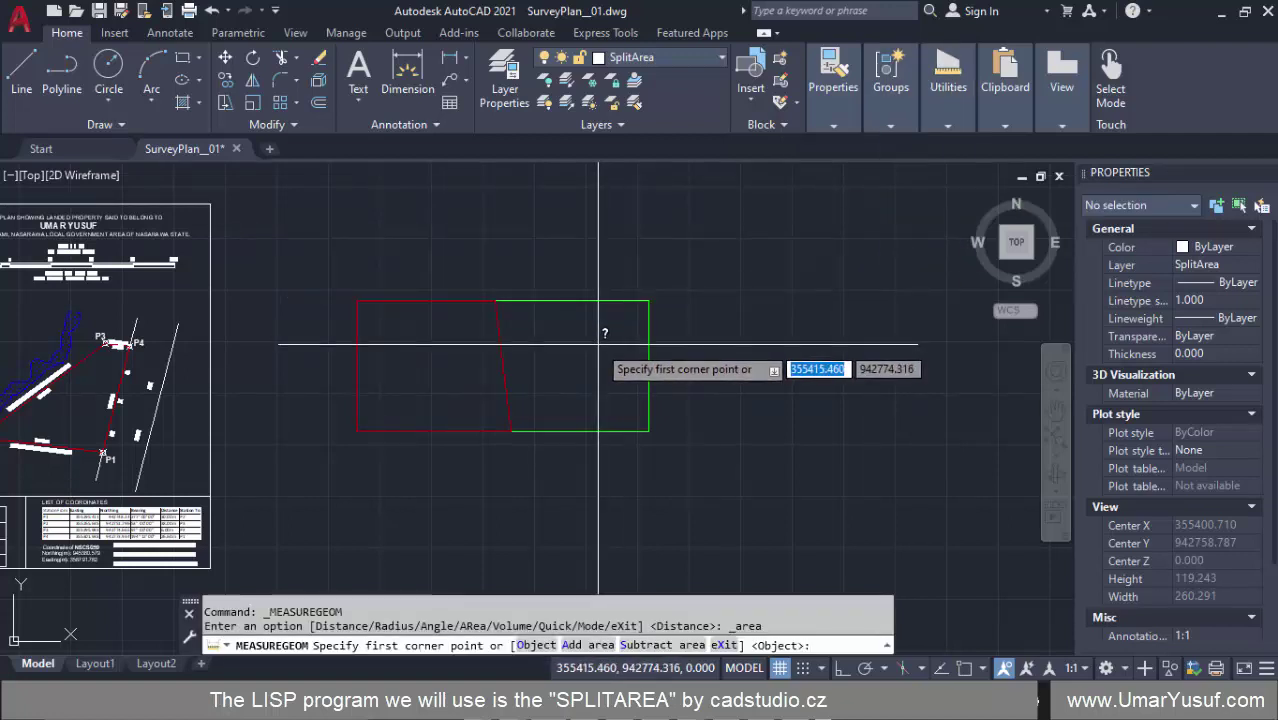
{"action": "left_click", "coordinate": [537, 646]}
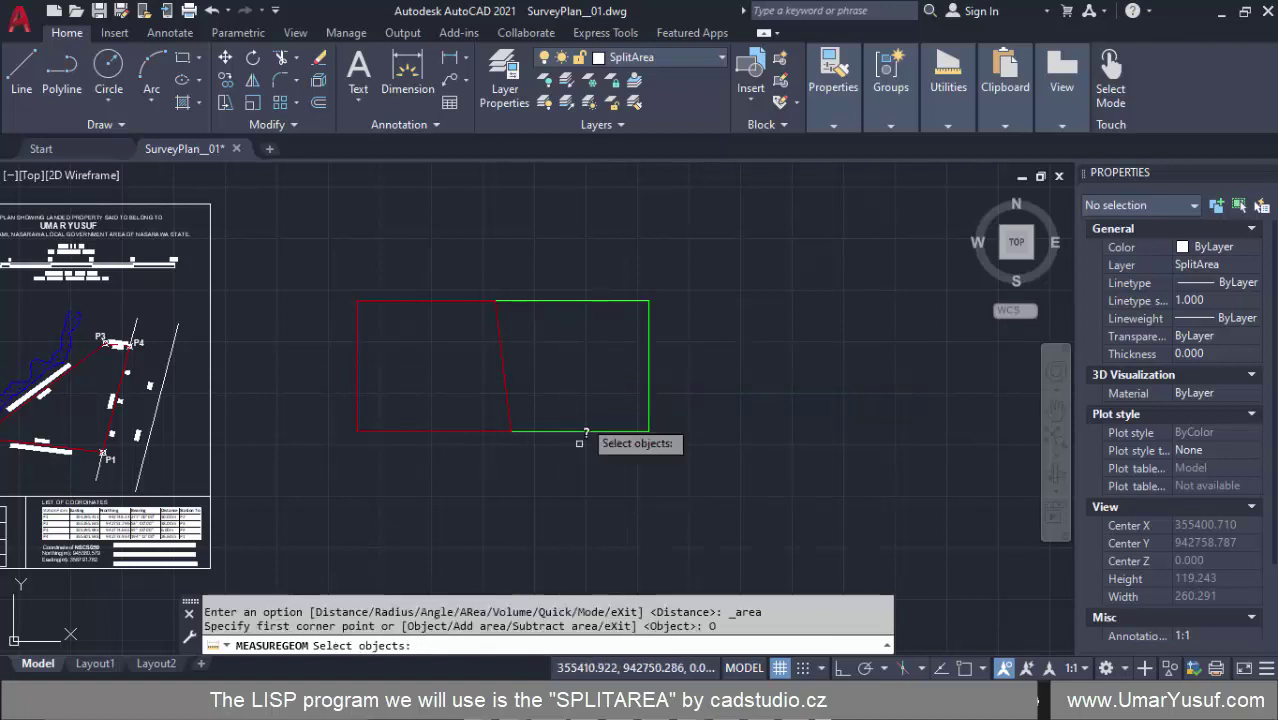
{"action": "left_click", "coordinate": [588, 300]}
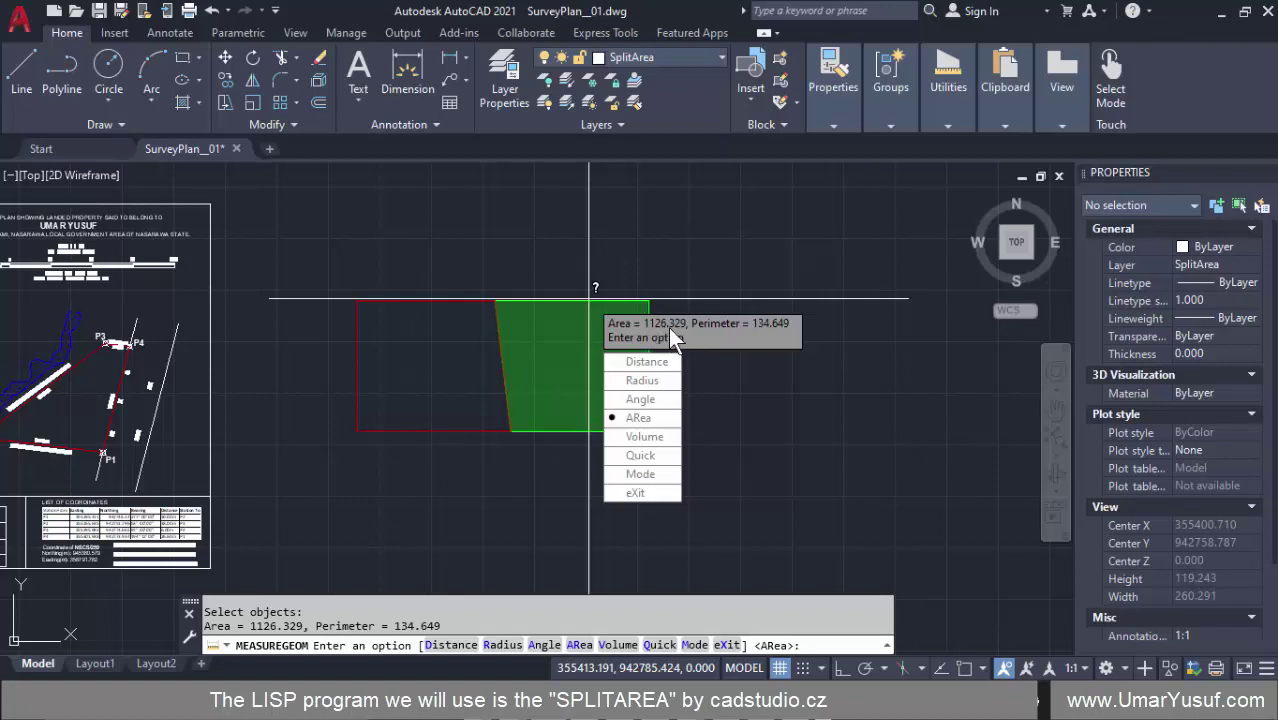
- Compare the measured areas of the two lots in the command history, and end the measurement
{"action": "left_click", "coordinate": [306, 625]}
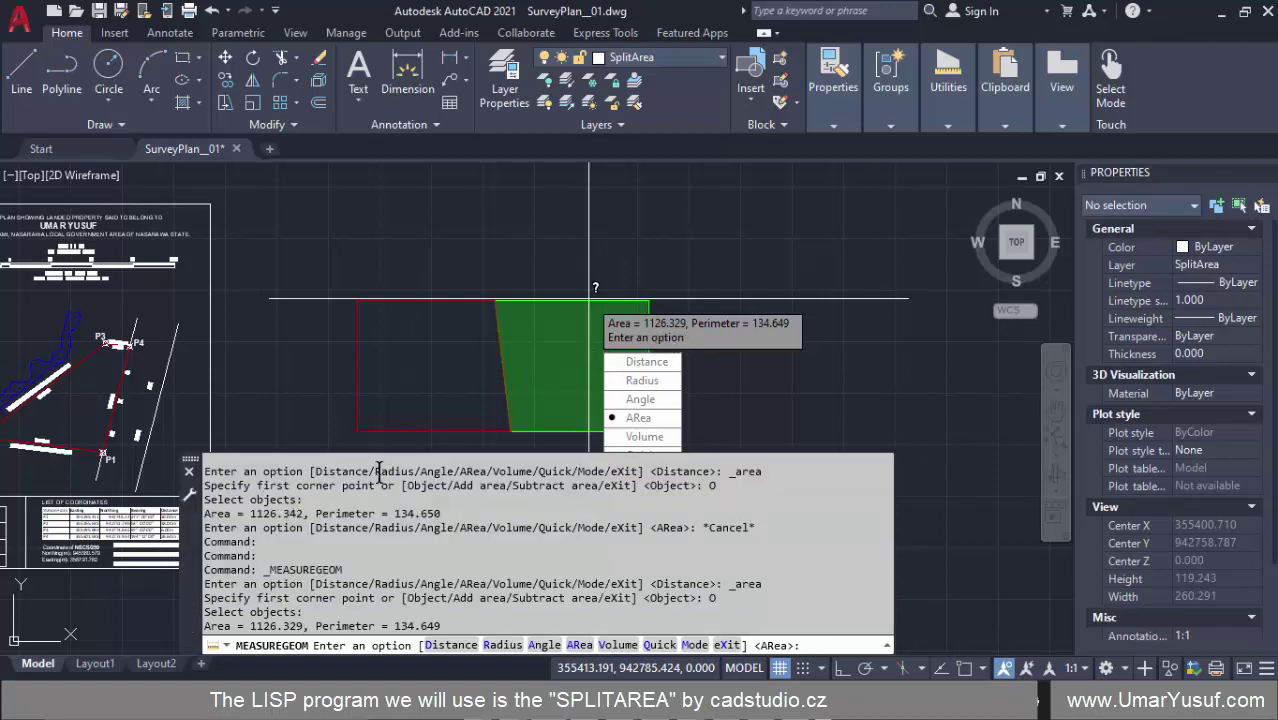
{"action": "left_click_drag", "start_coordinate": [248, 513], "coordinate": [311, 513]}
{"action": "left_click_drag", "start_coordinate": [250, 626], "coordinate": [311, 626]}
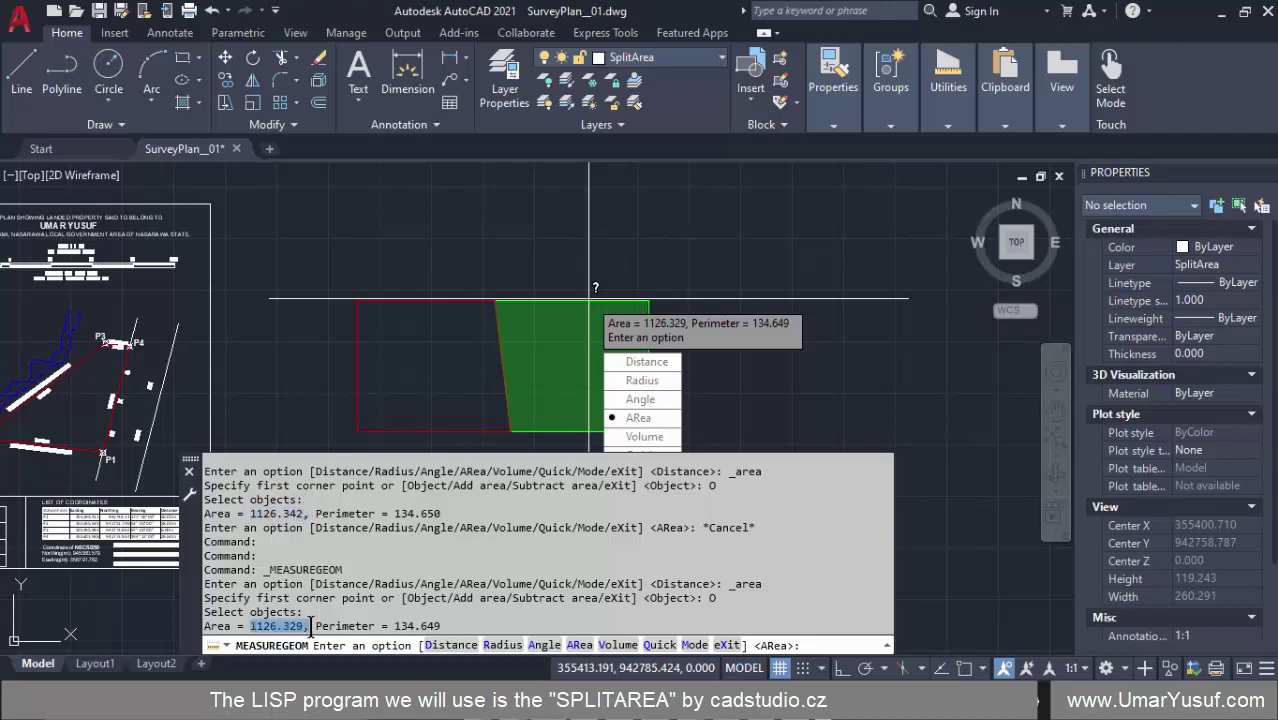
{"action": "left_click", "coordinate": [298, 527]}
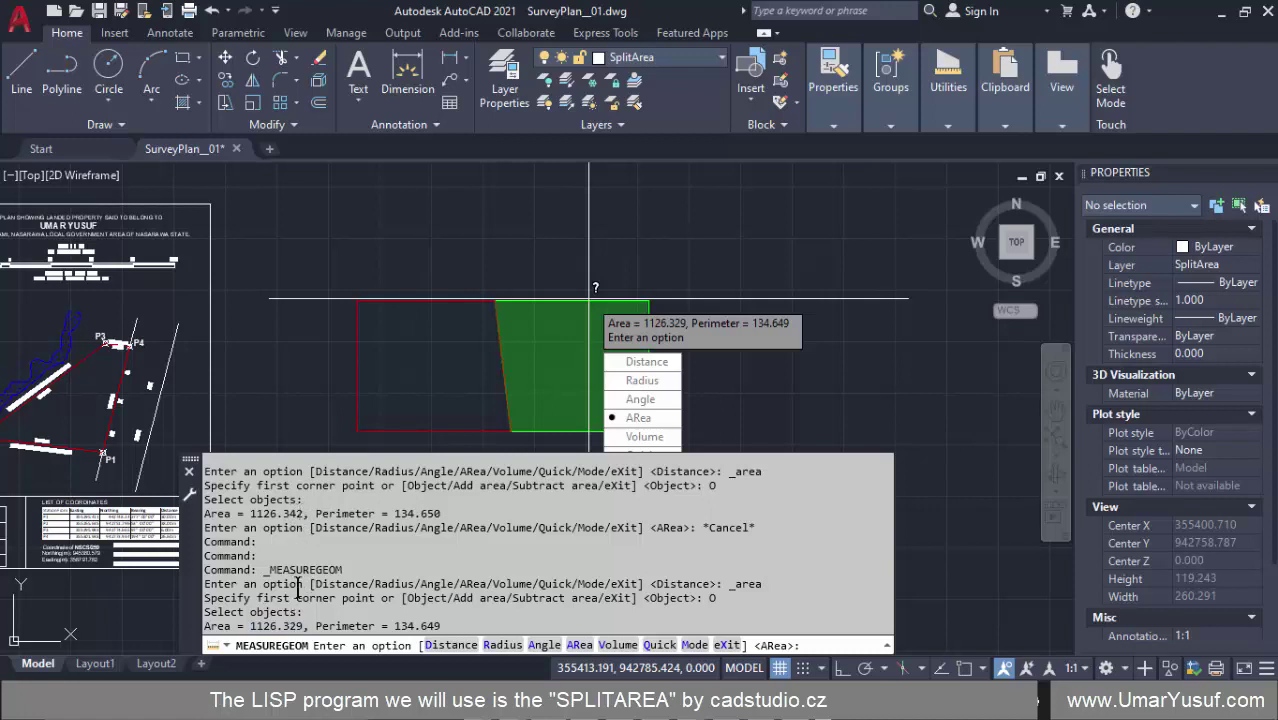
{"action": "left_click_drag", "start_coordinate": [302, 513], "coordinate": [284, 514]}
{"action": "key", "text": "Escape"}
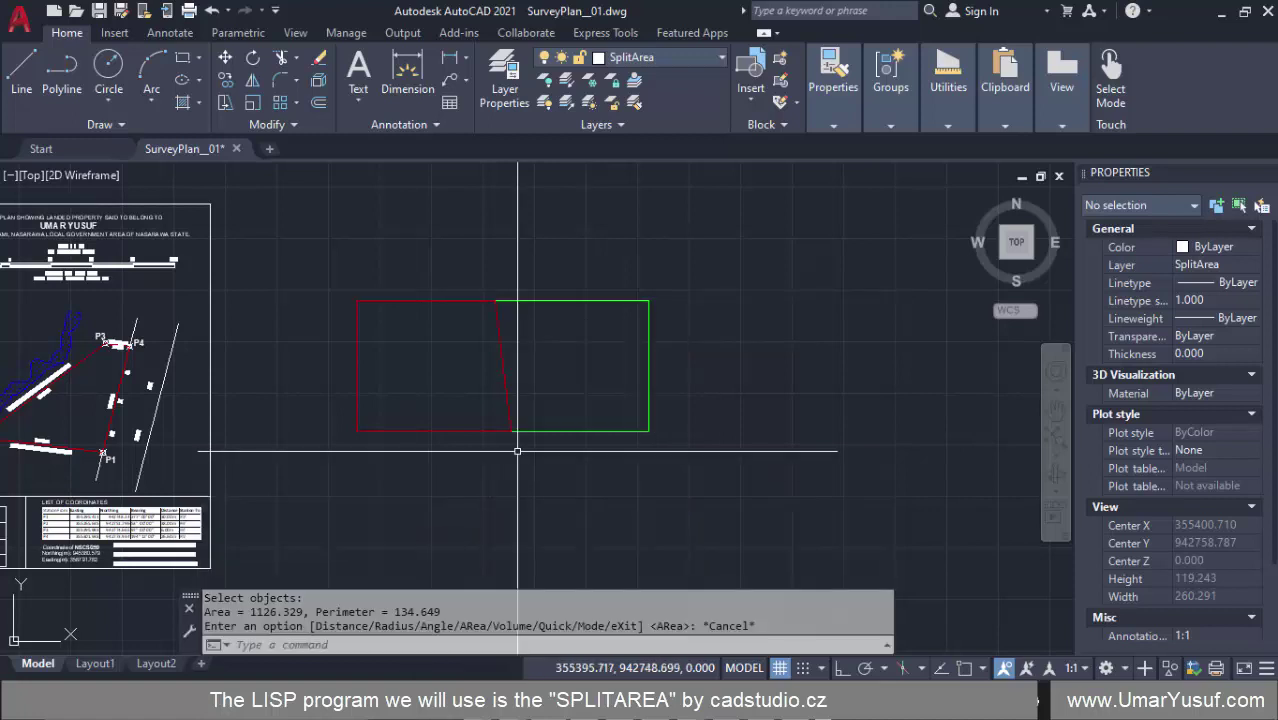
- Select both lots together to view them as separate closed polylines, and clear the selection
{"action": "left_click", "coordinate": [460, 300]}
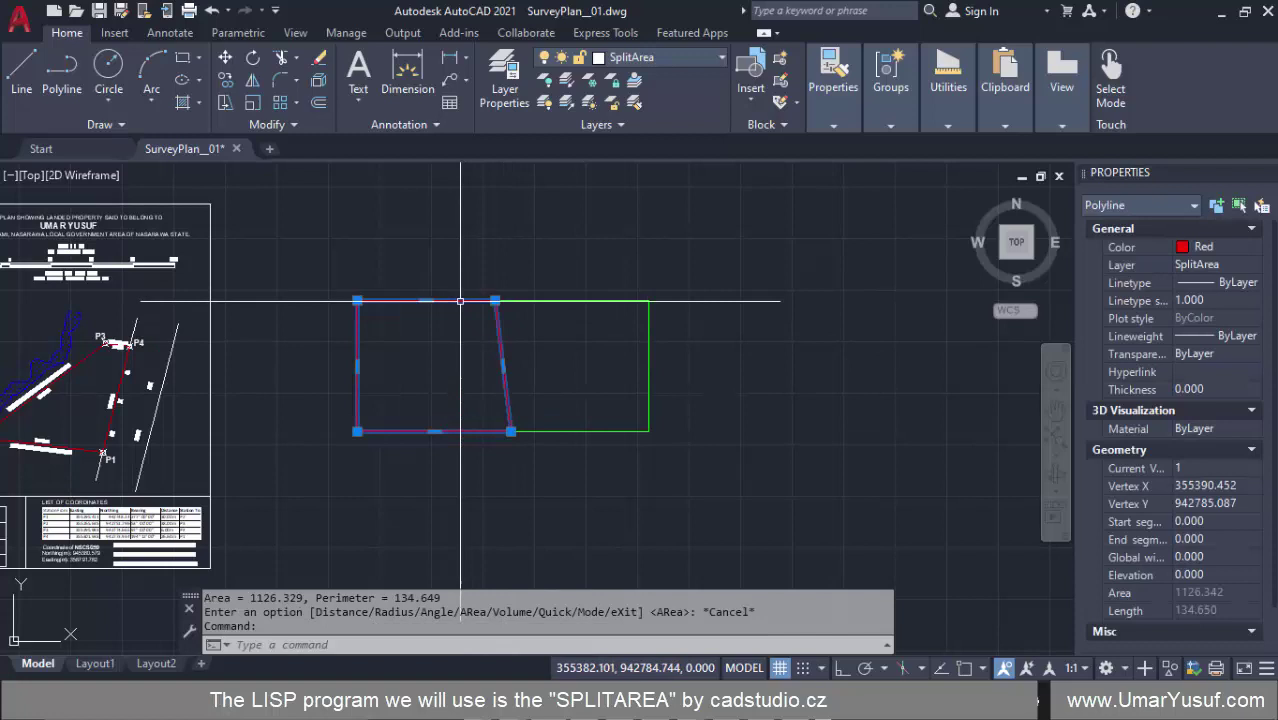
{"action": "left_click", "coordinate": [556, 300]}
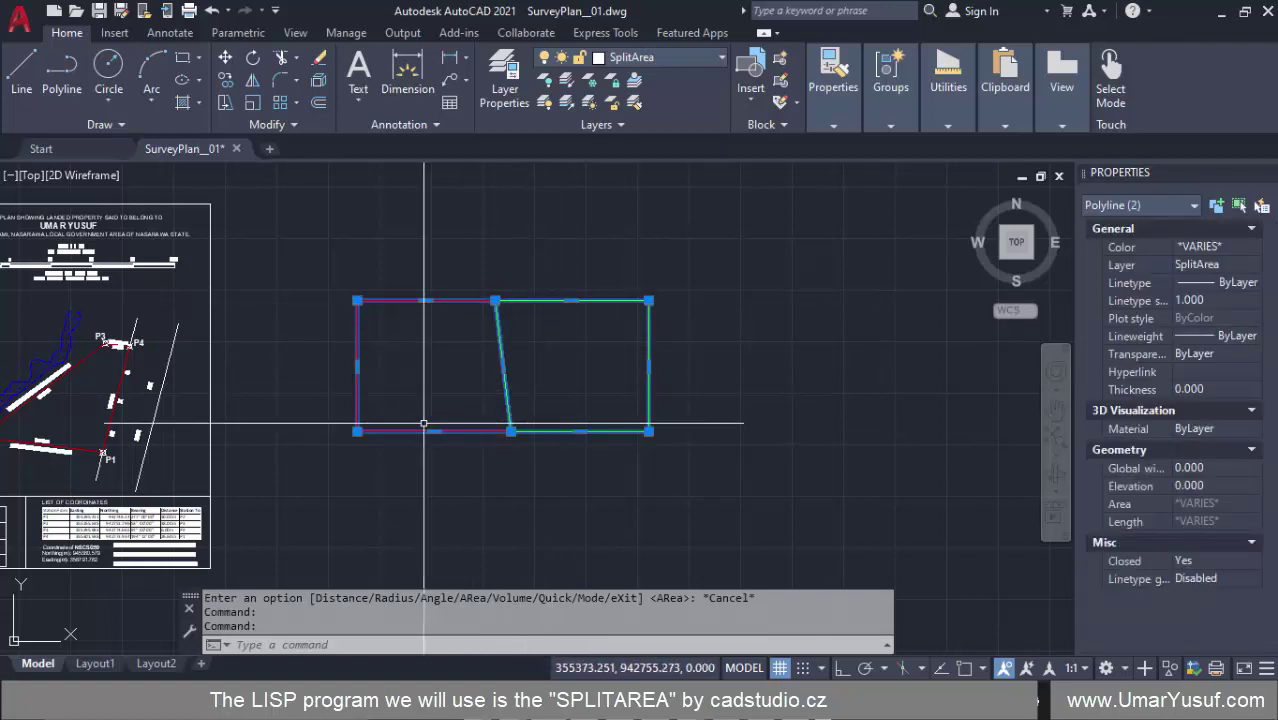
{"action": "key", "text": "Escape"}
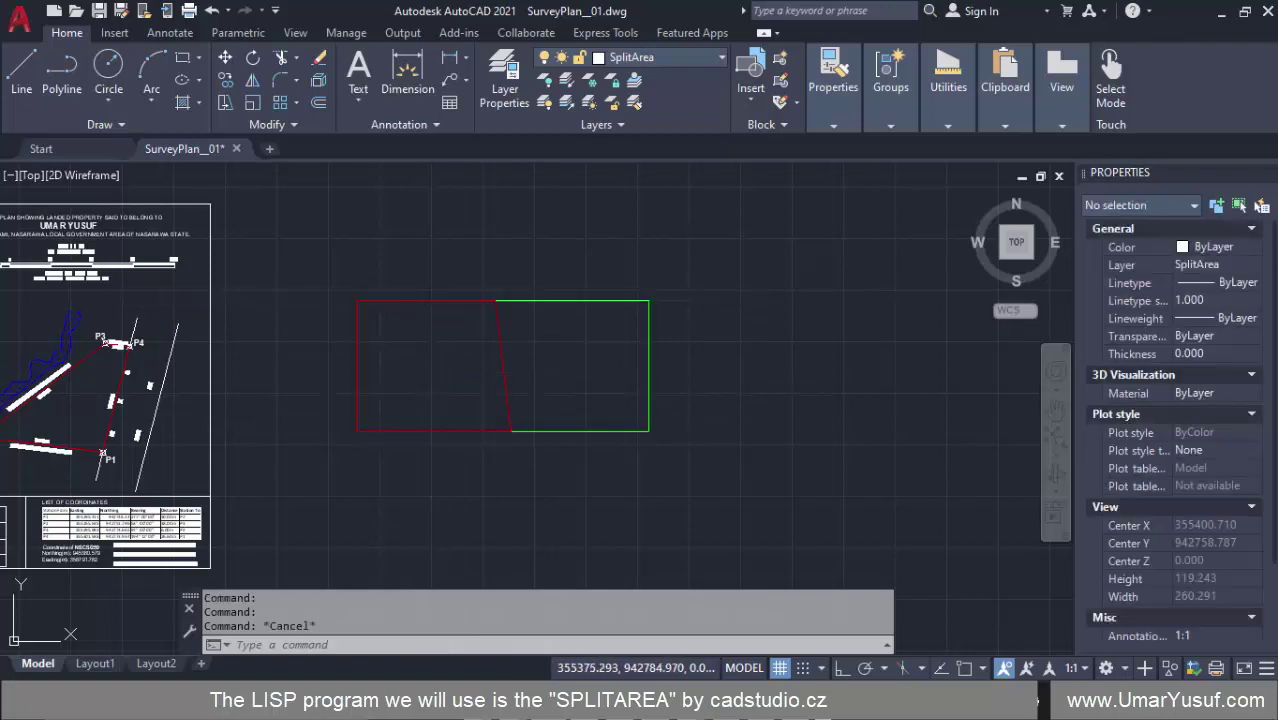
- Erase the red lot, the green lot and the test rectangle beneath them beside the survey plan
{"action": "left_click", "coordinate": [411, 431]}
{"action": "key", "text": "Delete"}
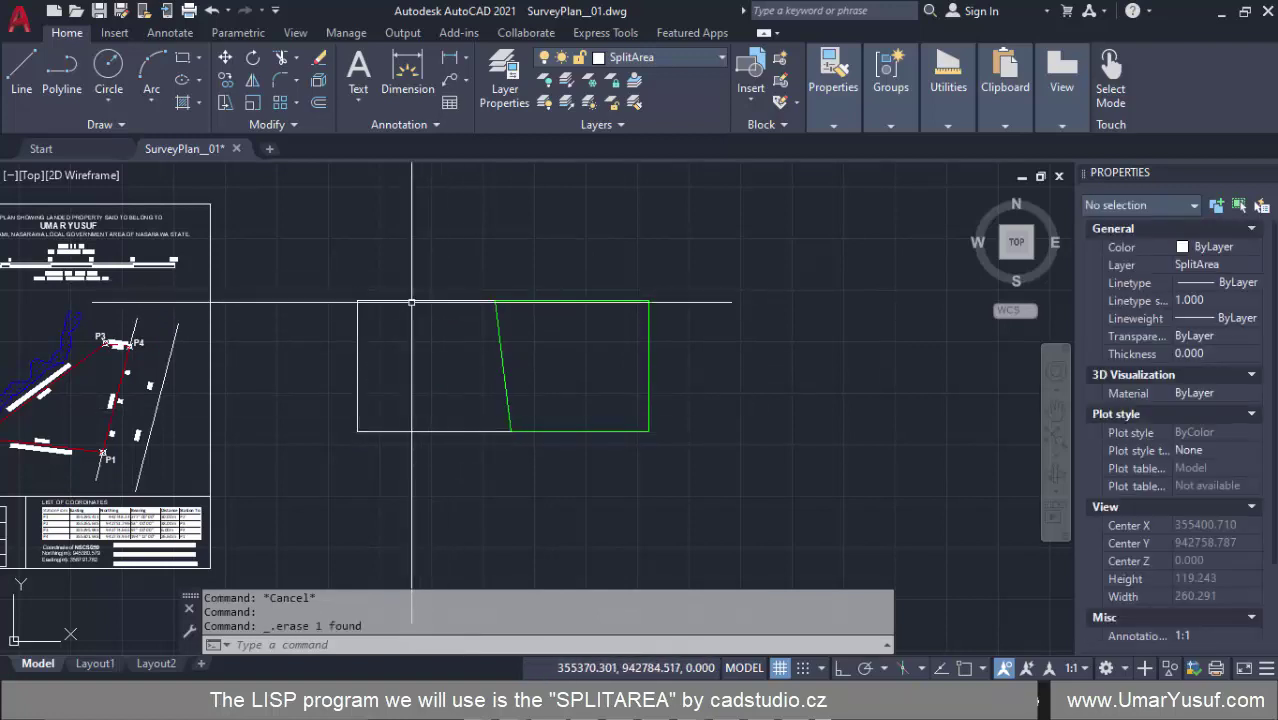
{"action": "left_click", "coordinate": [497, 334]}
{"action": "key", "text": "Delete"}
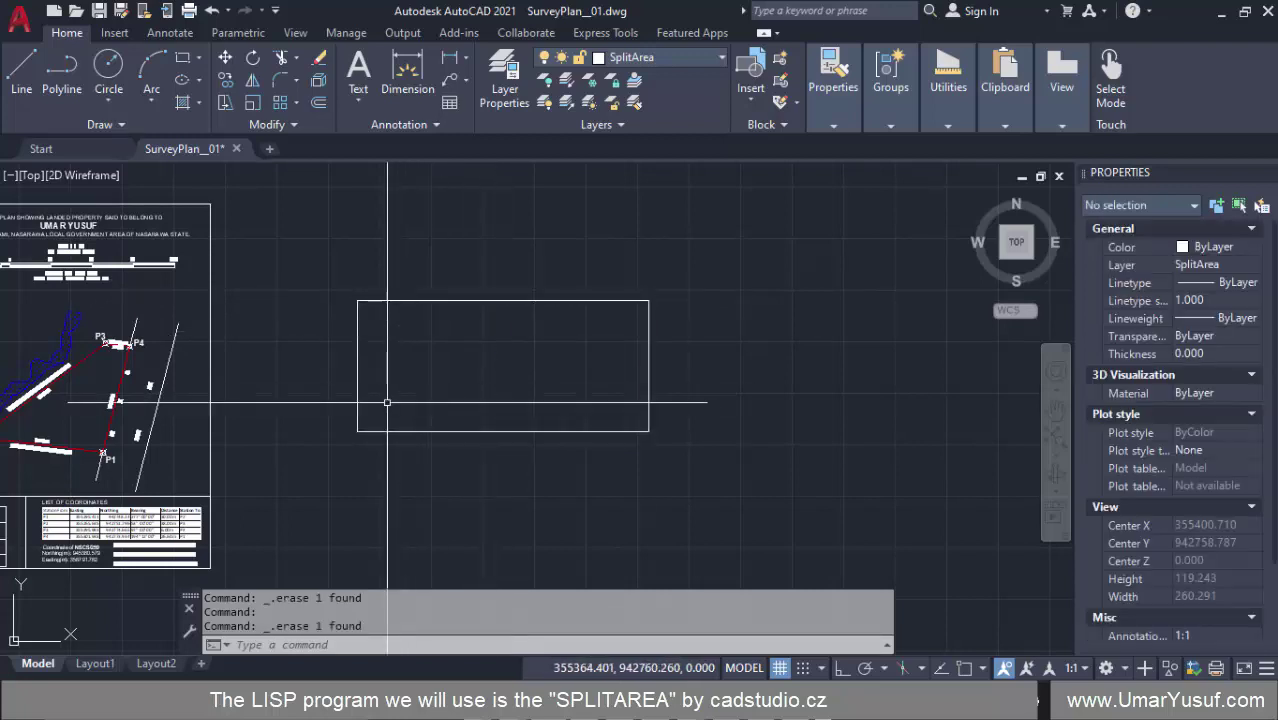
{"action": "left_click", "coordinate": [546, 262]}
{"action": "left_click", "coordinate": [516, 334]}
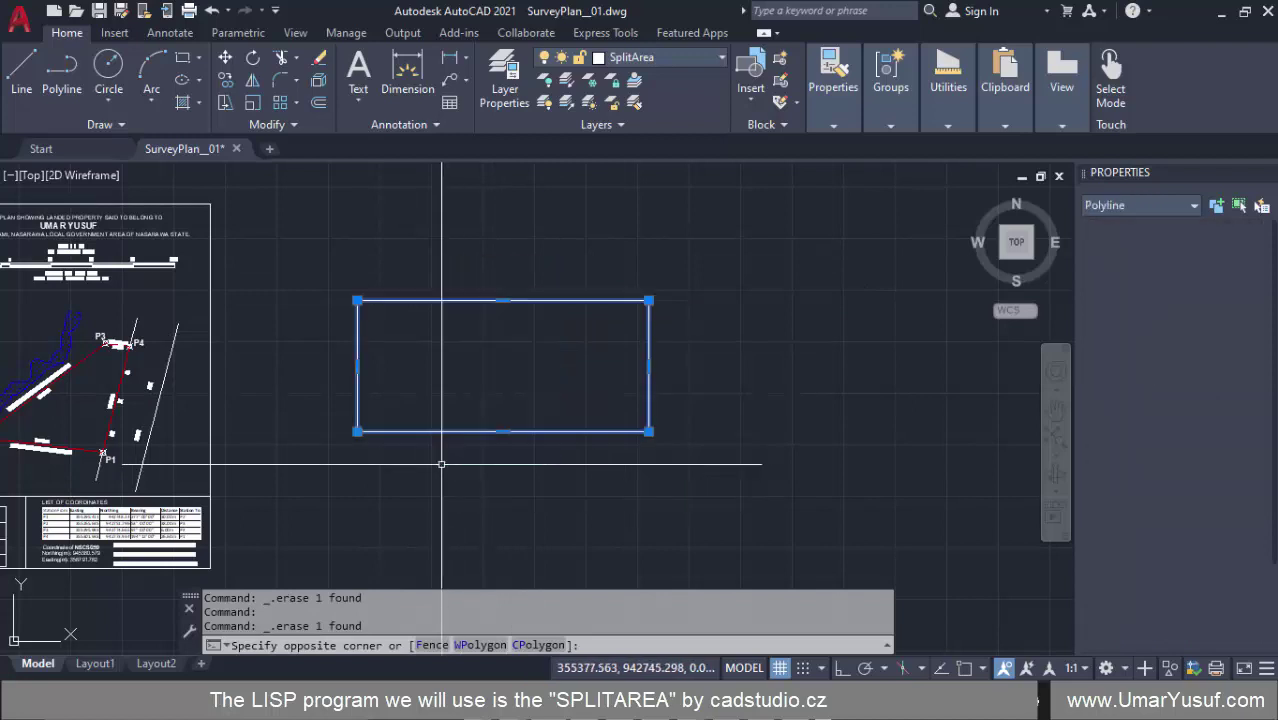
{"action": "key", "text": "Delete"}
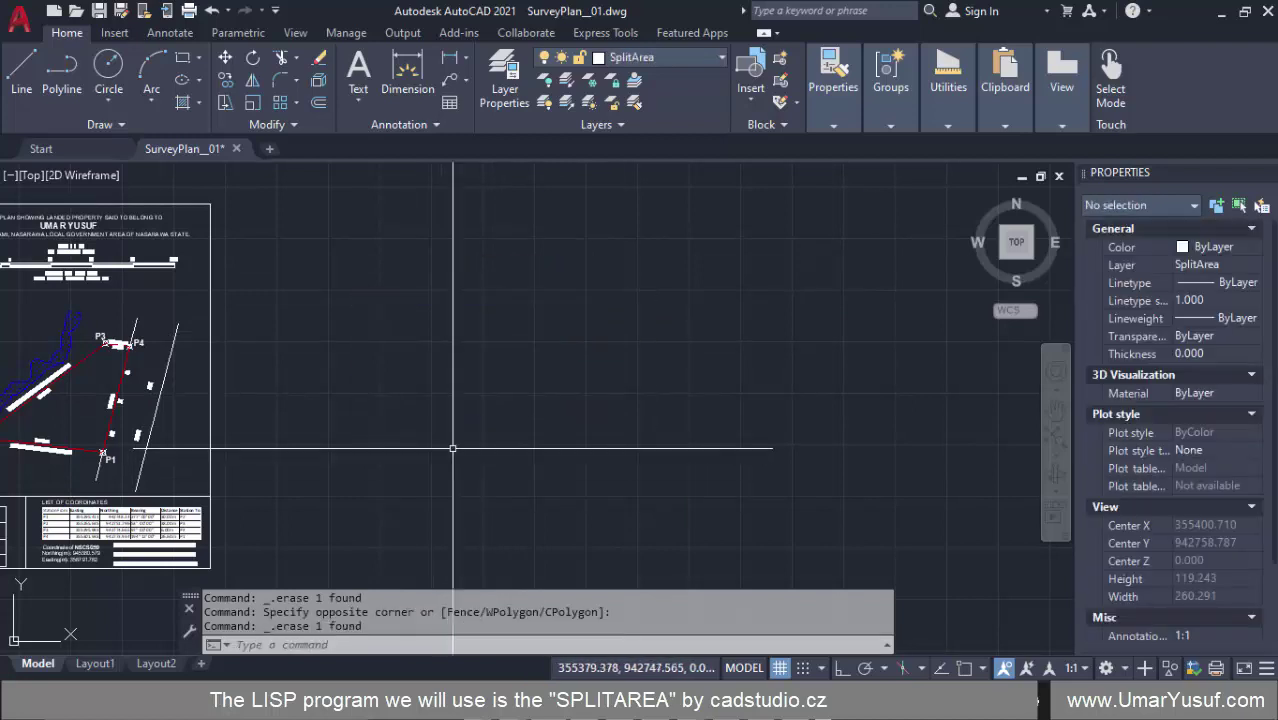
- Examine the irregular plot P1–P4 and the stream beside it, and look through the drawing's layer list
{"action": "scroll", "coordinate": [449, 450], "scroll_direction": "down", "scroll_amount": 3}
{"action": "scroll", "coordinate": [331, 395], "scroll_direction": "up", "scroll_amount": 3}
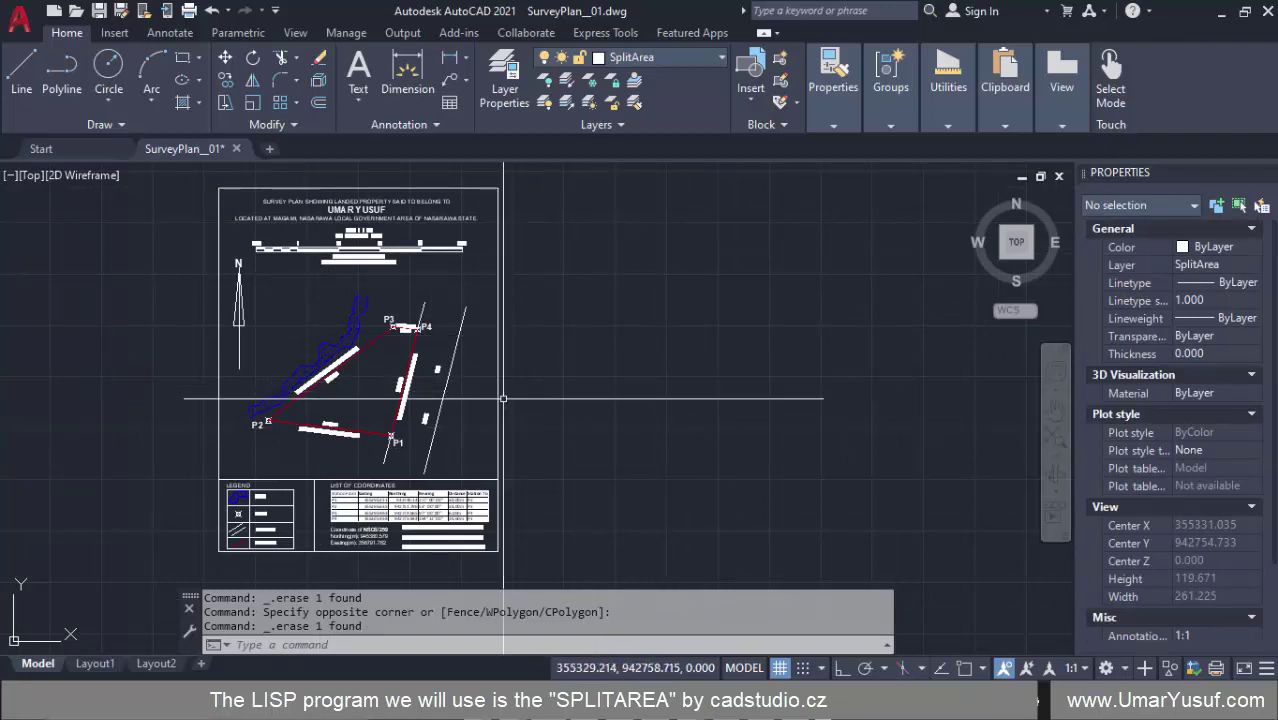
{"action": "scroll", "coordinate": [361, 428], "scroll_direction": "up", "scroll_amount": 2}
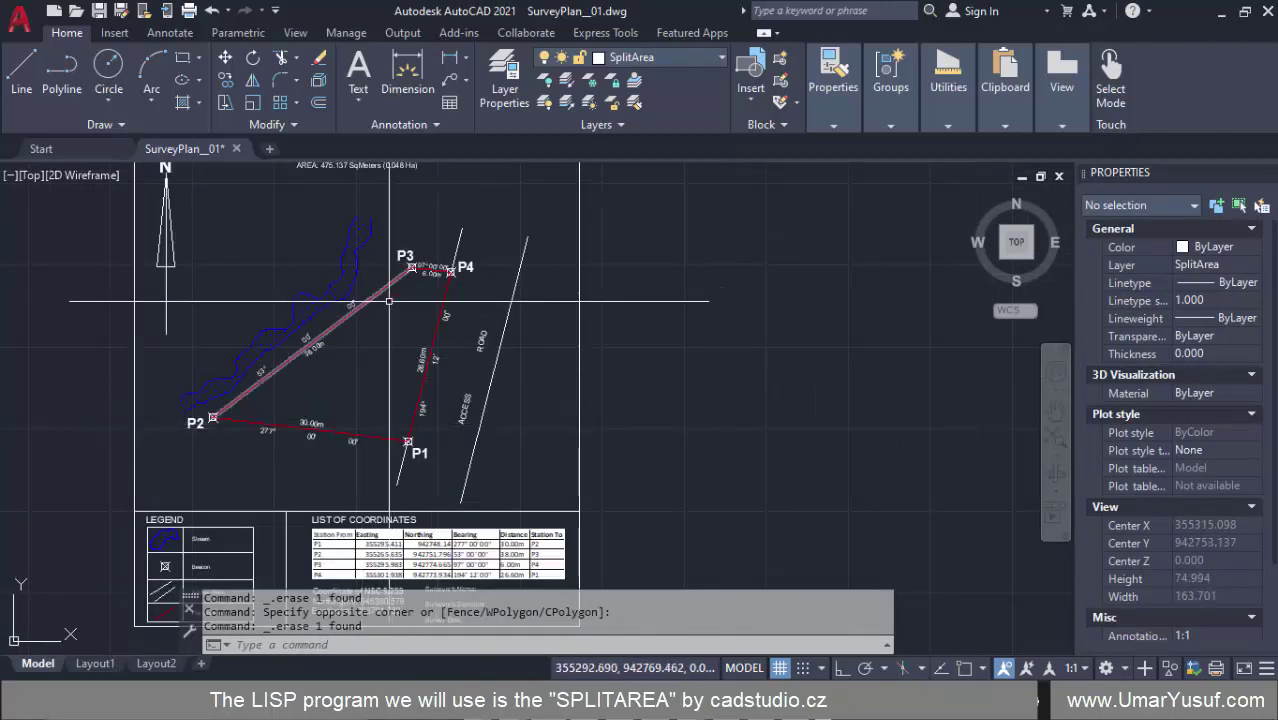
{"action": "scroll", "coordinate": [392, 342], "scroll_direction": "down", "scroll_amount": 1}
{"action": "scroll", "coordinate": [398, 345], "scroll_direction": "up", "scroll_amount": 1}
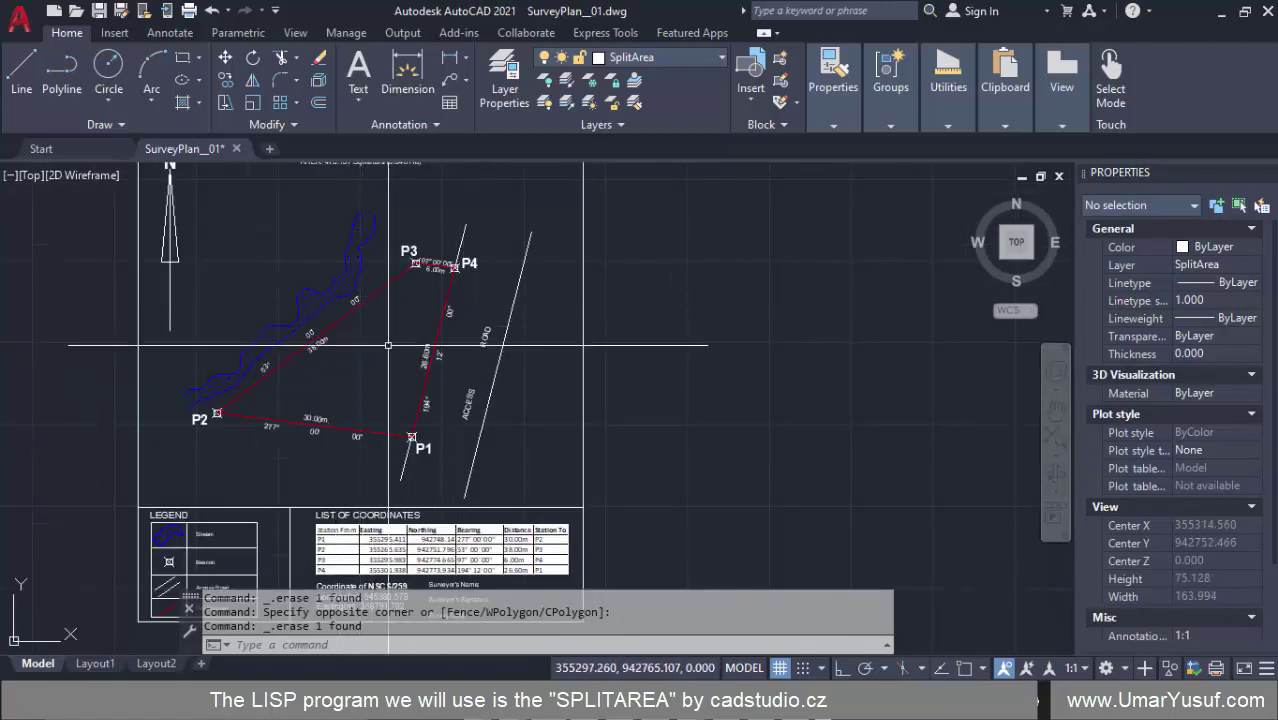
{"action": "left_click", "coordinate": [340, 277]}
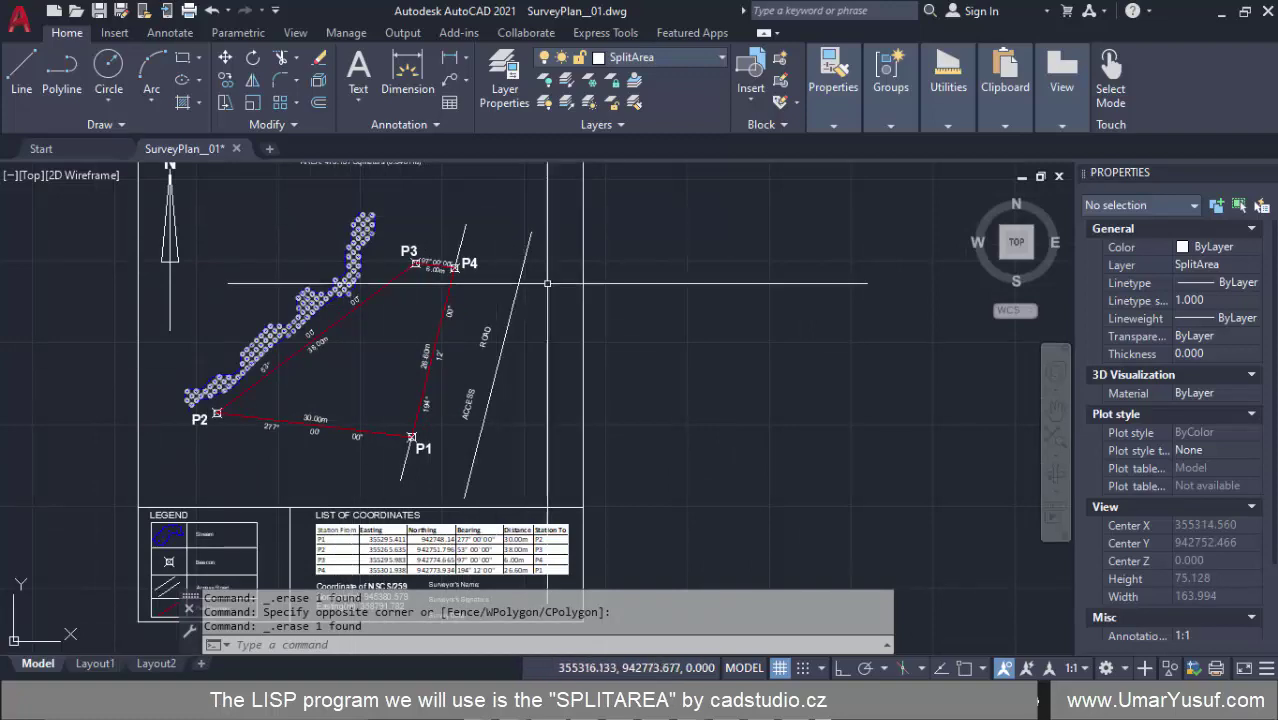
{"action": "scroll", "coordinate": [367, 285], "scroll_direction": "down", "scroll_amount": 4}
{"action": "scroll", "coordinate": [428, 329], "scroll_direction": "up", "scroll_amount": 6}
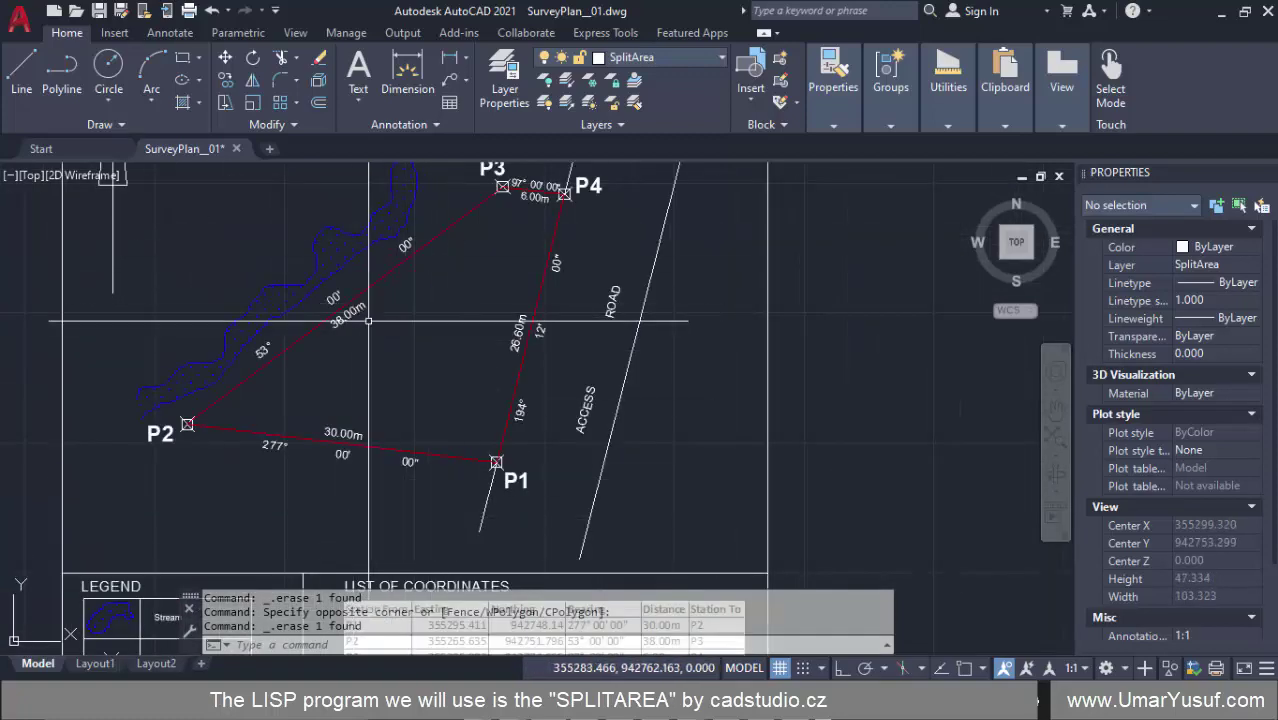
{"action": "left_click", "coordinate": [686, 60]}
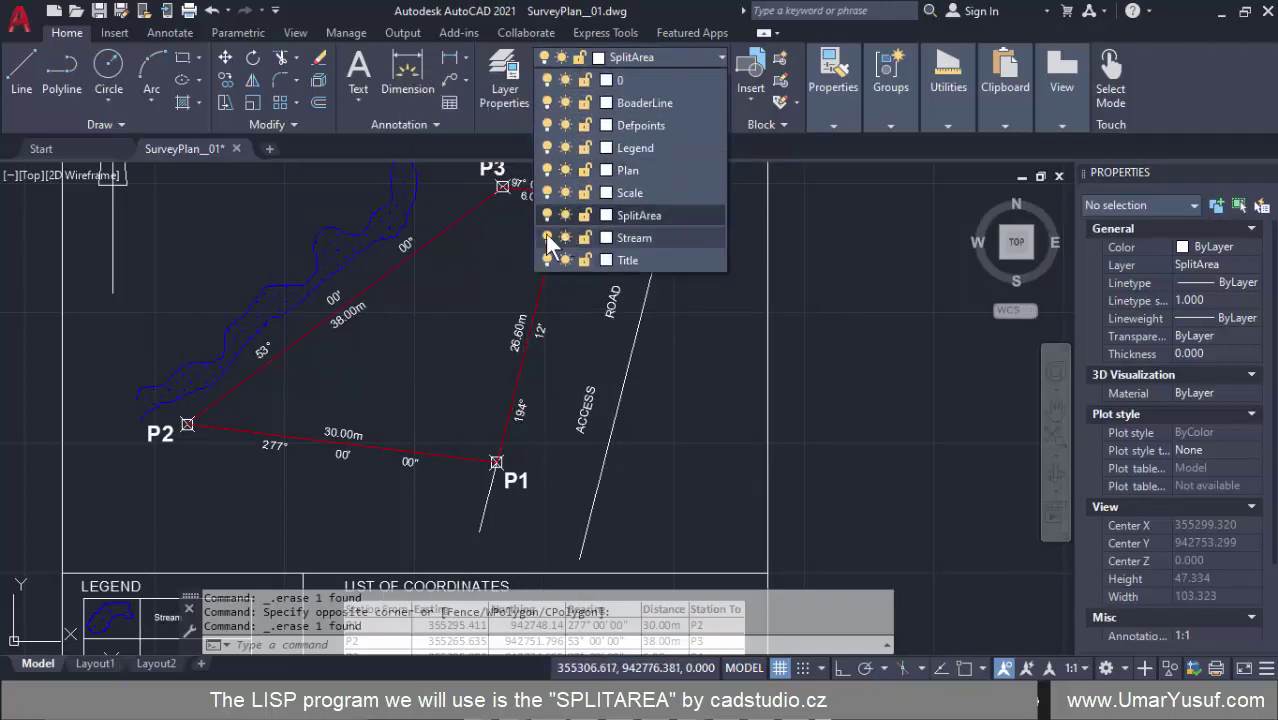
- Examine the legend and the list of coordinates below the plot on the survey plan
{"action": "scroll", "coordinate": [430, 340], "scroll_direction": "down", "scroll_amount": 5}
{"action": "scroll", "coordinate": [416, 354], "scroll_direction": "up", "scroll_amount": 3}
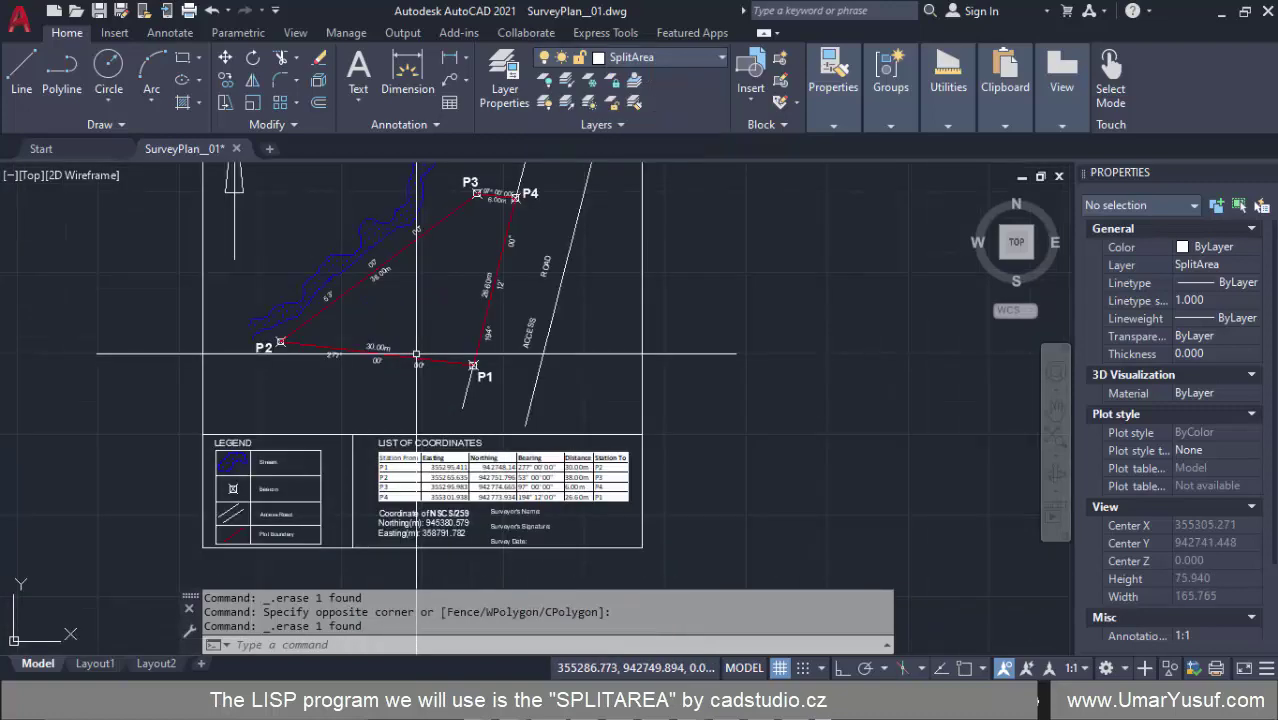
{"action": "scroll", "coordinate": [409, 417], "scroll_direction": "up", "scroll_amount": 2}
{"action": "scroll", "coordinate": [409, 417], "scroll_direction": "down", "scroll_amount": 2}
{"action": "scroll", "coordinate": [409, 417], "scroll_direction": "up", "scroll_amount": 2}
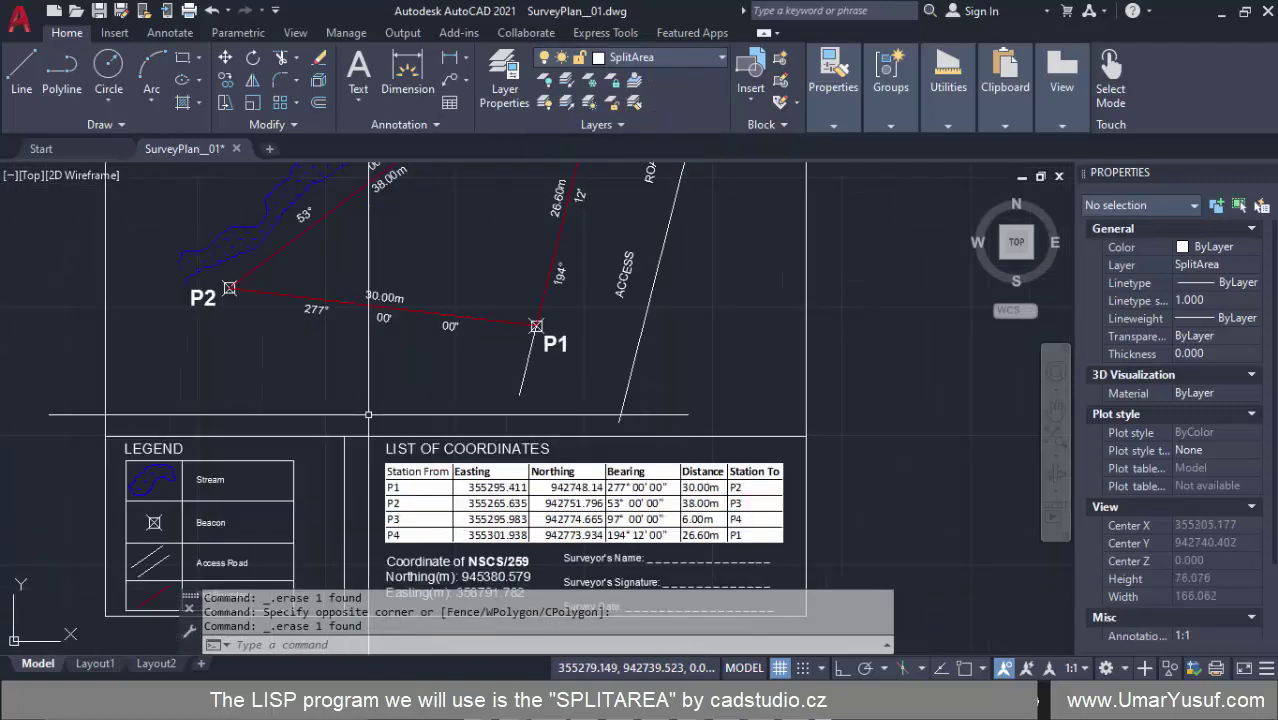
{"action": "scroll", "coordinate": [409, 417], "scroll_direction": "down", "scroll_amount": 2}
{"action": "scroll", "coordinate": [470, 360], "scroll_direction": "up", "scroll_amount": 3}
{"action": "scroll", "coordinate": [533, 305], "scroll_direction": "down", "scroll_amount": 3}
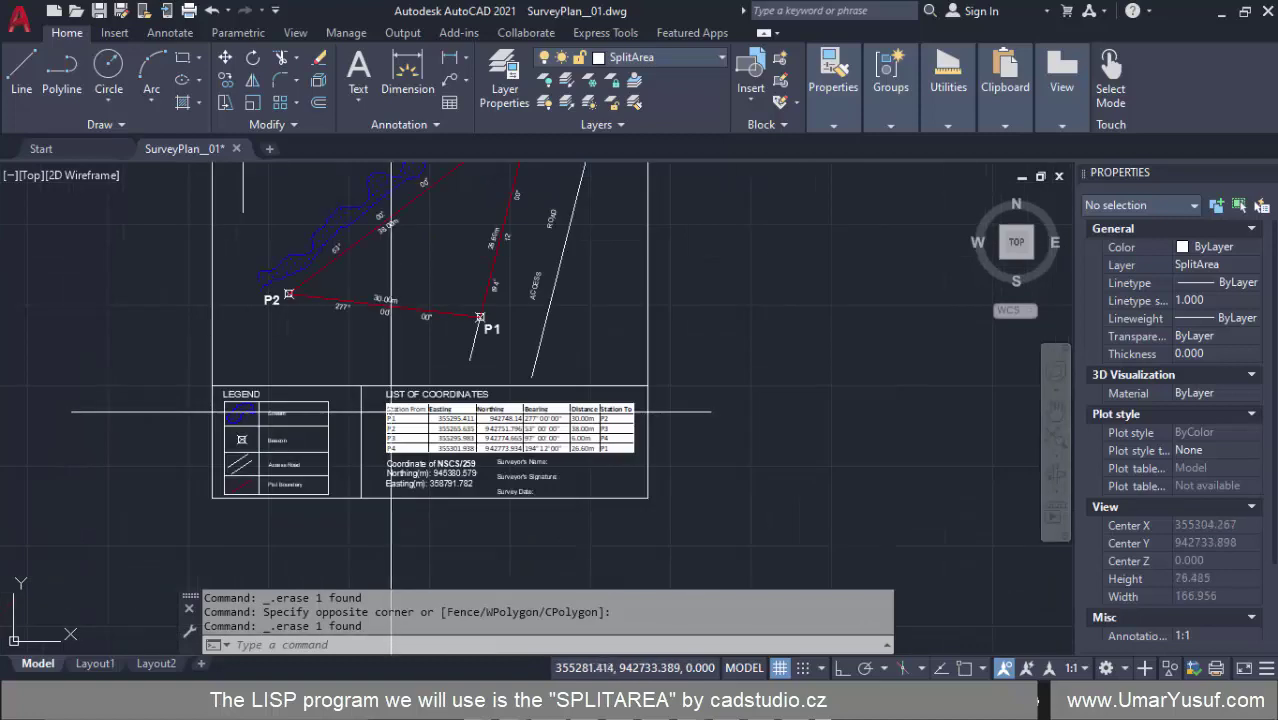
{"action": "scroll", "coordinate": [470, 330], "scroll_direction": "up", "scroll_amount": 3}
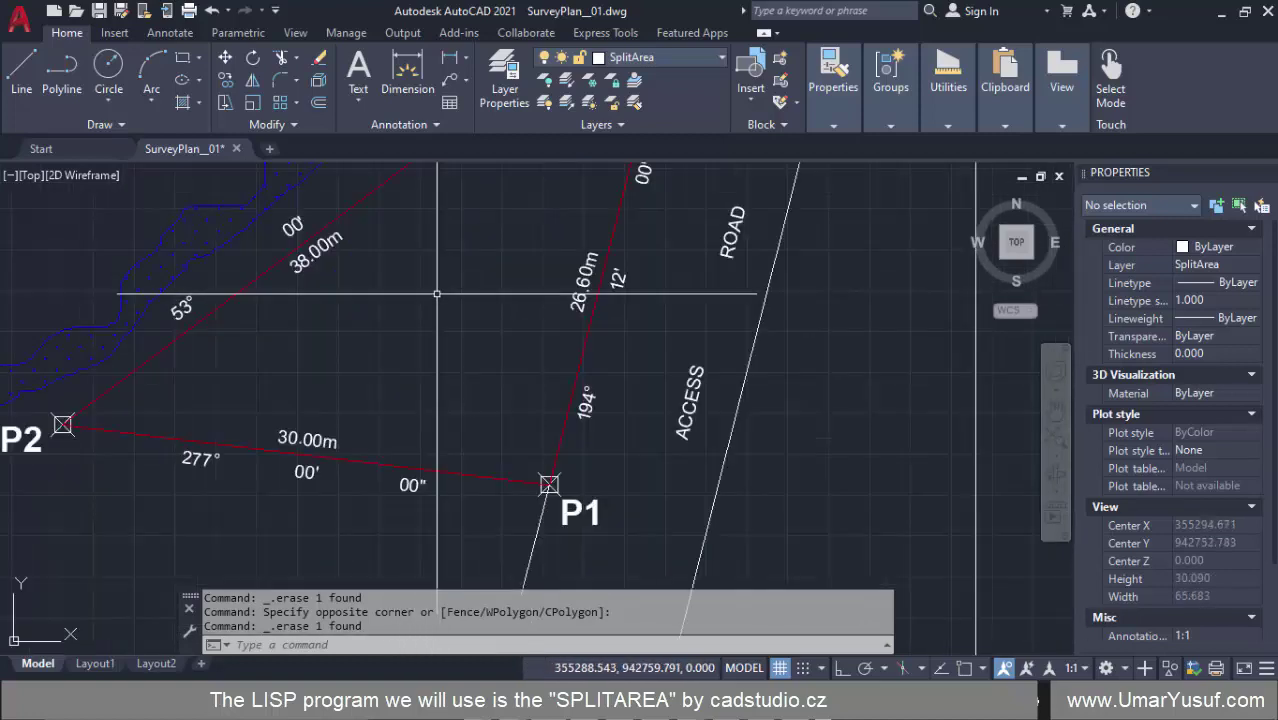
{"action": "scroll", "coordinate": [460, 230], "scroll_direction": "down", "scroll_amount": 3}
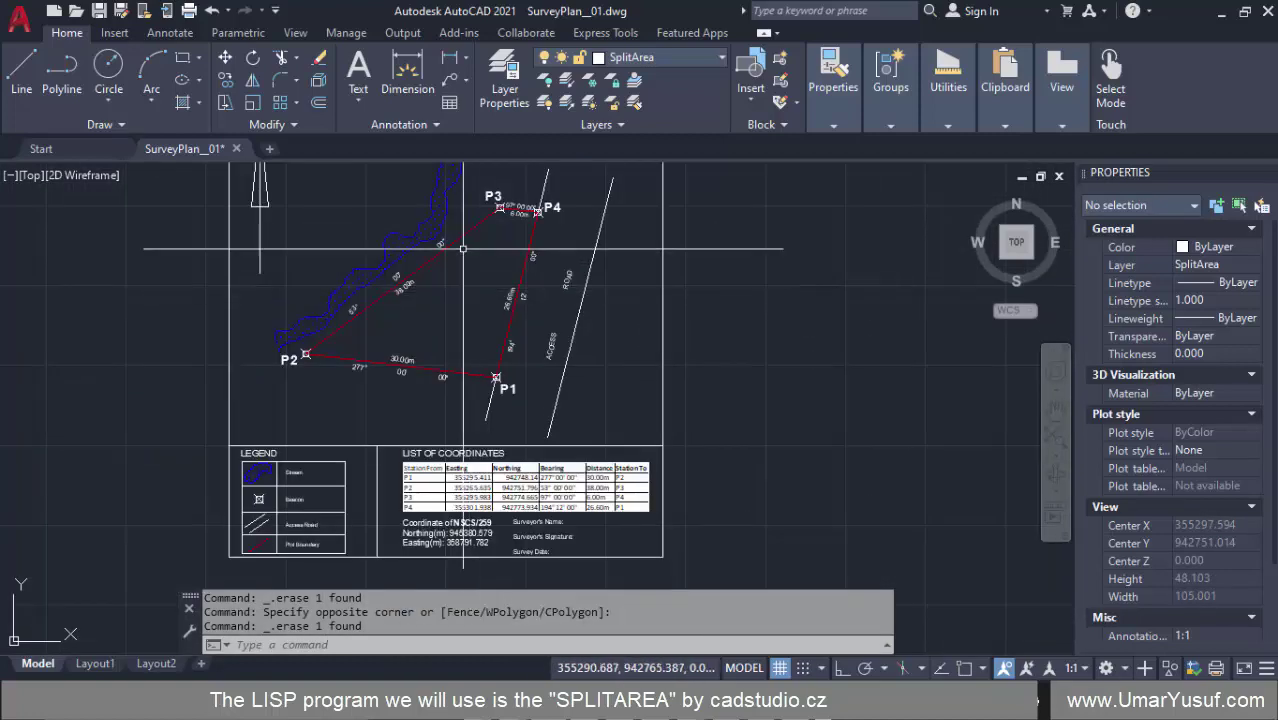
- Turn off the layers 0, BoaderLine, Legend, Scale, Stream and Title, keeping the Plan and SplitArea layers on
{"action": "scroll", "coordinate": [454, 209], "scroll_direction": "up", "scroll_amount": 3}
{"action": "left_click", "coordinate": [660, 56]}
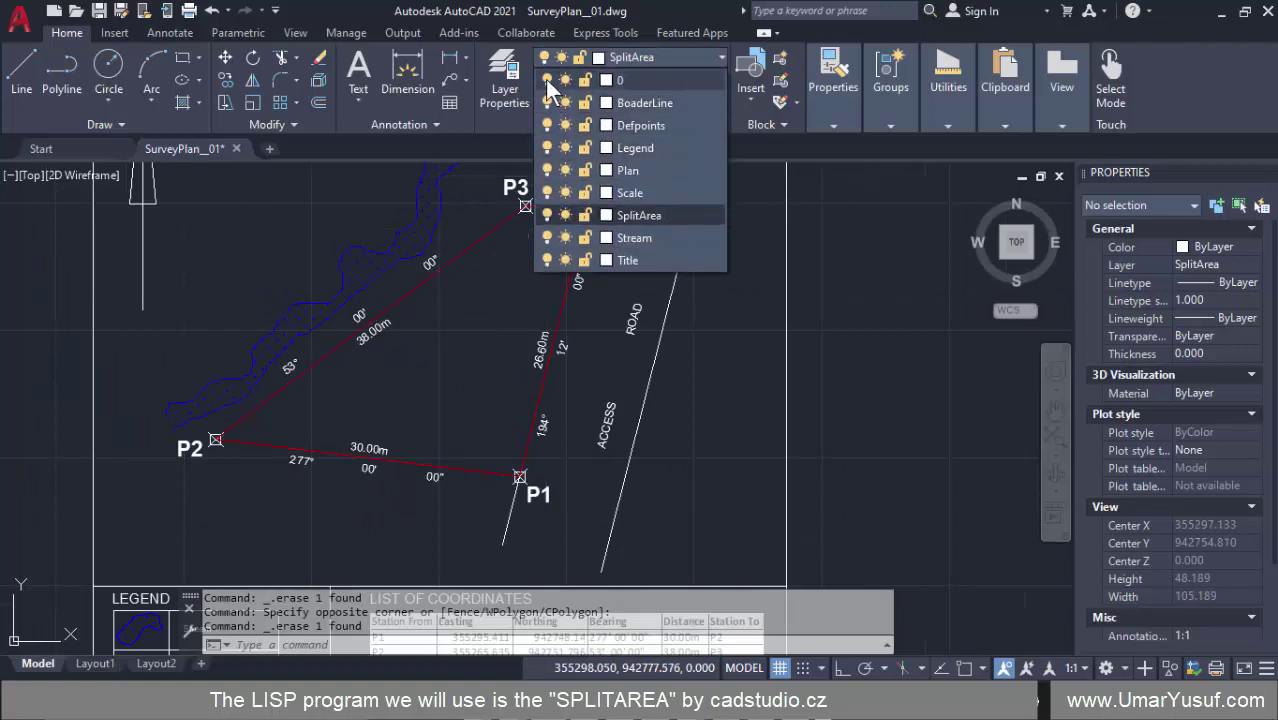
{"action": "left_click", "coordinate": [547, 81]}
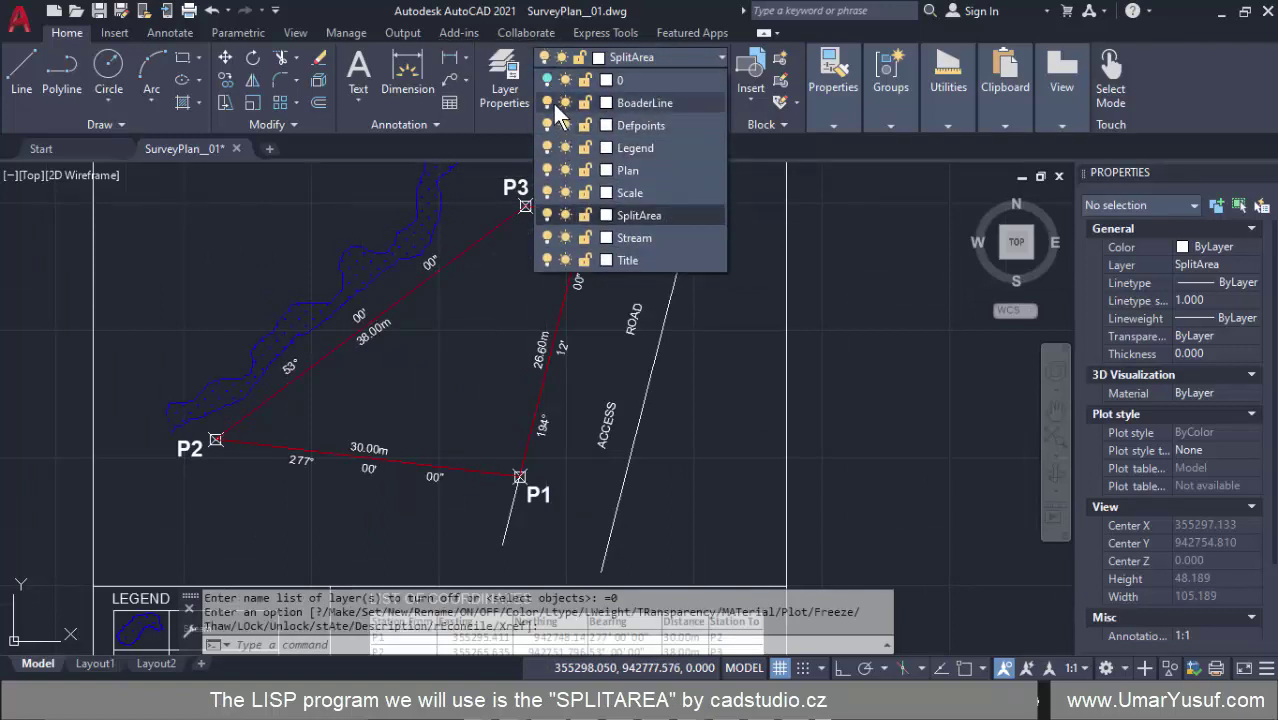
{"action": "left_click", "coordinate": [547, 103]}
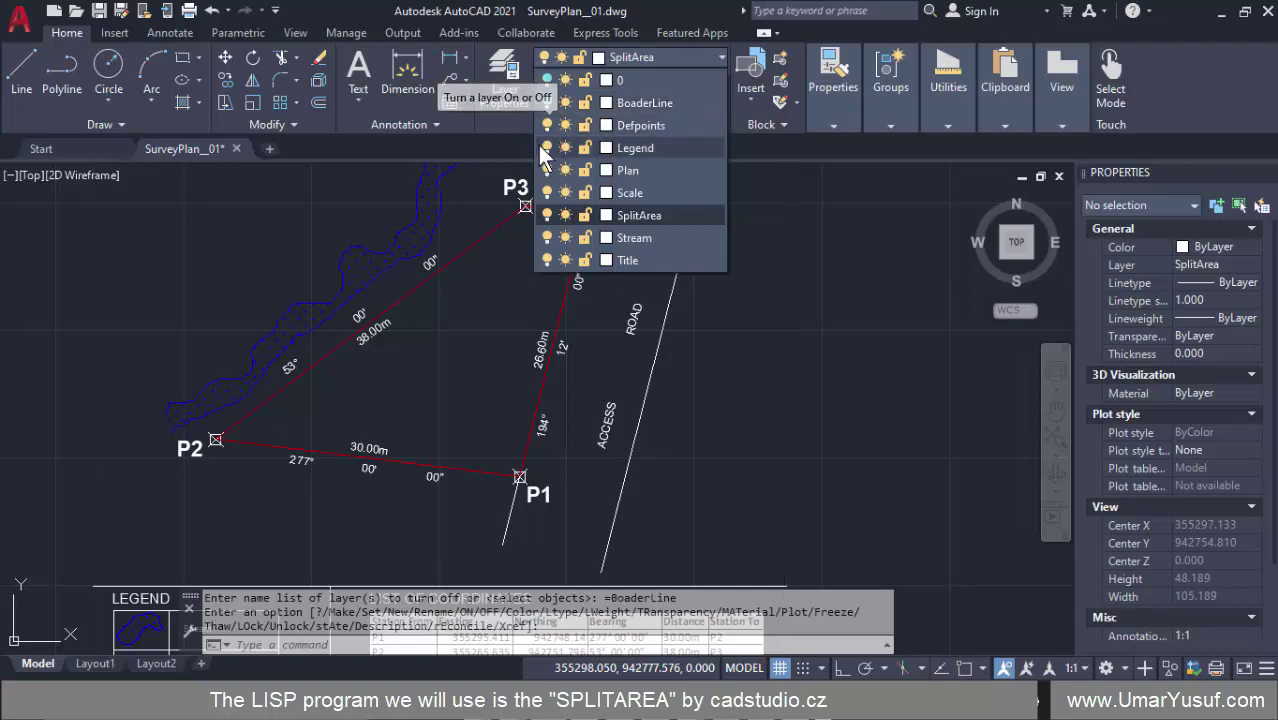
{"action": "left_click", "coordinate": [547, 148]}
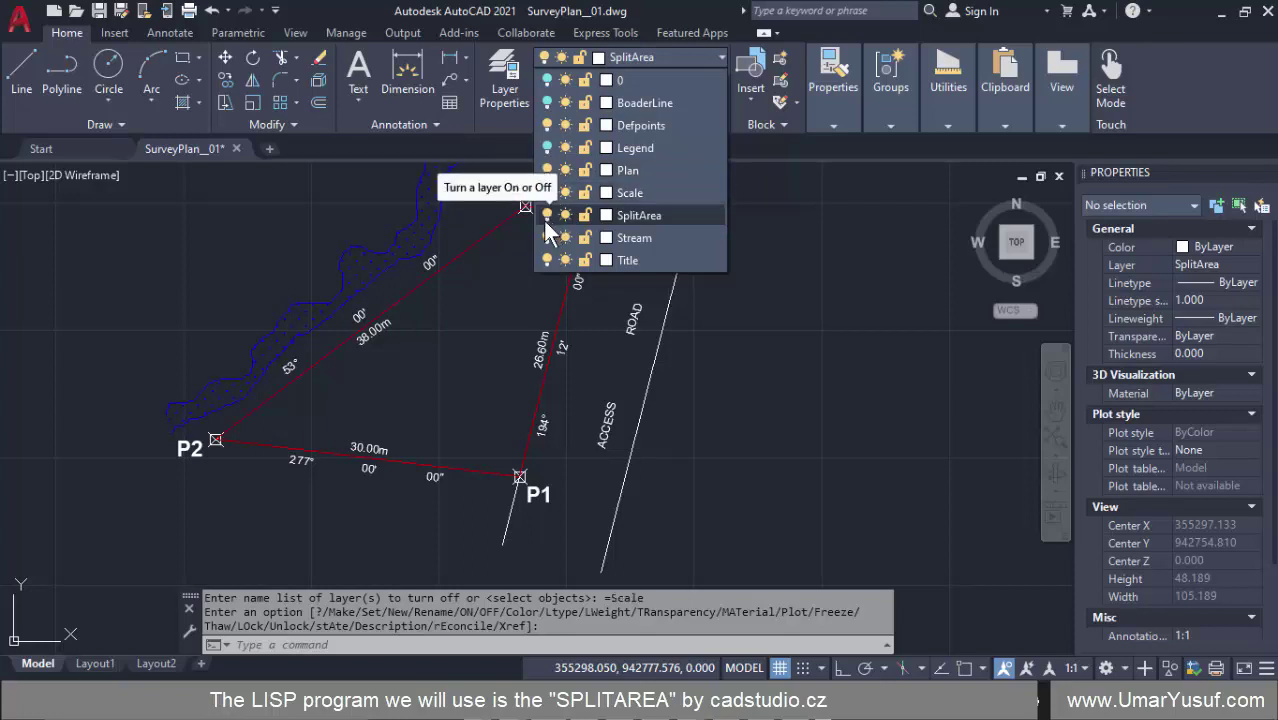
{"action": "left_click", "coordinate": [548, 238]}
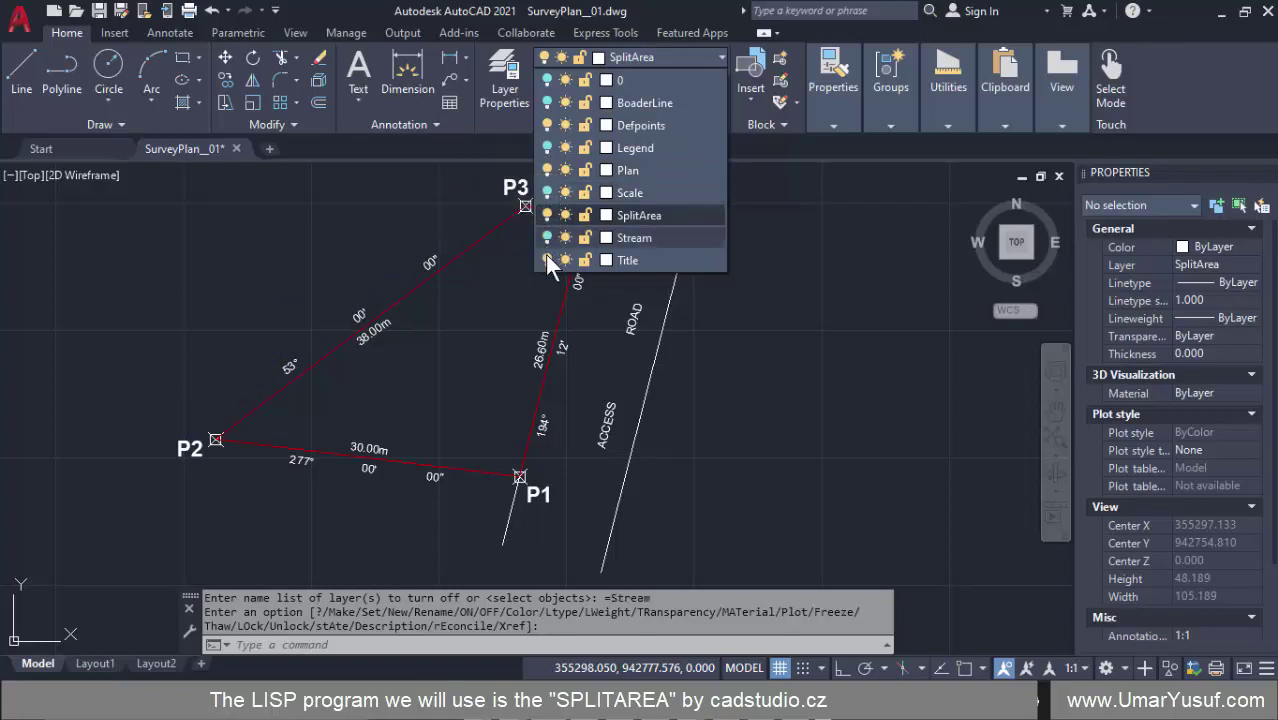
{"action": "left_click", "coordinate": [547, 260]}
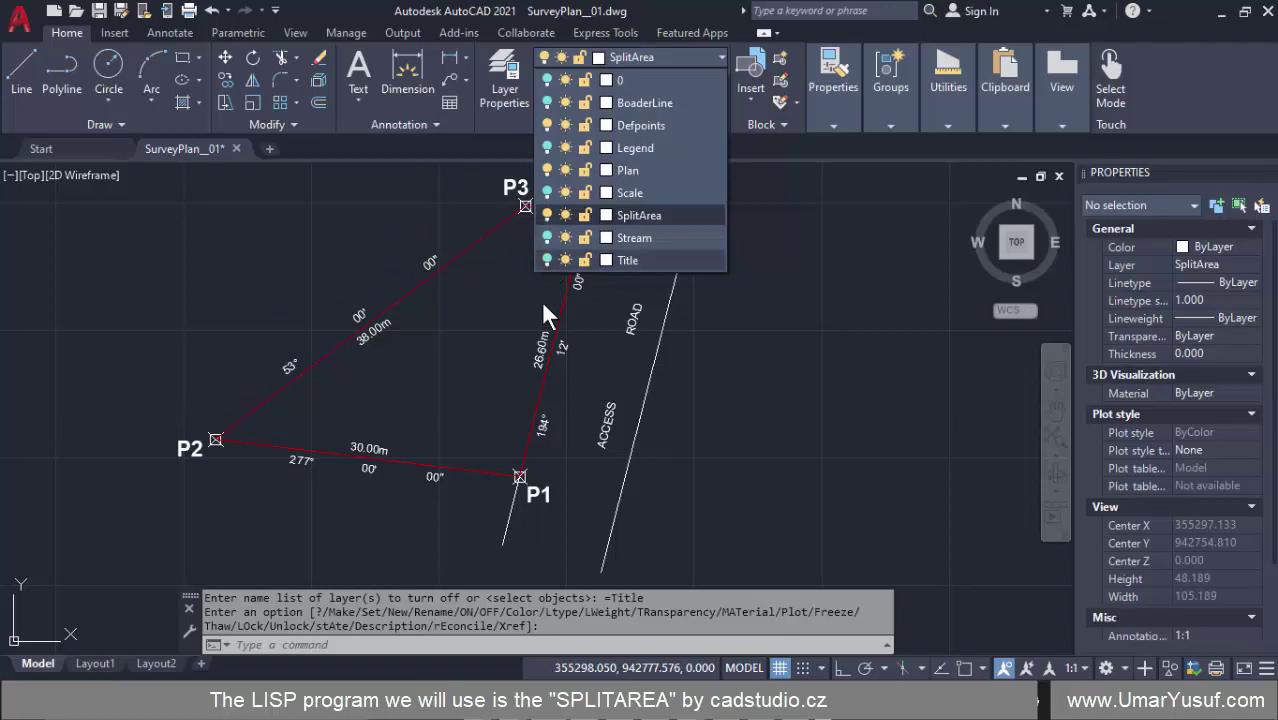
{"action": "left_click", "coordinate": [547, 170]}
- Create a closed polyline boundary with the Boundary command from an internal point of the plot P1–P4
{"action": "scroll", "coordinate": [528, 428], "scroll_direction": "down", "scroll_amount": 2}
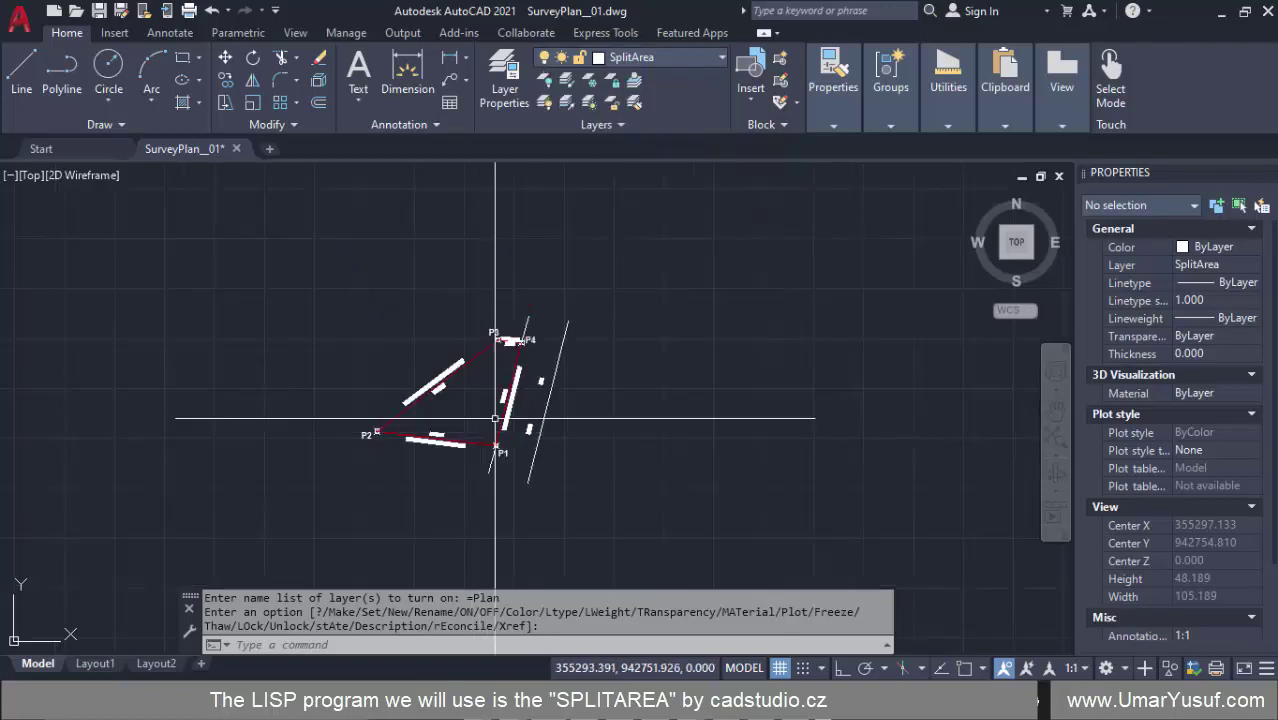
{"action": "scroll", "coordinate": [507, 335], "scroll_direction": "down", "scroll_amount": 6}
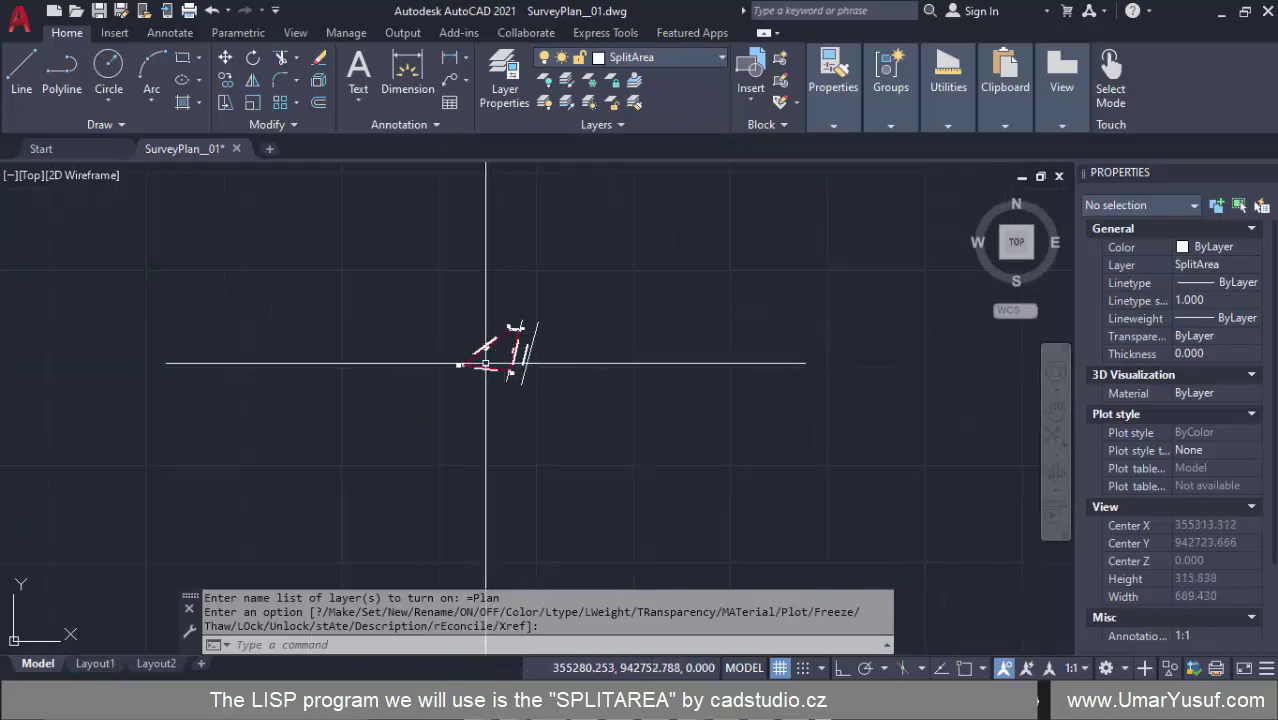
{"action": "type", "text": "z"}
{"action": "key", "text": "Return"}
{"action": "type", "text": "e"}
{"action": "key", "text": "Return"}
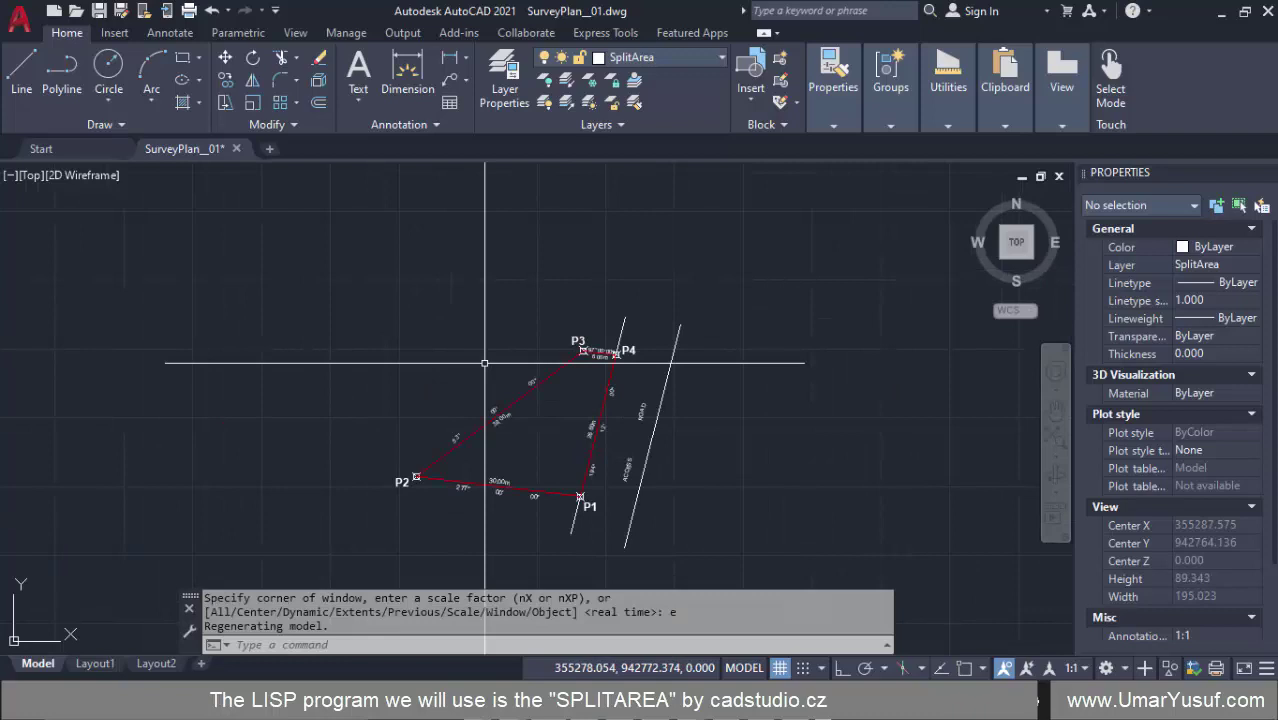
{"action": "scroll", "coordinate": [485, 363], "scroll_direction": "up", "scroll_amount": 3}
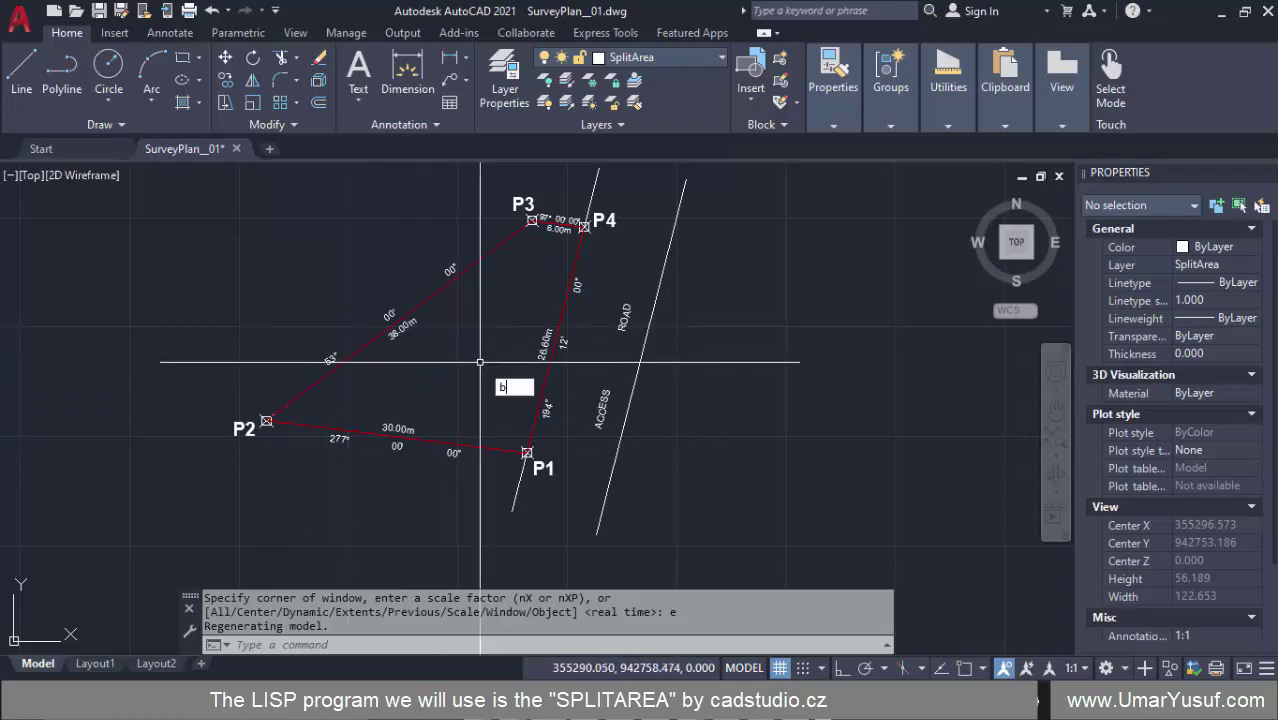
{"action": "type", "text": "o"}
{"action": "key", "text": "Return"}
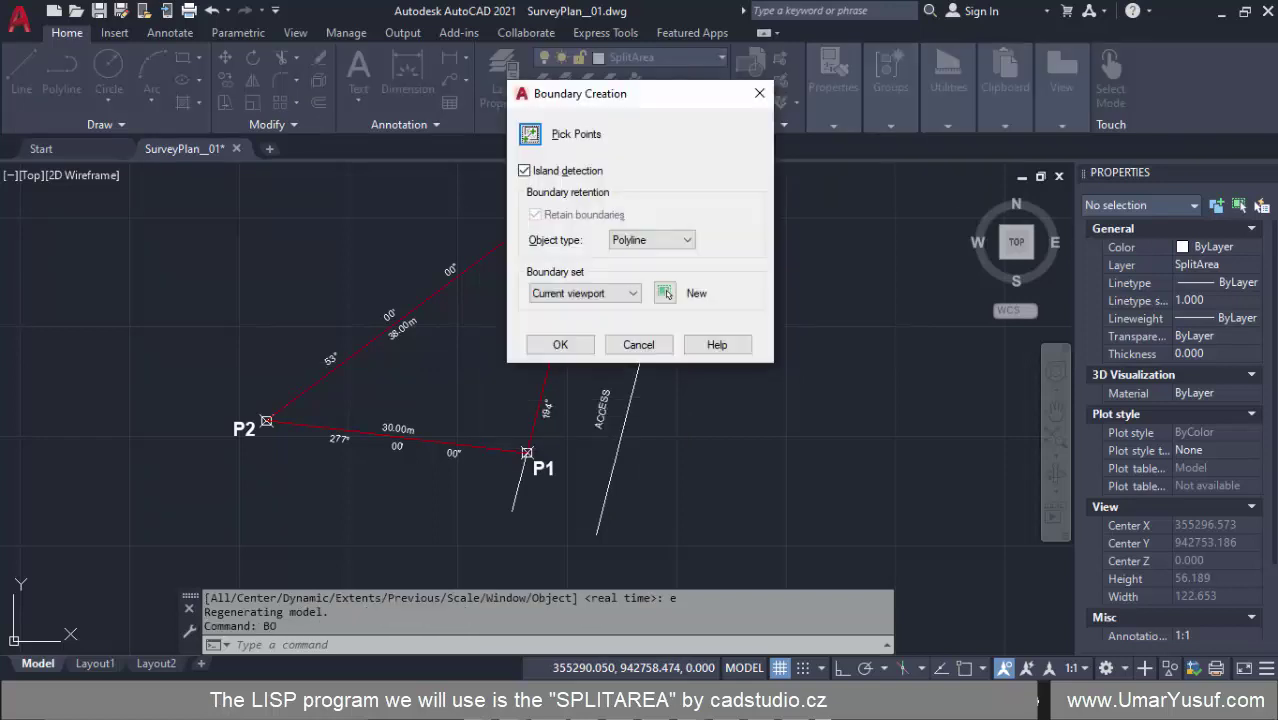
{"action": "left_click", "coordinate": [531, 135]}
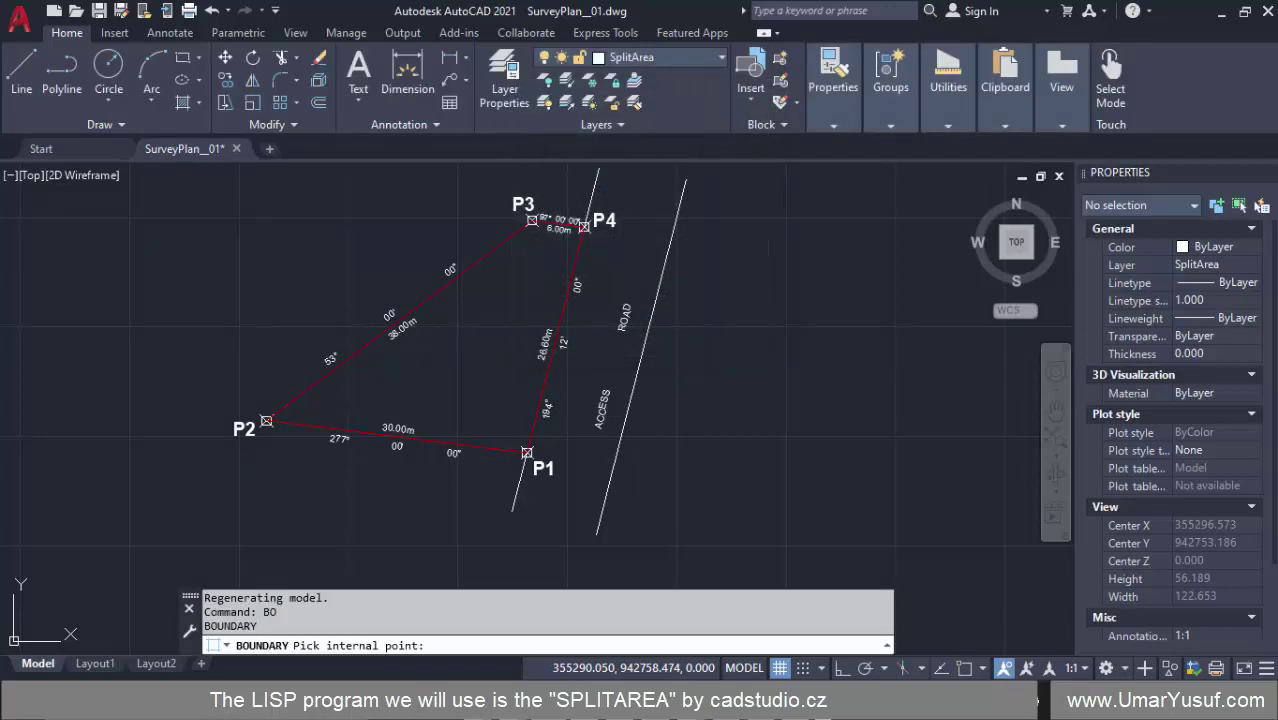
{"action": "left_click", "coordinate": [477, 340]}
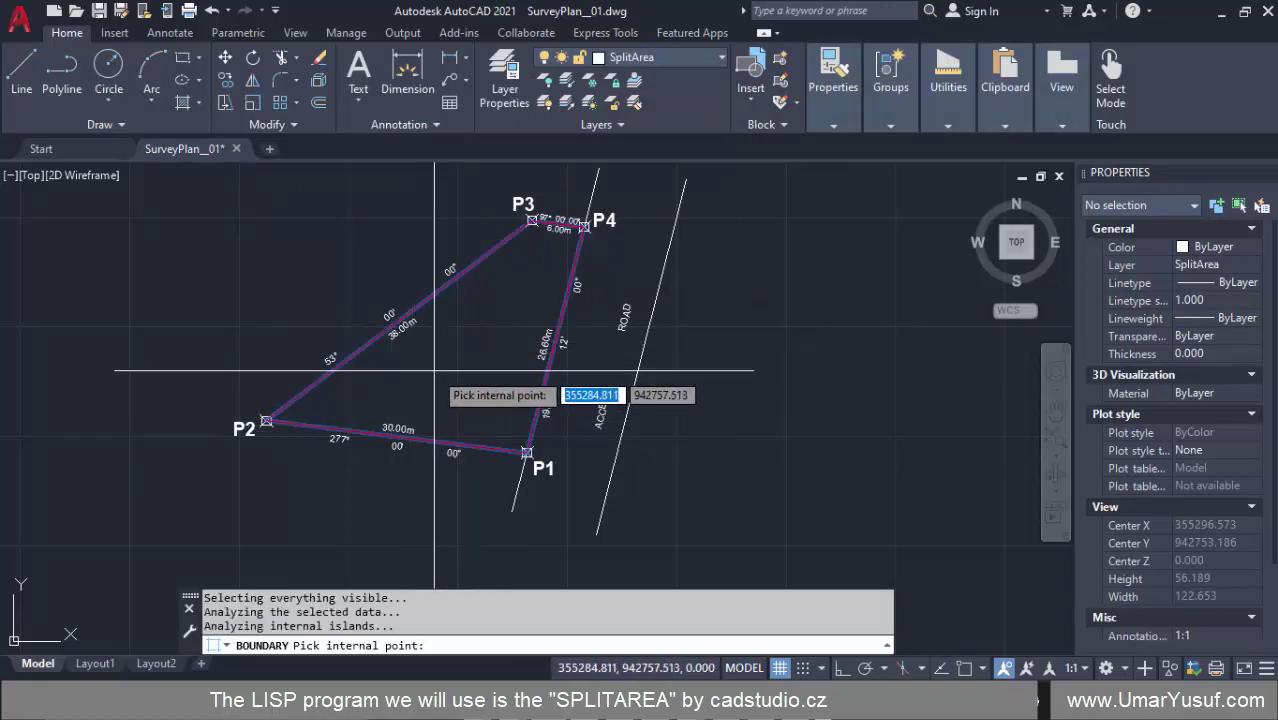
{"action": "key", "text": "Return"}
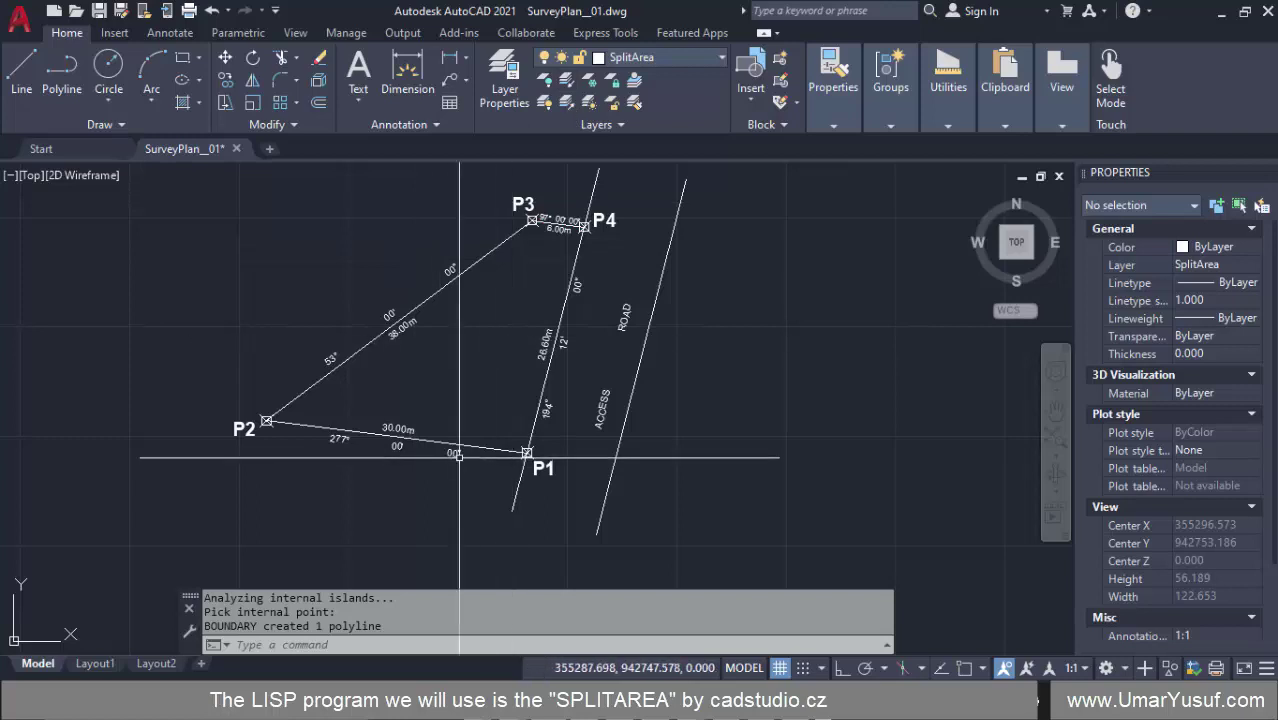
- Run SplitArea on the plot's closed boundary on the SplitArea layer, by Number with divider 2, fixed Direction and full Boundaries
{"action": "left_click", "coordinate": [662, 55]}
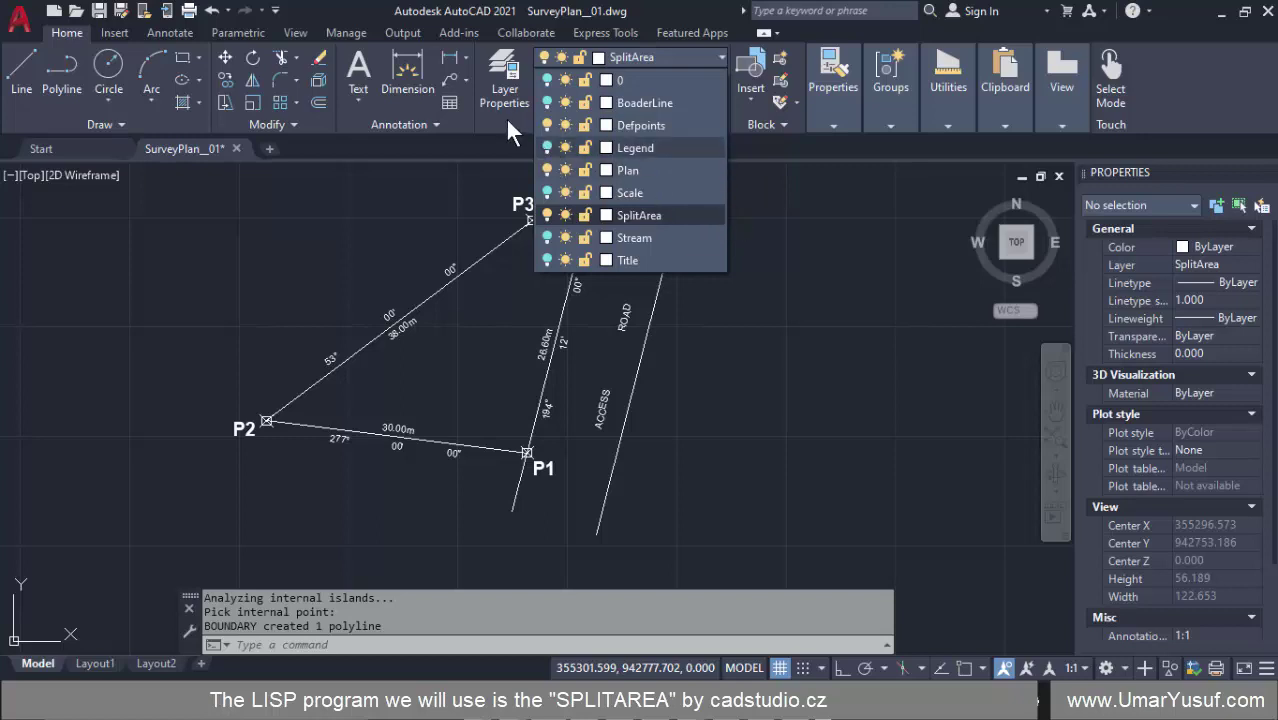
{"action": "left_click", "coordinate": [671, 213]}
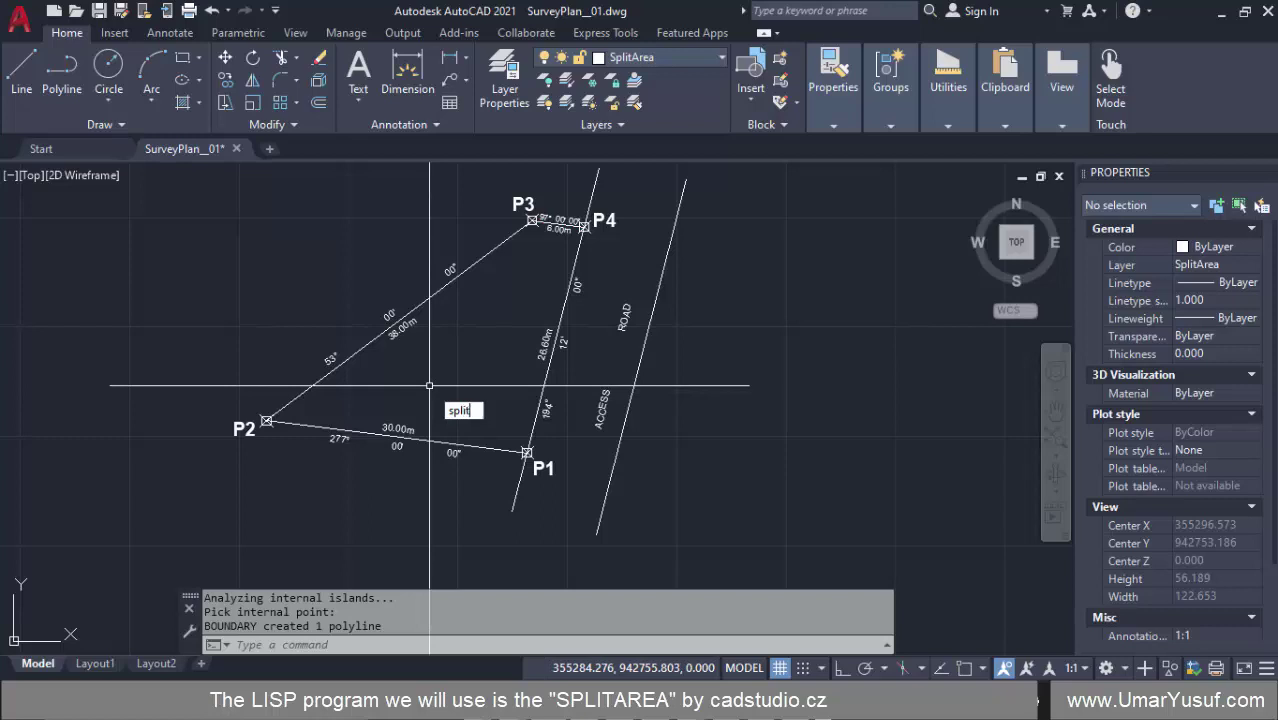
{"action": "key", "text": "Return"}
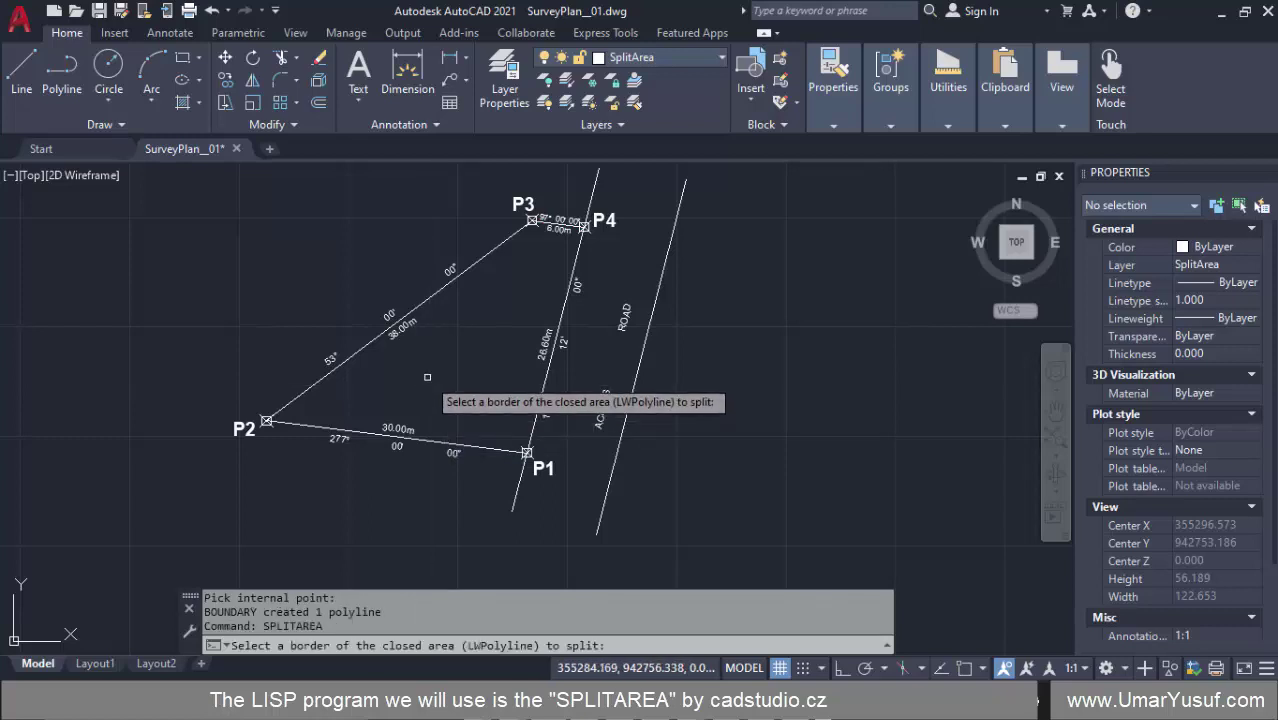
{"action": "left_click", "coordinate": [435, 294]}
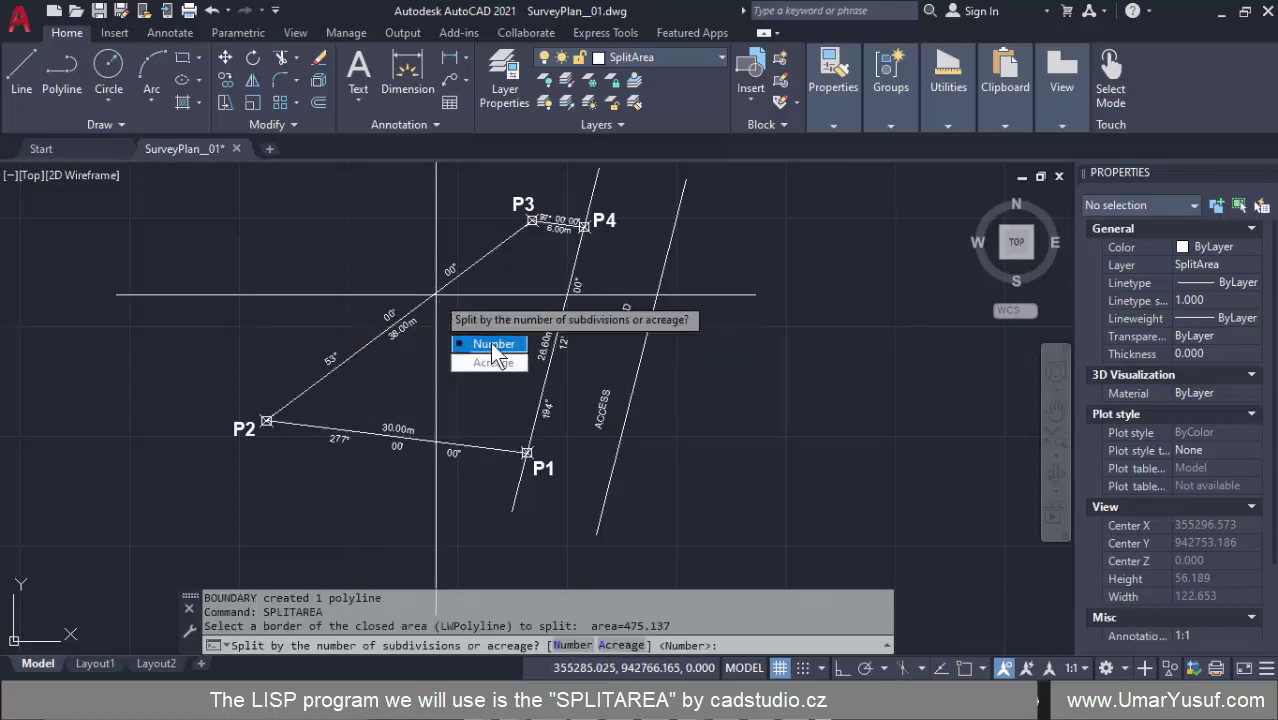
{"action": "left_click", "coordinate": [493, 346]}
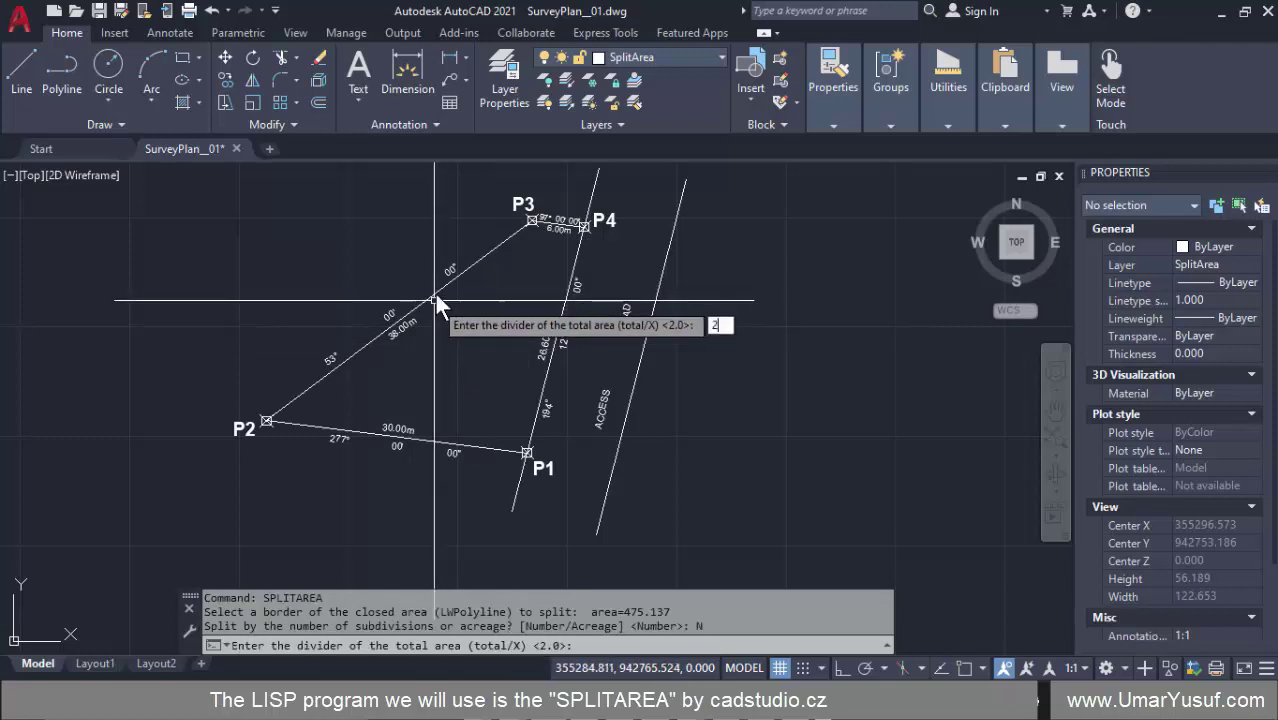
{"action": "key", "text": "Return"}
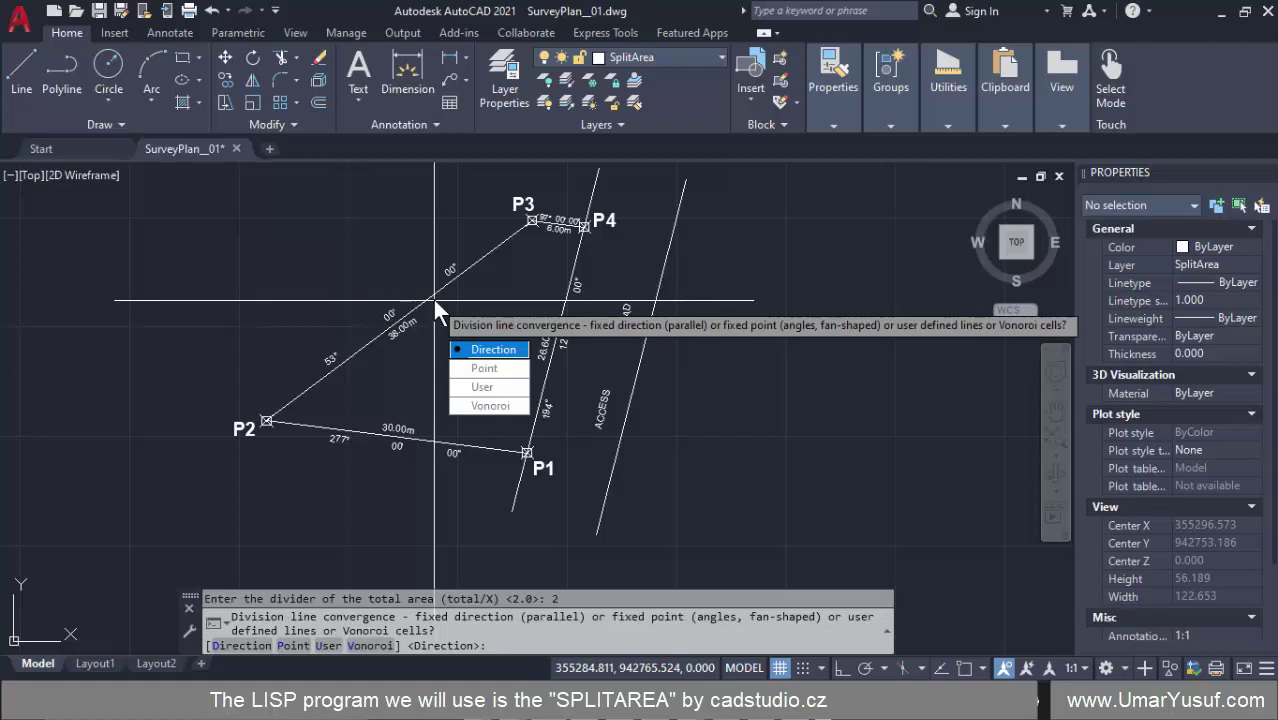
{"action": "left_click", "coordinate": [495, 350]}
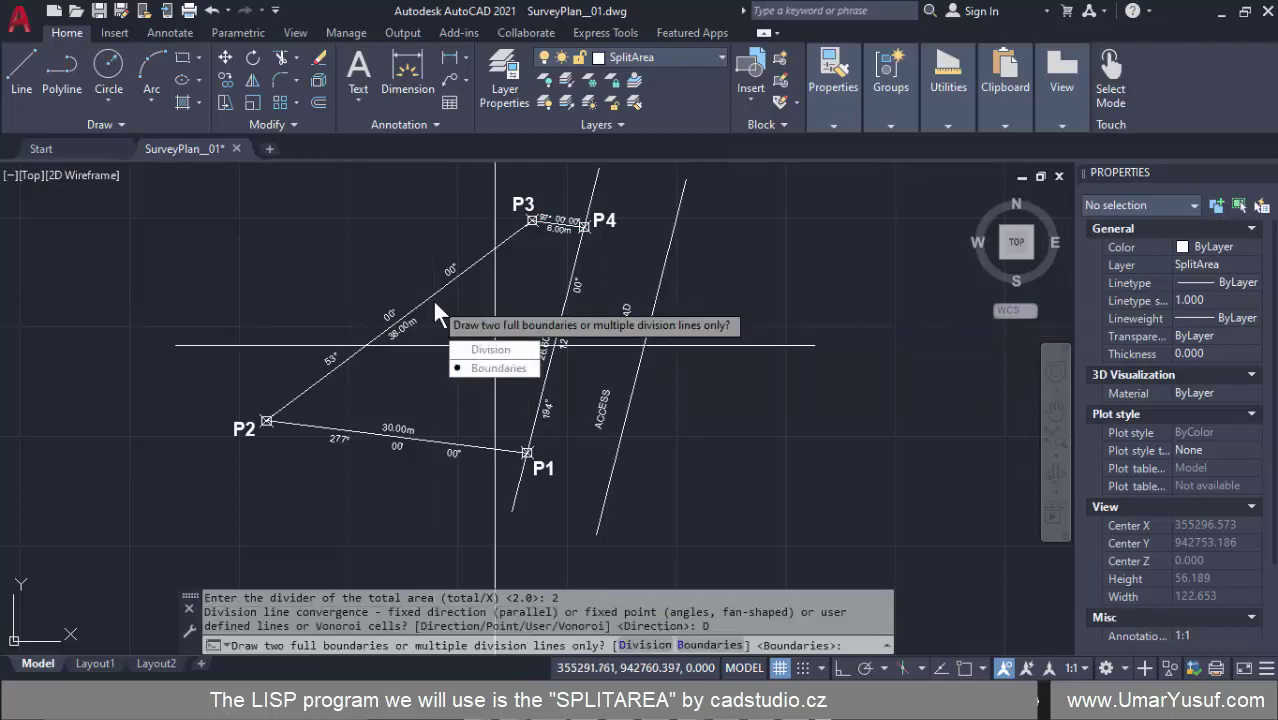
{"action": "left_click", "coordinate": [498, 367]}
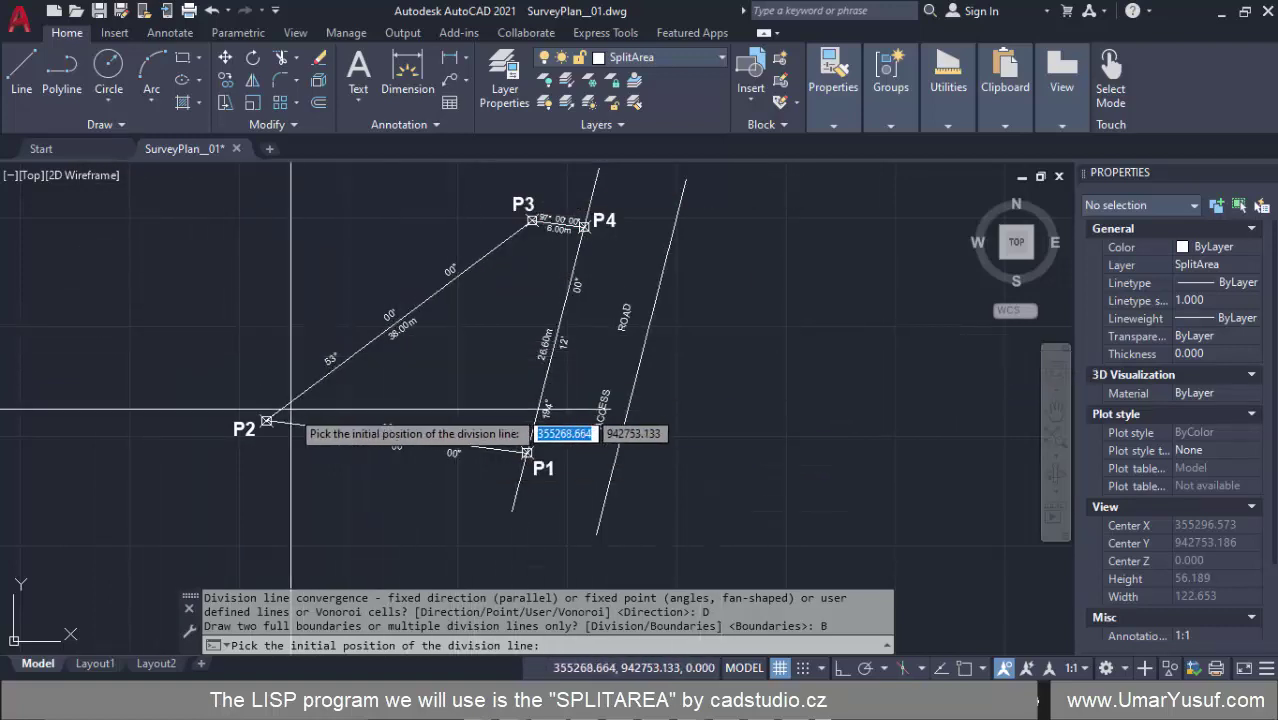
- Define the division line across mid-plot from the access road at about 272°, with the first lot near P3–P4 and the remainder near P1–P2
{"action": "left_click", "coordinate": [594, 334]}
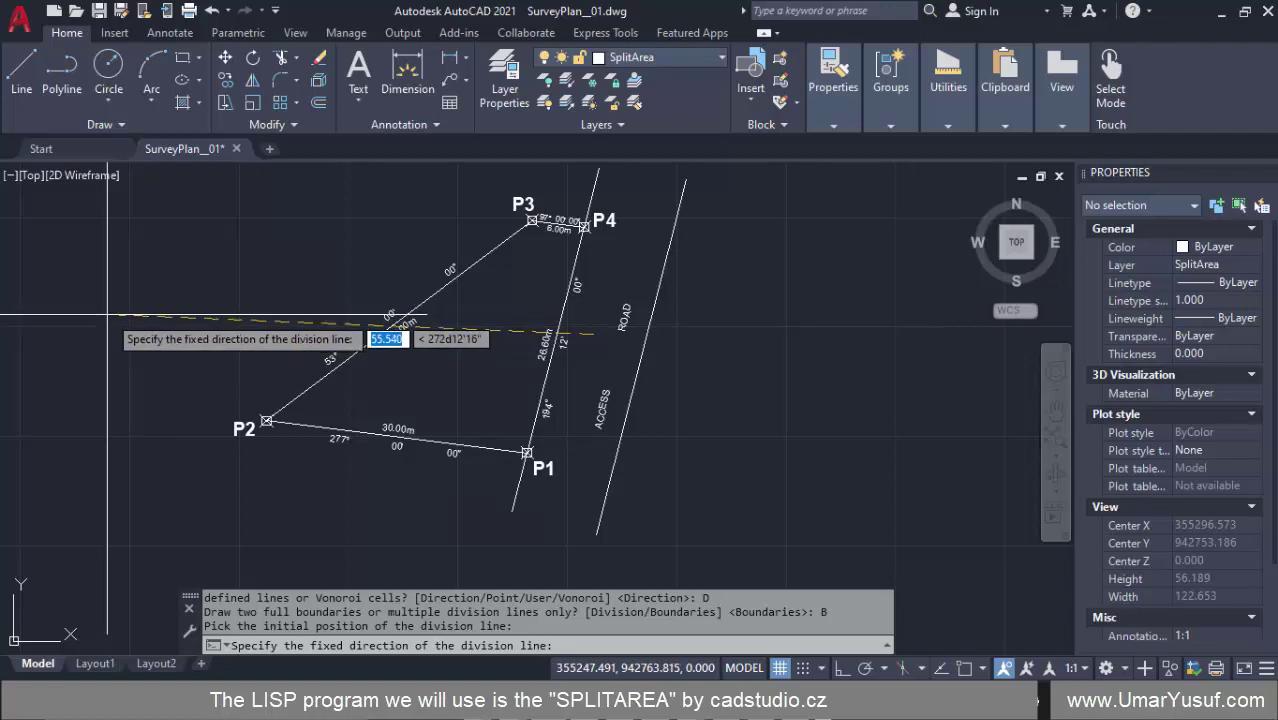
{"action": "left_click", "coordinate": [150, 318]}
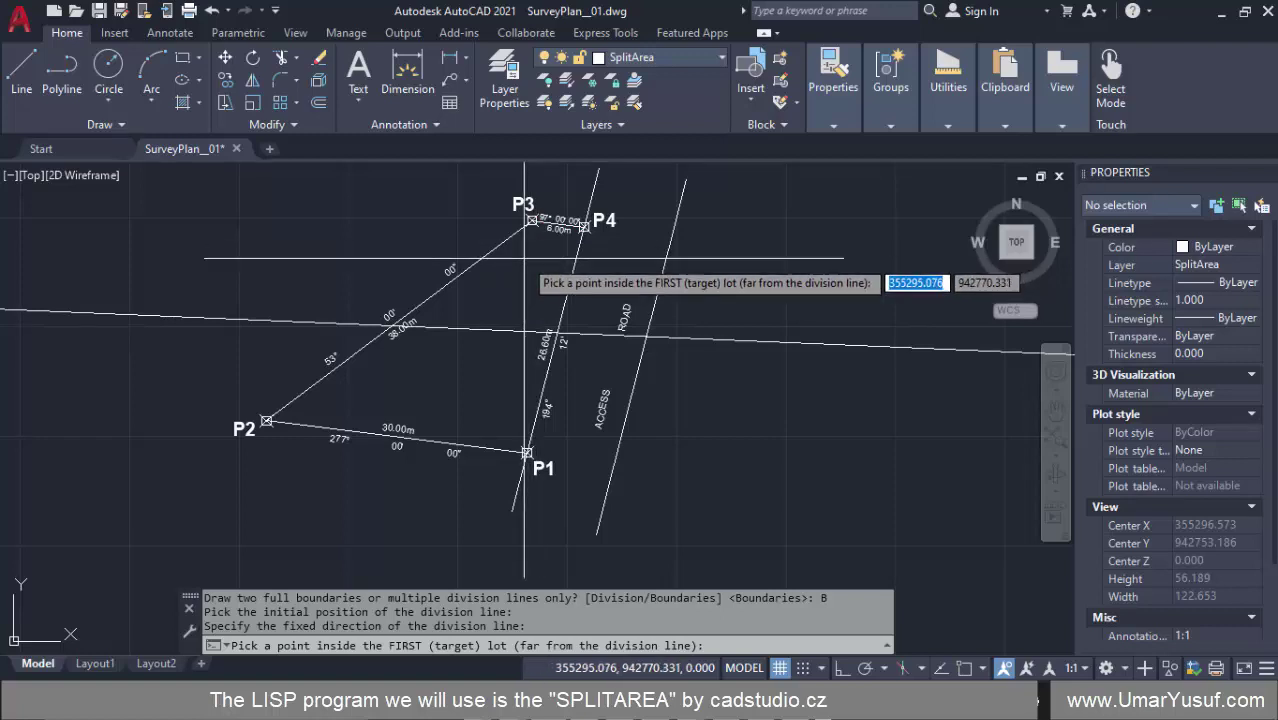
{"action": "left_click", "coordinate": [525, 258]}
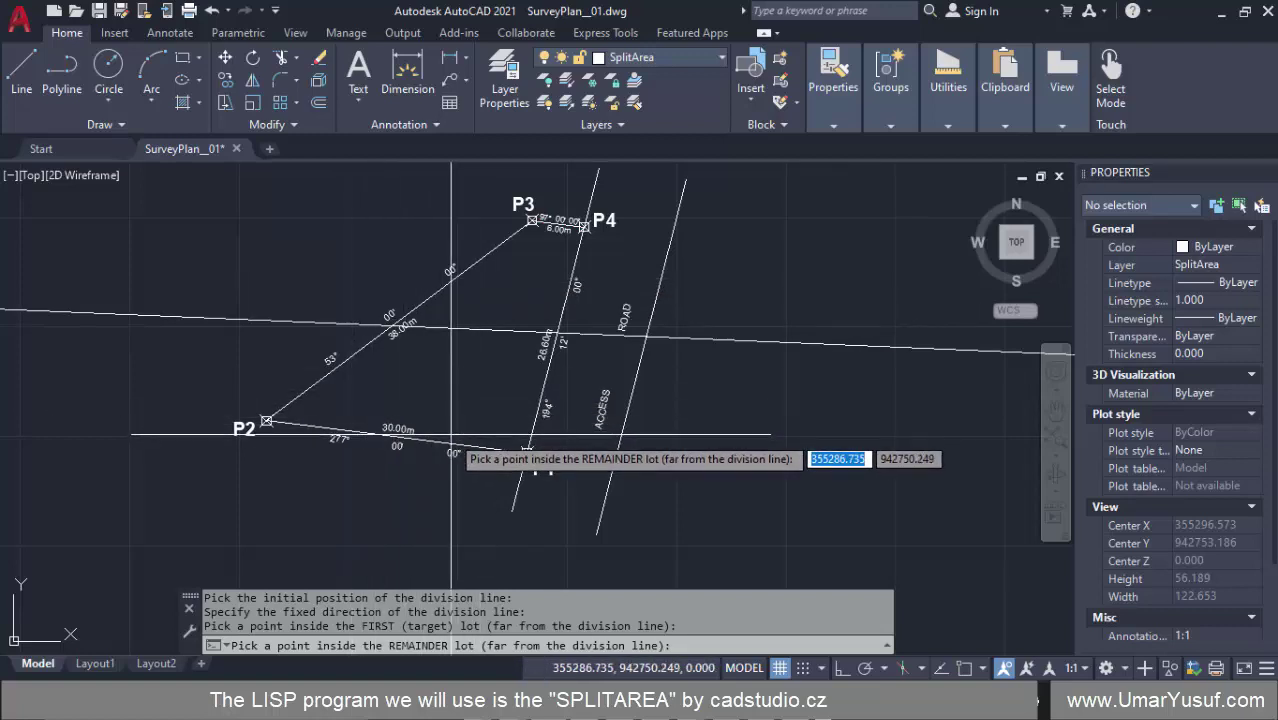
{"action": "left_click", "coordinate": [452, 434]}
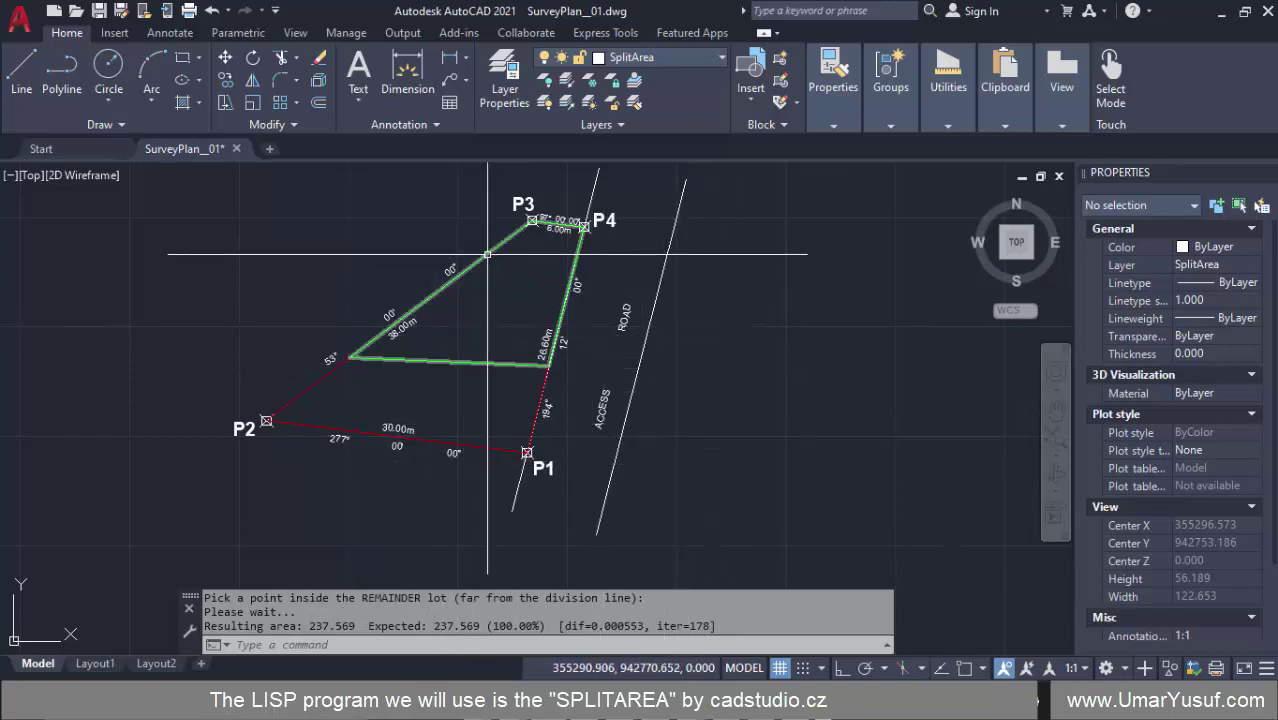
- Check the area property of the green lot by P3–P4 and of the red lot by P1–P2
{"action": "left_click", "coordinate": [487, 254]}
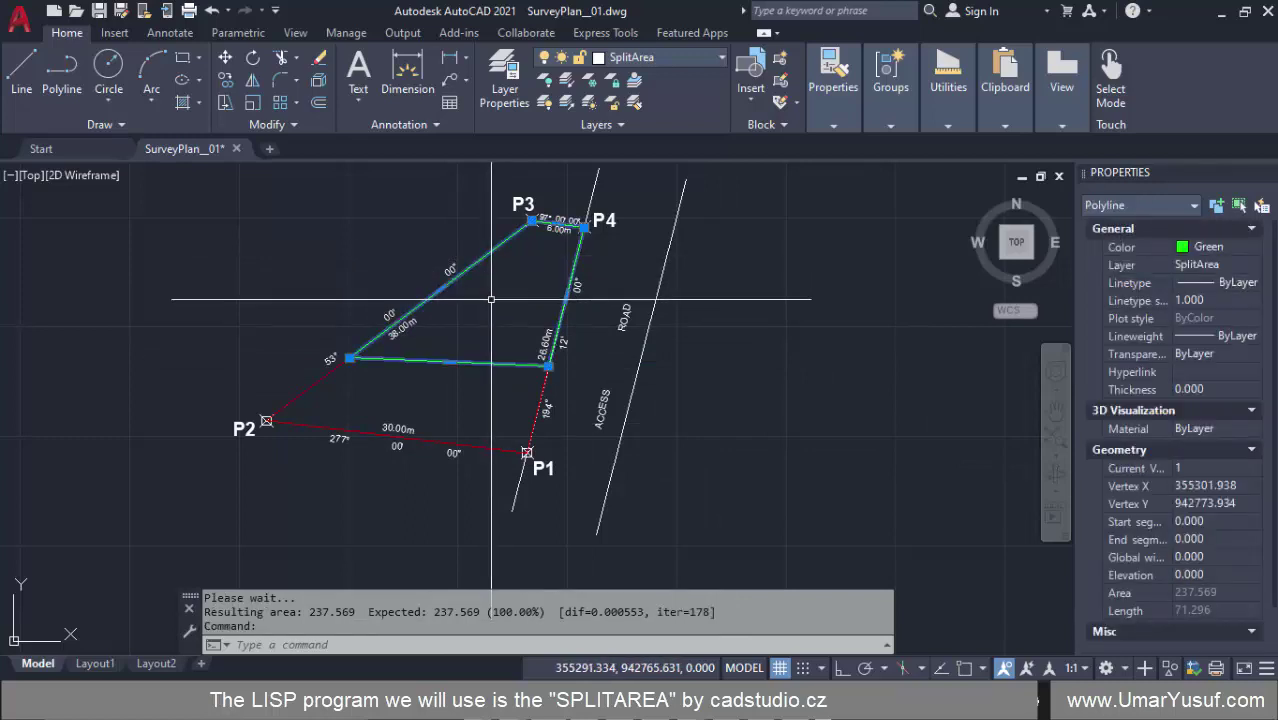
{"action": "scroll", "coordinate": [492, 300], "scroll_direction": "up", "scroll_amount": 2}
{"action": "scroll", "coordinate": [490, 295], "scroll_direction": "down", "scroll_amount": 2}
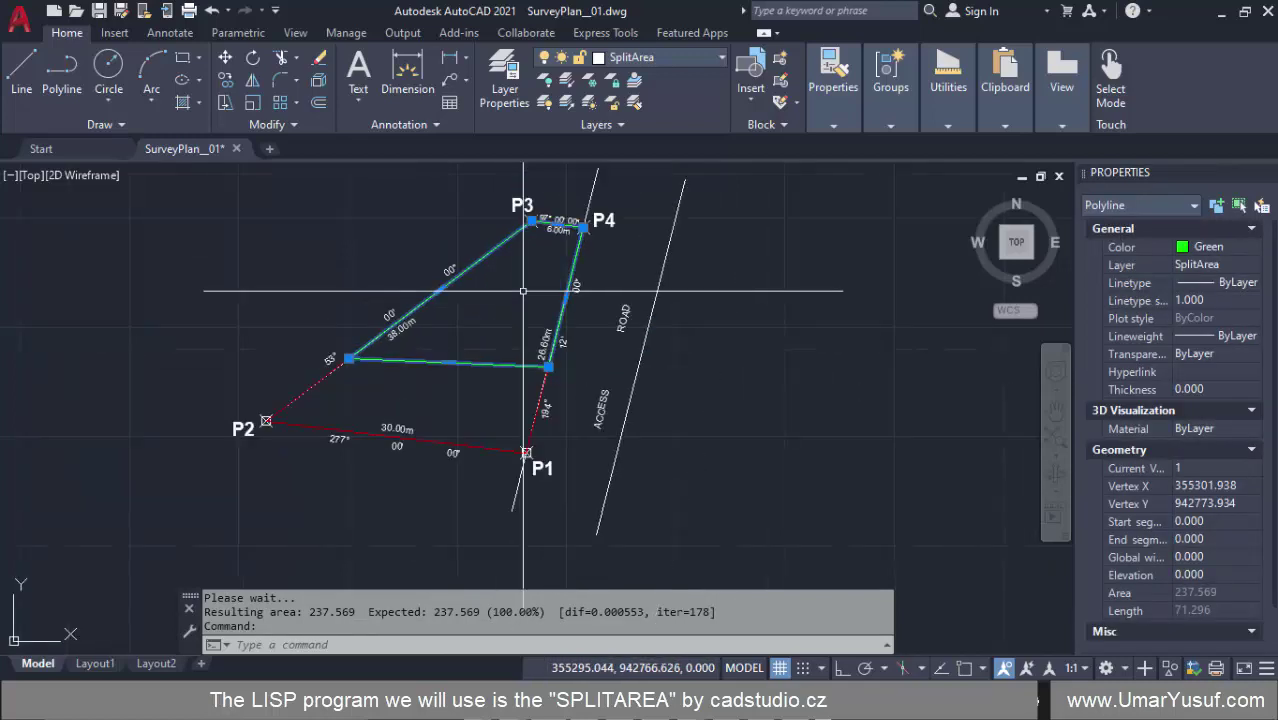
{"action": "key", "text": "Escape"}
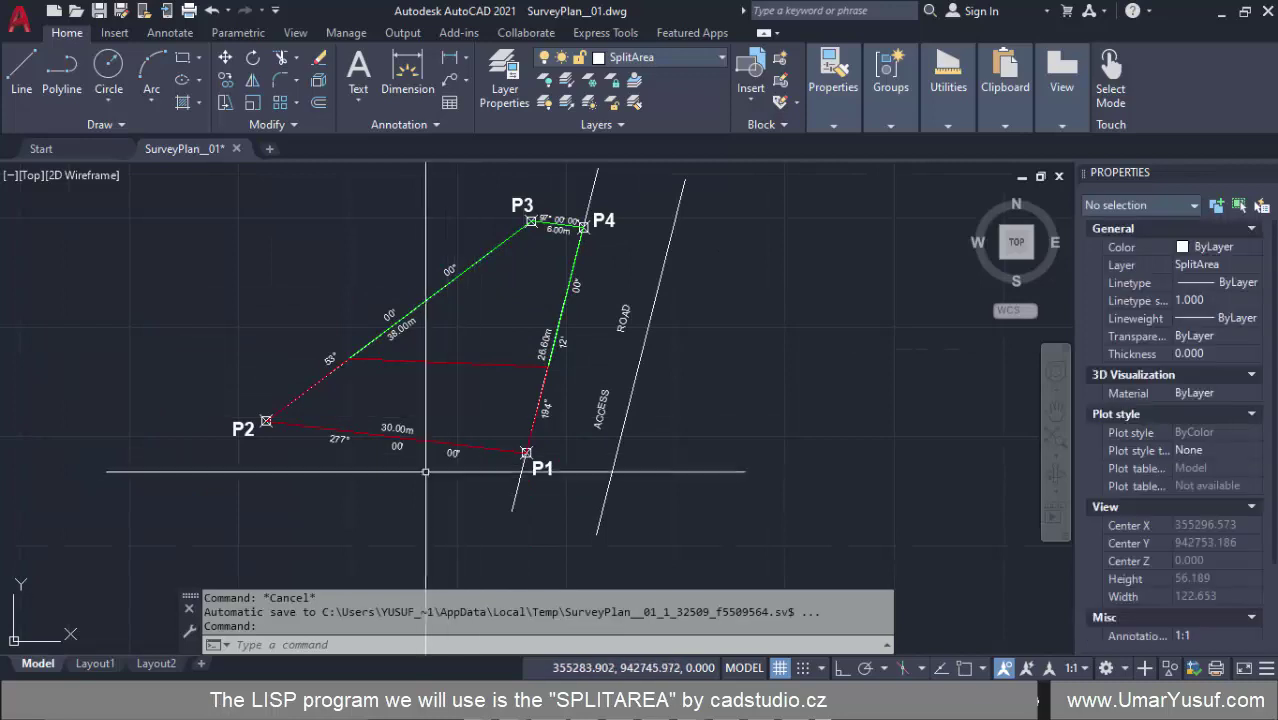
{"action": "left_click", "coordinate": [441, 441]}
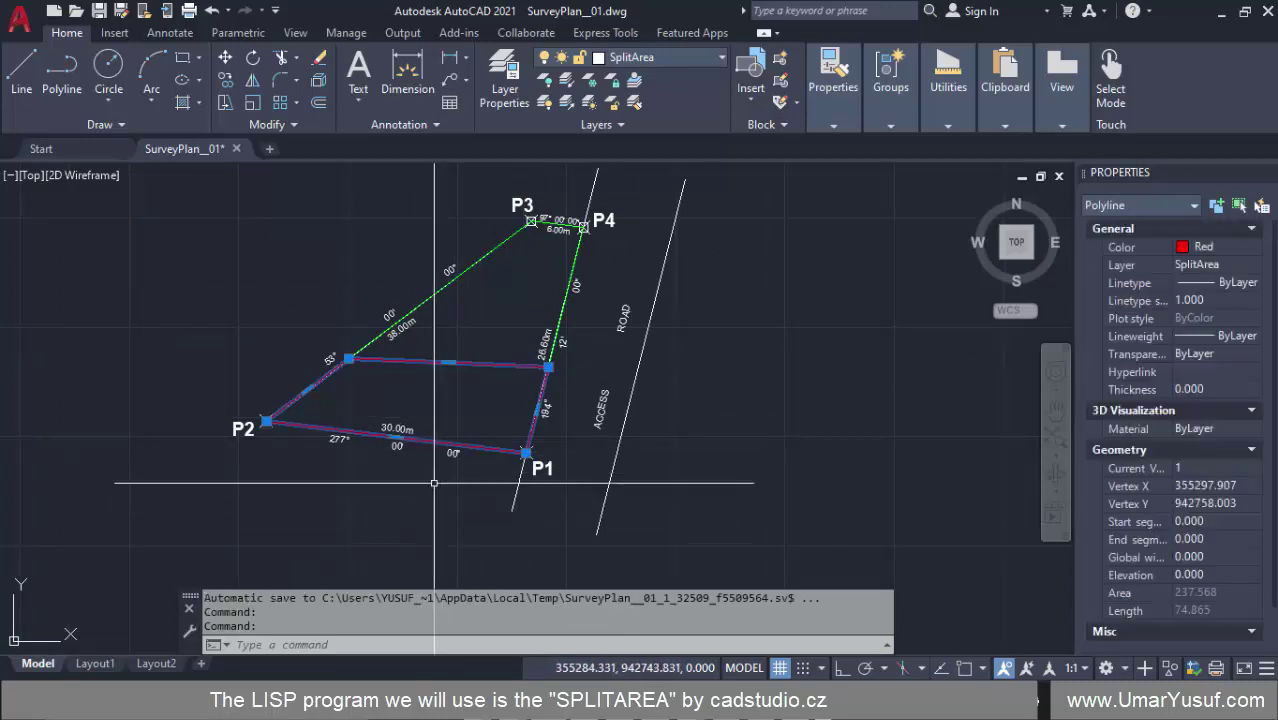
{"action": "key", "text": "Escape"}
{"action": "key", "text": "Escape"}
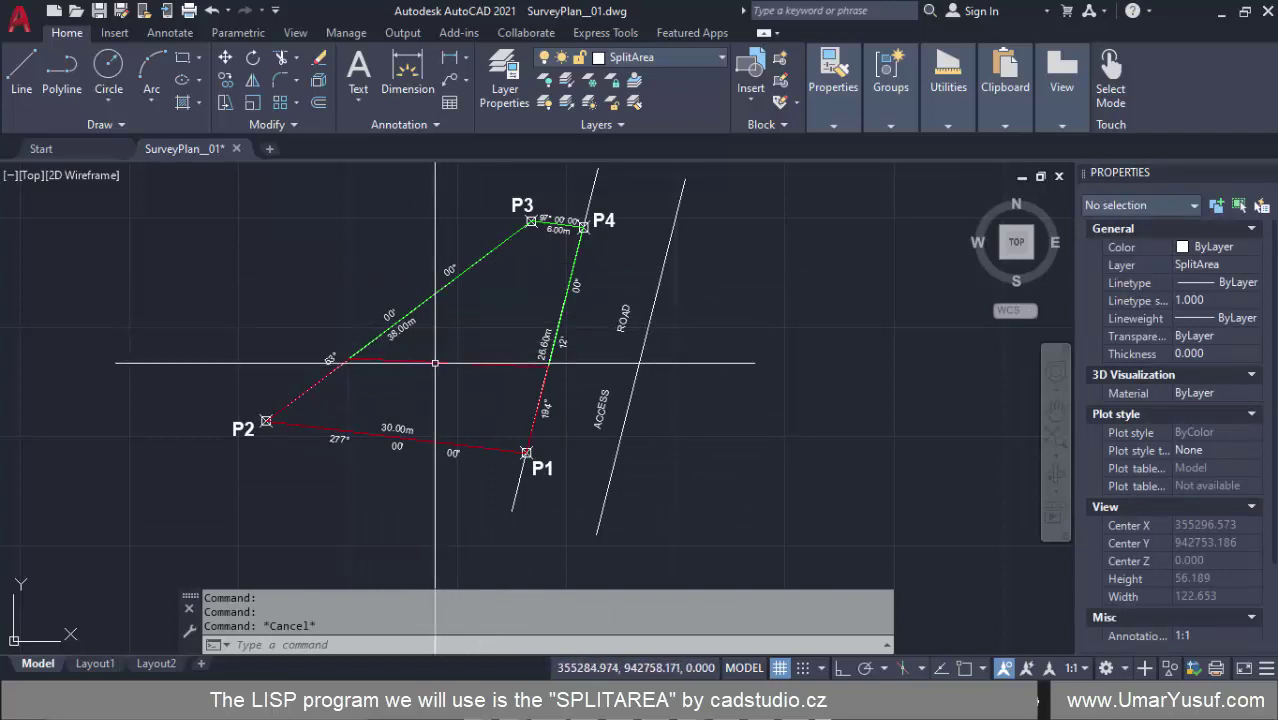
- Measure the area of the green lot by P3–P4 as an object
{"action": "left_click", "coordinate": [952, 82]}
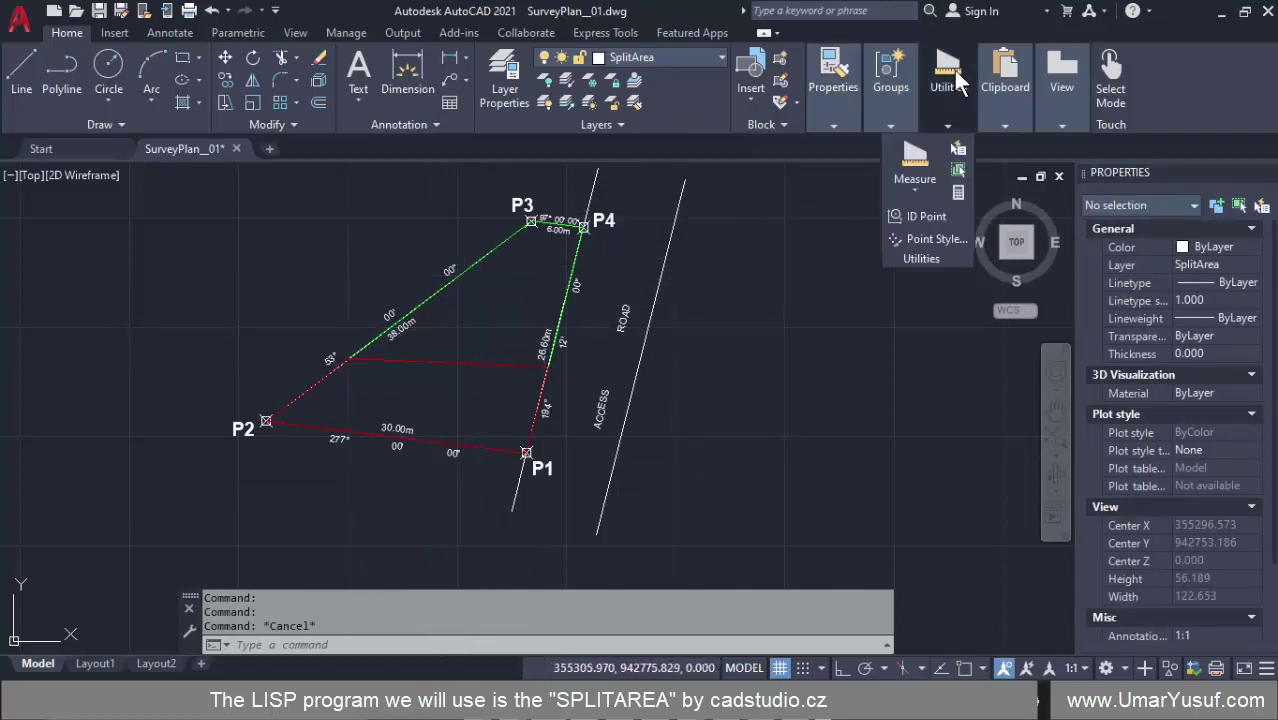
{"action": "left_click", "coordinate": [913, 168]}
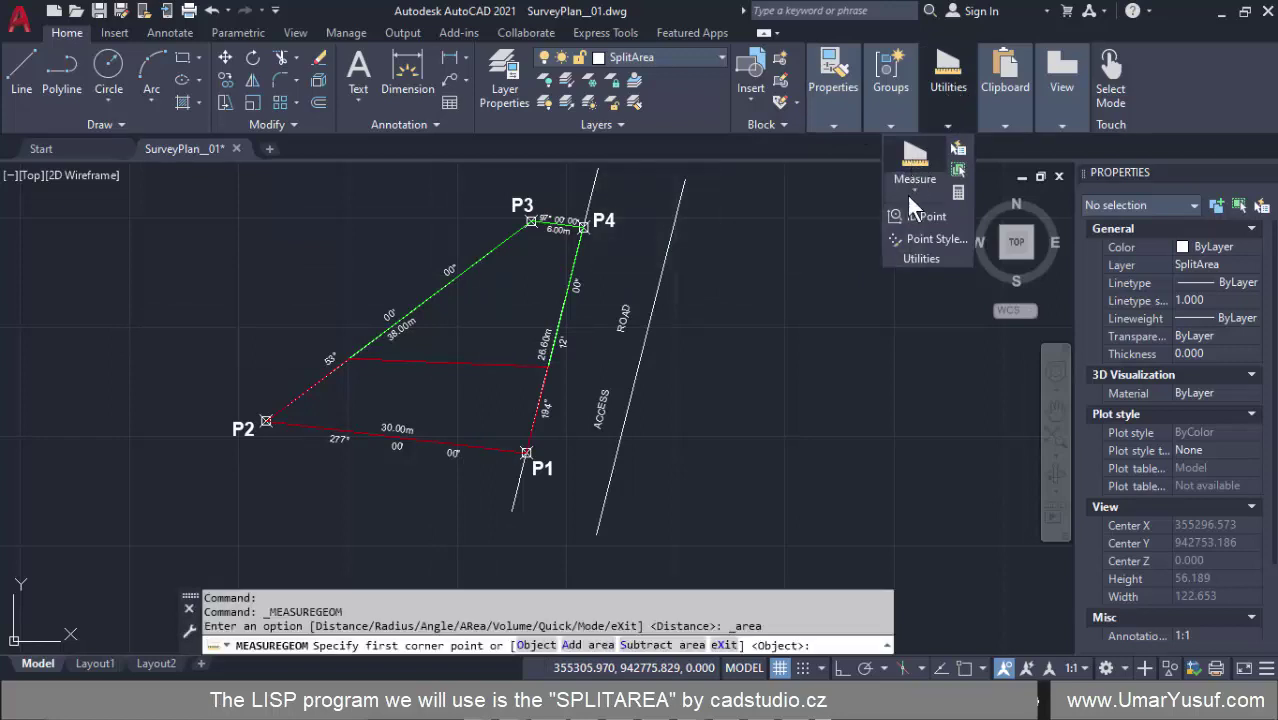
{"action": "left_click", "coordinate": [536, 645]}
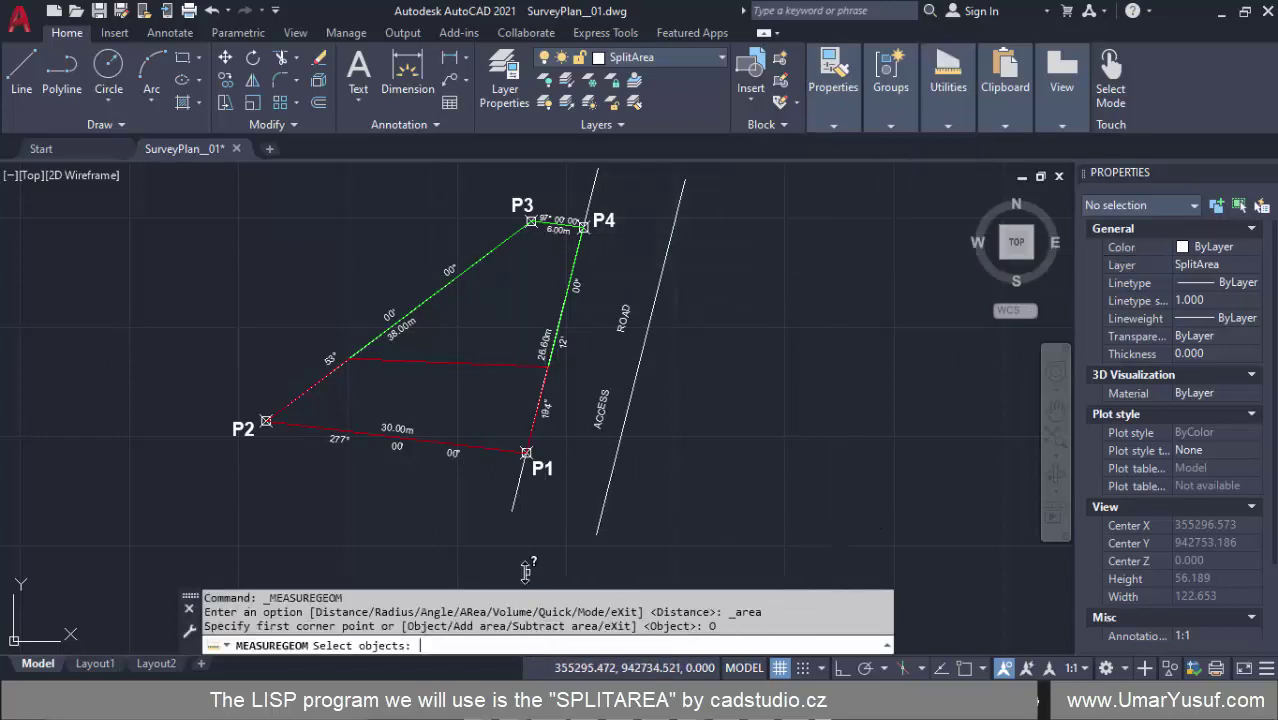
{"action": "left_click", "coordinate": [483, 259]}
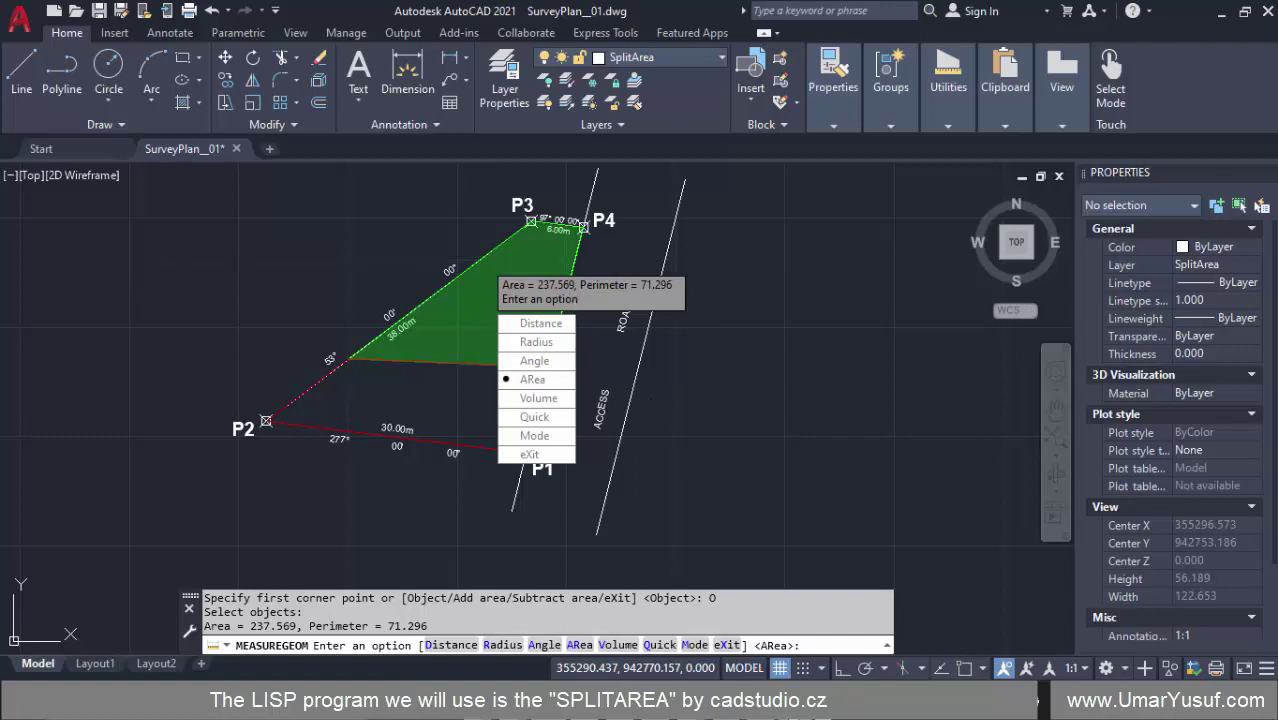
- Switch to Calculator and enter the green lot's area, 237.569
{"action": "key", "text": "alt+Tab"}
{"action": "left_click", "coordinate": [795, 339]}
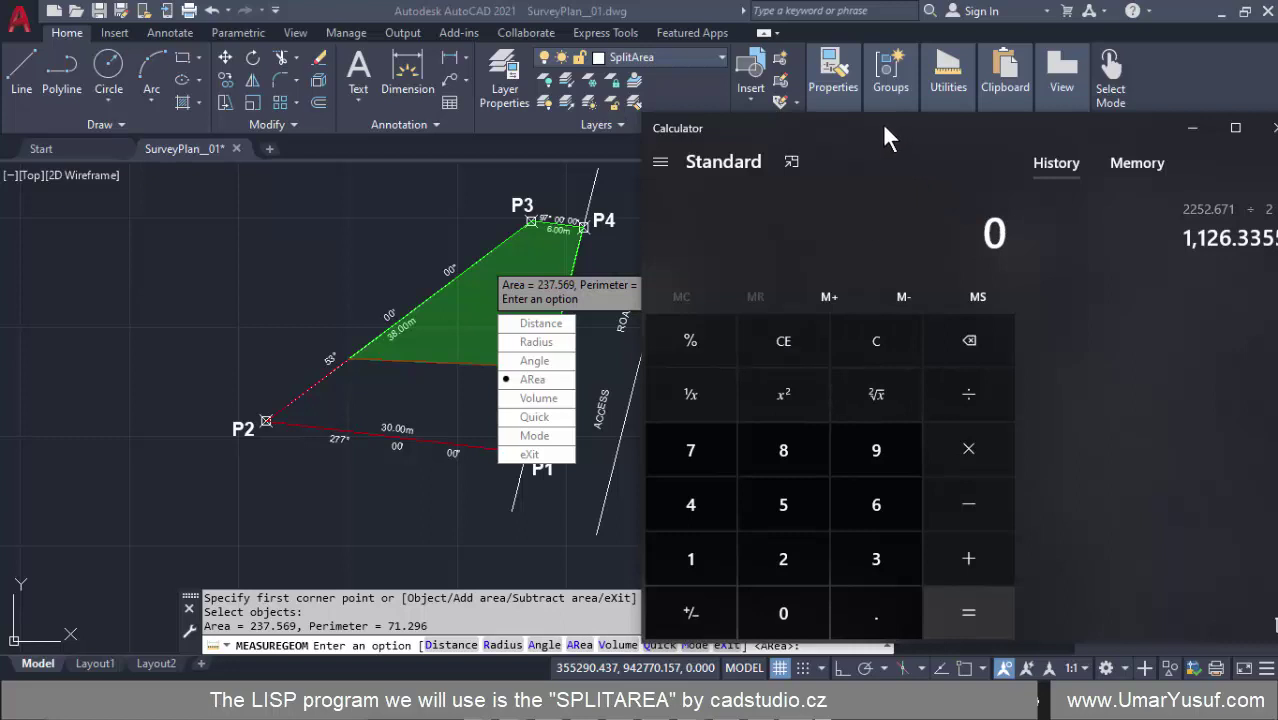
{"action": "left_click_drag", "start_coordinate": [882, 123], "coordinate": [940, 130]}
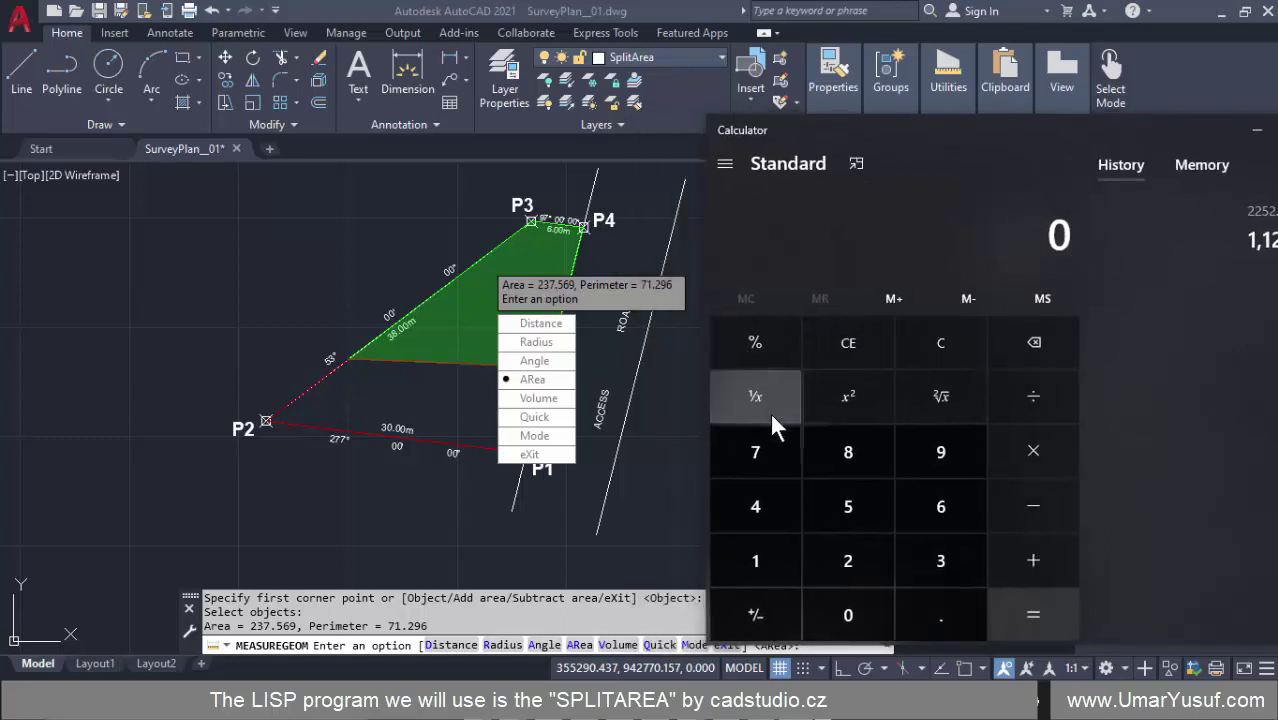
{"action": "left_click", "coordinate": [847, 561]}
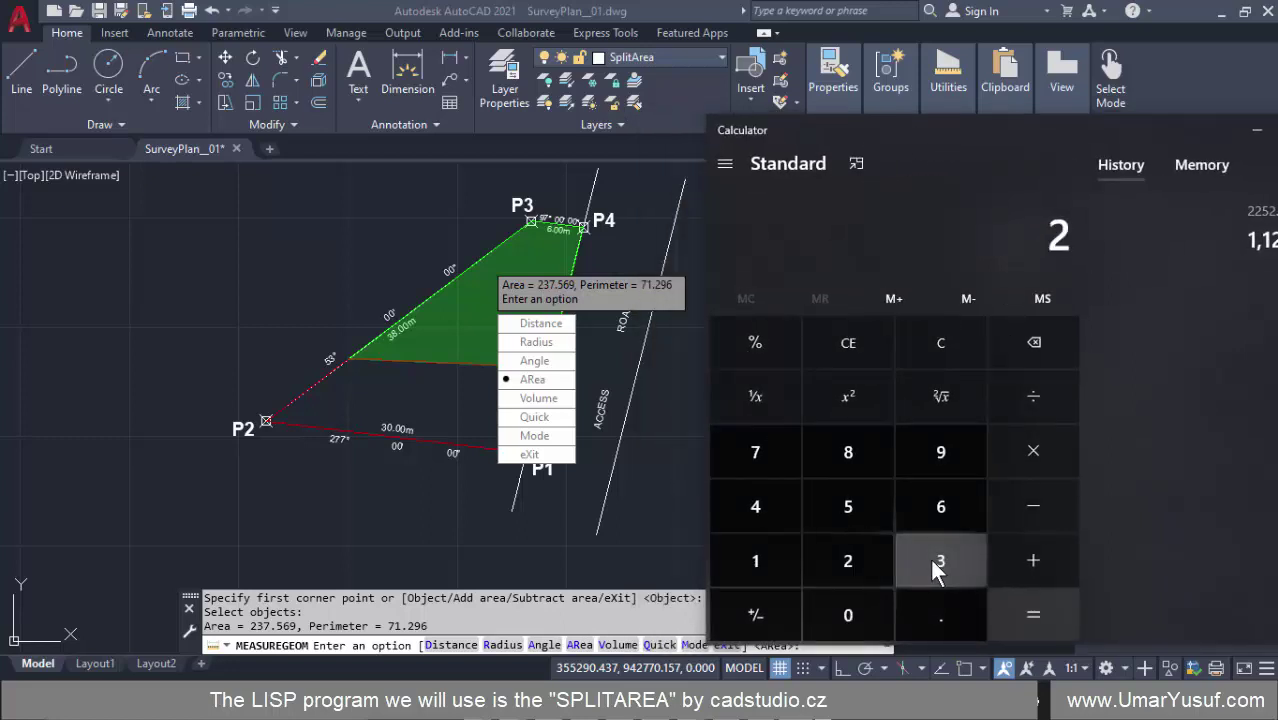
{"action": "left_click", "coordinate": [938, 565]}
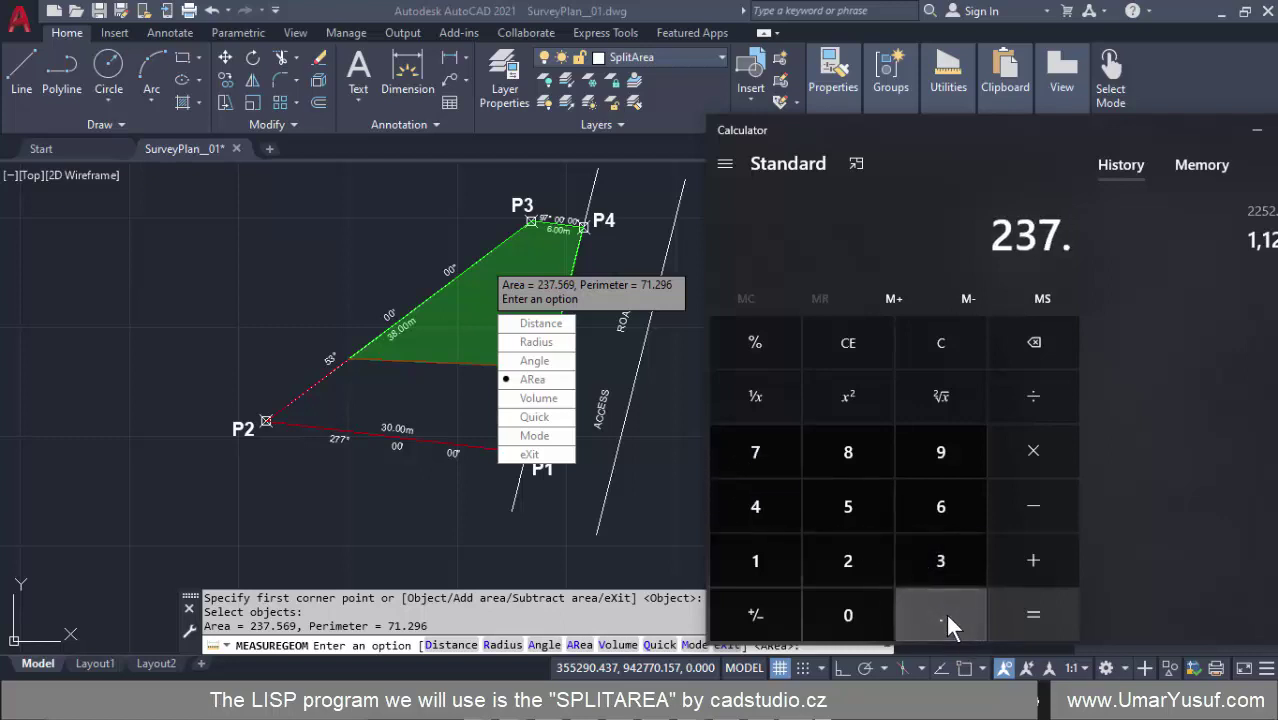
{"action": "left_click", "coordinate": [847, 506]}
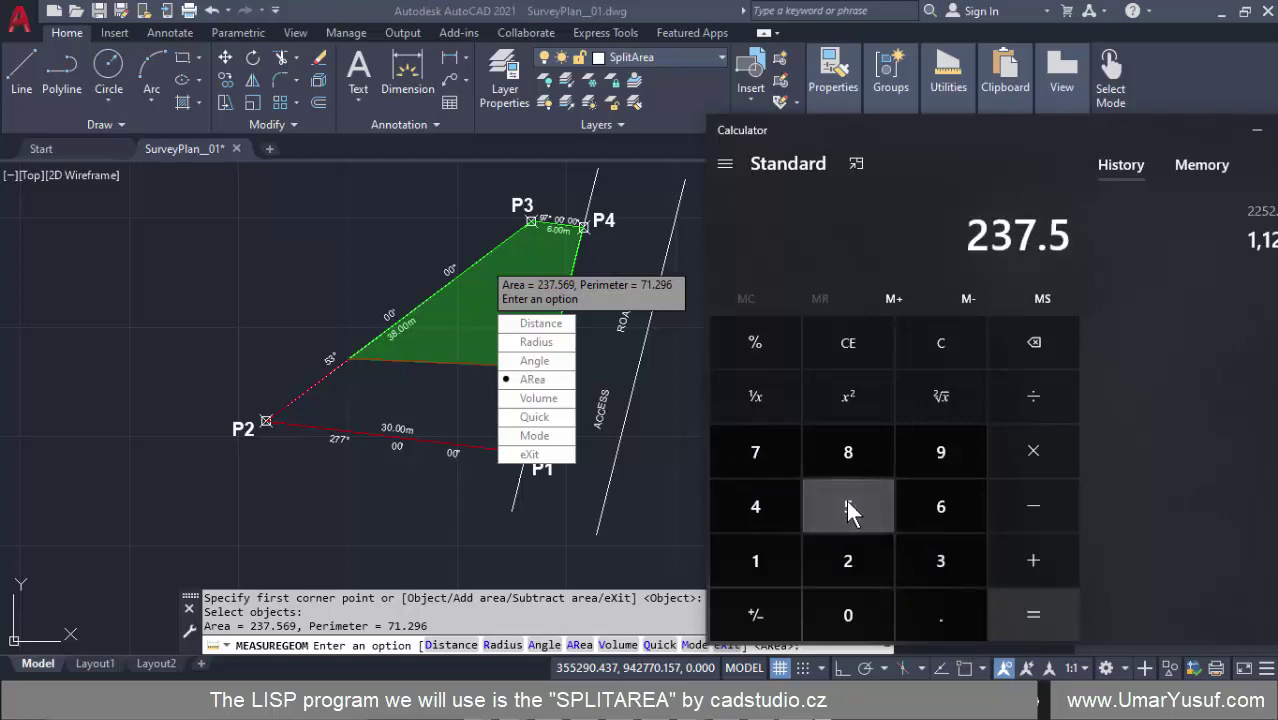
{"action": "left_click", "coordinate": [934, 445]}
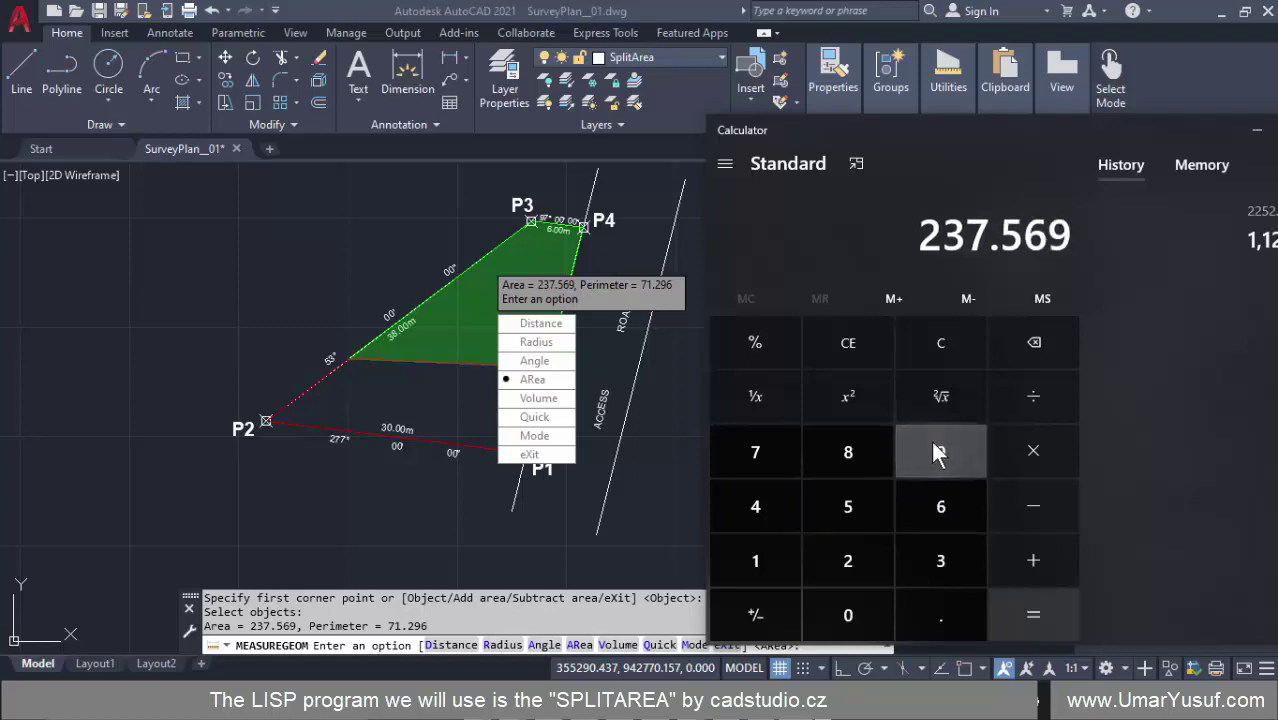
- Return to AutoCAD, end the first measurement and measure the area of the red lot by P1–P2 as an object
{"action": "left_click", "coordinate": [688, 15]}
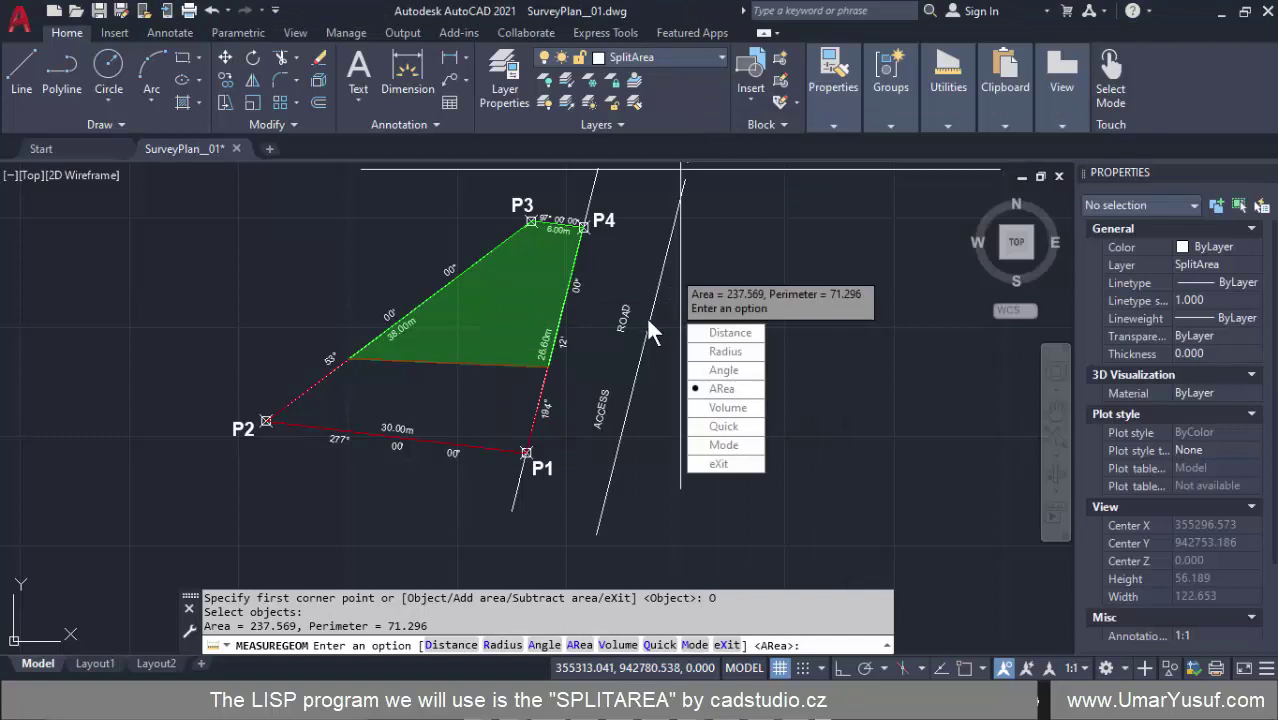
{"action": "key", "text": "Escape"}
{"action": "left_click", "coordinate": [945, 122]}
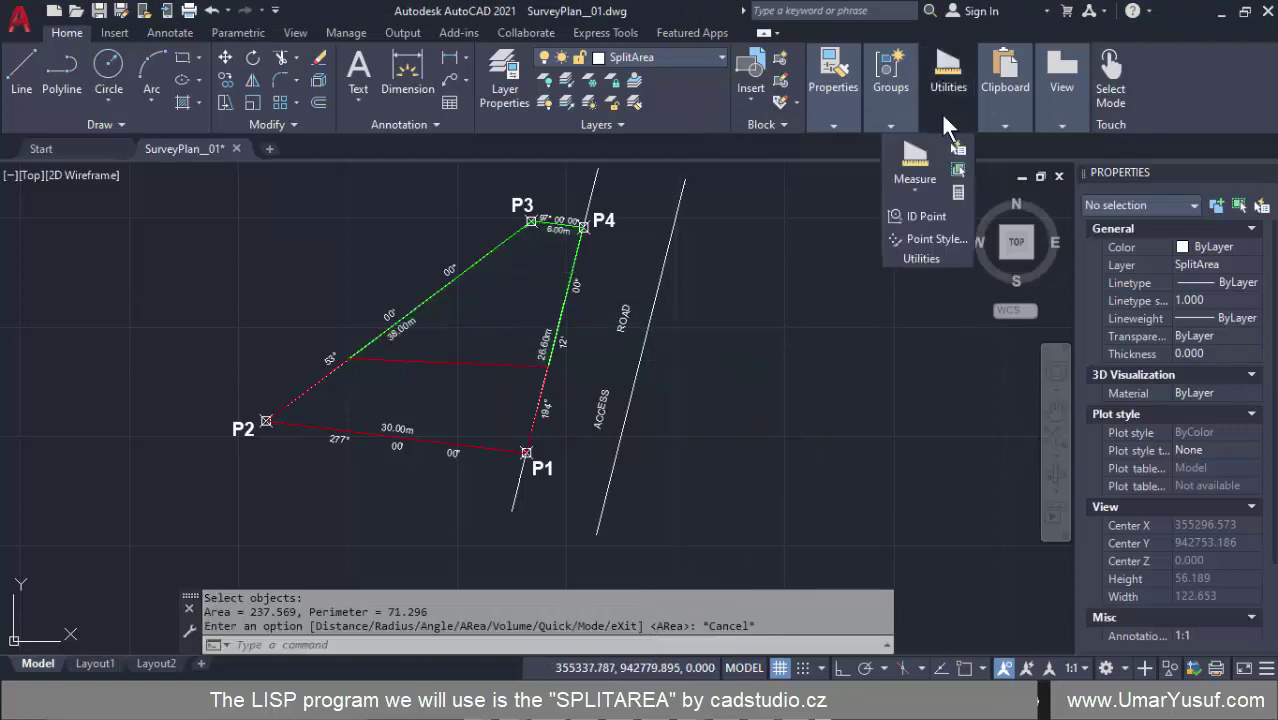
{"action": "left_click", "coordinate": [915, 165]}
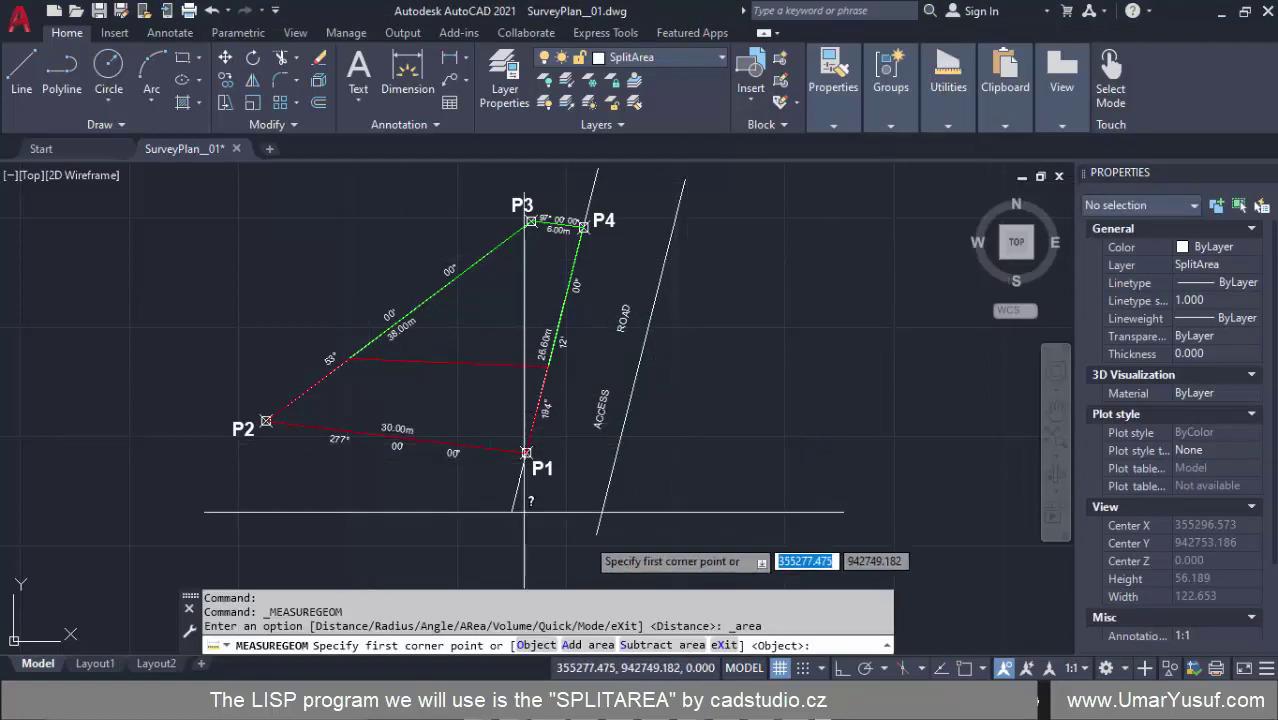
{"action": "left_click", "coordinate": [535, 645]}
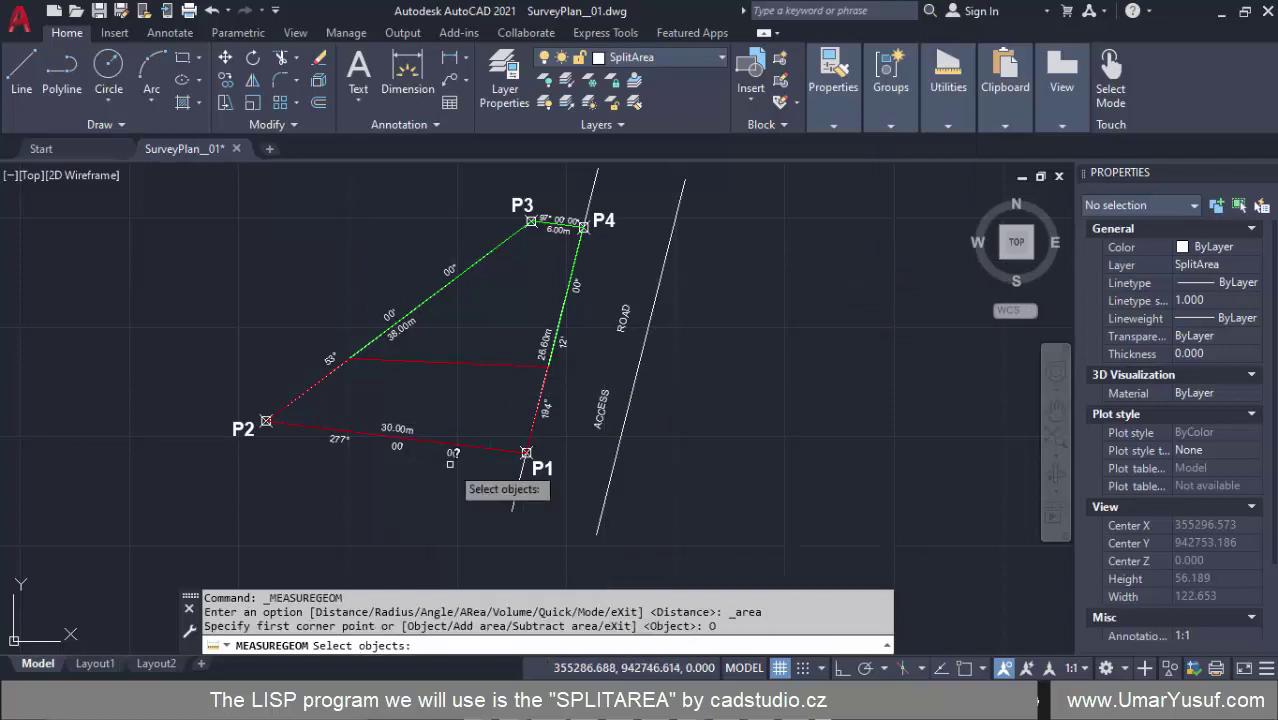
{"action": "left_click", "coordinate": [430, 360]}
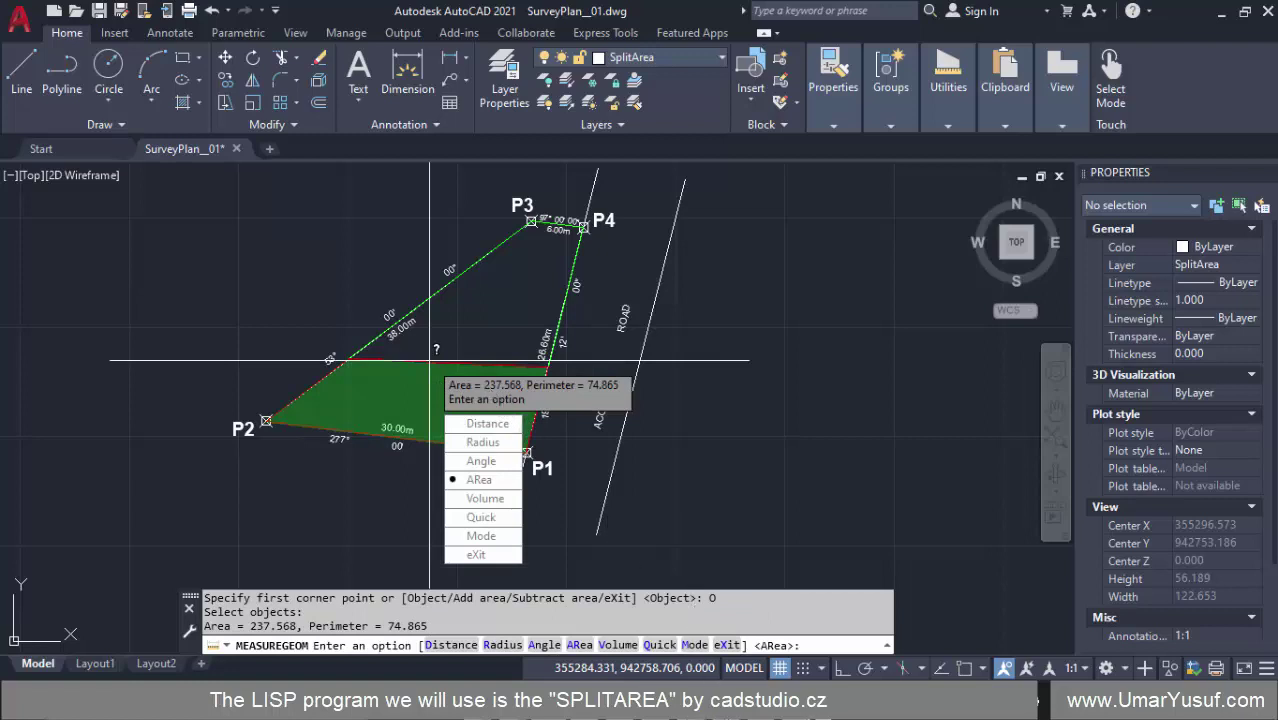
- Switch to Calculator and add the red lot's area, 237.568, to the entered 237.569
{"action": "key", "text": "alt+Tab"}
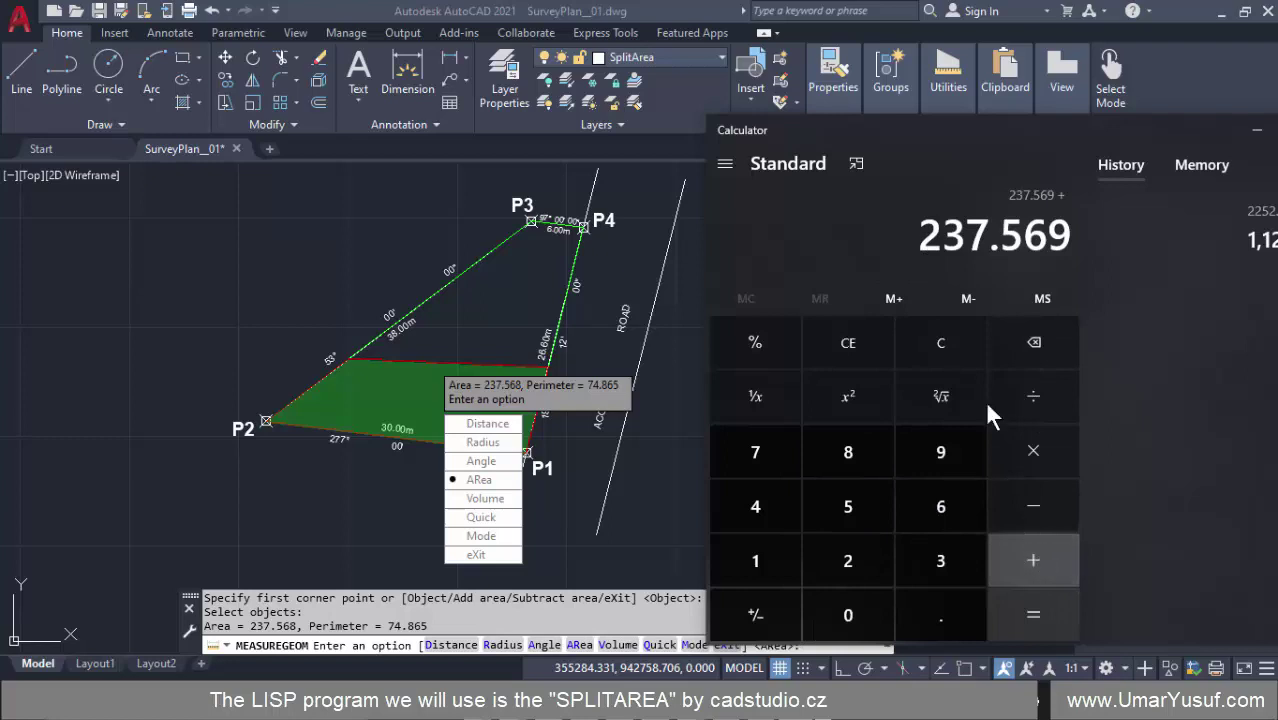
{"action": "left_click_drag", "start_coordinate": [800, 130], "coordinate": [700, 131]}
{"action": "left_click", "coordinate": [745, 562]}
{"action": "left_click", "coordinate": [829, 558]}
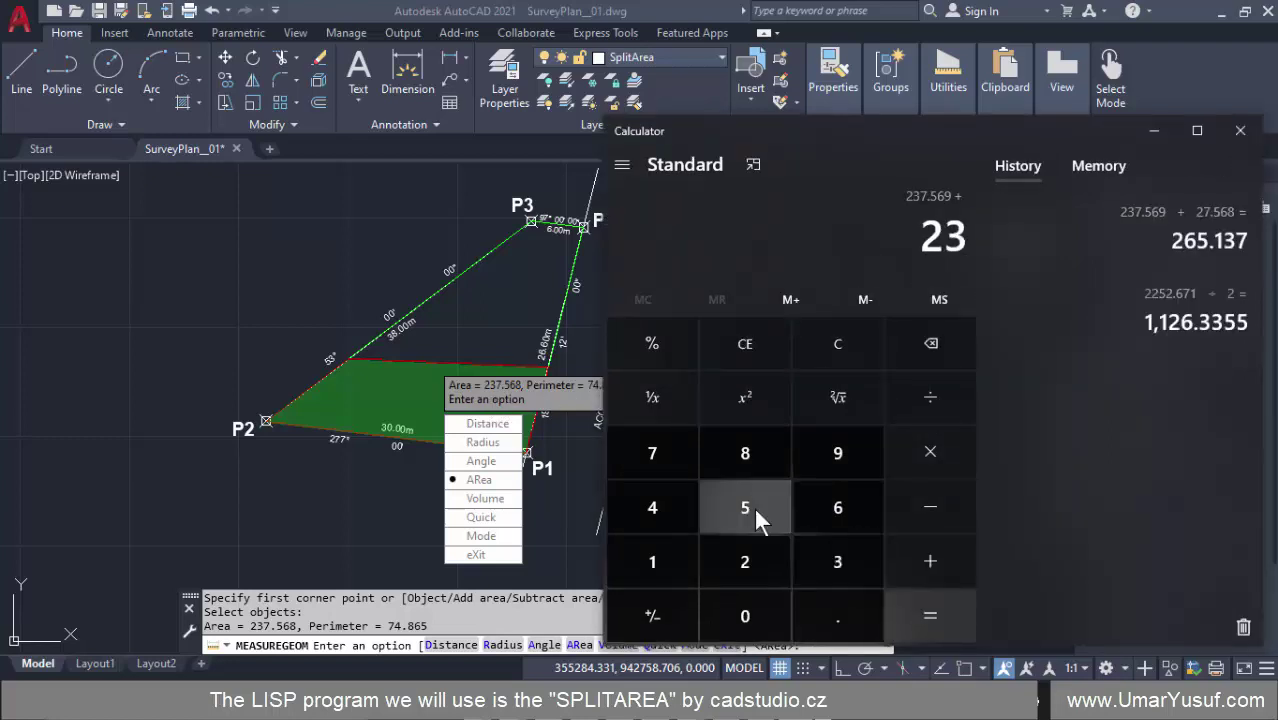
{"action": "left_click", "coordinate": [652, 453]}
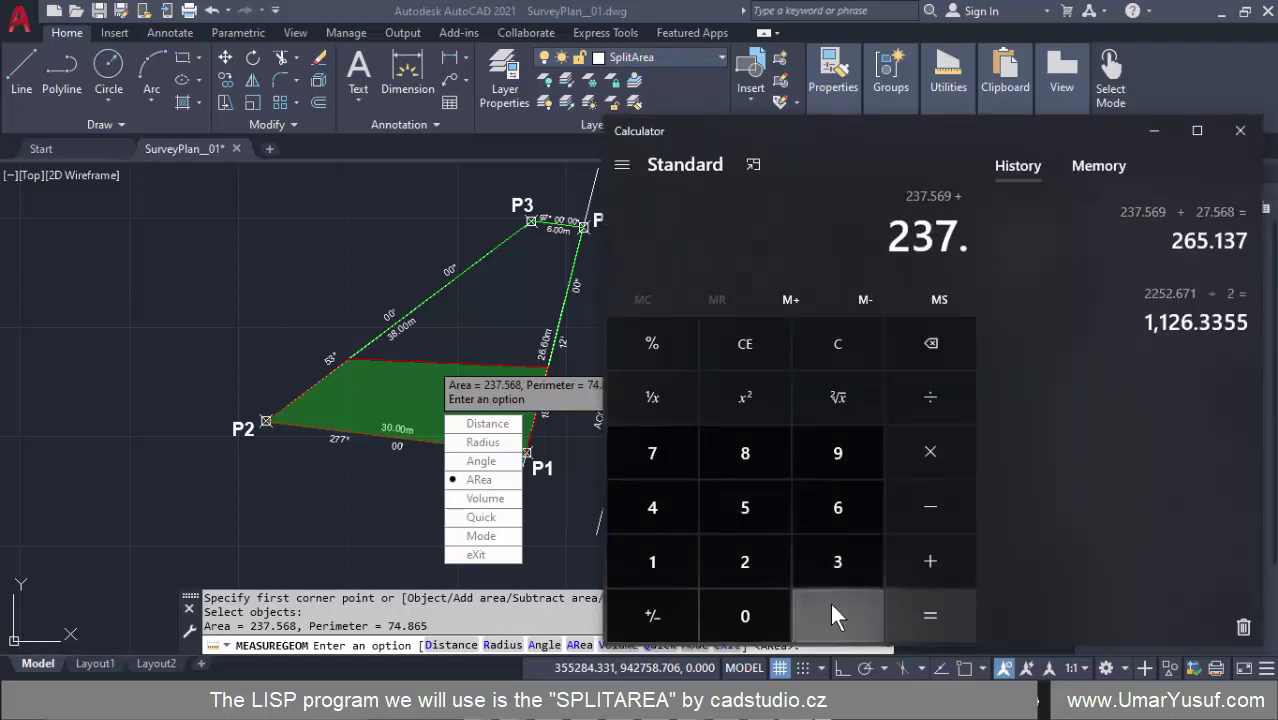
{"action": "left_click", "coordinate": [755, 503]}
{"action": "left_click", "coordinate": [838, 507]}
{"action": "left_click", "coordinate": [748, 450]}
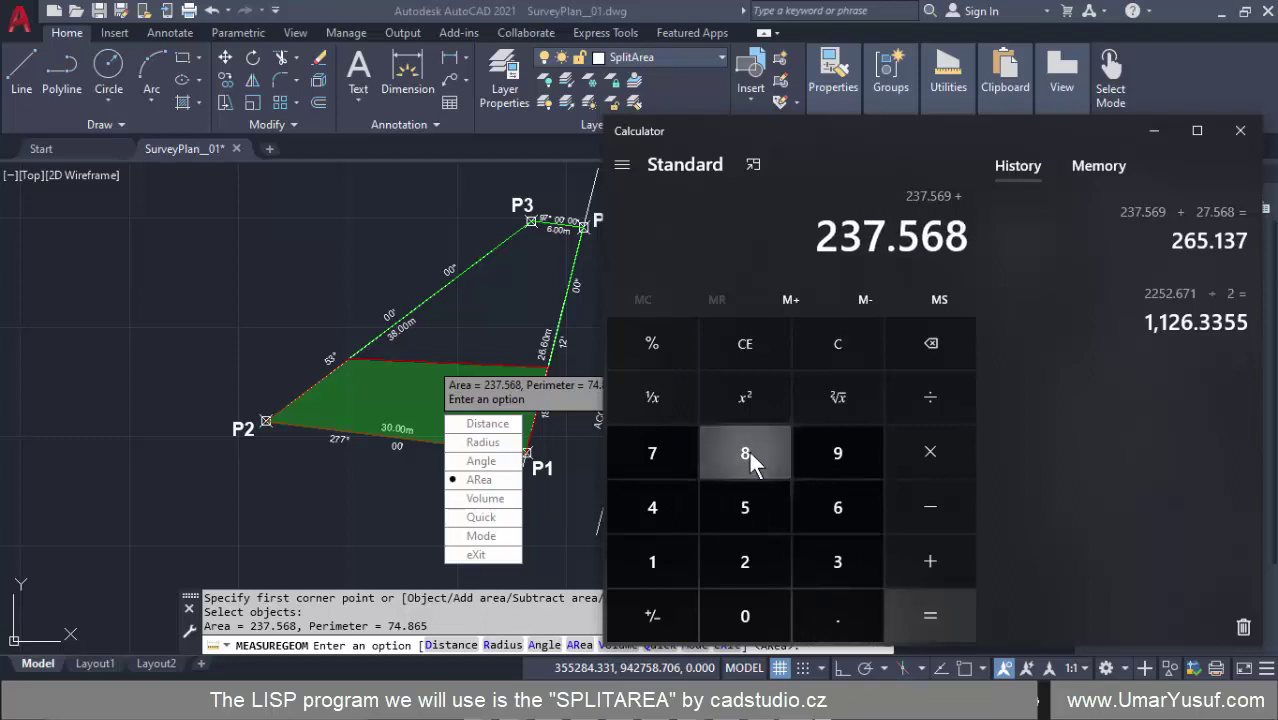
{"action": "left_click", "coordinate": [928, 620]}
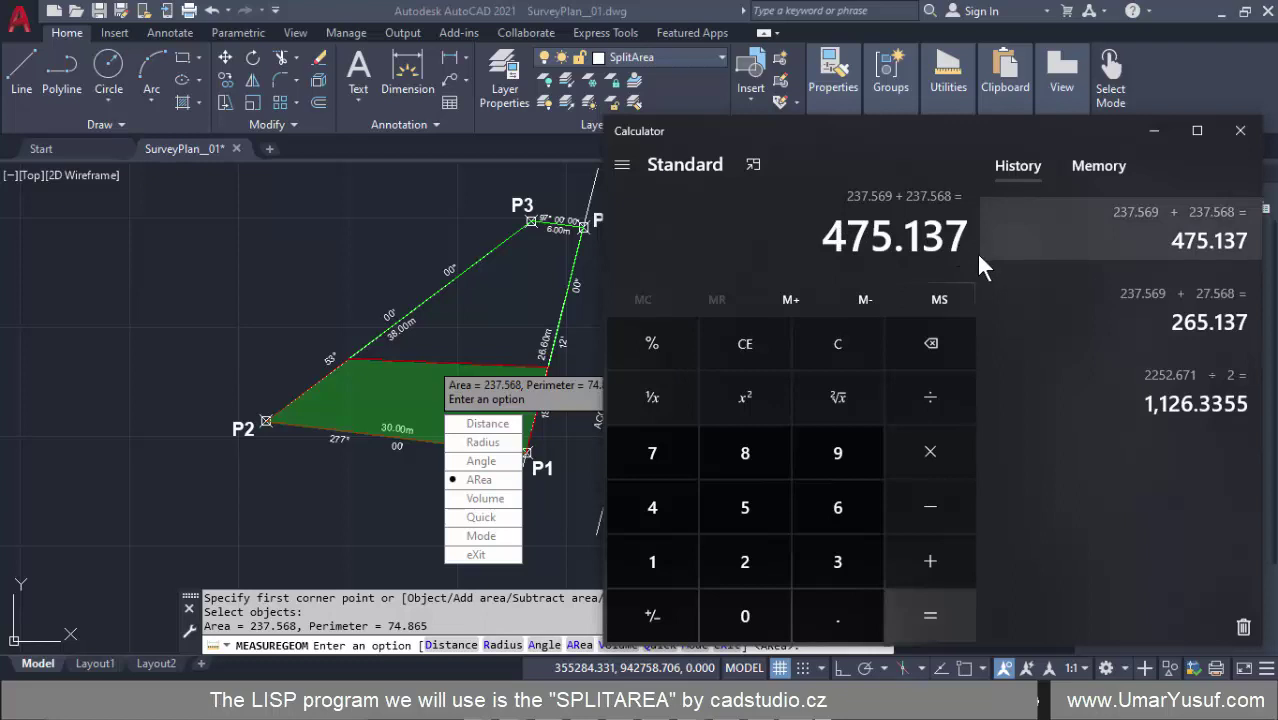
- Return to AutoCAD, end the area measurement and turn on layers 0 and Scale
{"action": "left_click", "coordinate": [1154, 134]}
{"action": "key", "text": "Escape"}
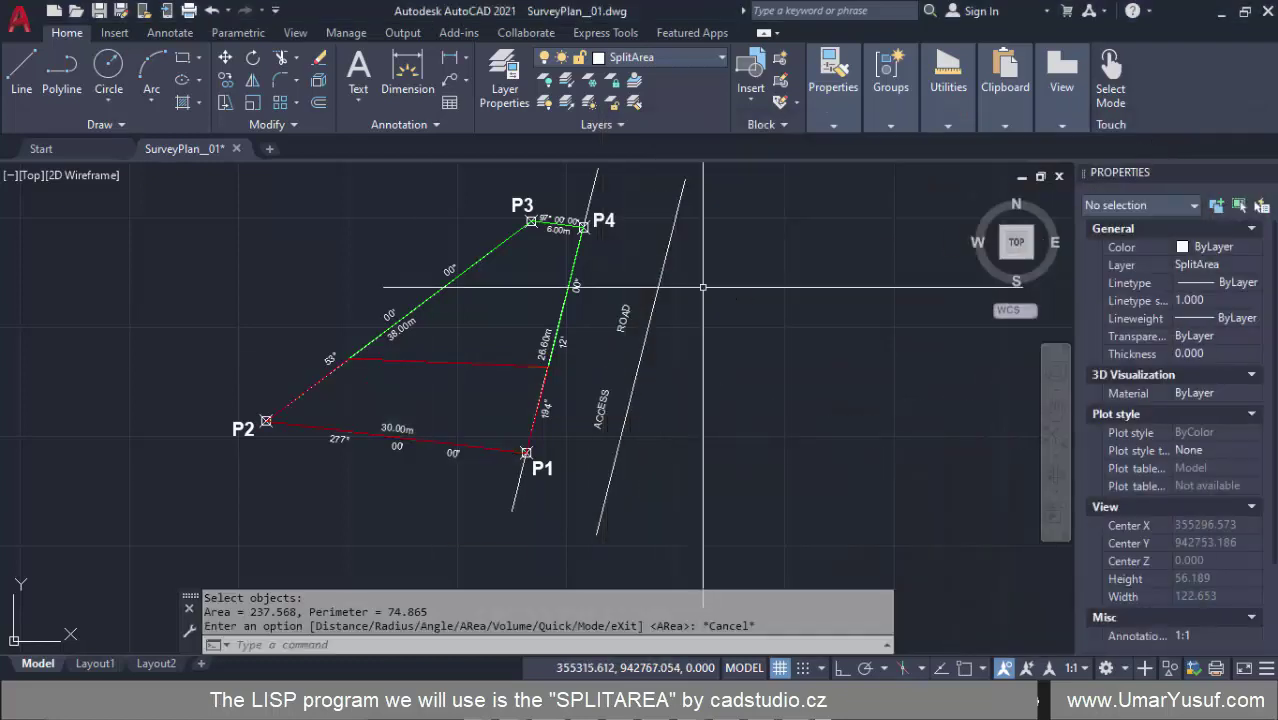
{"action": "scroll", "coordinate": [583, 355], "scroll_direction": "down", "scroll_amount": 4}
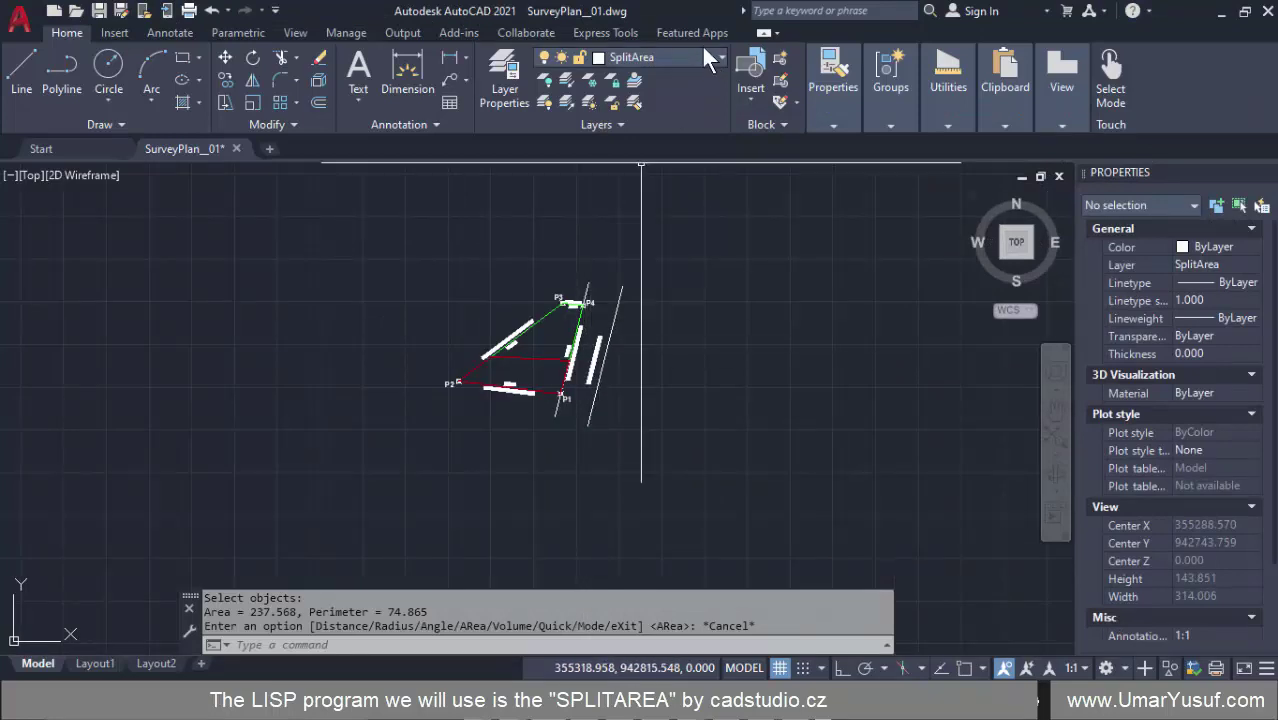
{"action": "left_click", "coordinate": [668, 57]}
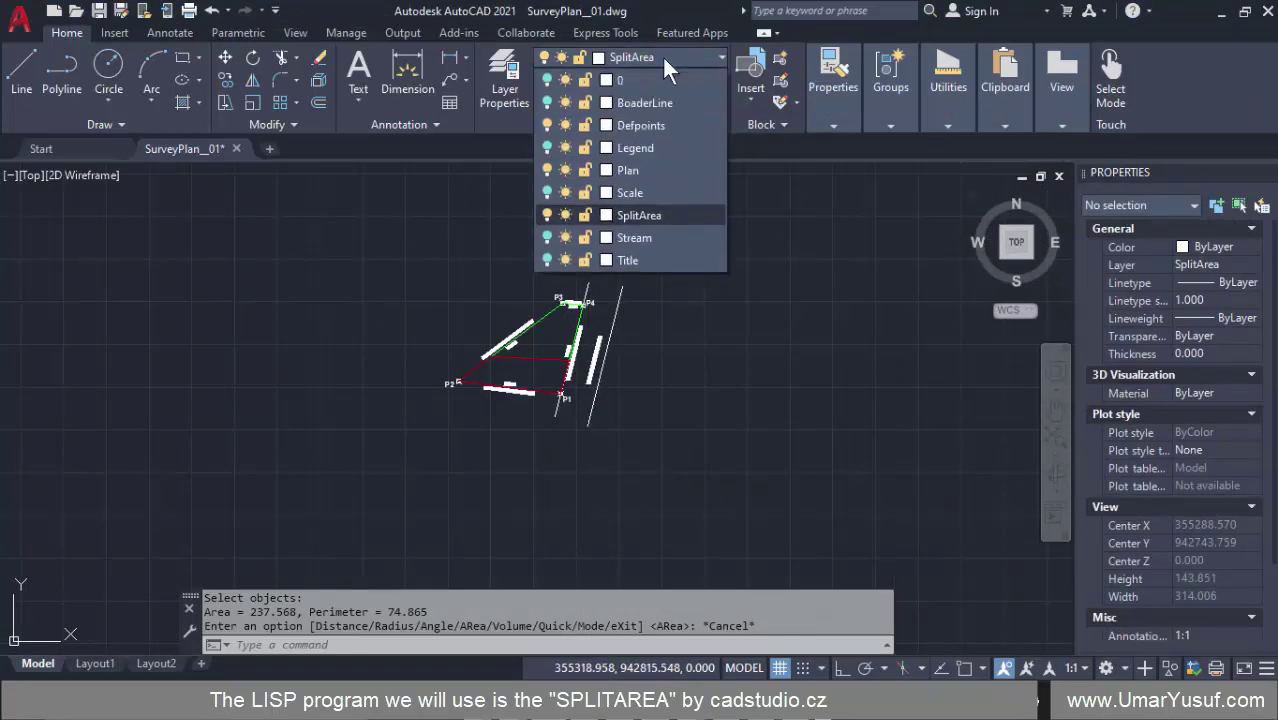
{"action": "left_click", "coordinate": [546, 80]}
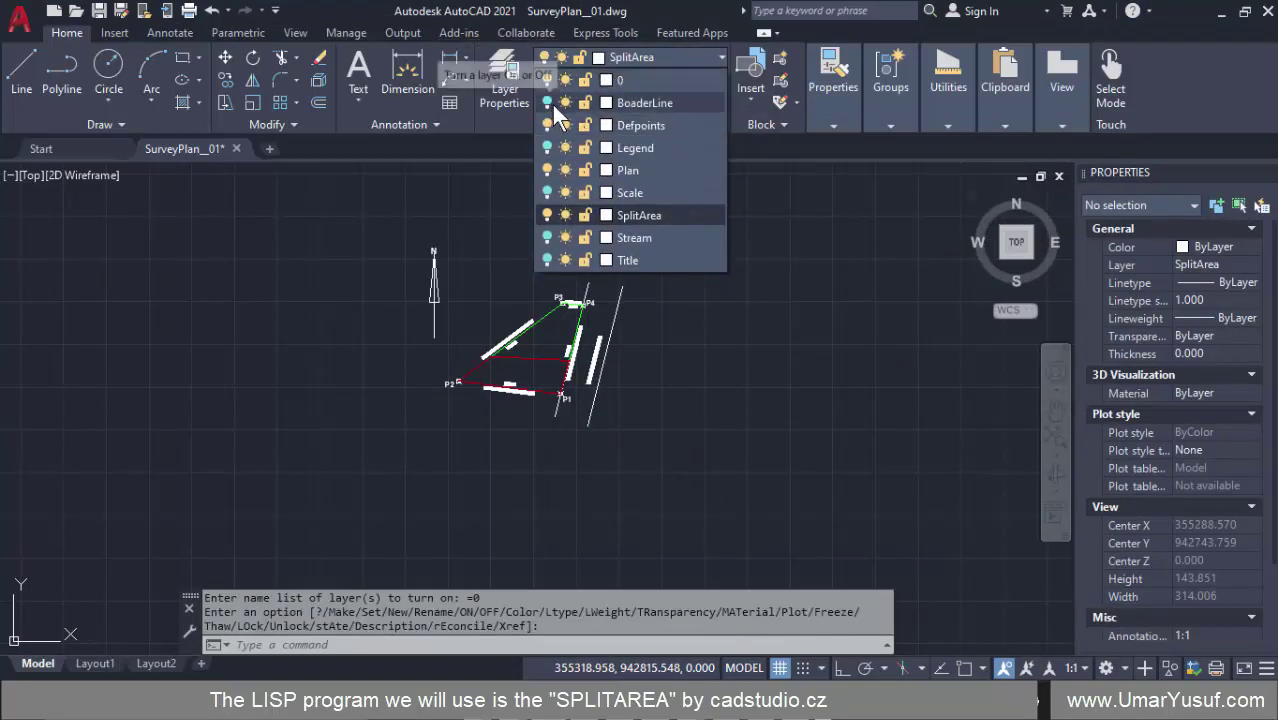
{"action": "left_click", "coordinate": [546, 193]}
- Compare the total area noted below the scale bar with the sum in Calculator
{"action": "scroll", "coordinate": [498, 225], "scroll_direction": "up", "scroll_amount": 5}
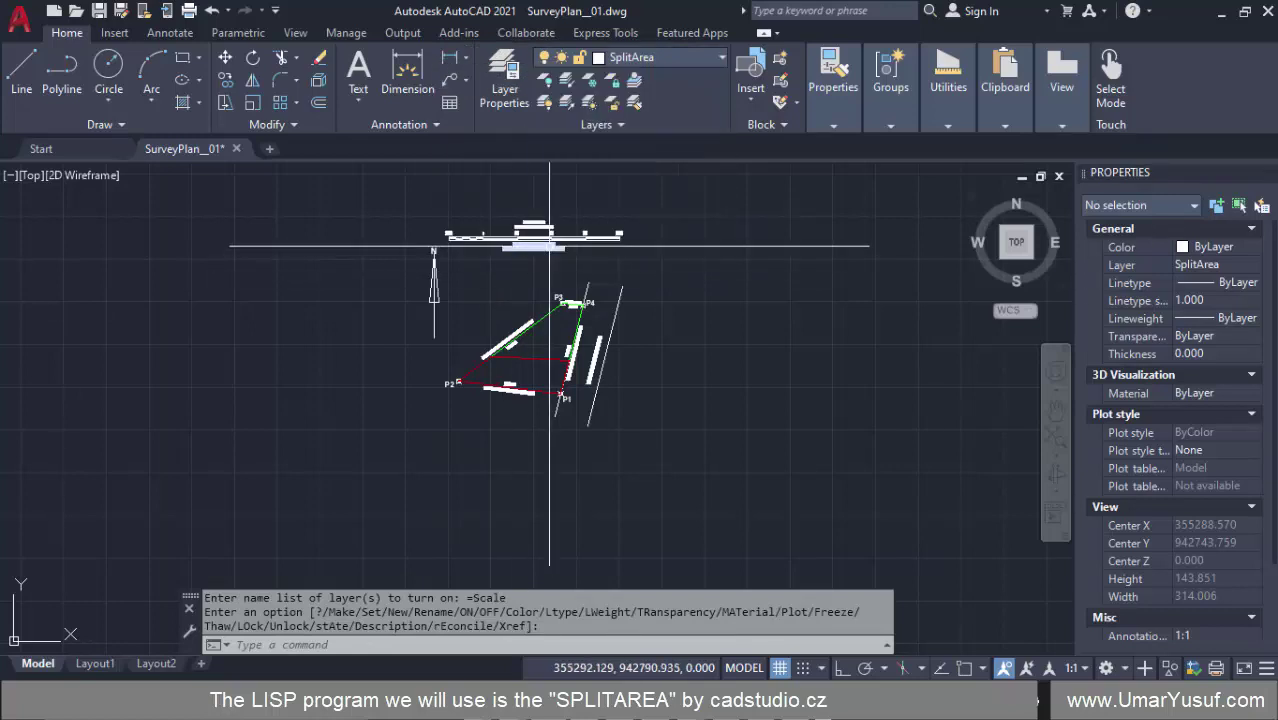
{"action": "scroll", "coordinate": [498, 222], "scroll_direction": "up", "scroll_amount": 4}
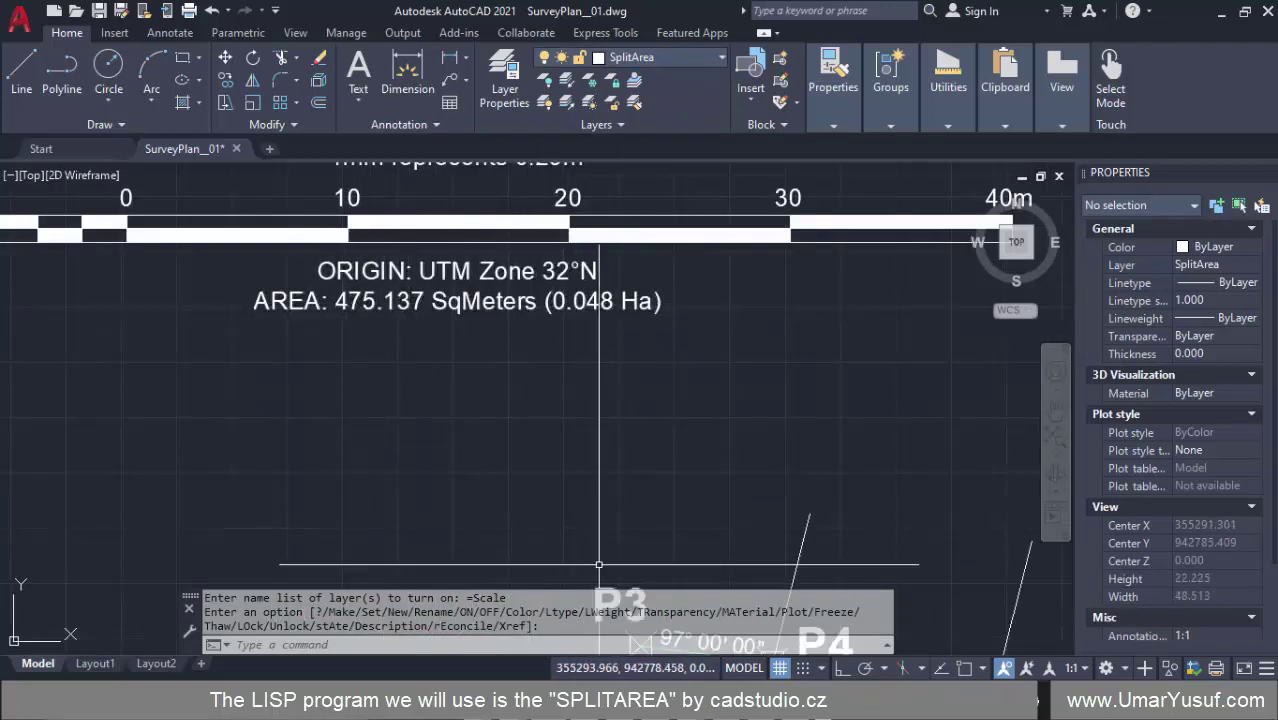
{"action": "key", "text": "alt+Tab"}
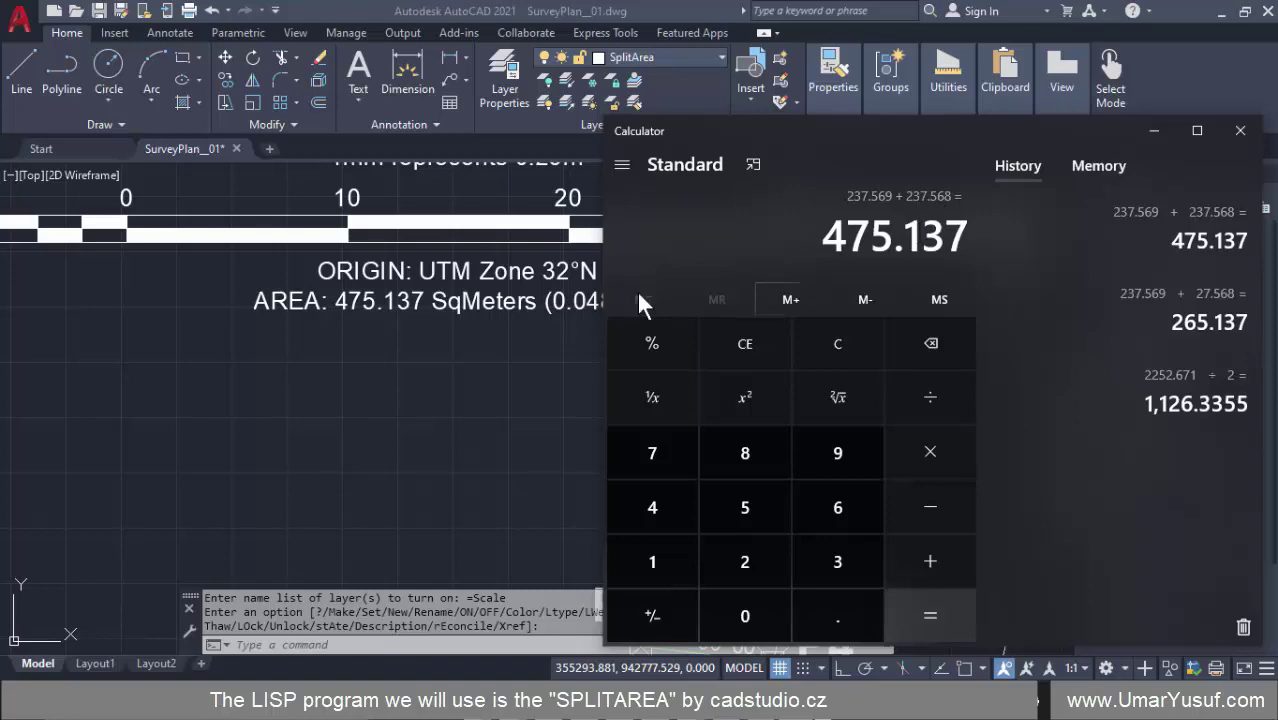
{"action": "left_click", "coordinate": [1166, 127]}
- Examine plot P1–P4 and the line dividing the green lot from the red lot
{"action": "scroll", "coordinate": [576, 440], "scroll_direction": "down", "scroll_amount": 6}
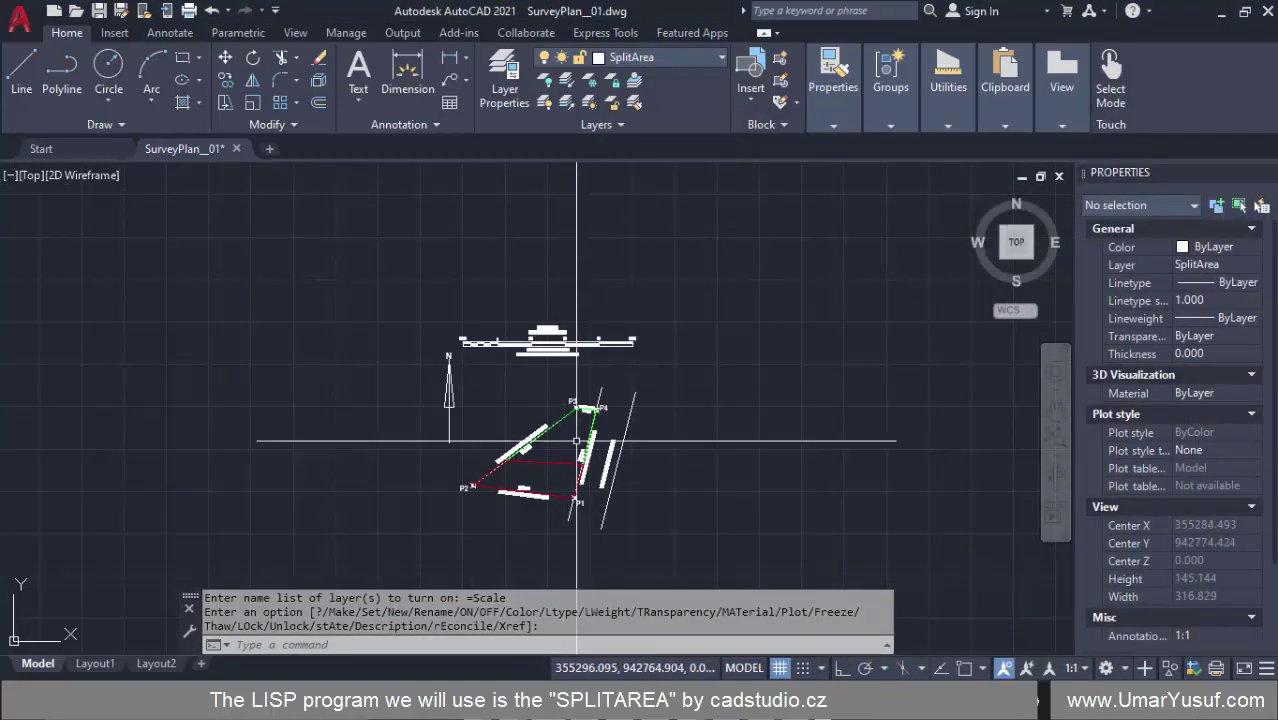
{"action": "scroll", "coordinate": [576, 440], "scroll_direction": "up", "scroll_amount": 4}
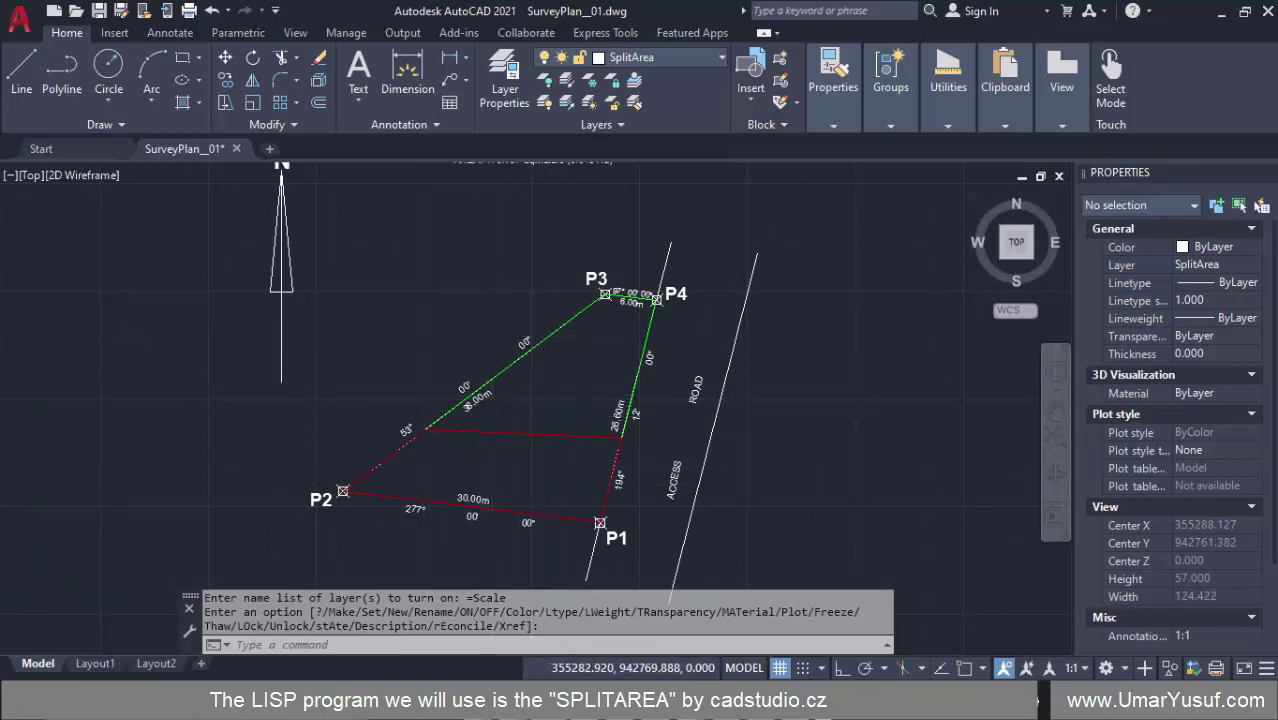
{"action": "scroll", "coordinate": [575, 354], "scroll_direction": "down", "scroll_amount": 2}
{"action": "scroll", "coordinate": [573, 340], "scroll_direction": "up", "scroll_amount": 2}
{"action": "scroll", "coordinate": [553, 321], "scroll_direction": "down", "scroll_amount": 2}
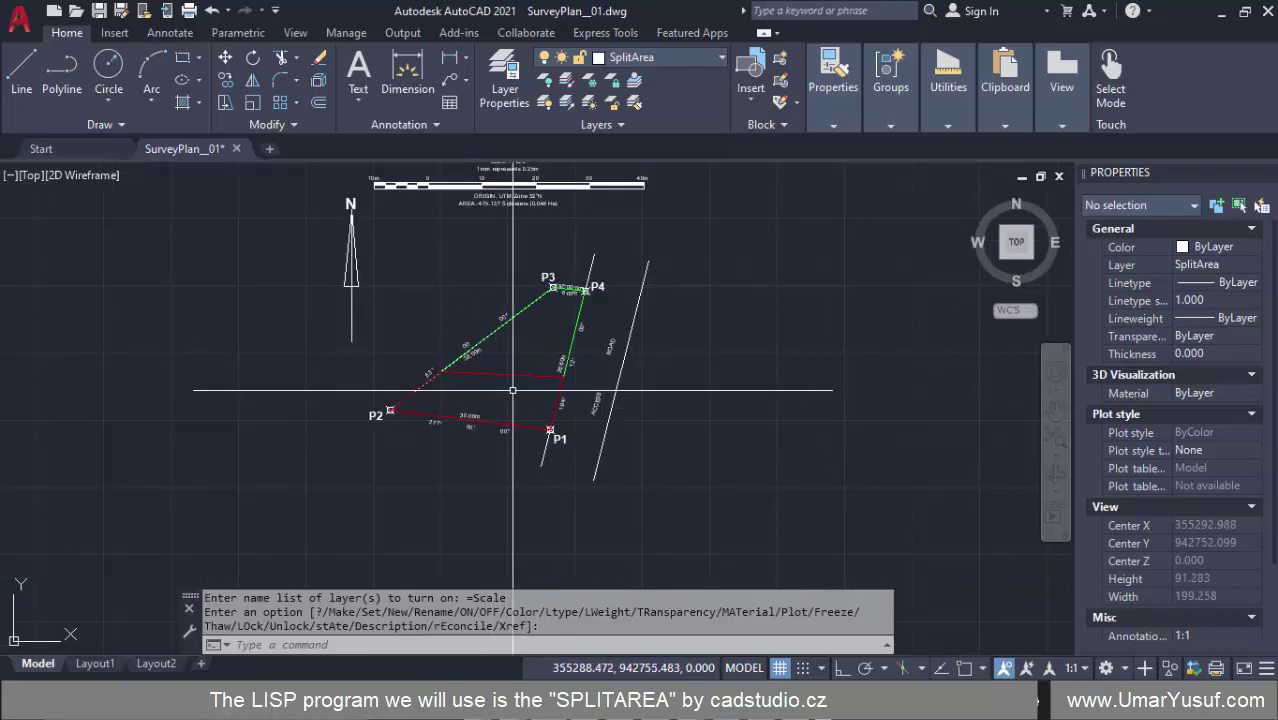
{"action": "scroll", "coordinate": [524, 331], "scroll_direction": "up", "scroll_amount": 2}
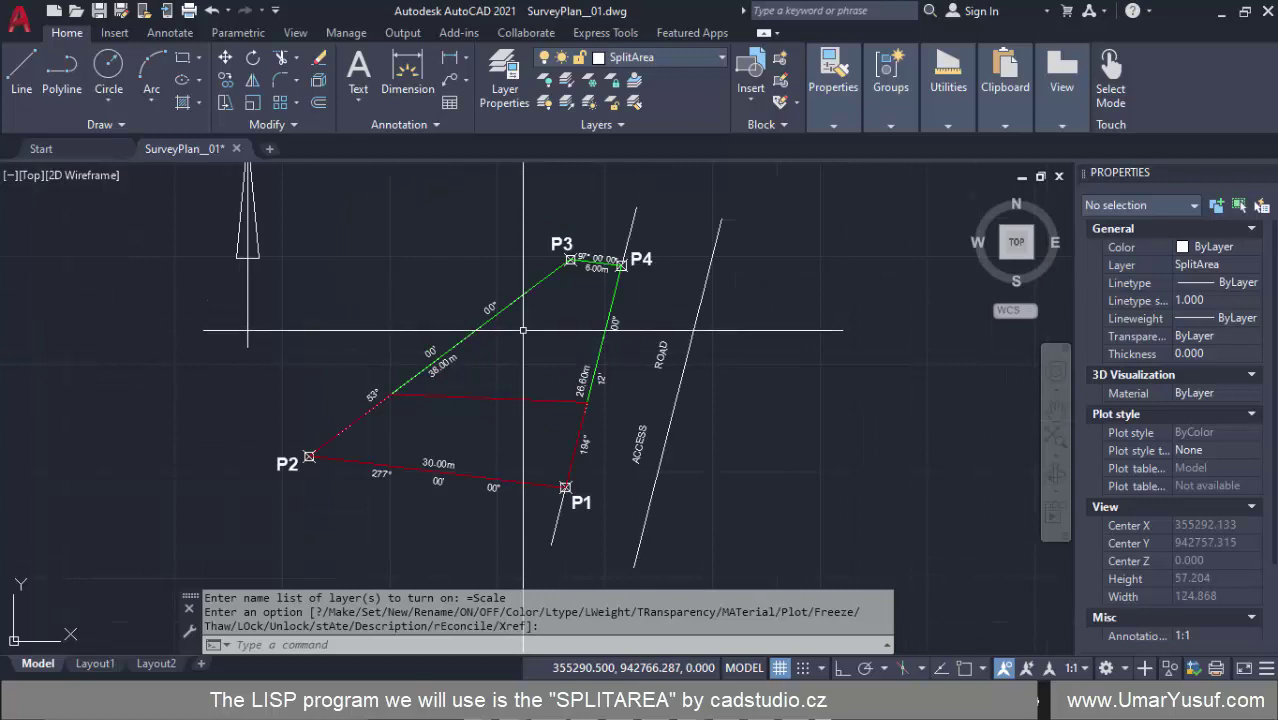
{"action": "scroll", "coordinate": [523, 330], "scroll_direction": "up", "scroll_amount": 2}
{"action": "scroll", "coordinate": [544, 291], "scroll_direction": "down", "scroll_amount": 2}
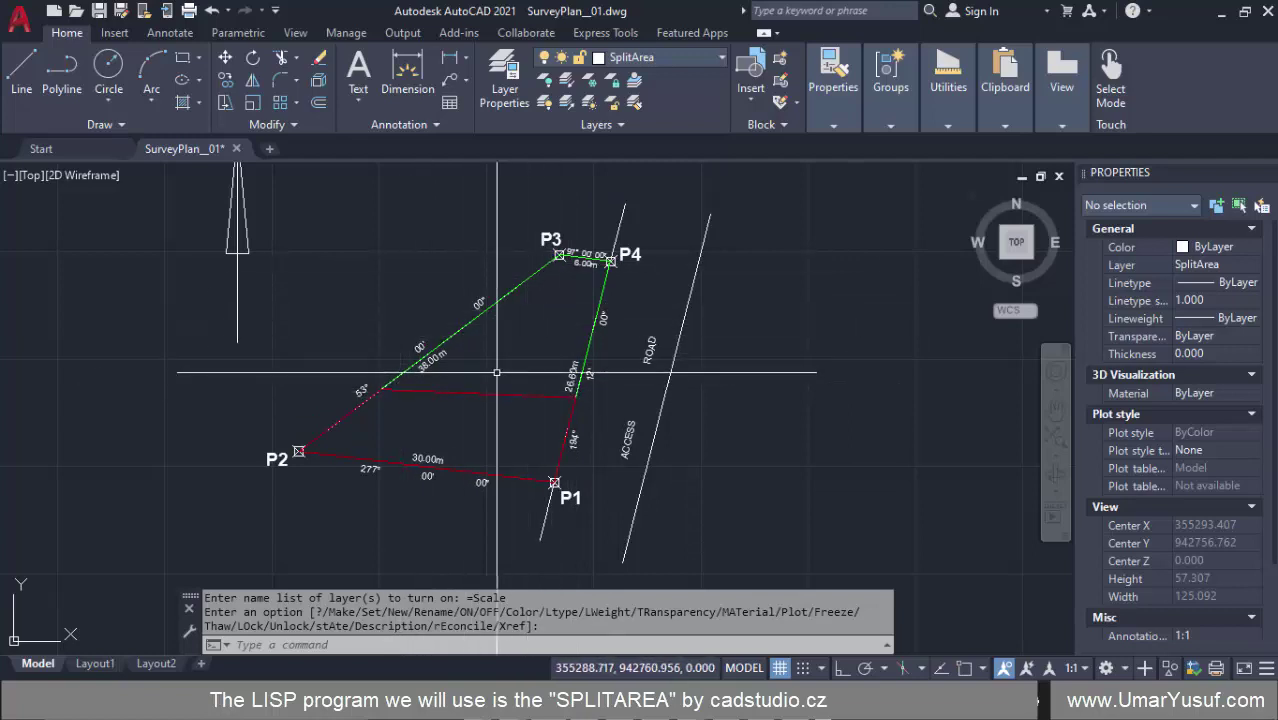
{"action": "scroll", "coordinate": [497, 372], "scroll_direction": "up", "scroll_amount": 2}
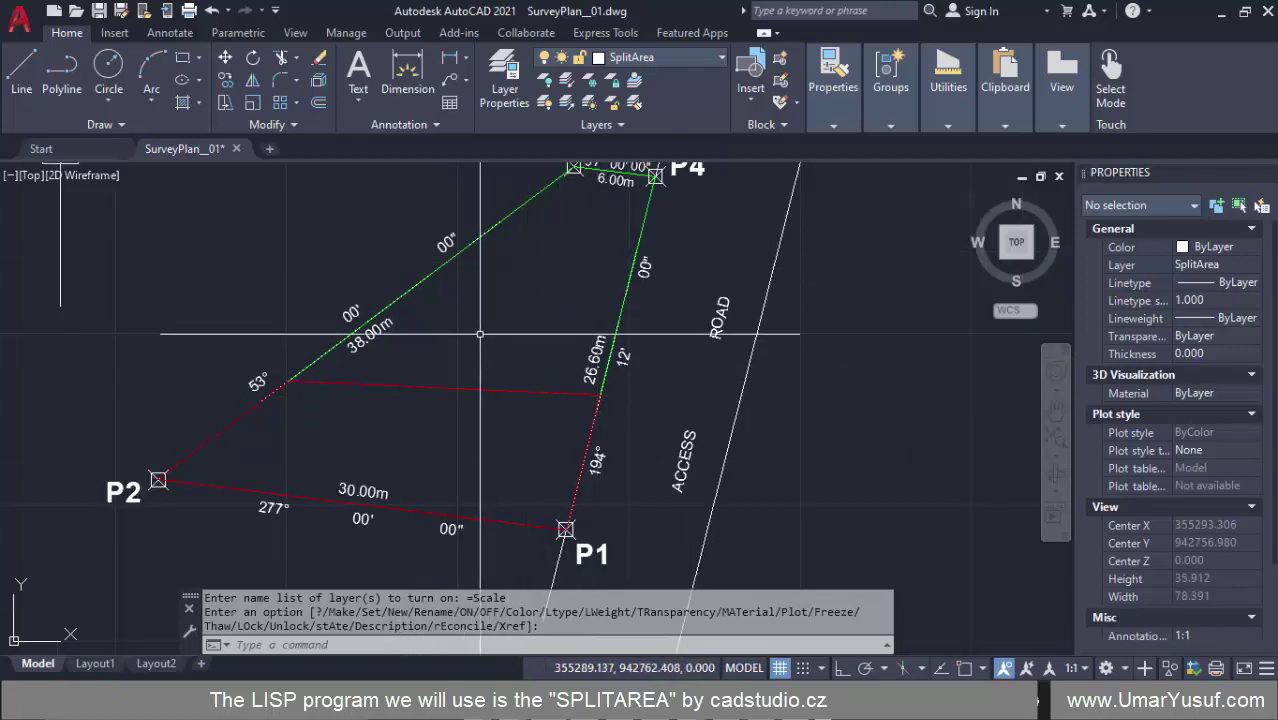
{"action": "scroll", "coordinate": [532, 370], "scroll_direction": "down", "scroll_amount": 2}
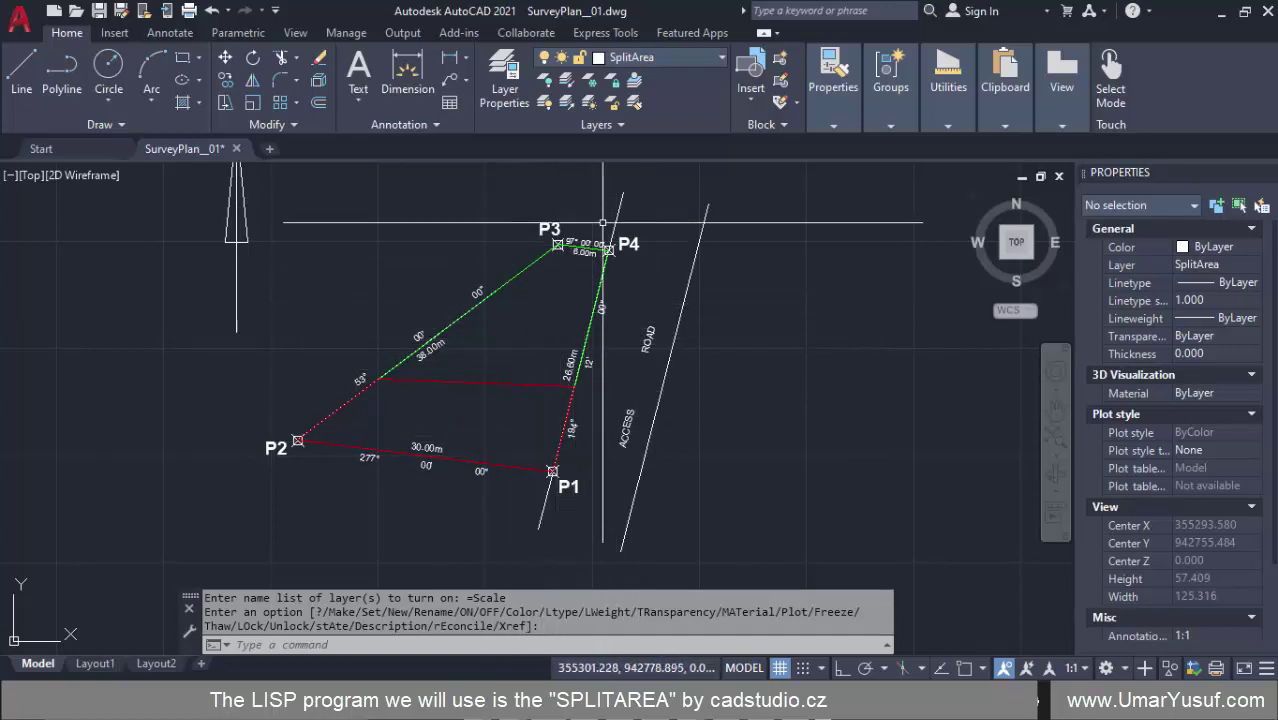
{"action": "scroll", "coordinate": [628, 263], "scroll_direction": "up", "scroll_amount": 3}
{"action": "scroll", "coordinate": [590, 262], "scroll_direction": "down", "scroll_amount": 3}
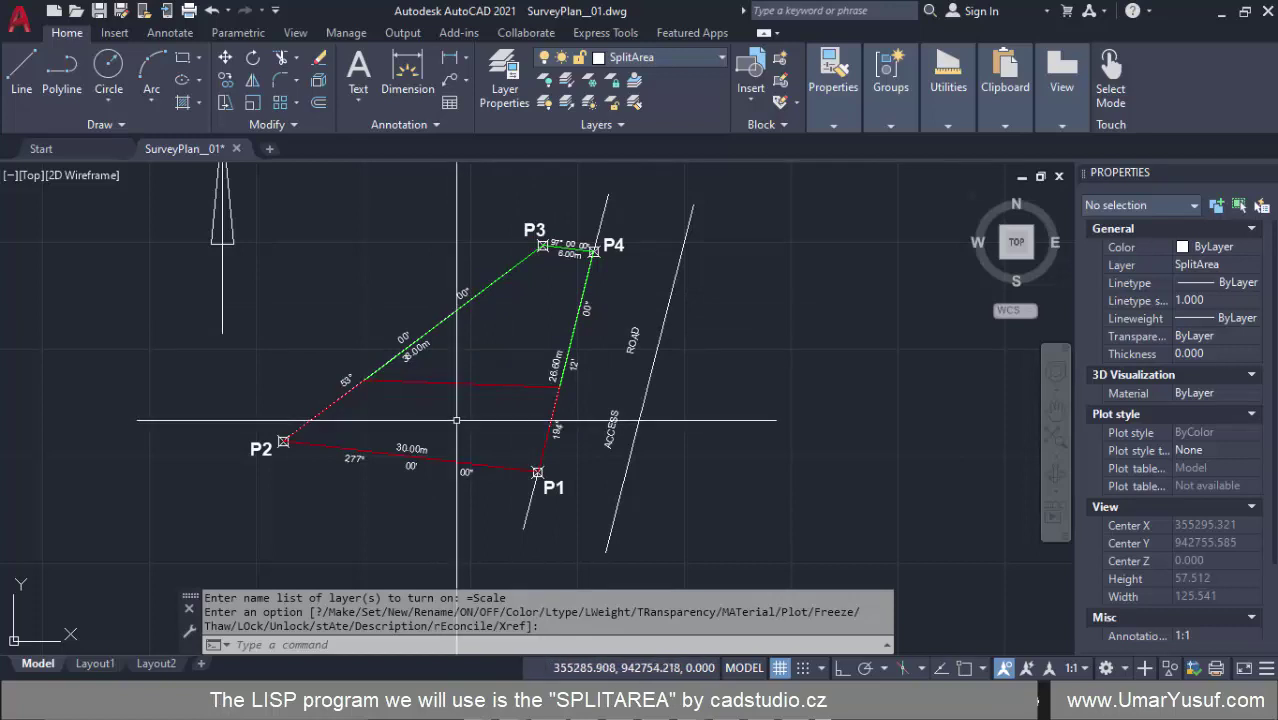
- Copy the P3 text label once into the green lot and once into the red lot
{"action": "key", "text": "Return"}
{"action": "left_click", "coordinate": [530, 229]}
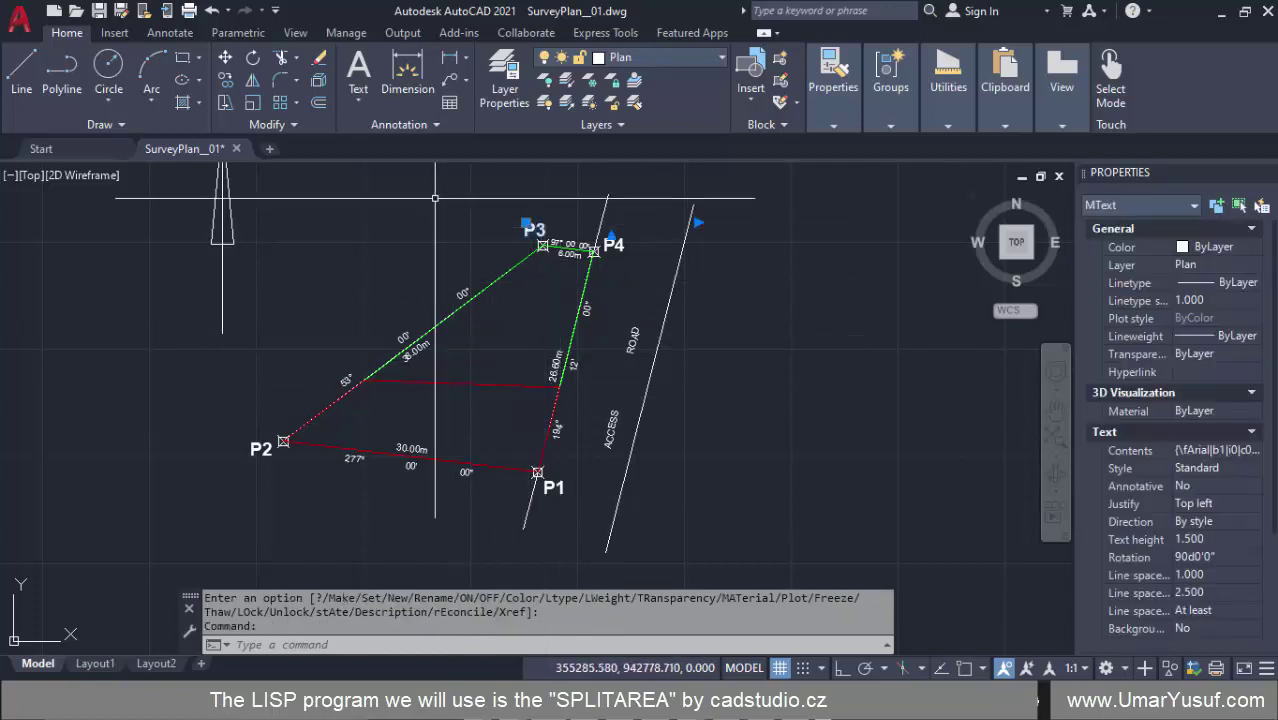
{"action": "left_click", "coordinate": [225, 80]}
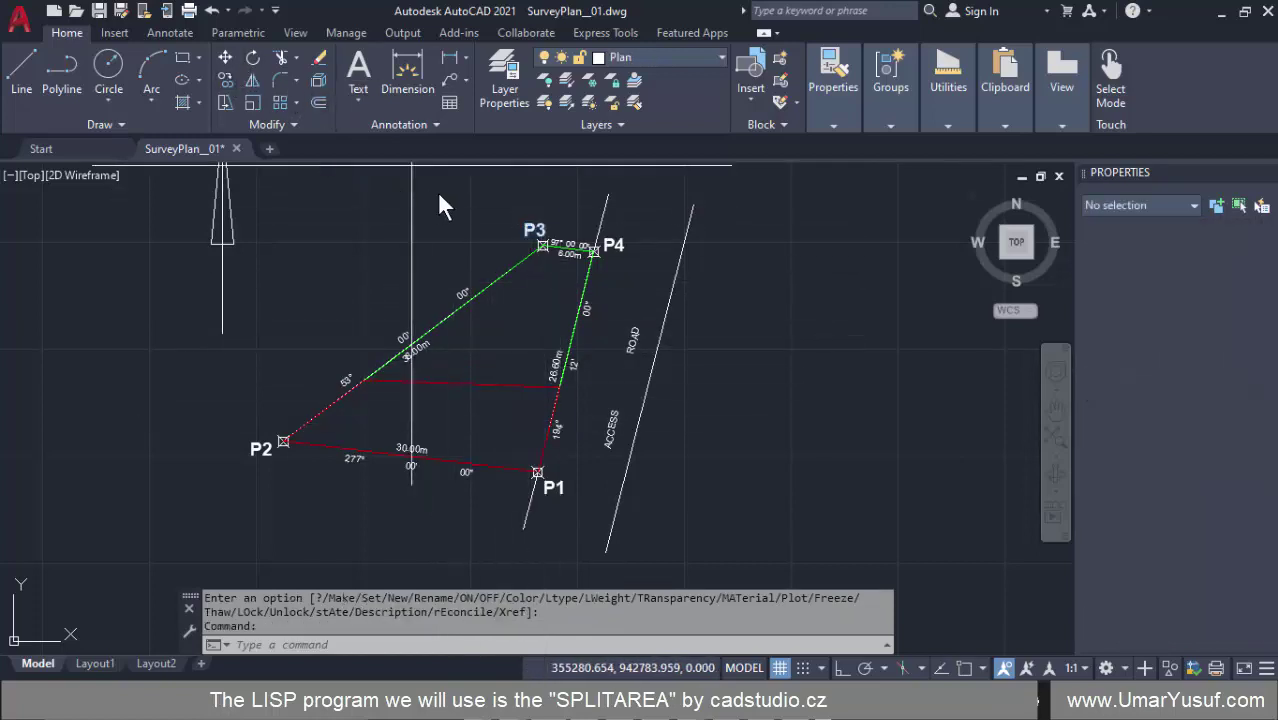
{"action": "left_click", "coordinate": [538, 227]}
{"action": "left_click", "coordinate": [518, 330]}
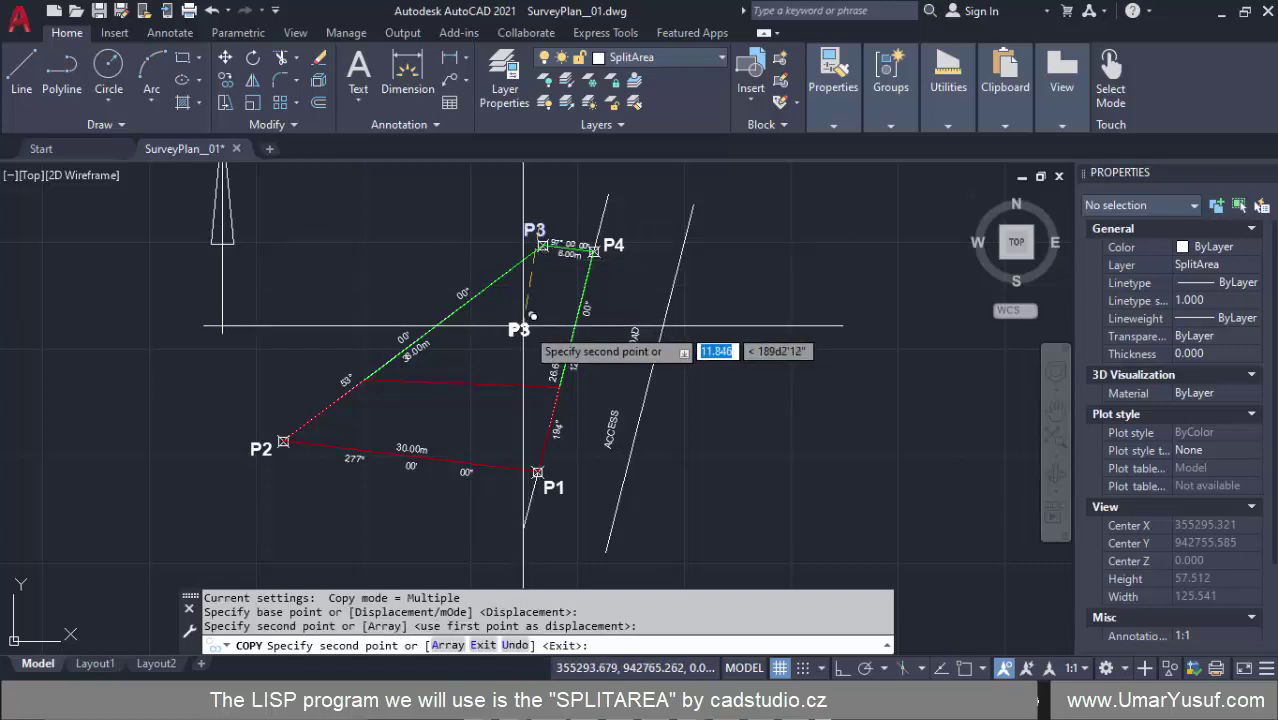
{"action": "left_click", "coordinate": [461, 420]}
{"action": "right_click", "coordinate": [461, 420]}
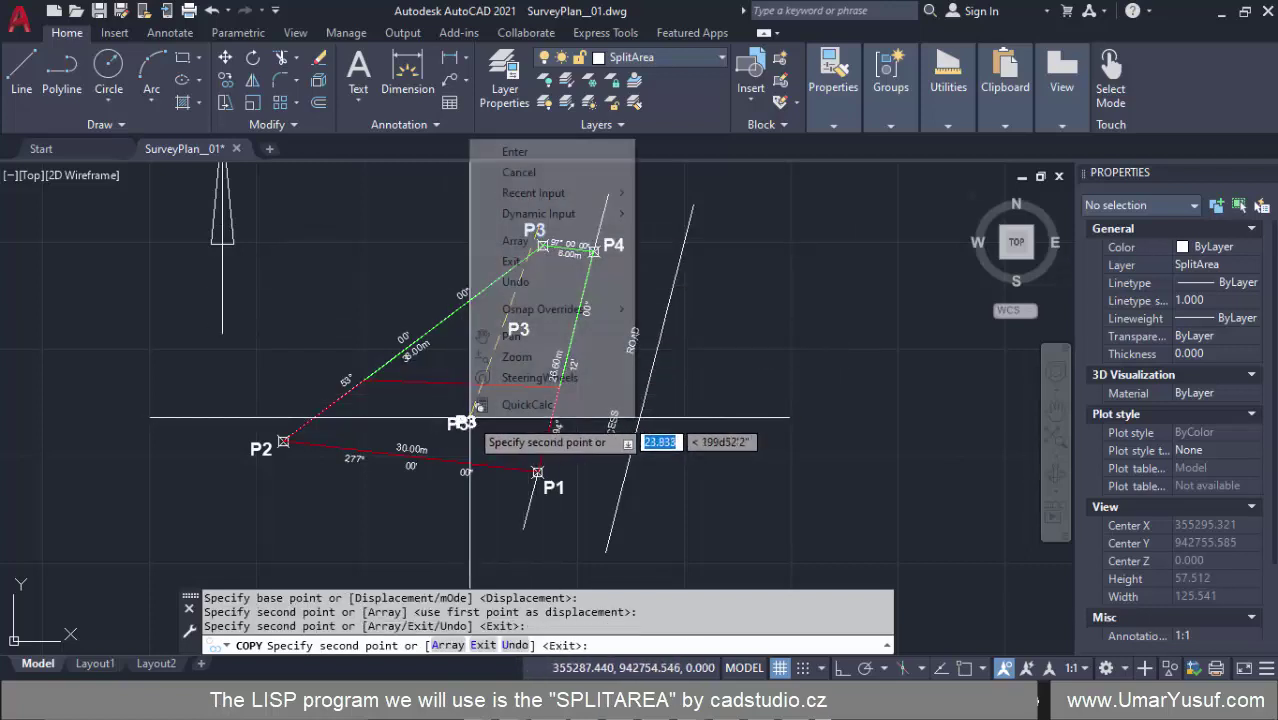
{"action": "left_click", "coordinate": [520, 151]}
- Change the label copy in the green lot to "Plot 001", copy its text and suppress the copy-and-paste message for the future
{"action": "double_click", "coordinate": [518, 329]}
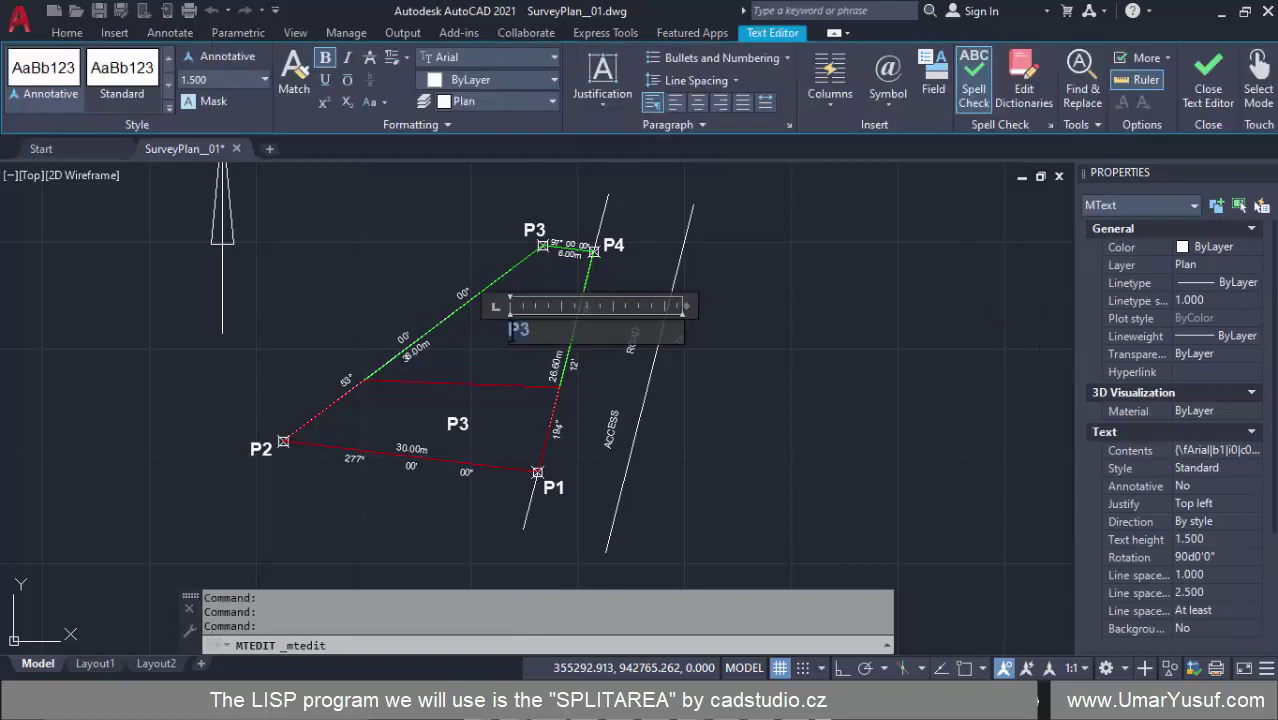
{"action": "left_click_drag", "start_coordinate": [524, 331], "coordinate": [516, 331]}
{"action": "type", "text": "lot 001"}
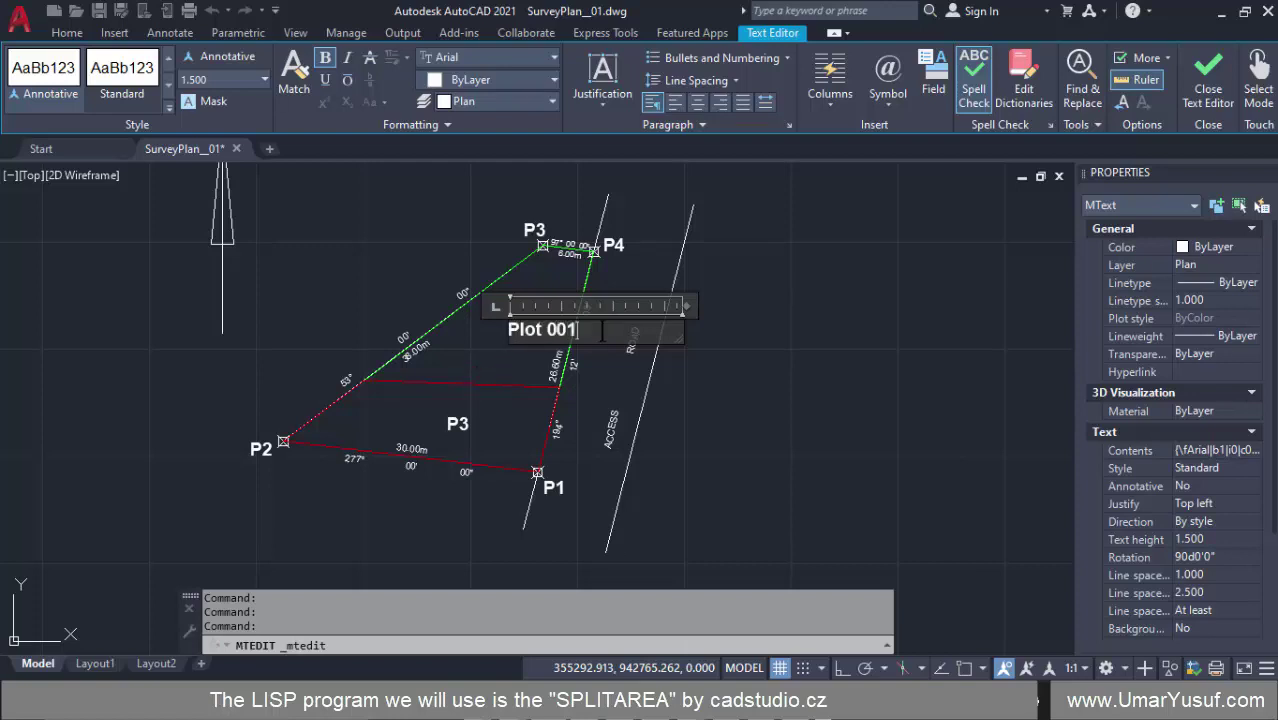
{"action": "key", "text": "ctrl+a"}
{"action": "key", "text": "ctrl+c"}
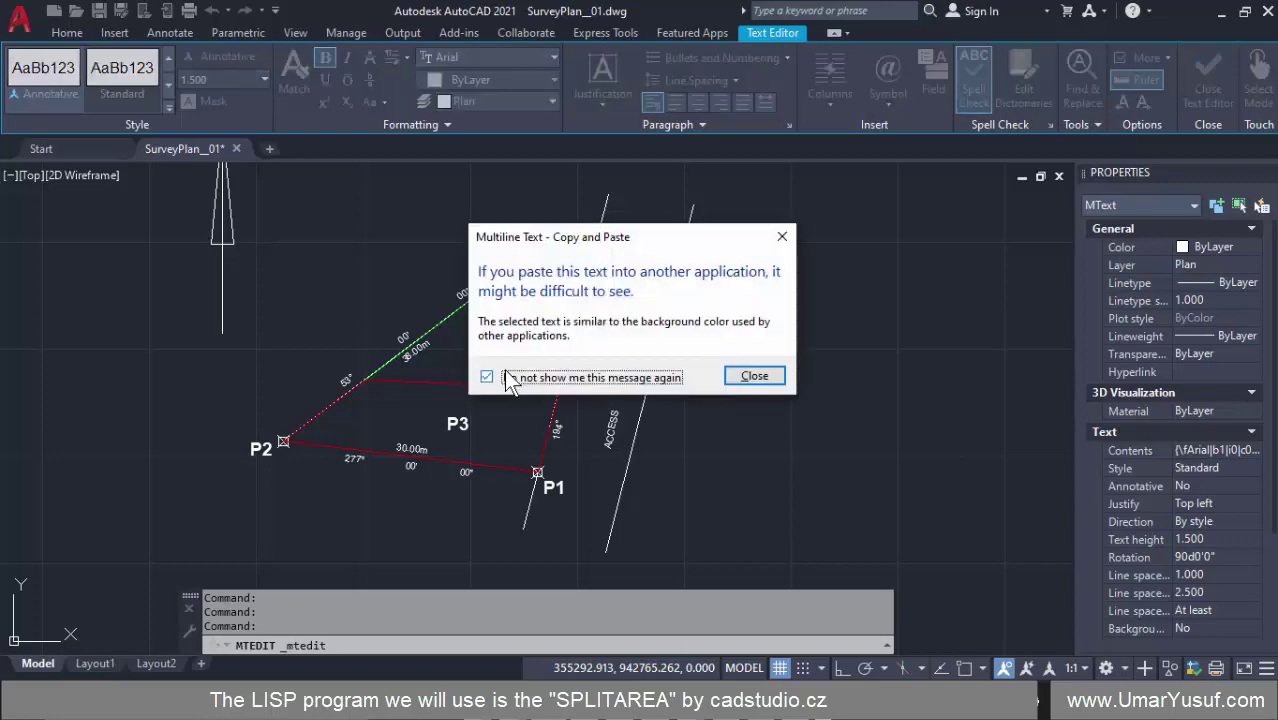
{"action": "left_click", "coordinate": [583, 377]}
{"action": "left_click", "coordinate": [755, 376]}
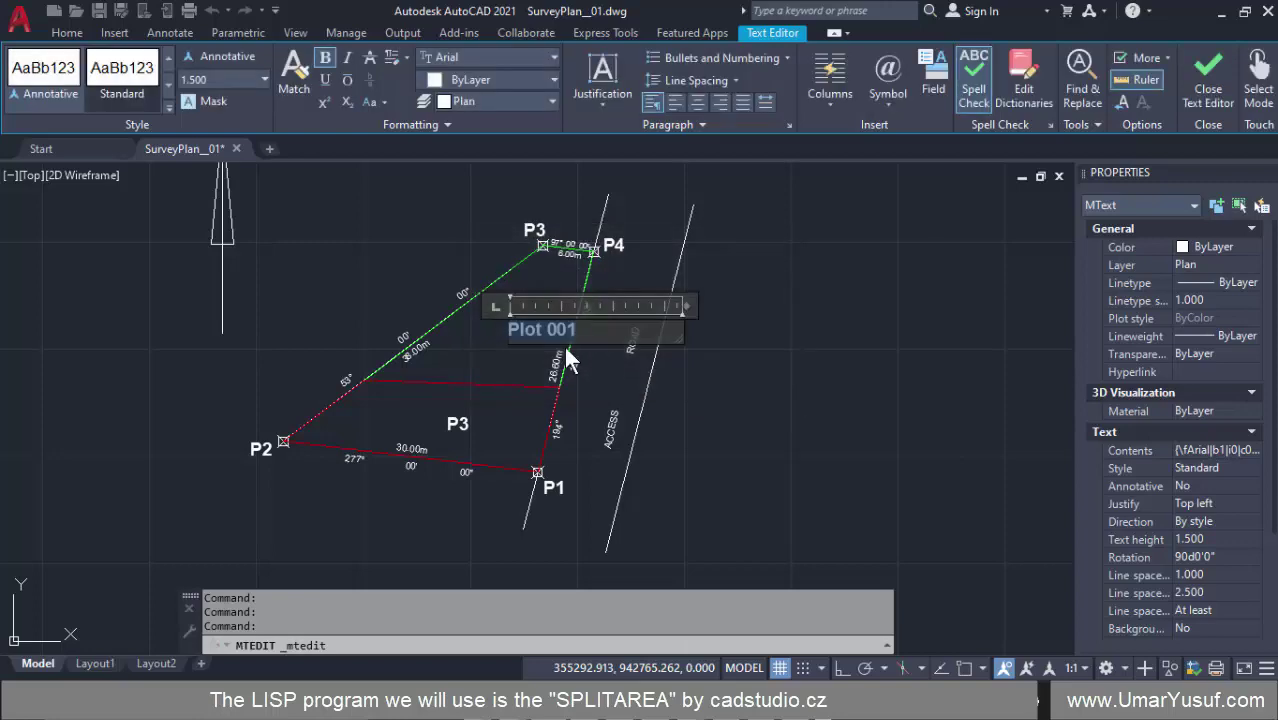
{"action": "left_click", "coordinate": [563, 343]}
{"action": "left_click", "coordinate": [539, 312]}
- Move the Plot 001 label about 4 m toward the middle of the green lot
{"action": "left_click", "coordinate": [529, 324]}
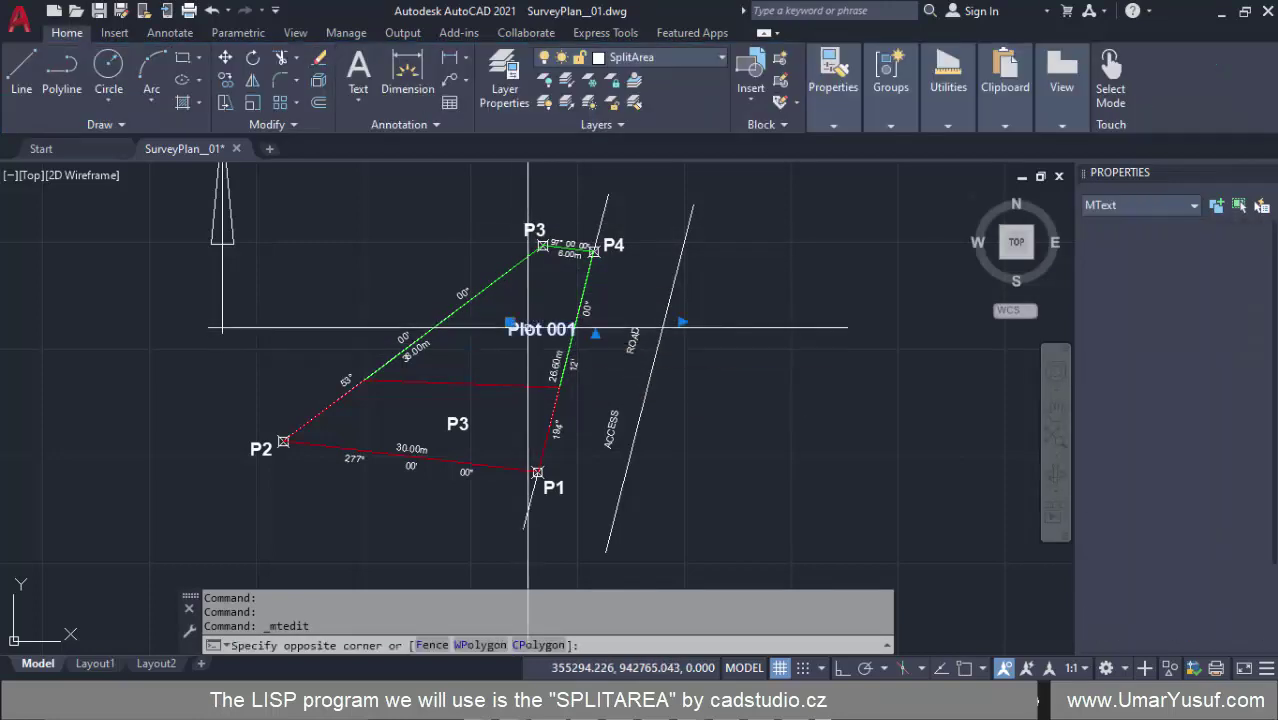
{"action": "type", "text": "M"}
{"action": "key", "text": "Return"}
{"action": "left_click", "coordinate": [521, 351]}
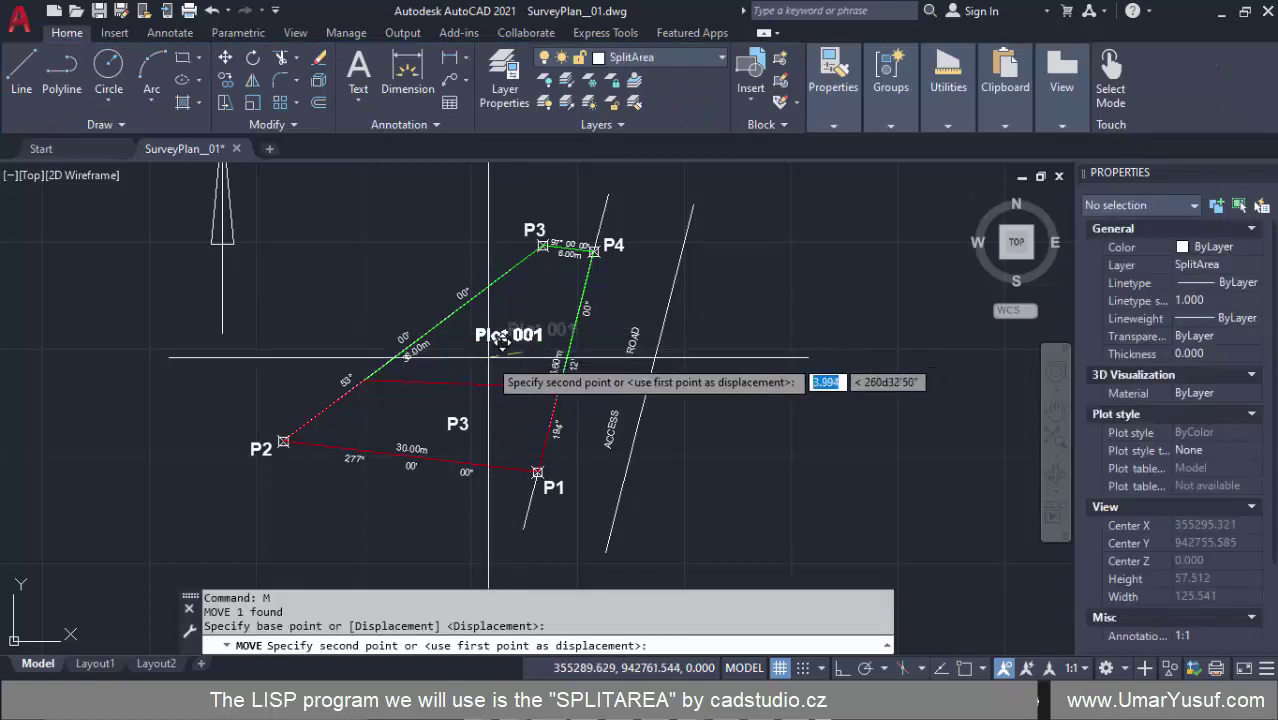
{"action": "left_click", "coordinate": [488, 357]}
- Replace the P3 label copy in the red lot with the copied text, changed to "Plot 002"
{"action": "double_click", "coordinate": [457, 424]}
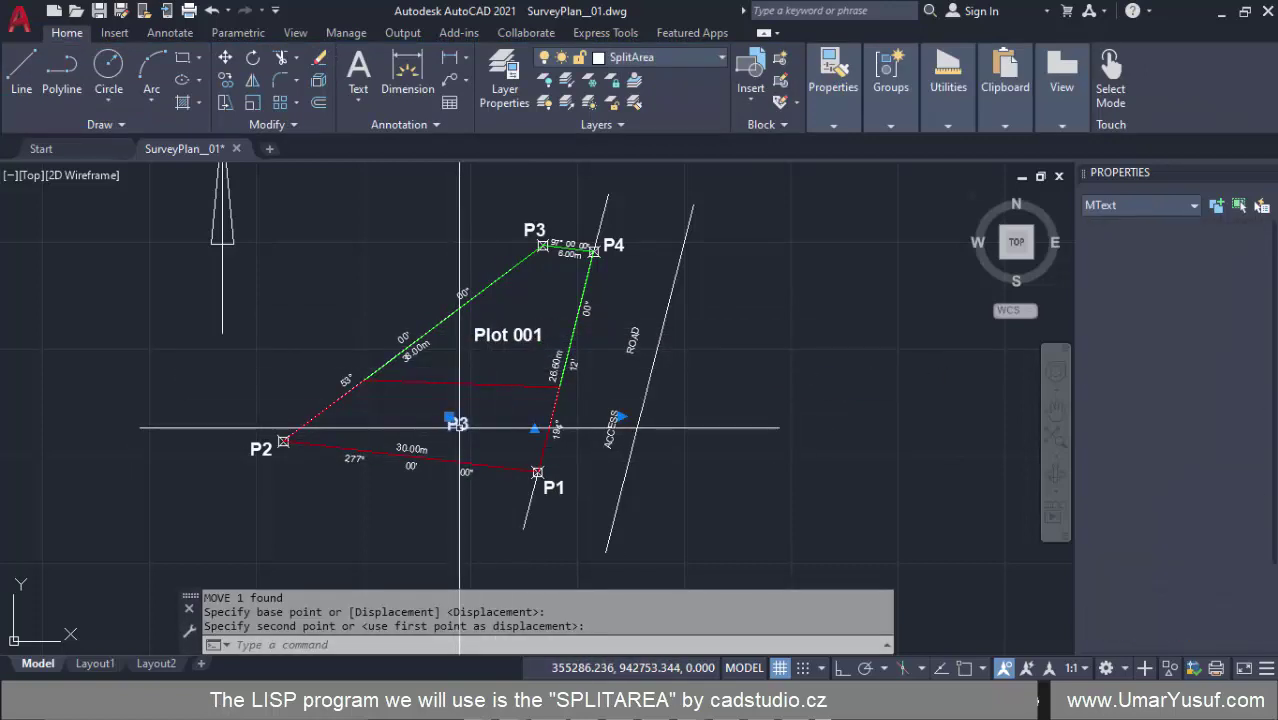
{"action": "key", "text": "ctrl+v"}
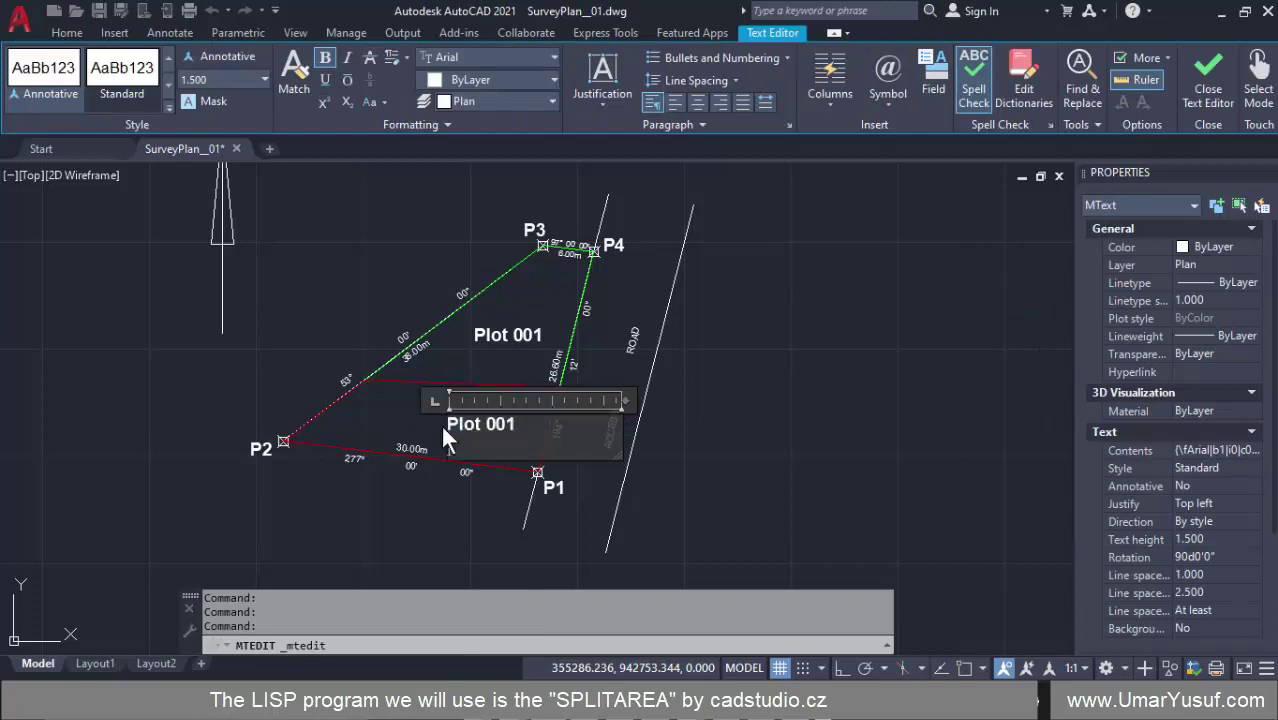
{"action": "key", "text": "BackSpace"}
{"action": "type", "text": "2"}
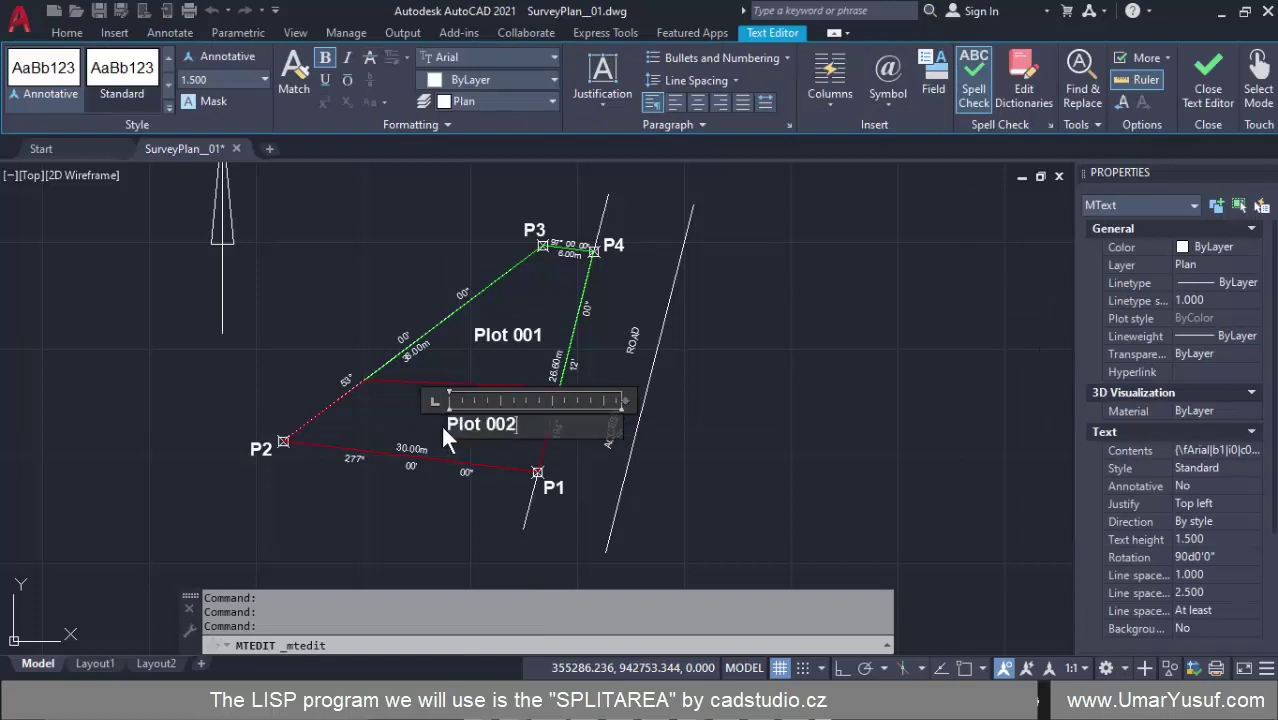
{"action": "left_click", "coordinate": [516, 463]}
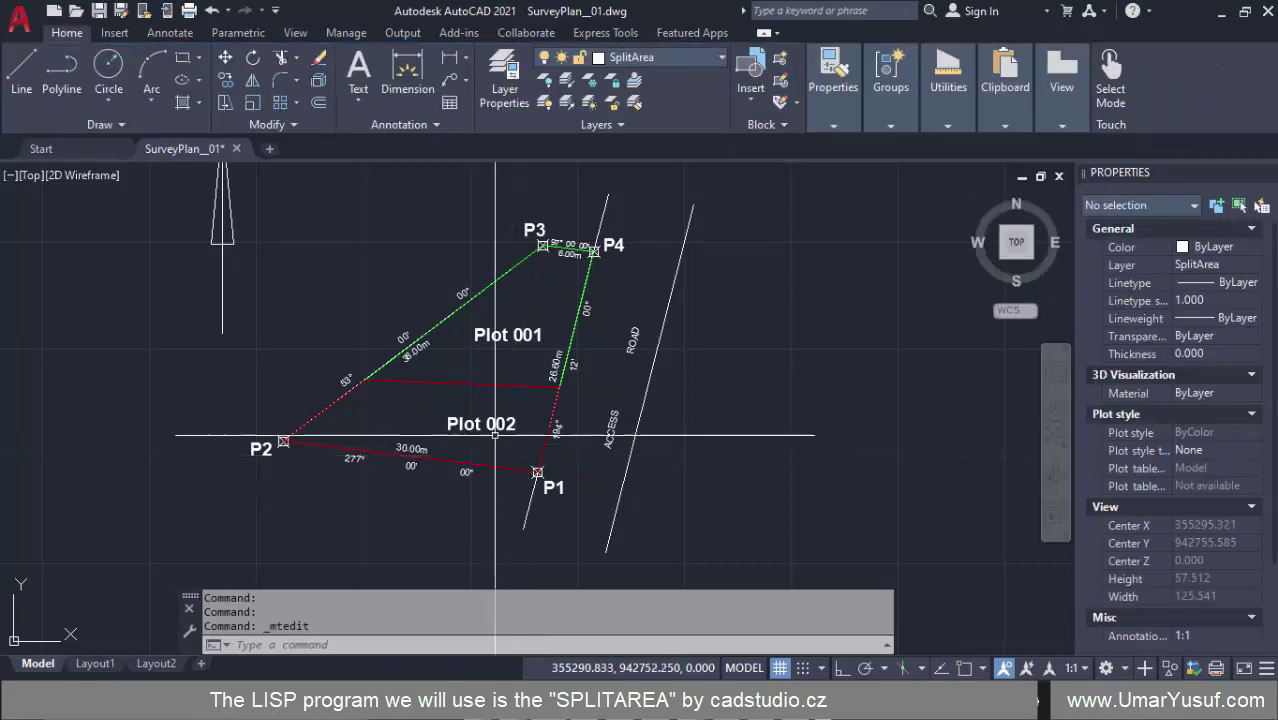
- Move the Plot 002 label slightly toward P2 so it sits in the middle of the red lot
{"action": "left_click", "coordinate": [480, 428]}
{"action": "type", "text": "m"}
{"action": "key", "text": "Return"}
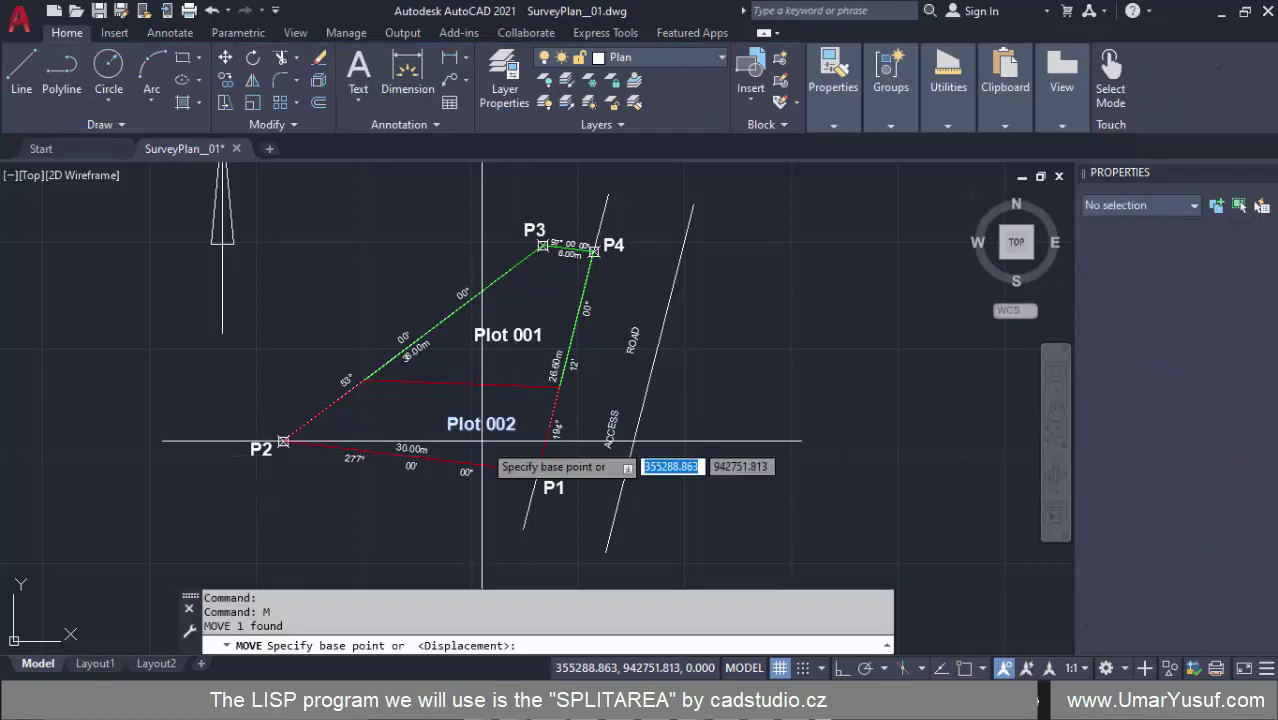
{"action": "left_click", "coordinate": [482, 440]}
{"action": "left_click", "coordinate": [469, 440]}
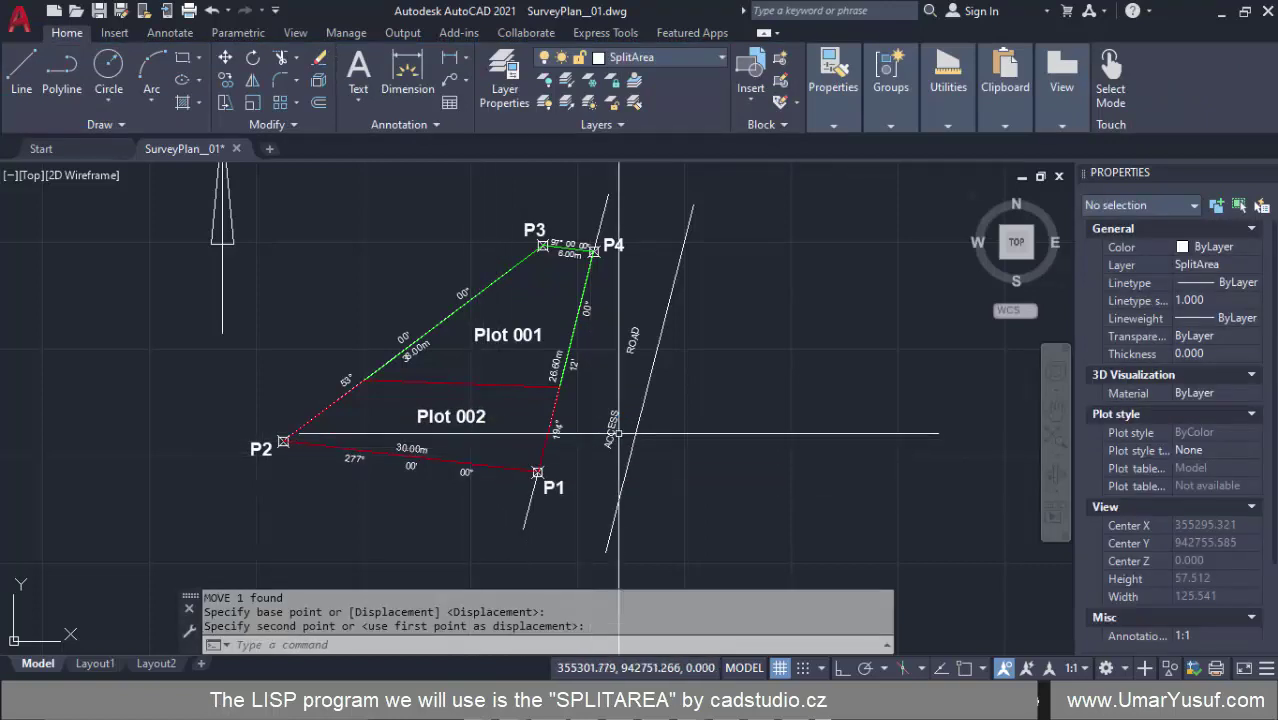
{"action": "scroll", "coordinate": [766, 317], "scroll_direction": "up", "scroll_amount": 2}
{"action": "scroll", "coordinate": [766, 317], "scroll_direction": "down", "scroll_amount": 2}
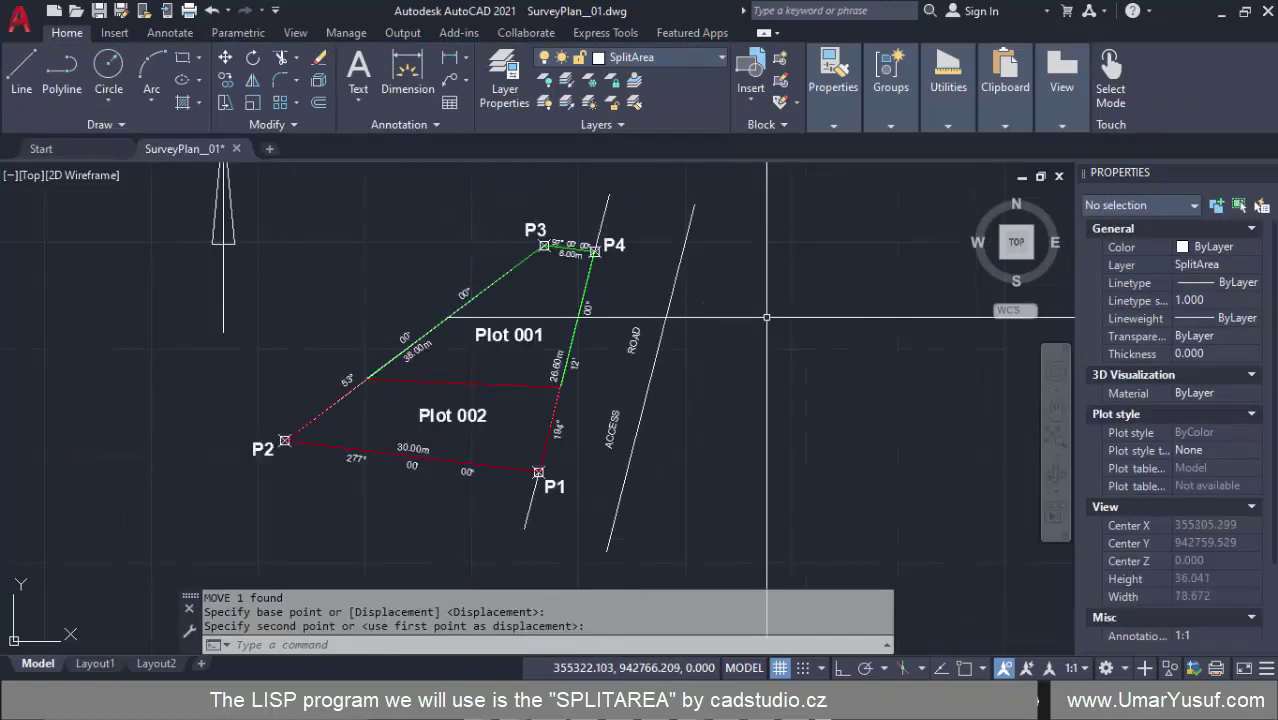